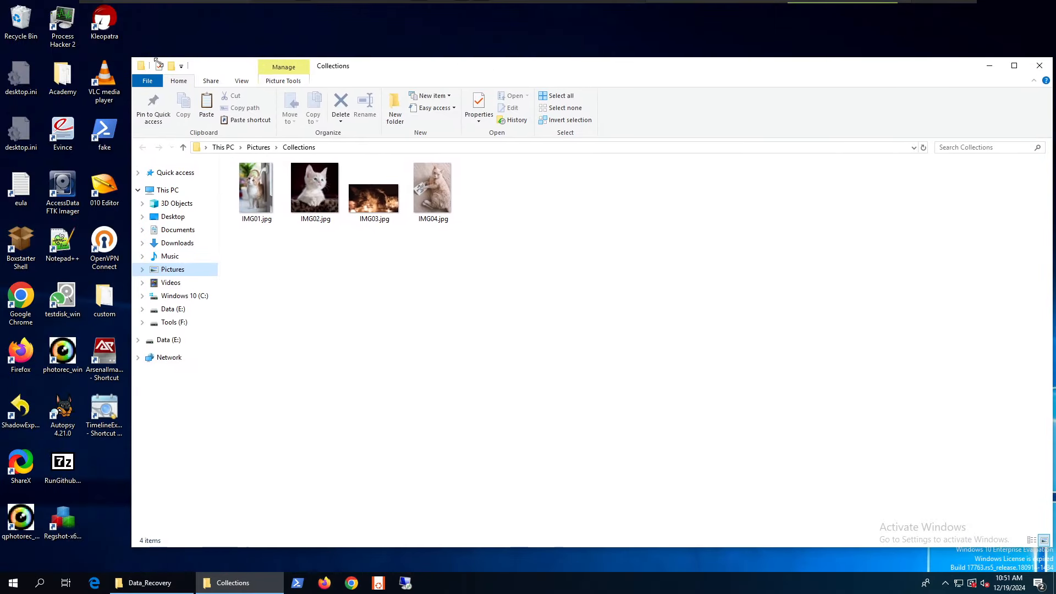
# Shrink the Collections folder window and minimize it to clear the desktop.
pyautogui.moveTo(133, 58); pyautogui.dragTo(424, 67)
pyautogui.moveTo(776, 82); pyautogui.dragTo(589, 66)
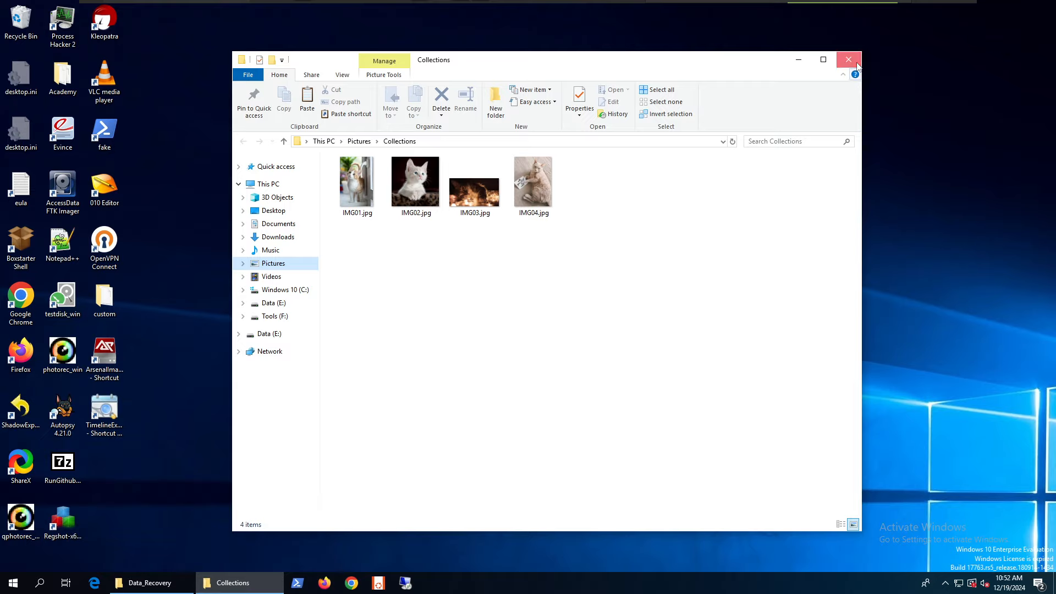
pyautogui.click(799, 59)
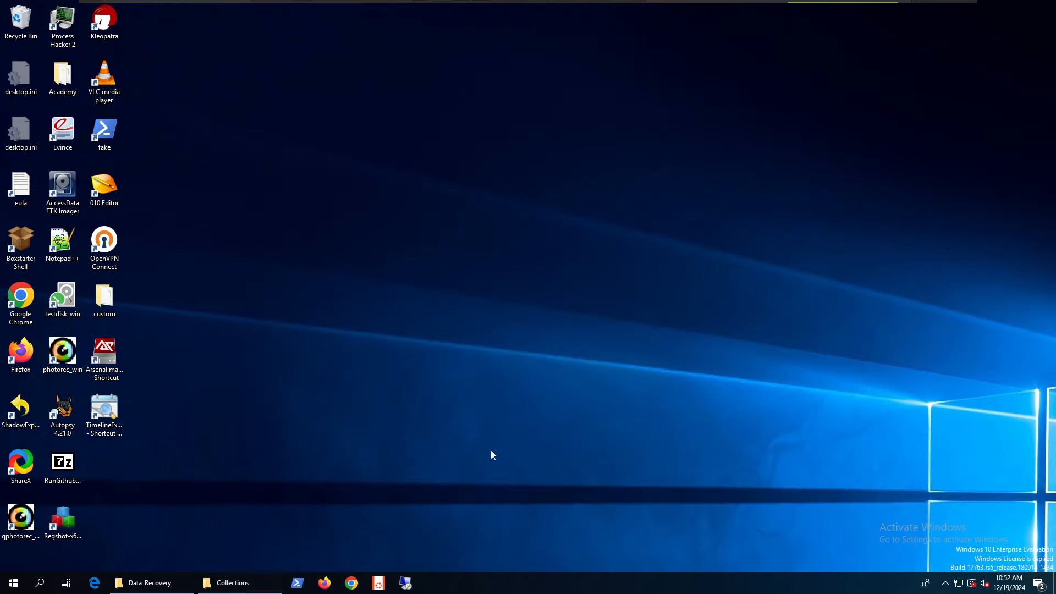
# Bring up the Data_Recovery folder window and shrink it so the desktop shortcuts are uncovered, leaving no file selected.
pyautogui.click(148, 582)
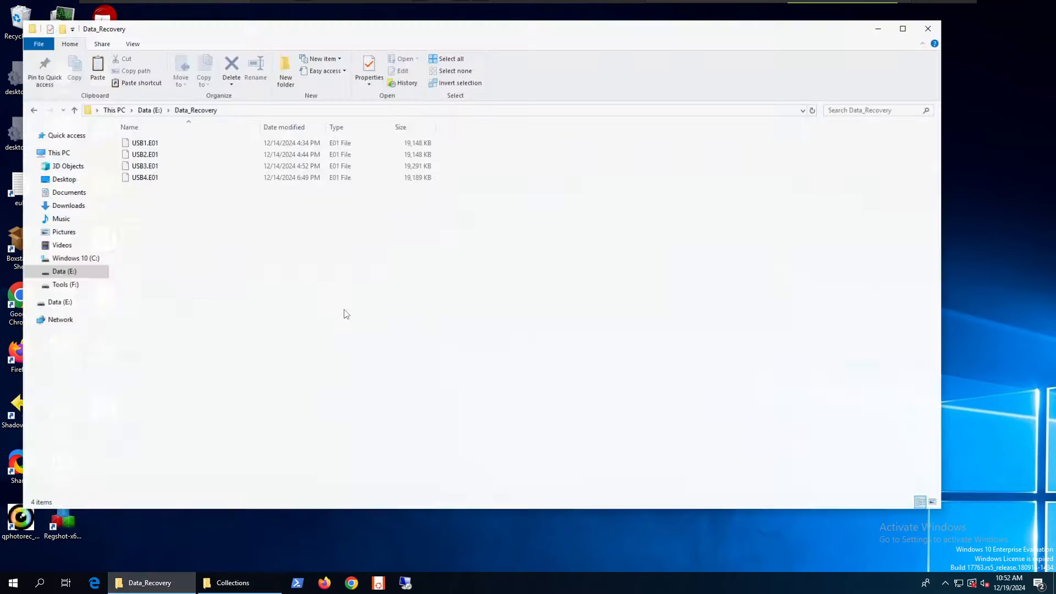
pyautogui.moveTo(21, 16); pyautogui.dragTo(341, 108)
pyautogui.click(453, 232)
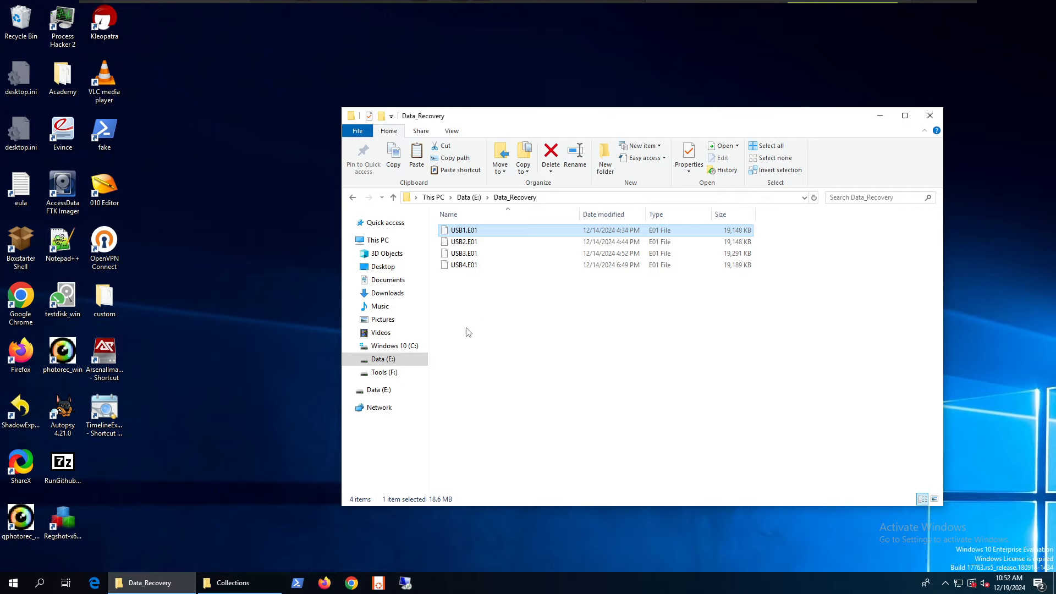
pyautogui.click(466, 345)
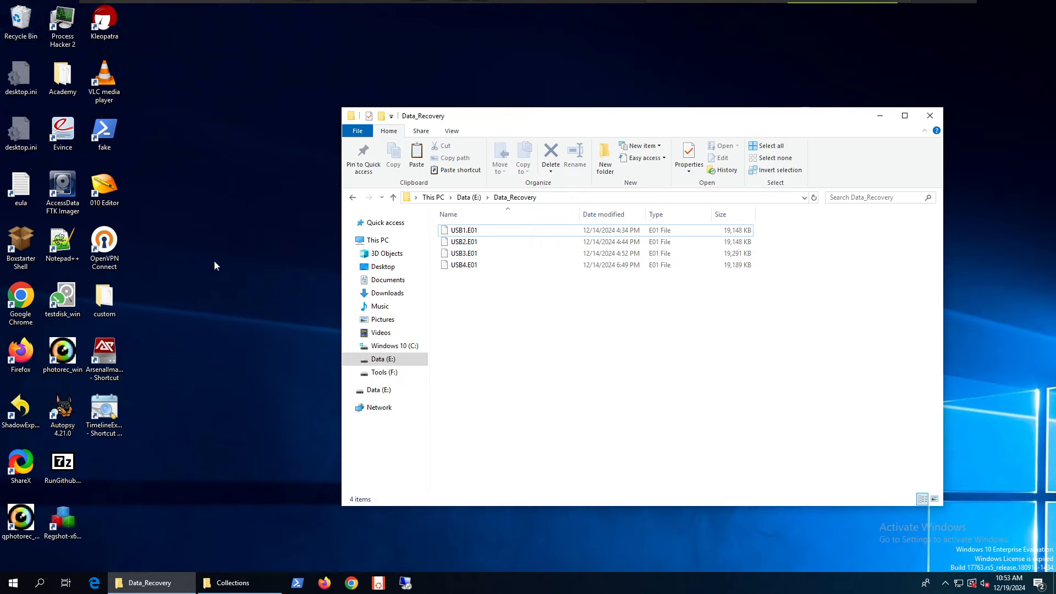
pyautogui.click(127, 485)
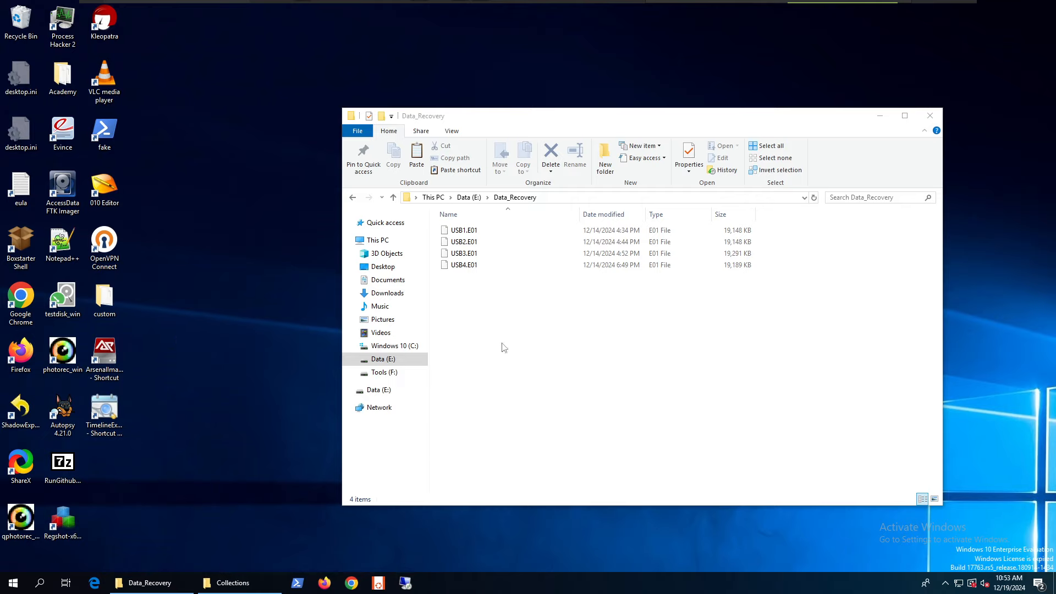
# Create a text document named hello.txt in the Data_Recovery folder and permanently delete it, bypassing the Recycle Bin.
pyautogui.rightClick(485, 317)
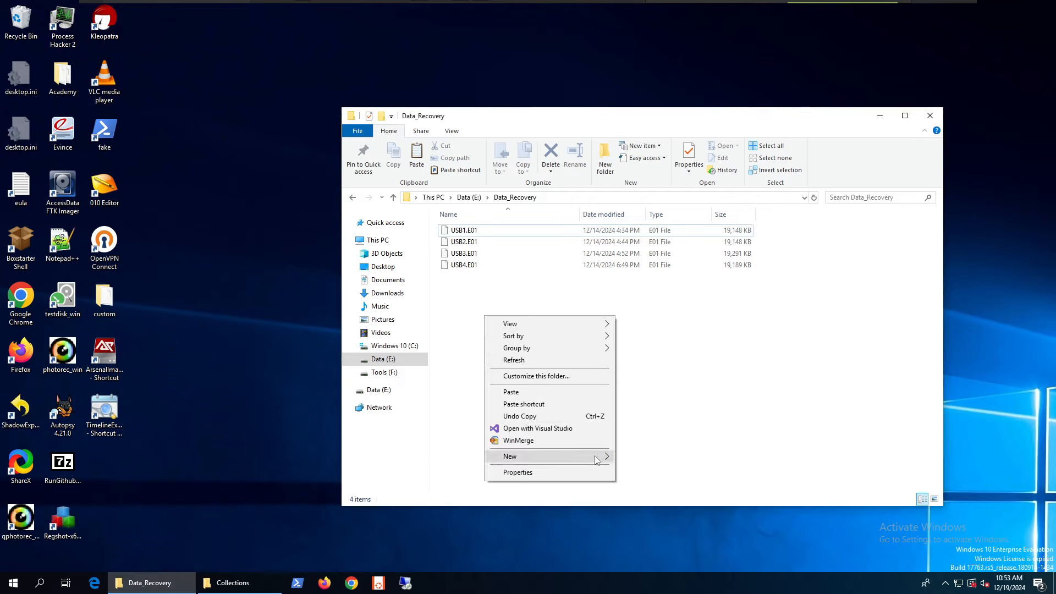
pyautogui.moveTo(605, 460)
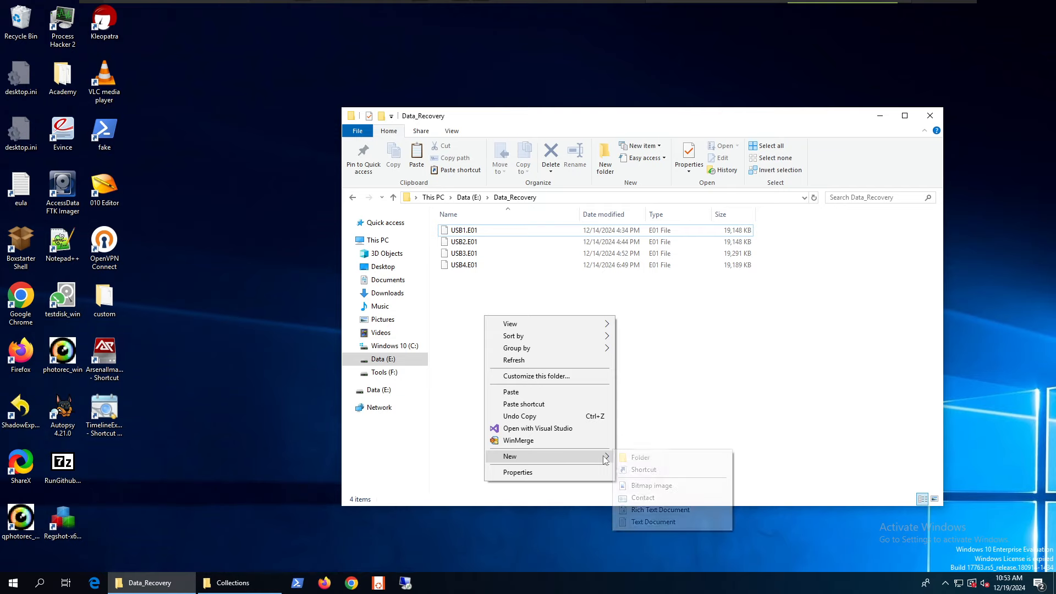
pyautogui.click(652, 521)
pyautogui.write('hello.txt')
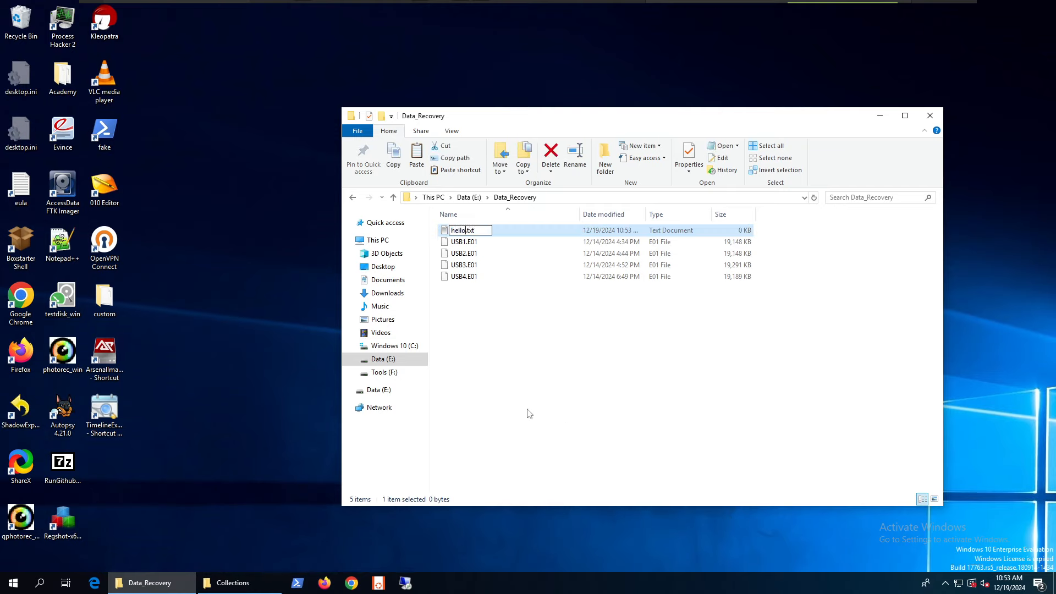
pyautogui.press('Return')
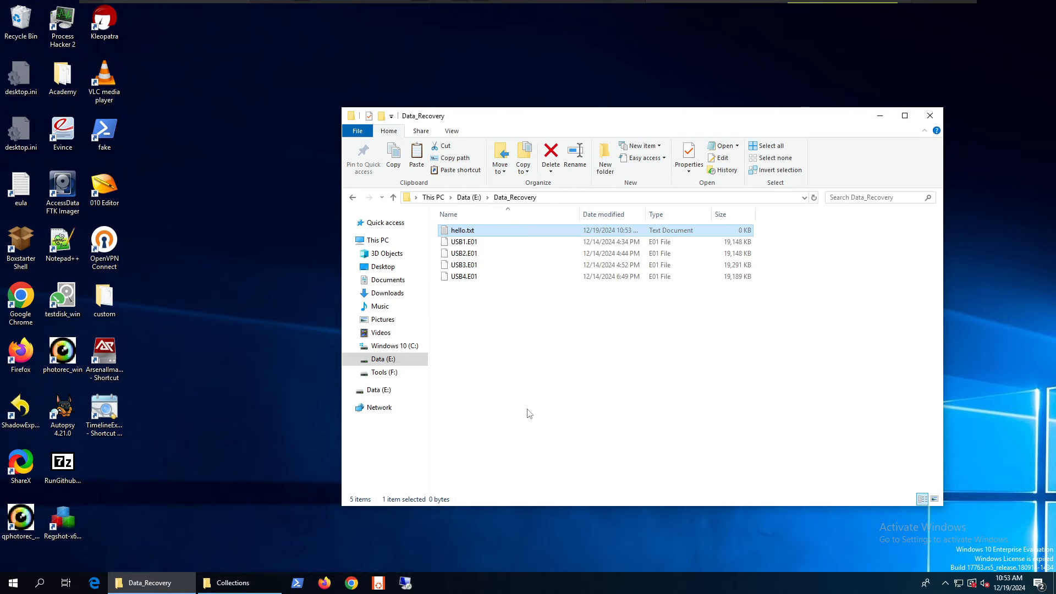
pyautogui.hotkey('shift', 'Delete')
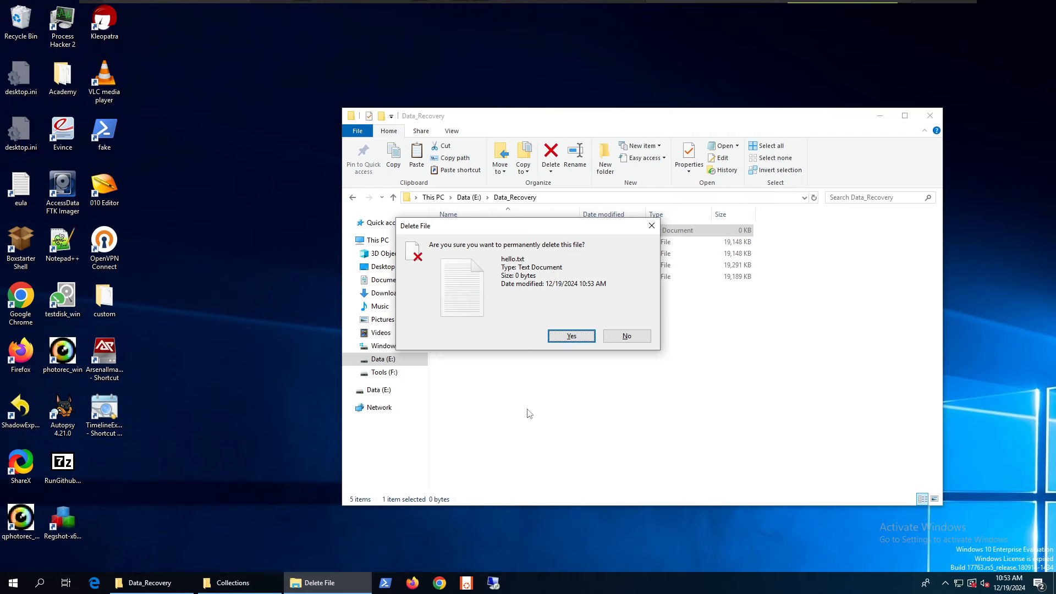
pyautogui.press('Return')
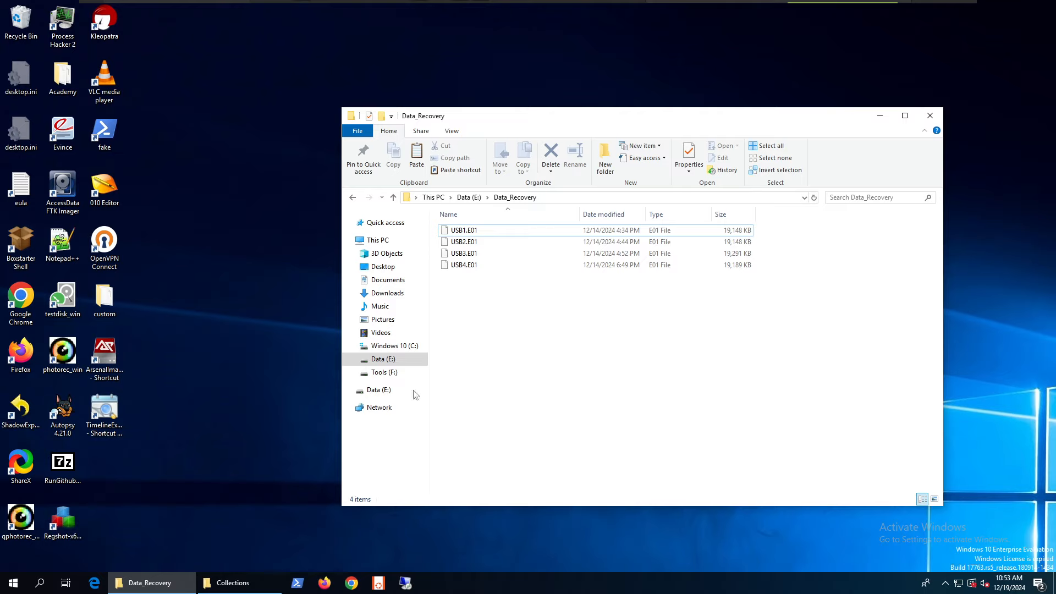
# Start Arsenal Image Mounter in Free Mode and choose USB1.E01 from E:\Data_Recovery as the disk image to mount.
pyautogui.click(113, 358)
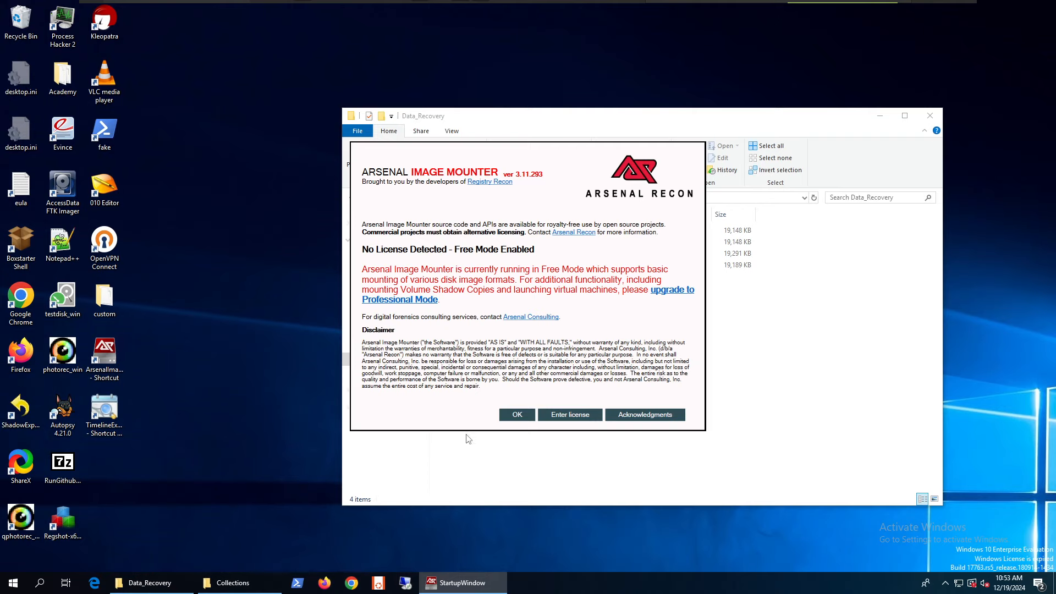
pyautogui.click(522, 412)
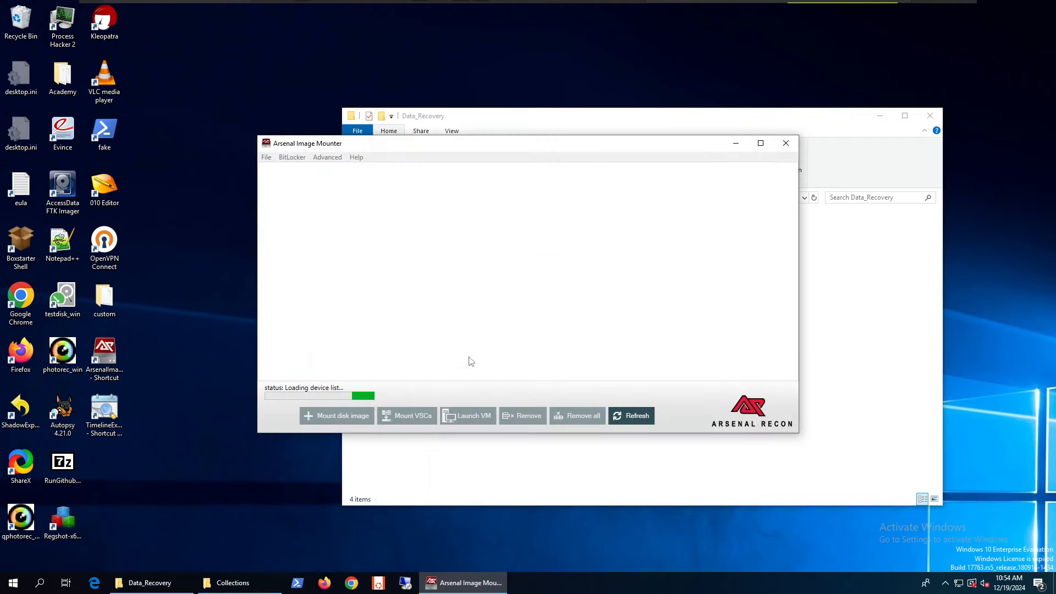
pyautogui.click(839, 266)
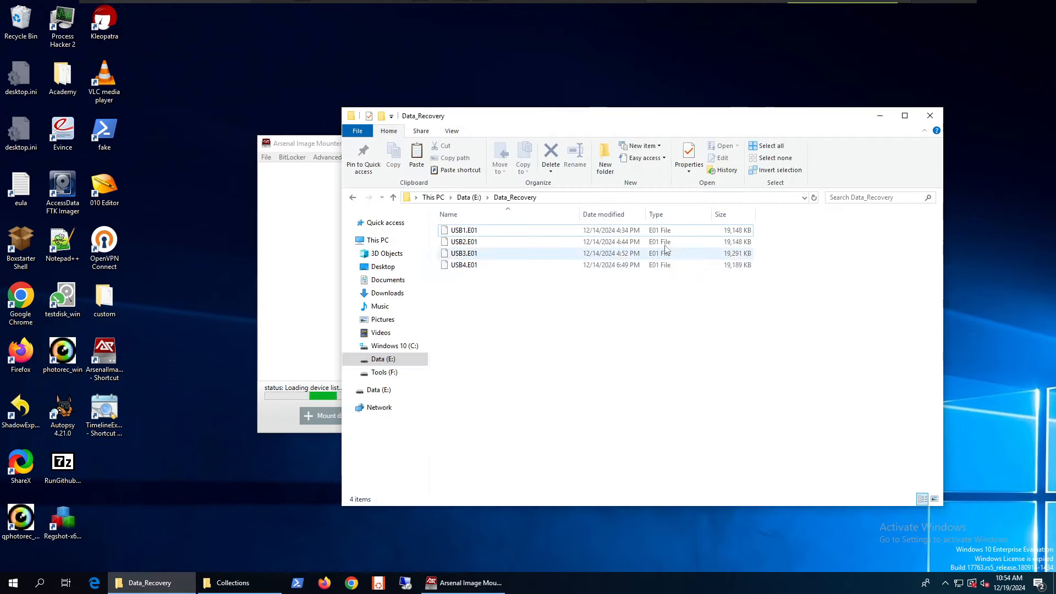
pyautogui.click(646, 196)
pyautogui.hotkey('ctrl', 'c')
pyautogui.click(329, 301)
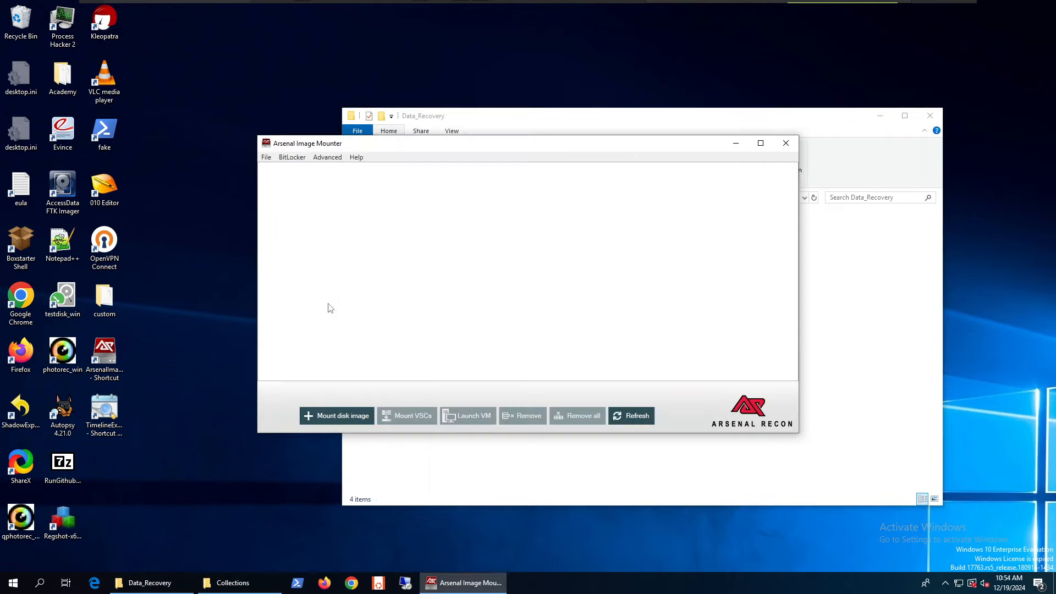
pyautogui.click(348, 415)
pyautogui.hotkey('ctrl', 'v')
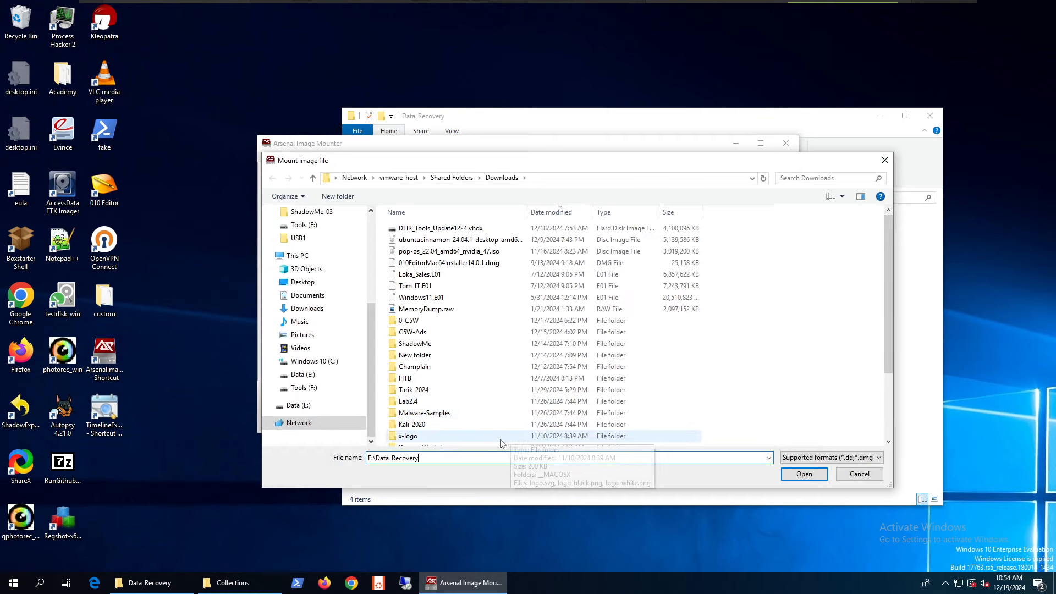
pyautogui.press('Return')
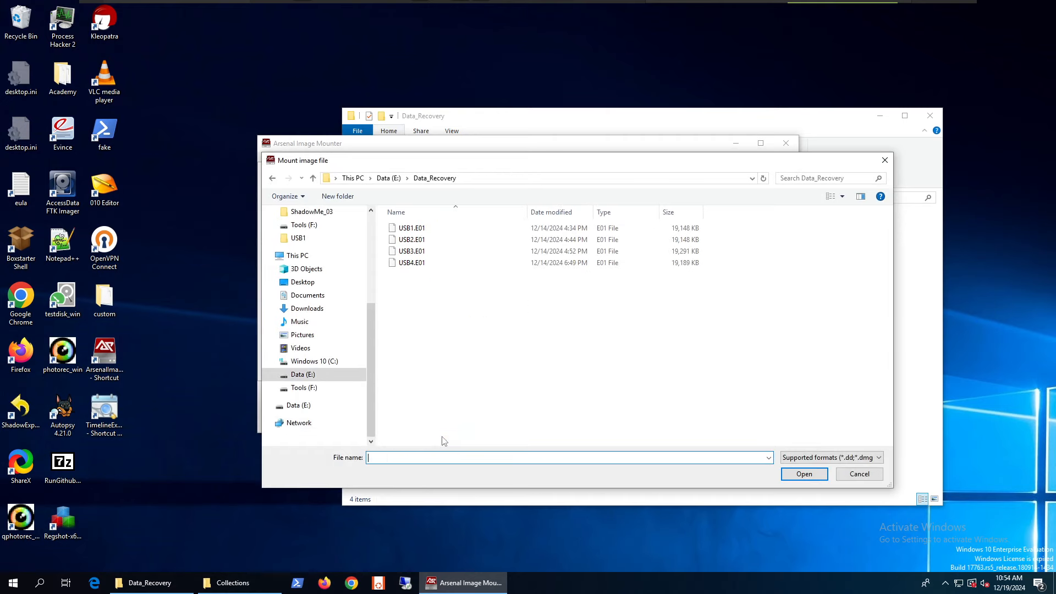
pyautogui.doubleClick(416, 233)
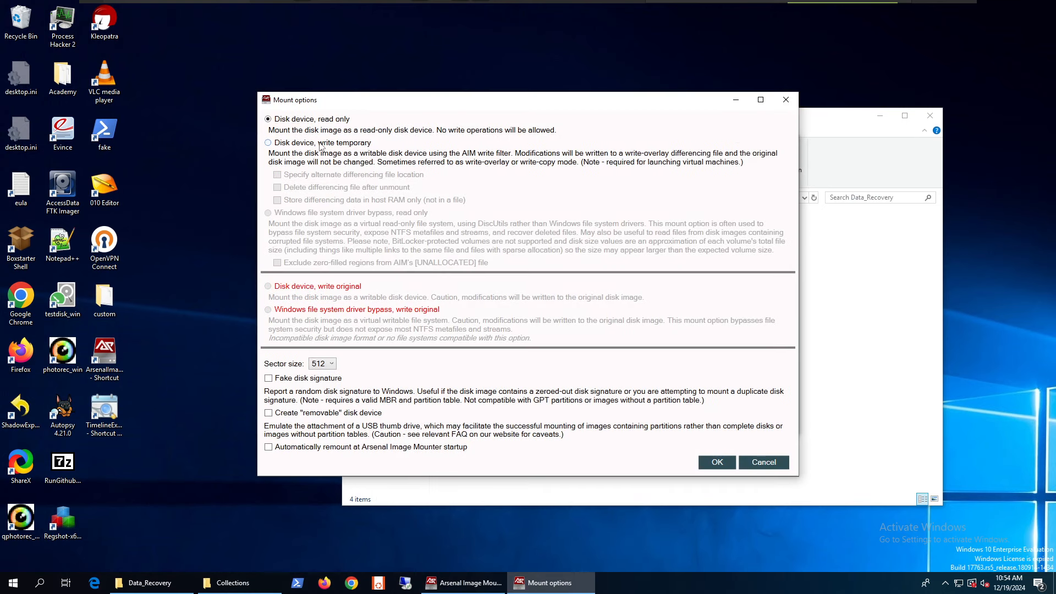
# Set the mount options to a write-temporary disk device with an alternate differencing file location and deletion of the differencing file after unmount.
pyautogui.click(326, 144)
pyautogui.click(345, 177)
pyautogui.click(346, 188)
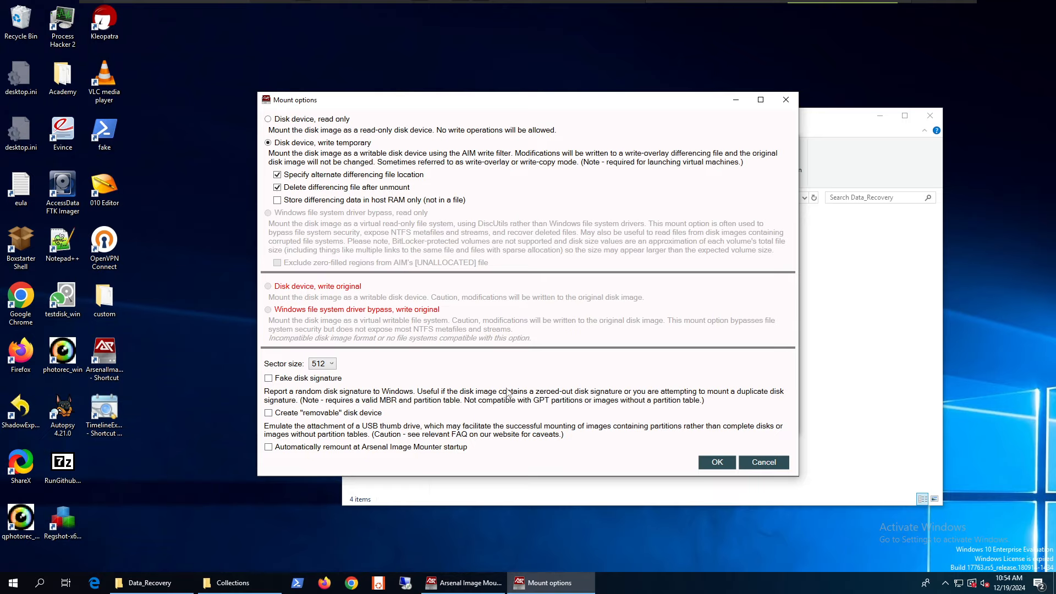
pyautogui.click(717, 462)
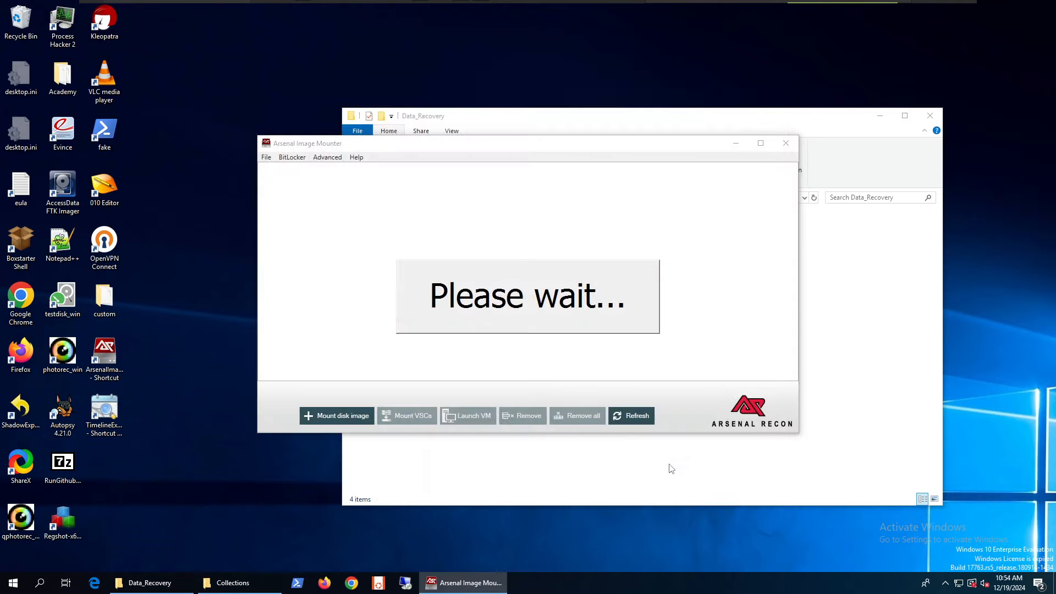
# Save the temporary differencing file USB1.E01.diff on the Desktop to complete the mount.
pyautogui.scroll(2, 301, 224)
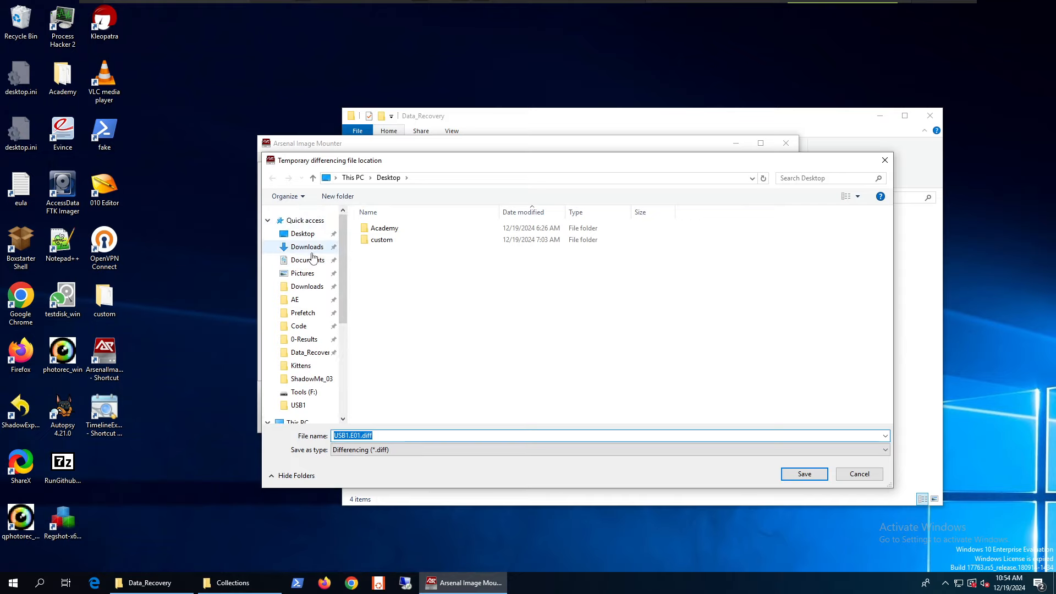
pyautogui.click(298, 237)
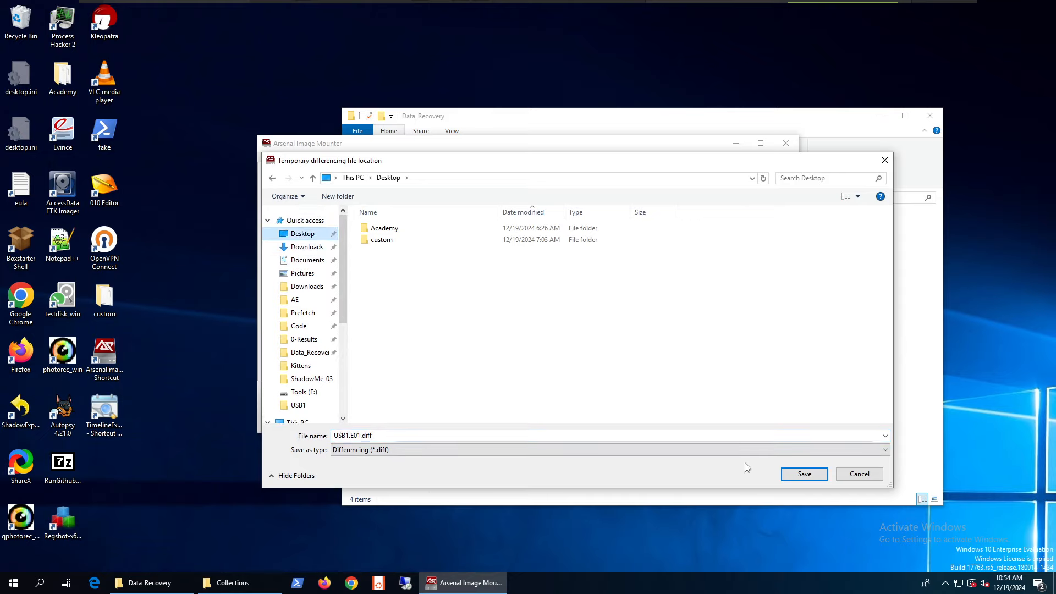
pyautogui.click(807, 478)
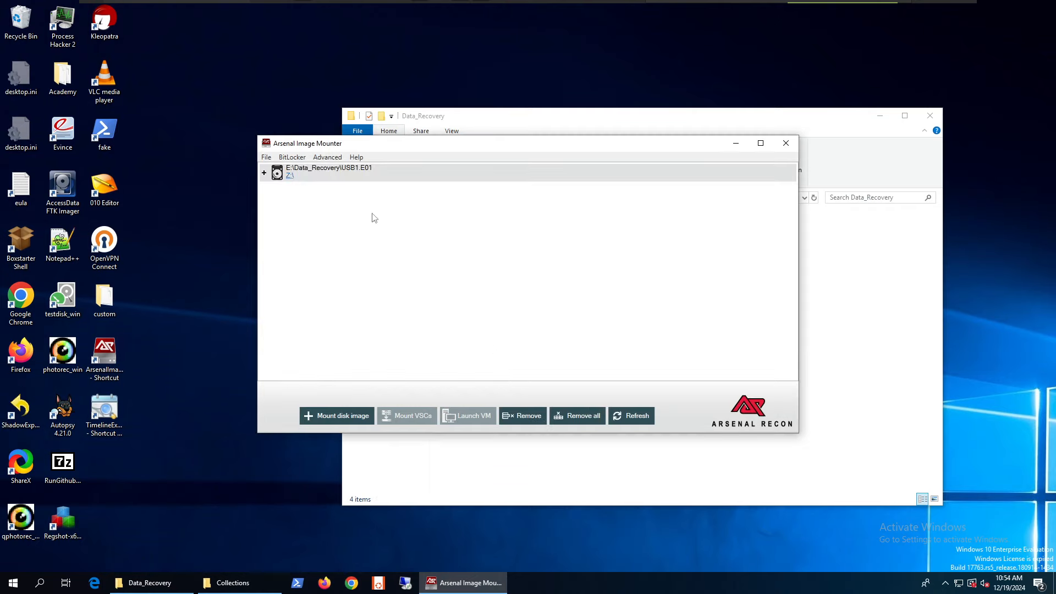
# Open the mounted image's Z: drive in File Explorer and minimize the Arsenal Image Mounter window.
pyautogui.click(289, 177)
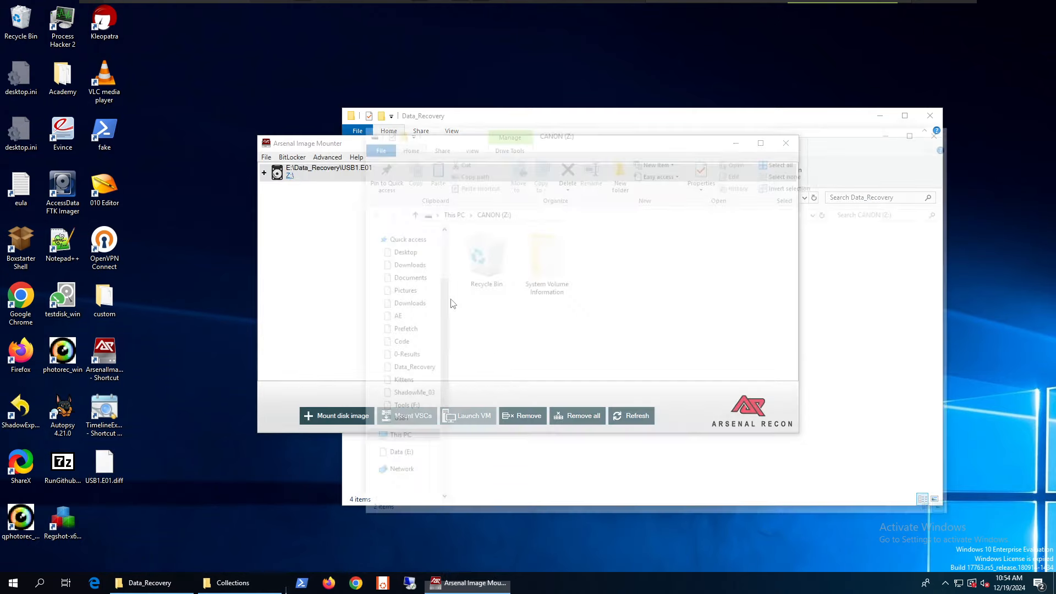
pyautogui.click(320, 145)
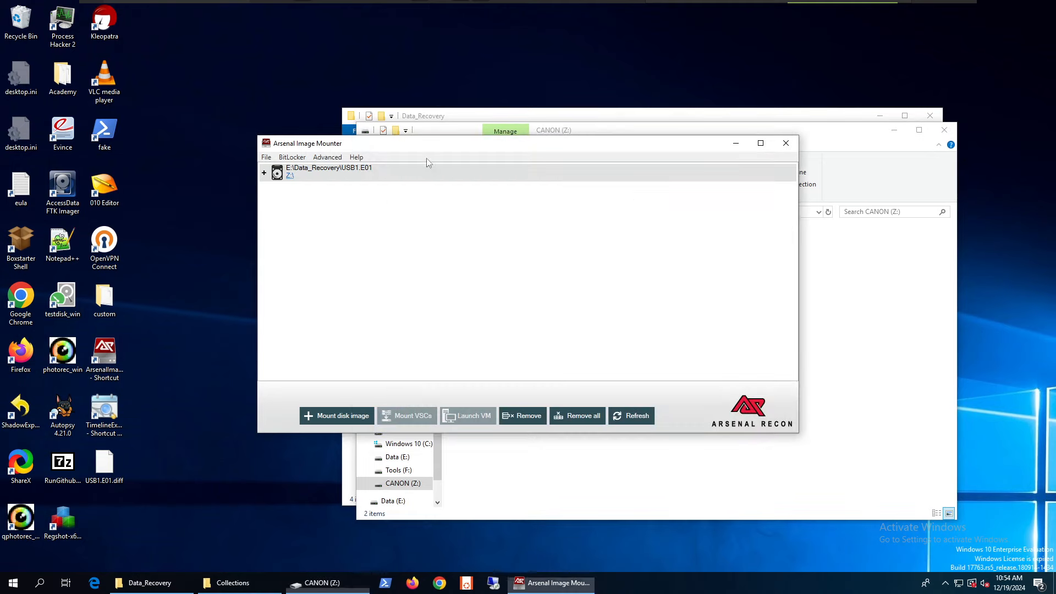
pyautogui.click(736, 144)
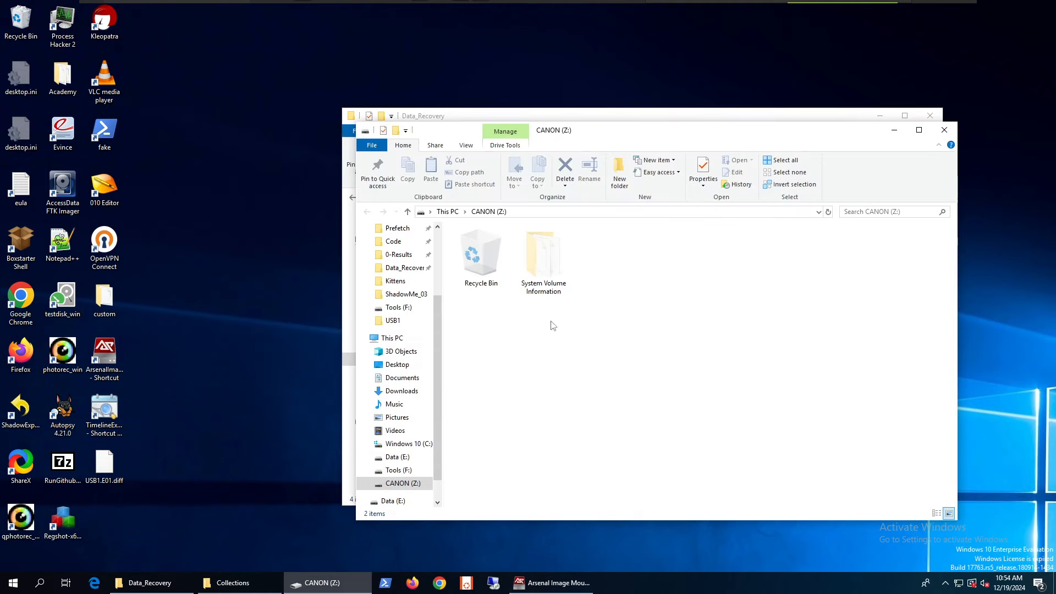
pyautogui.scroll(-1, 429, 296)
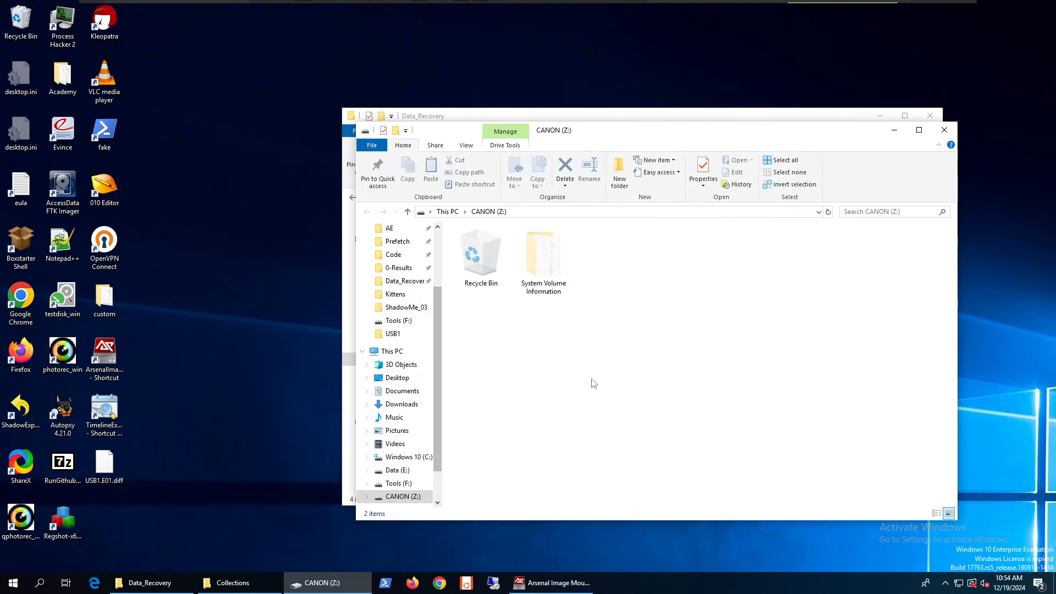
pyautogui.scroll(-1, 401, 385)
# Refresh the Z: drive's contents and examine its properties for file system, used space and free space.
pyautogui.rightClick(653, 341)
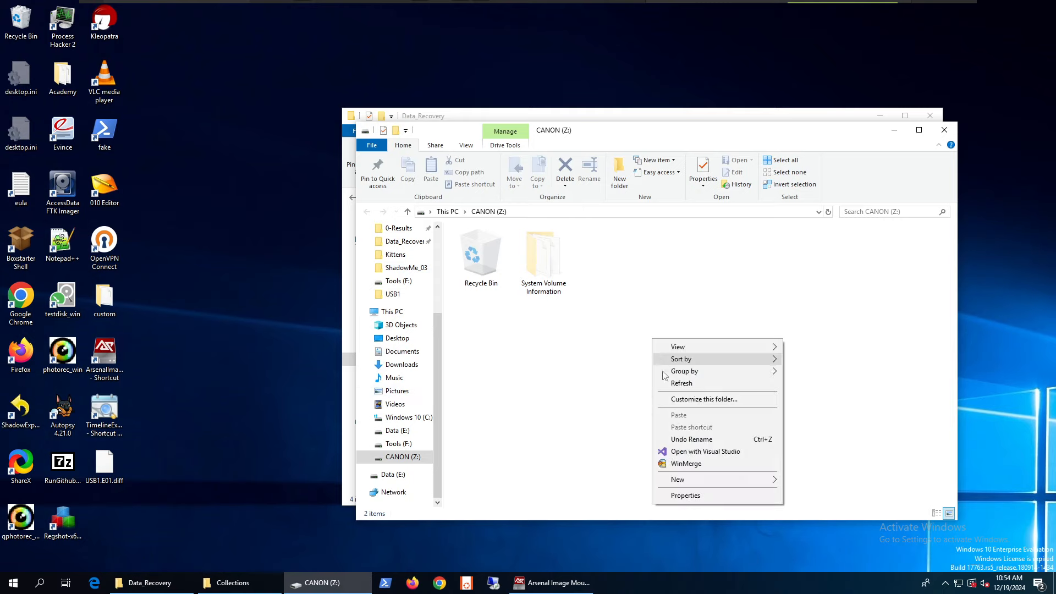
pyautogui.click(667, 383)
pyautogui.rightClick(639, 341)
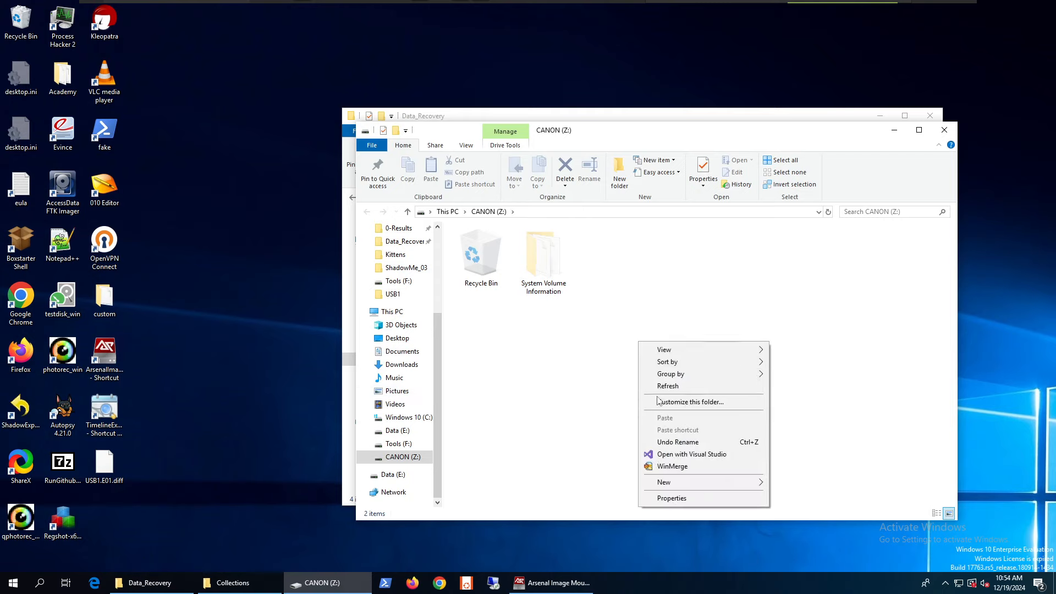
pyautogui.click(666, 501)
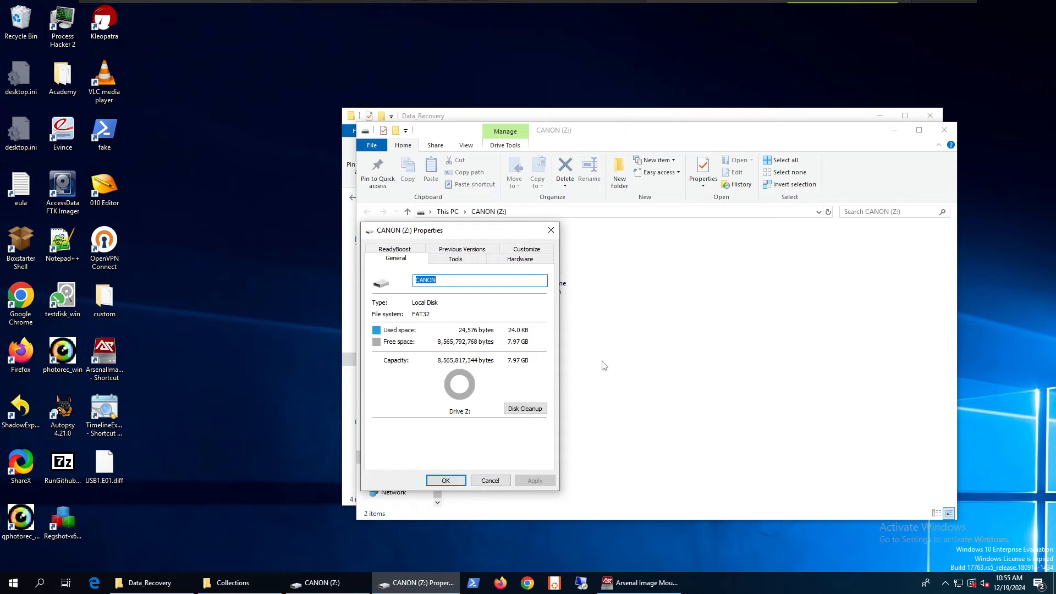
pyautogui.click(489, 481)
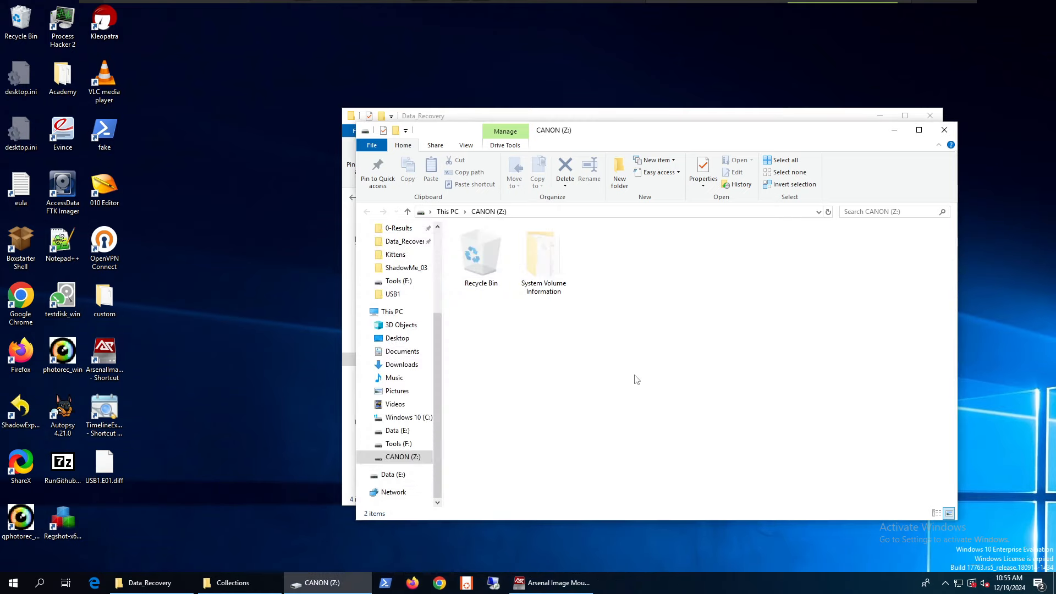
# Open AccessData FTK Imager and add the physical drive PHYSICALDRIVE2 (Arsenal Virtual SCSI Disk Device) as an evidence item.
pyautogui.click(259, 299)
pyautogui.doubleClick(77, 192)
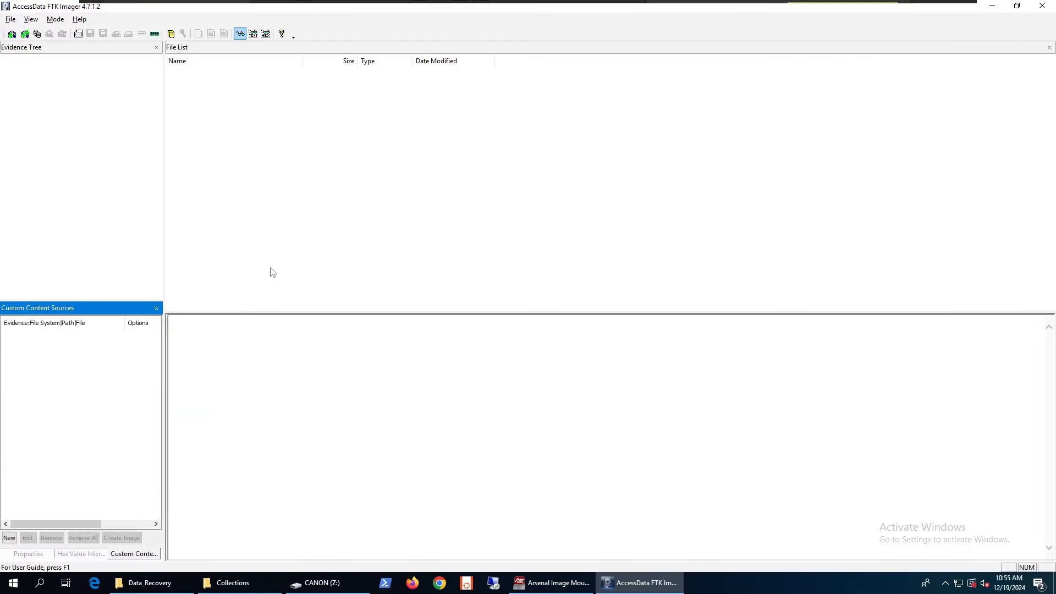
pyautogui.click(12, 34)
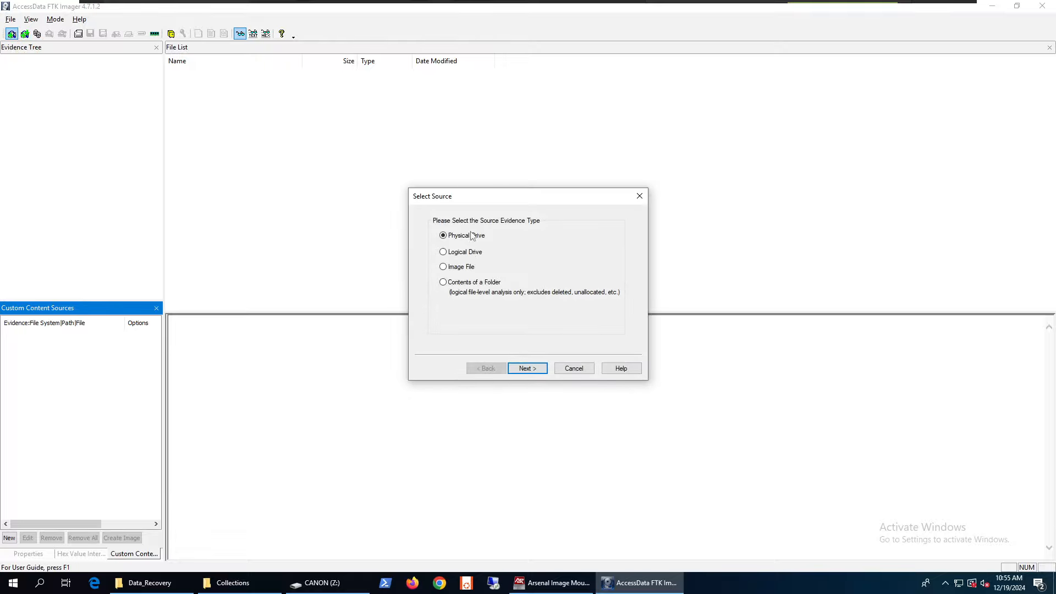
pyautogui.click(462, 267)
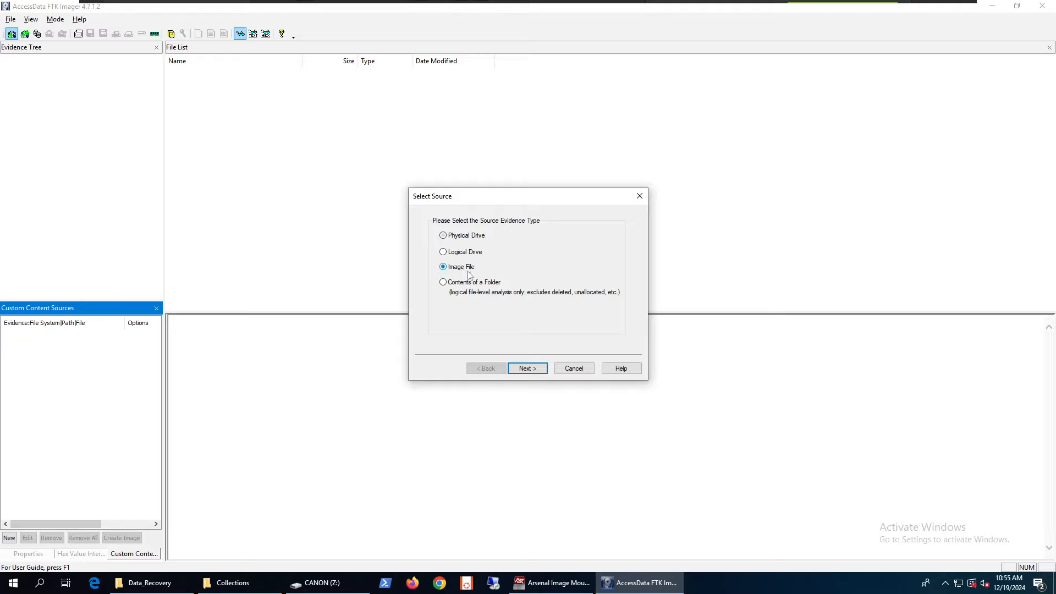
pyautogui.click(527, 368)
pyautogui.click(506, 259)
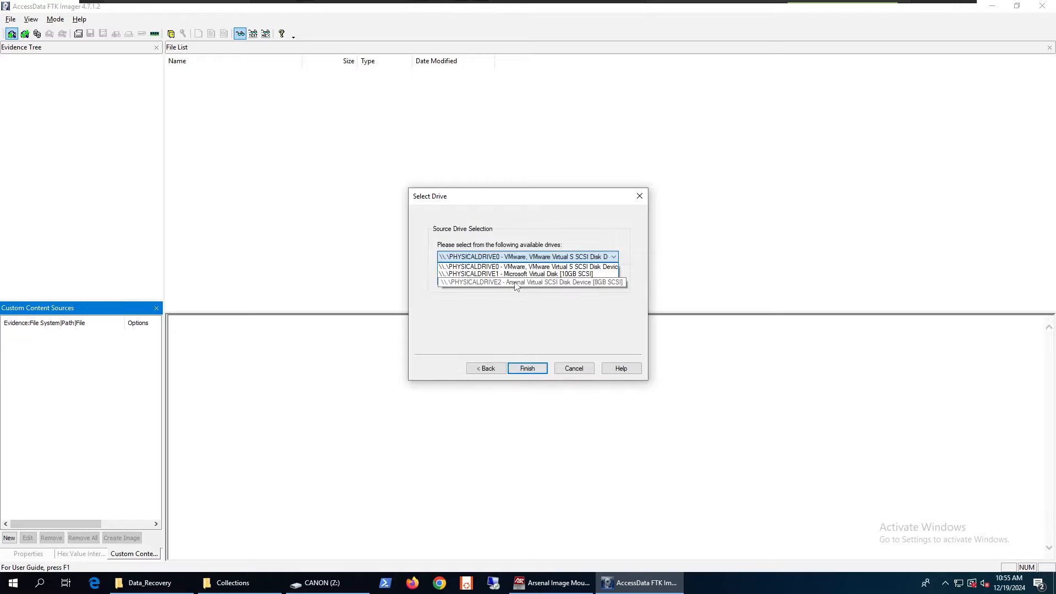
pyautogui.click(516, 283)
pyautogui.click(541, 372)
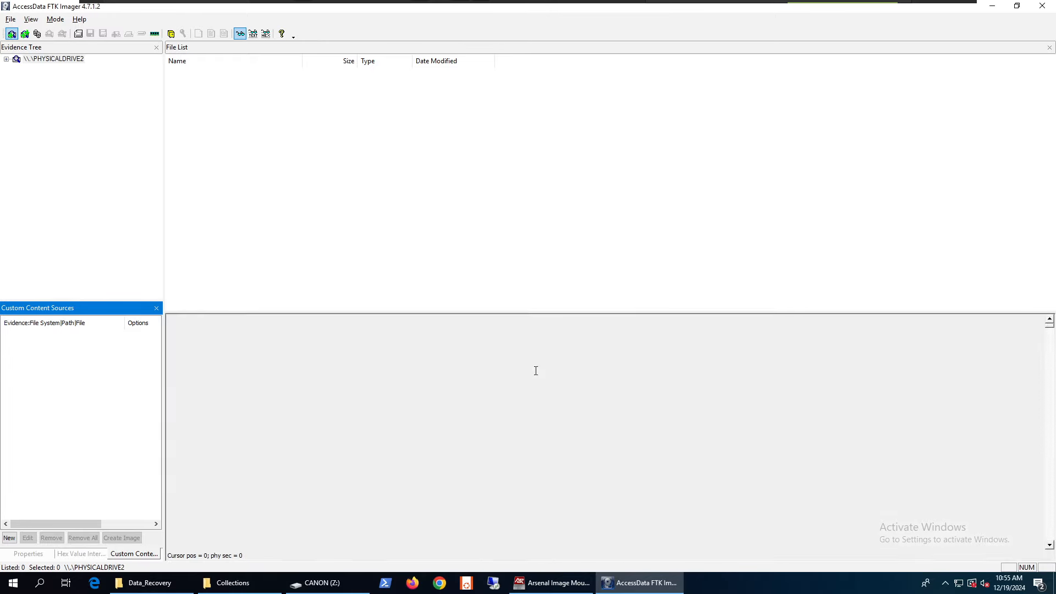
# Expand PHYSICALDRIVE2 through Partition 1 and the CANON [FAT32] volume, and list the contents of its root folder.
pyautogui.click(7, 60)
pyautogui.doubleClick(45, 68)
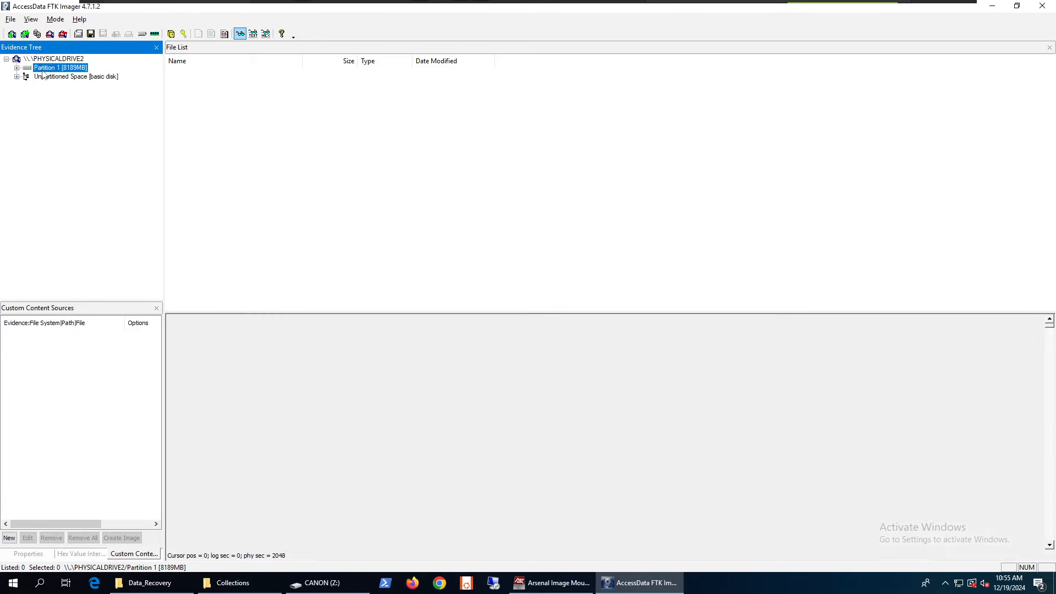
pyautogui.click(56, 77)
pyautogui.doubleClick(58, 78)
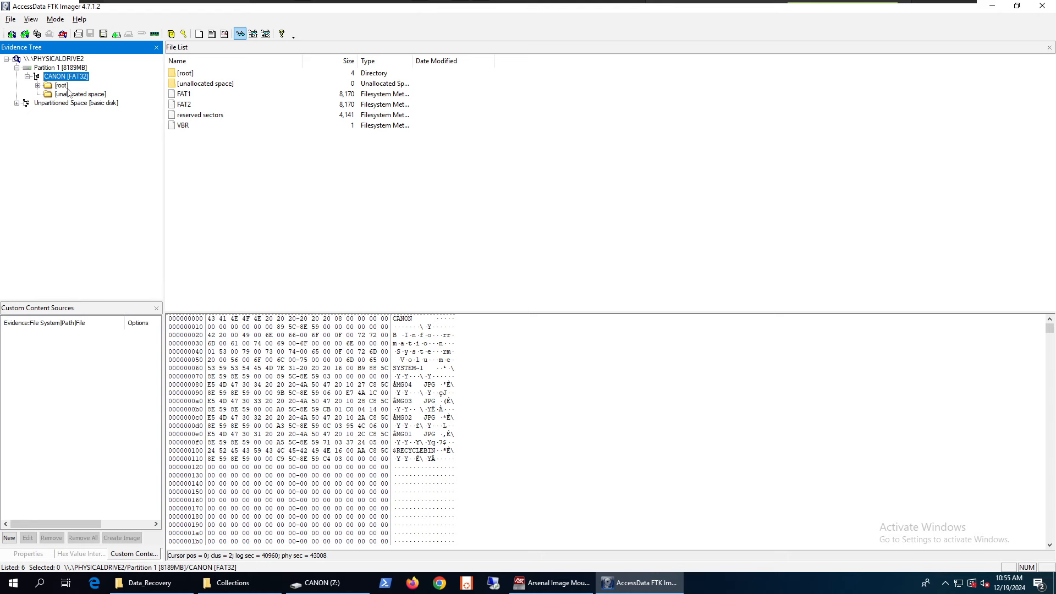
pyautogui.click(62, 86)
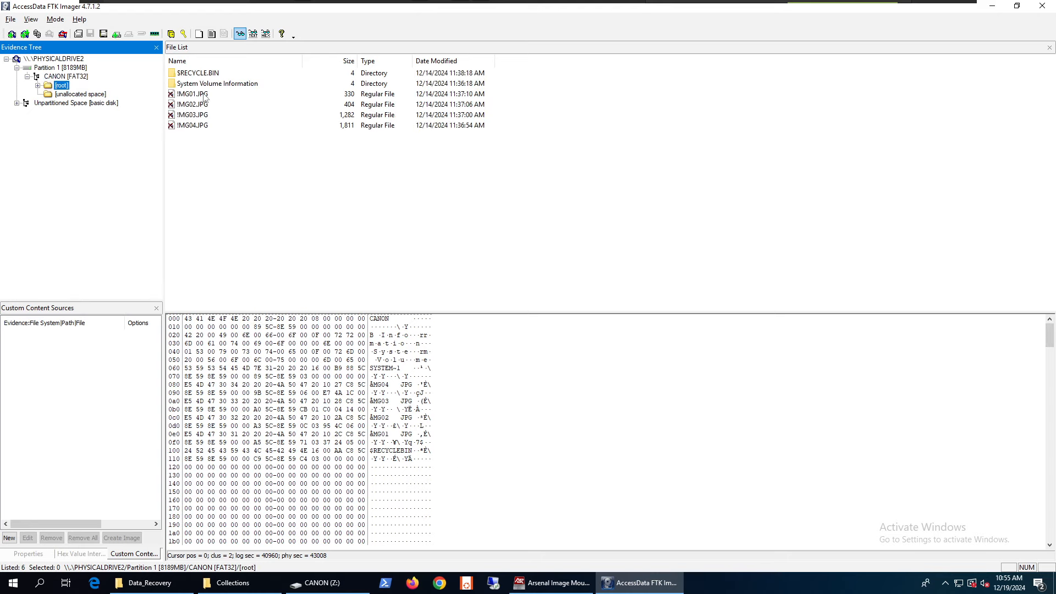
# Preview the deleted images !MG01.JPG, !MG02.JPG and !MG03.JPG in the mounted drive's root folder.
pyautogui.click(204, 95)
pyautogui.scroll(-10, 396, 380)
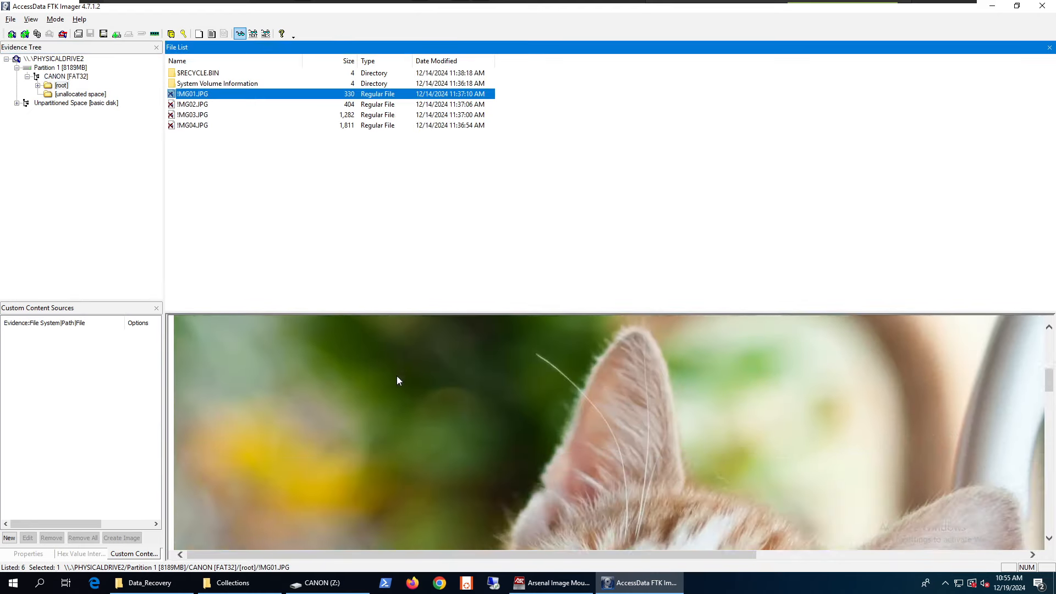
pyautogui.click(193, 105)
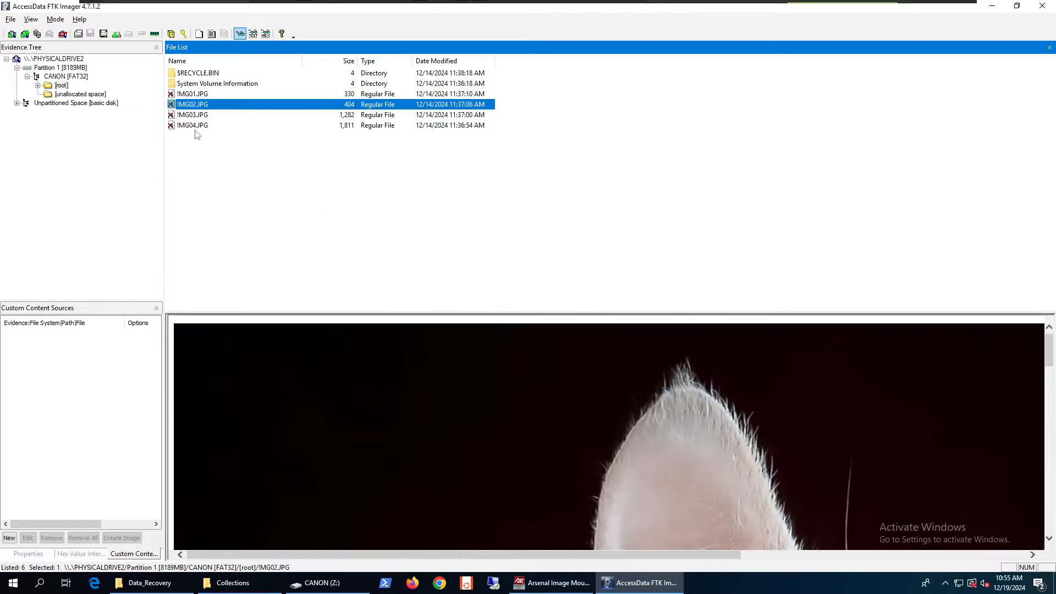
pyautogui.click(199, 116)
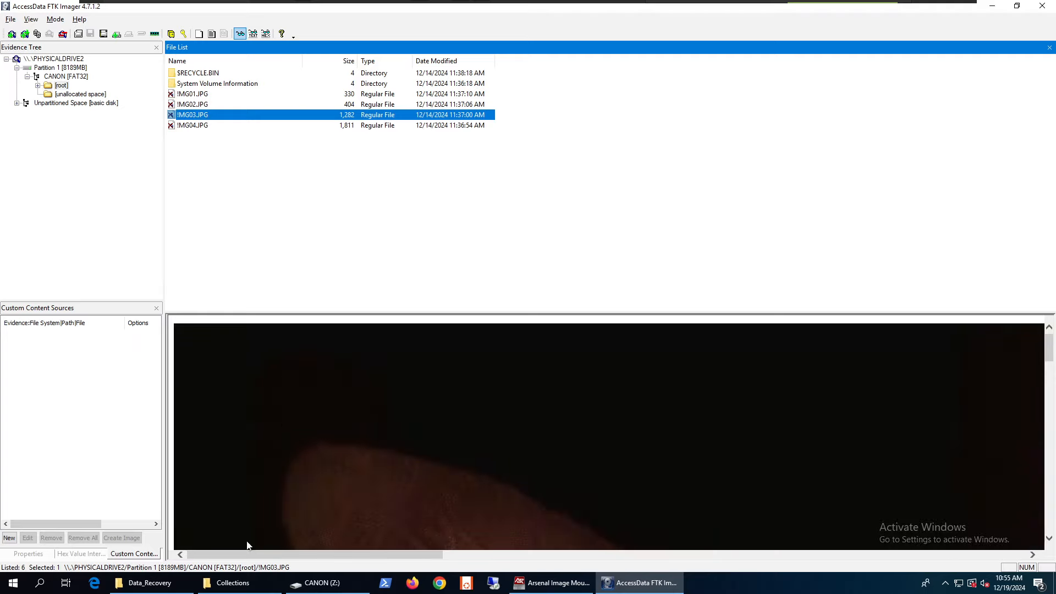
# Switch to File Explorer and compare the CANON (Z:) drive's visible contents with the deleted files listed in FTK Imager.
pyautogui.click(318, 583)
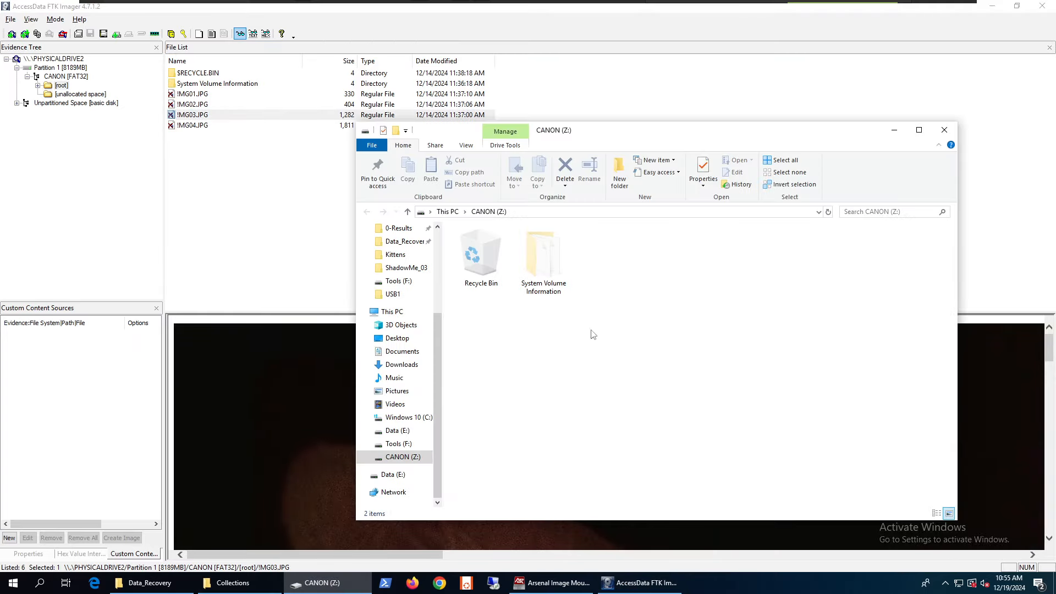
pyautogui.scroll(2, 416, 327)
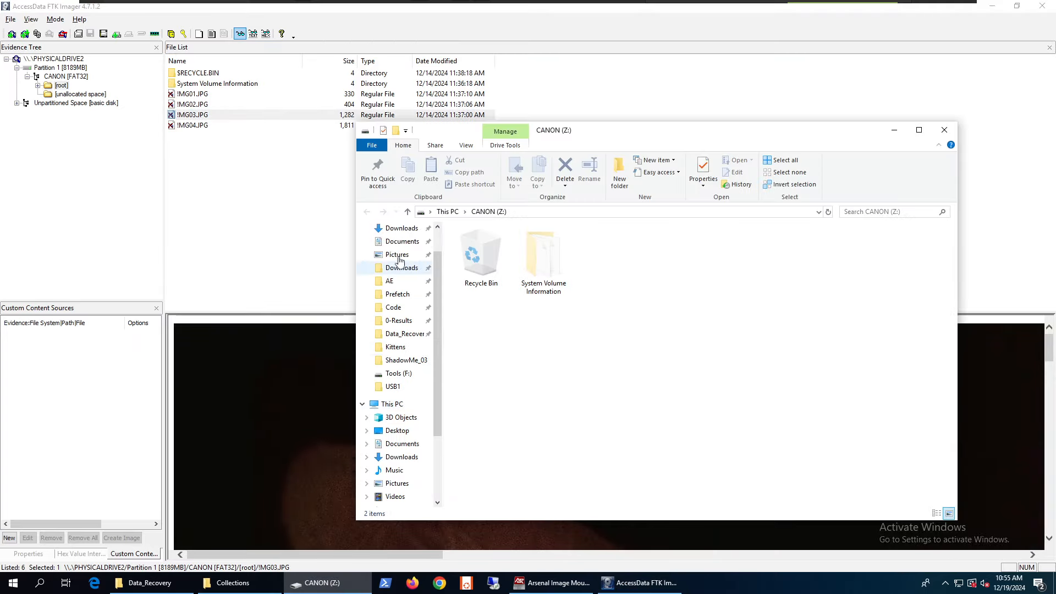
pyautogui.scroll(-2, 416, 327)
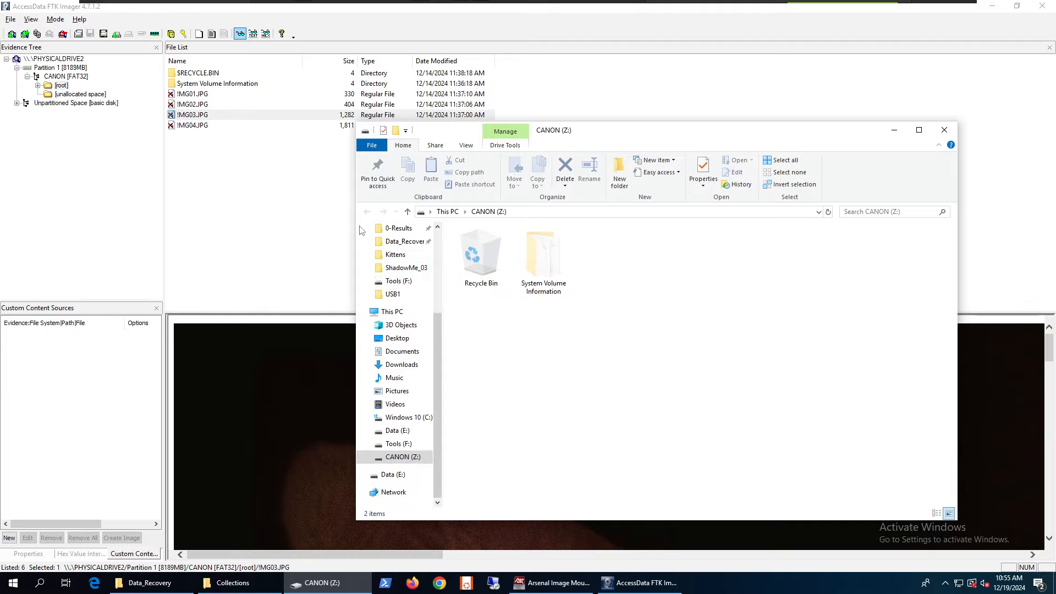
# Switch back to FTK Imager and preview the deleted image !MG04.JPG, checking which export options it offers.
pyautogui.click(198, 136)
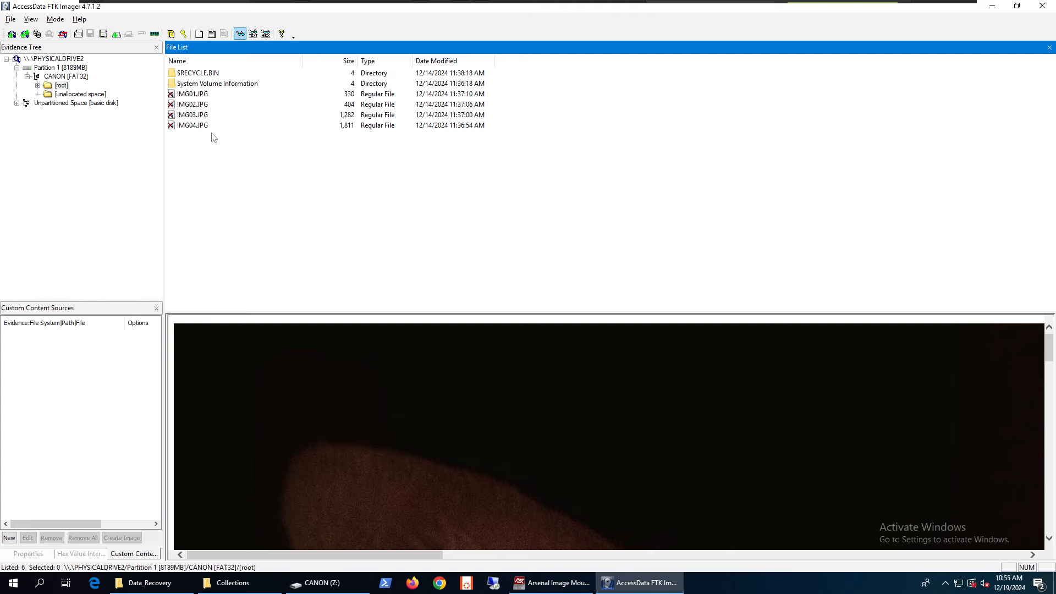
pyautogui.rightClick(198, 126)
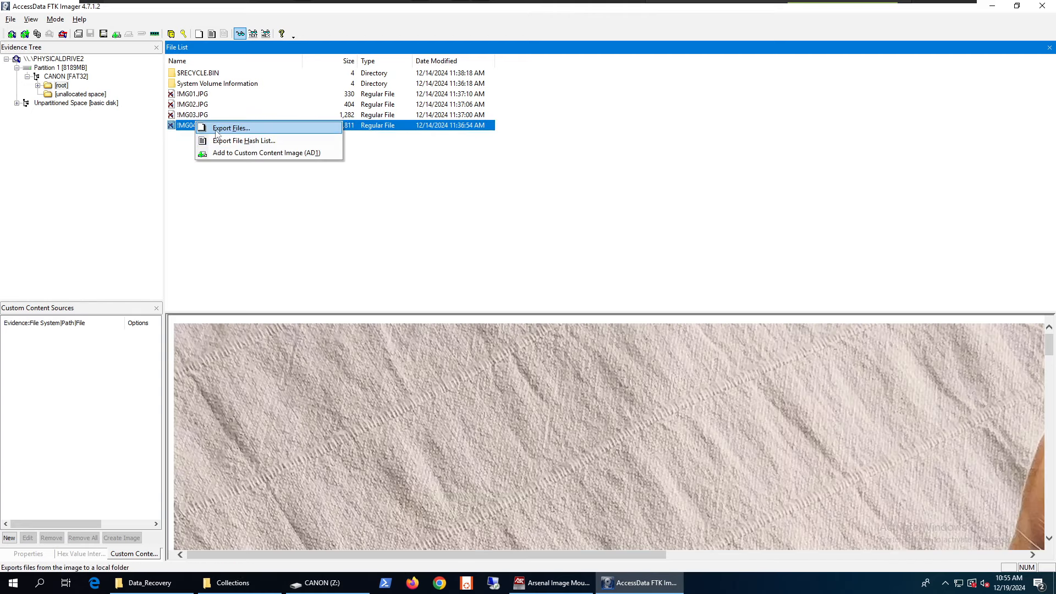
pyautogui.click(300, 228)
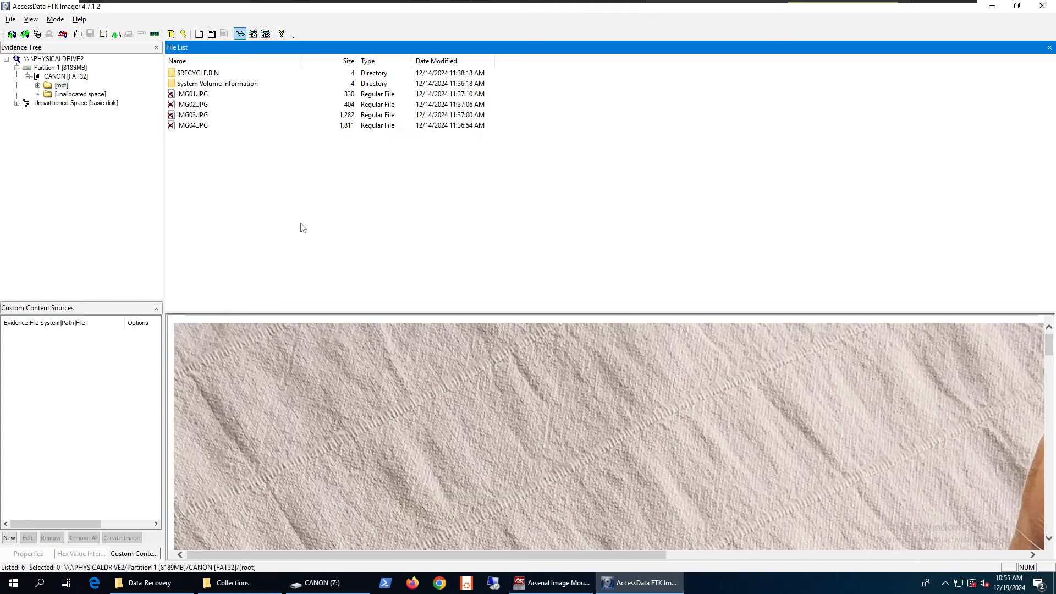
# Add the image file USB1.E01 from the Data_Recovery folder as a second evidence item.
pyautogui.click(11, 34)
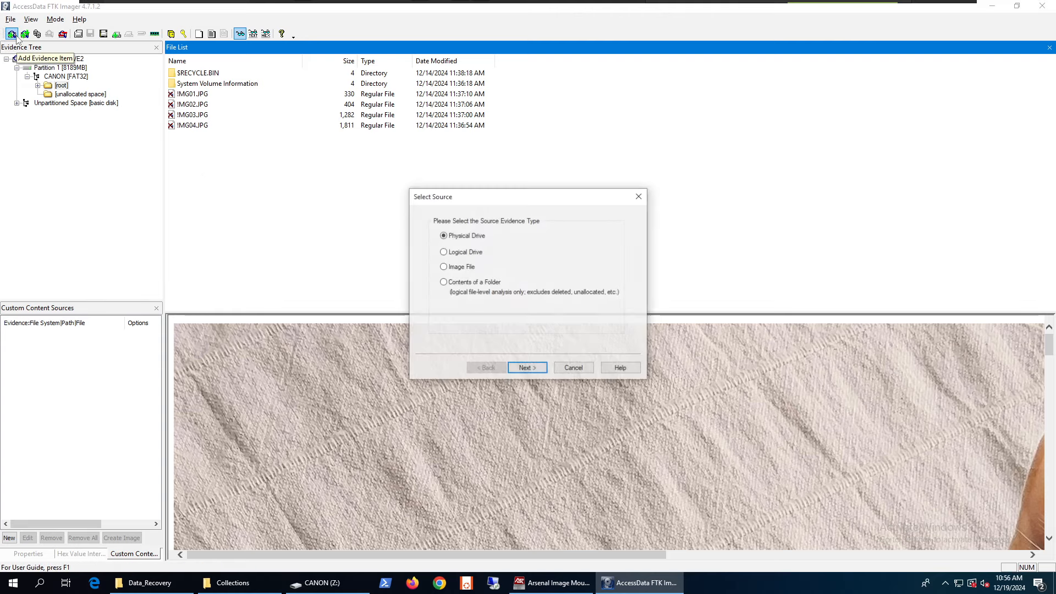
pyautogui.click(466, 269)
pyautogui.click(522, 367)
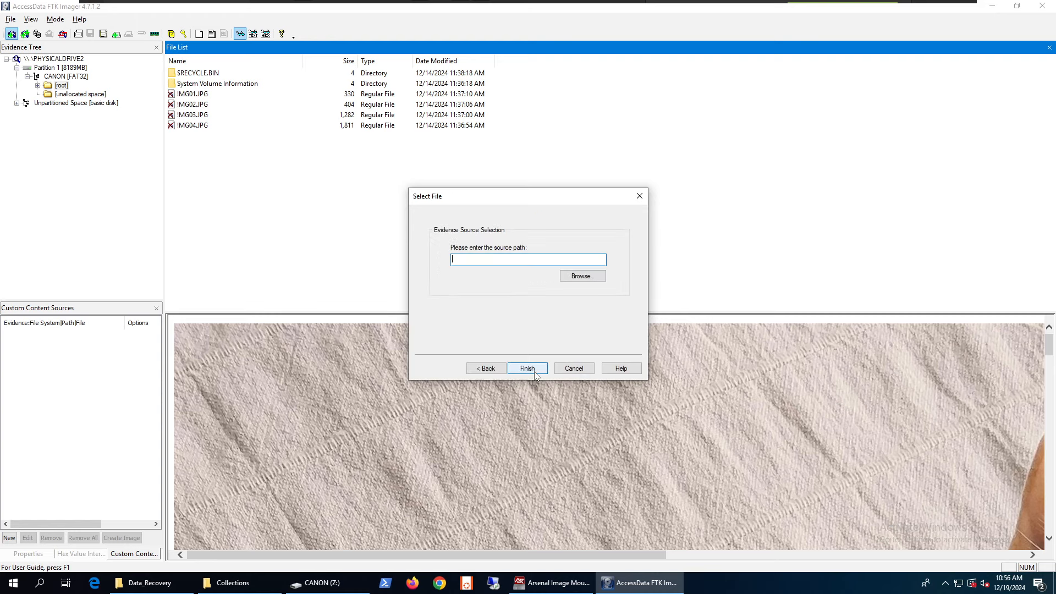
pyautogui.click(583, 277)
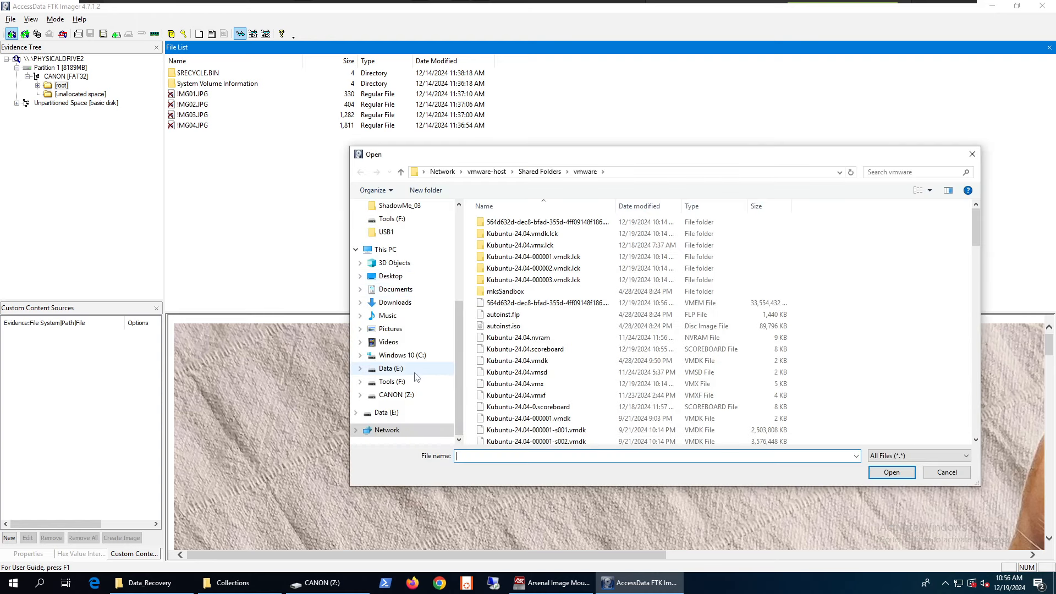
pyautogui.scroll(1, 394, 331)
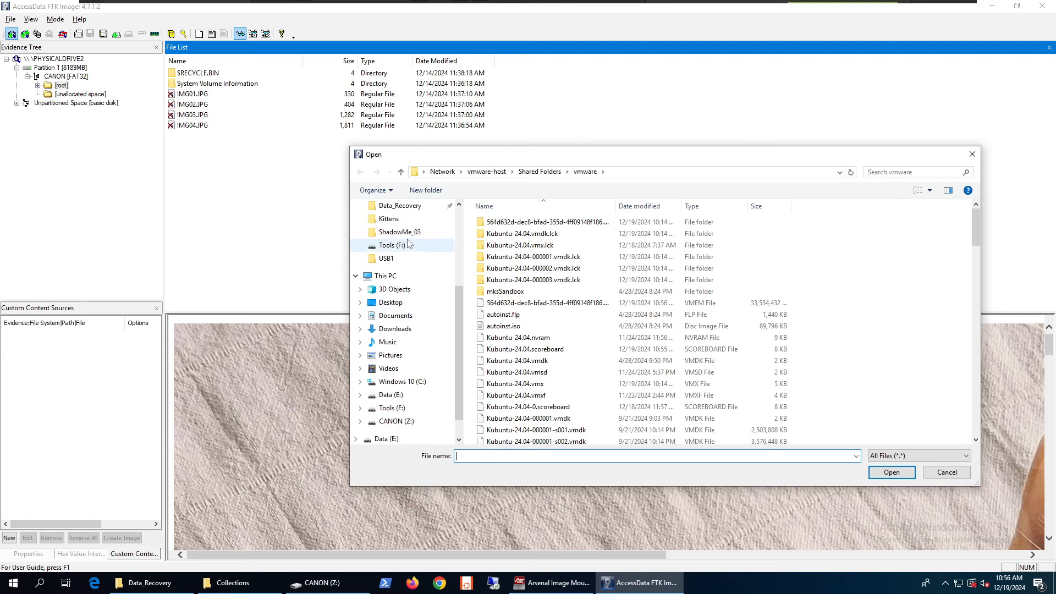
pyautogui.click(400, 205)
pyautogui.doubleClick(481, 223)
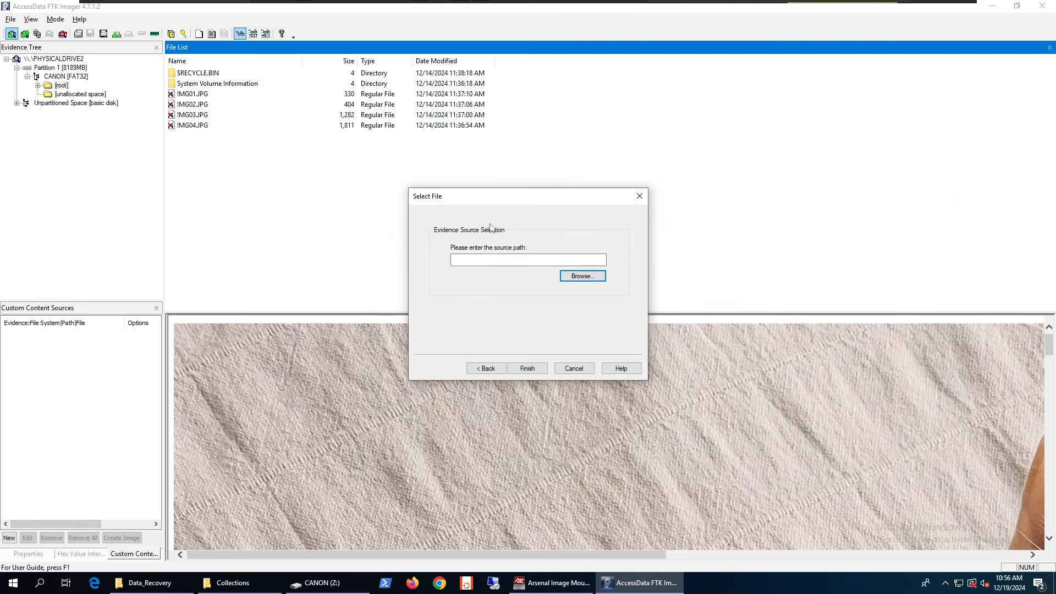
pyautogui.click(528, 370)
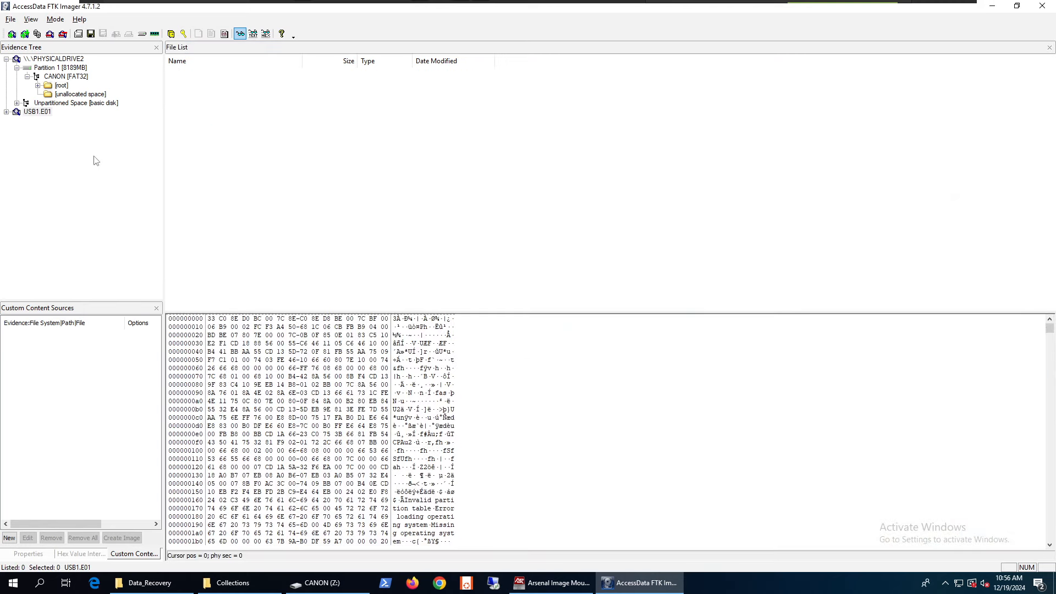
# Expand USB1.E01 through Partition 1 and the CANON [FAT32] volume, and list its root folder's contents.
pyautogui.click(7, 112)
pyautogui.doubleClick(52, 121)
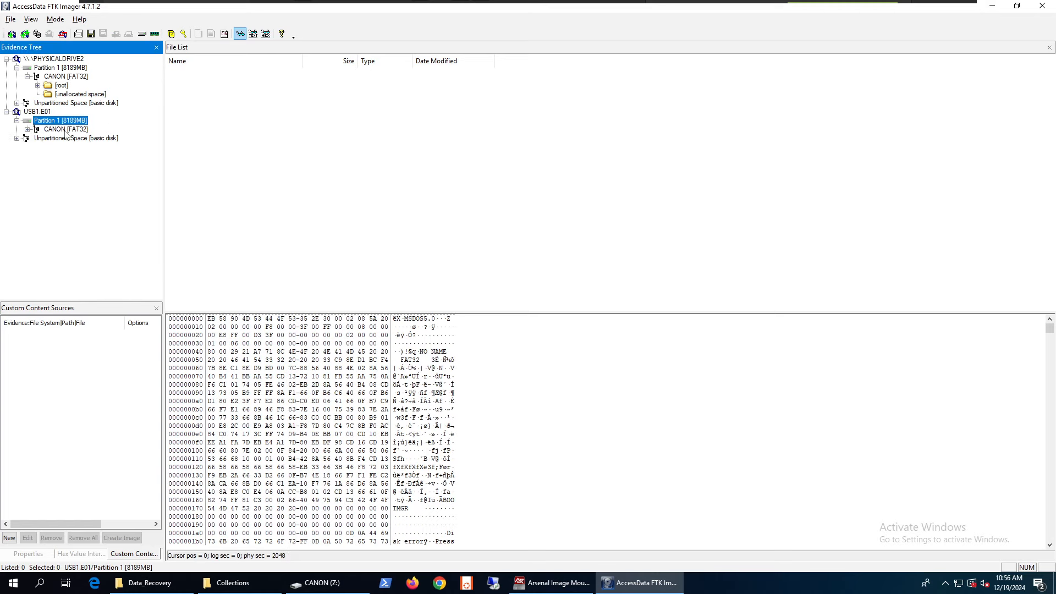
pyautogui.click(65, 130)
pyautogui.click(61, 140)
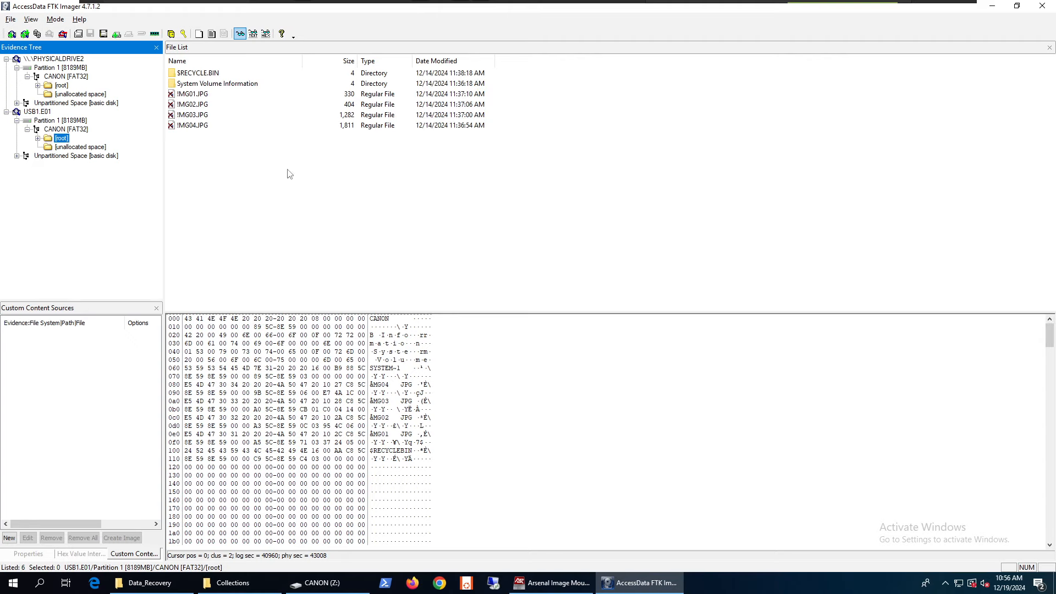
# Preview the deleted images !MG01.JPG, !MG02.JPG and !MG03.JPG in the root folder of USB1.E01.
pyautogui.click(193, 97)
pyautogui.click(196, 108)
pyautogui.click(197, 115)
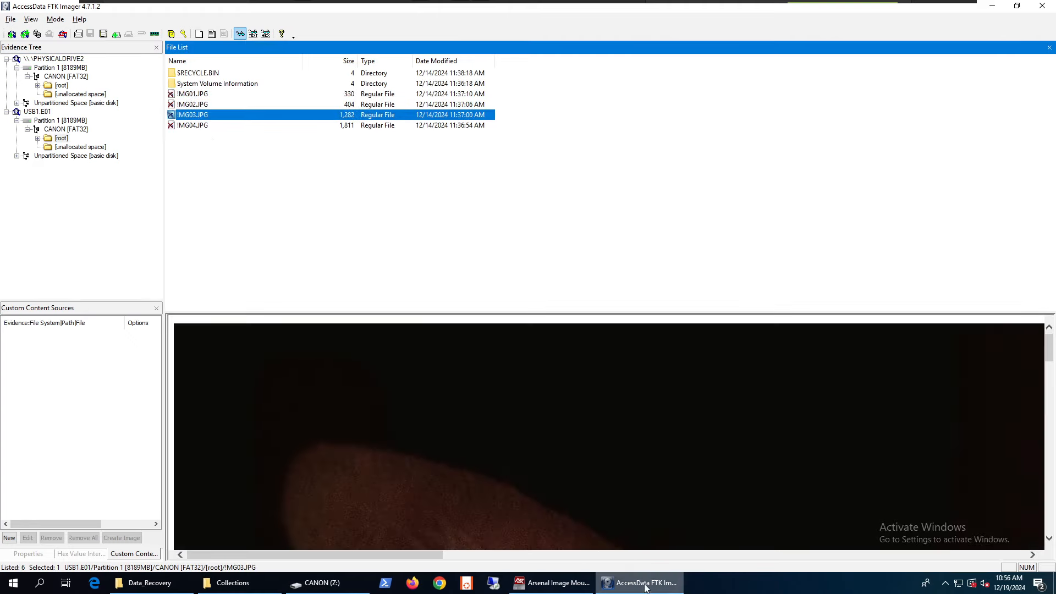
pyautogui.rightClick(196, 98)
pyautogui.click(220, 103)
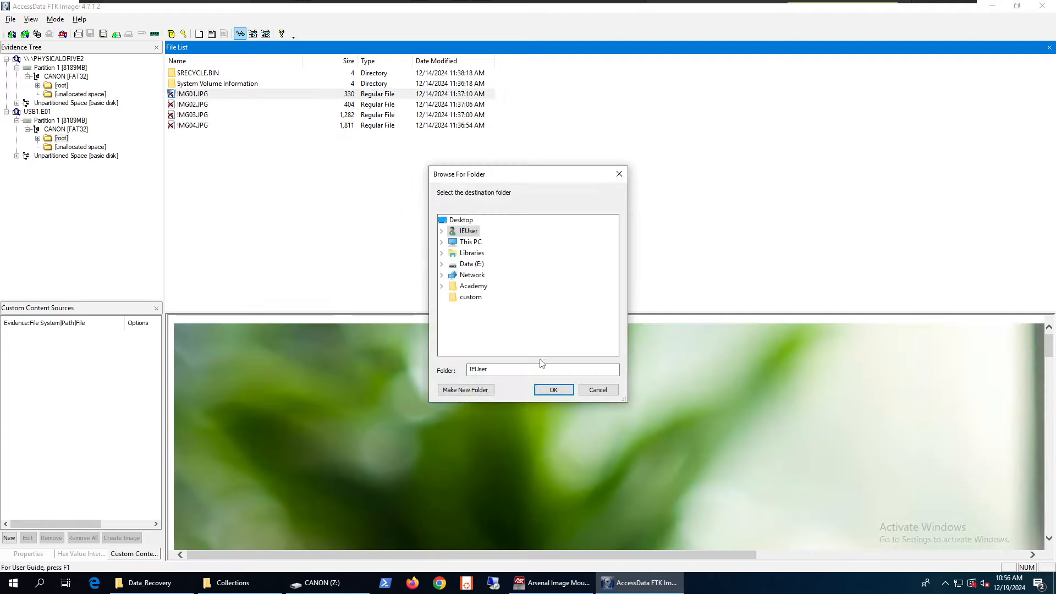
pyautogui.click(600, 387)
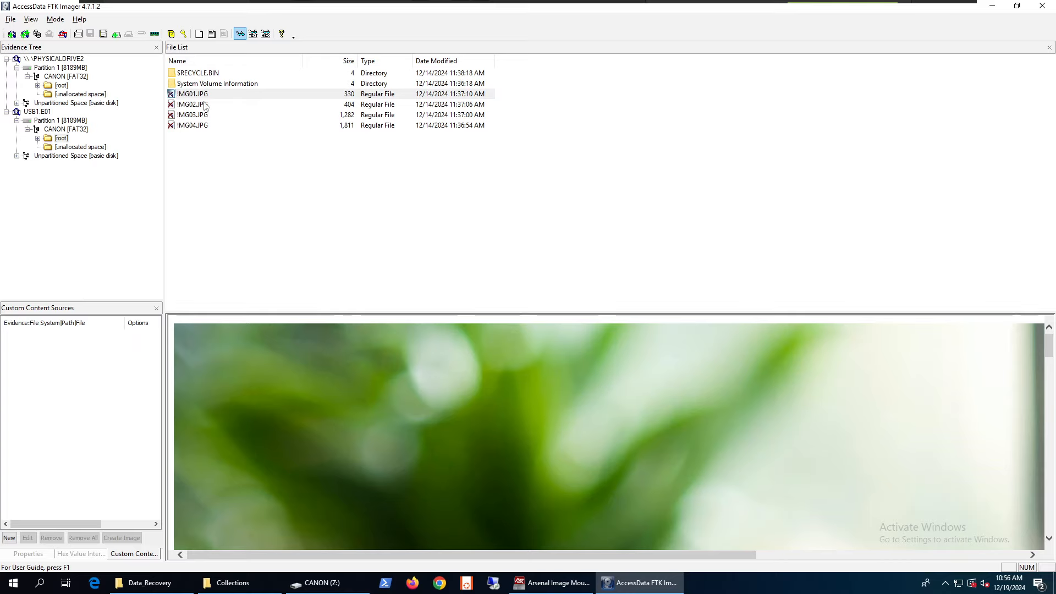
# Start exporting the four deleted files !MG01.JPG to !MG04.JPG and create a destination folder named Recovery on the Desktop.
pyautogui.keyDown('shift'); pyautogui.click(192, 126); pyautogui.keyUp('shift')
pyautogui.rightClick(192, 126)
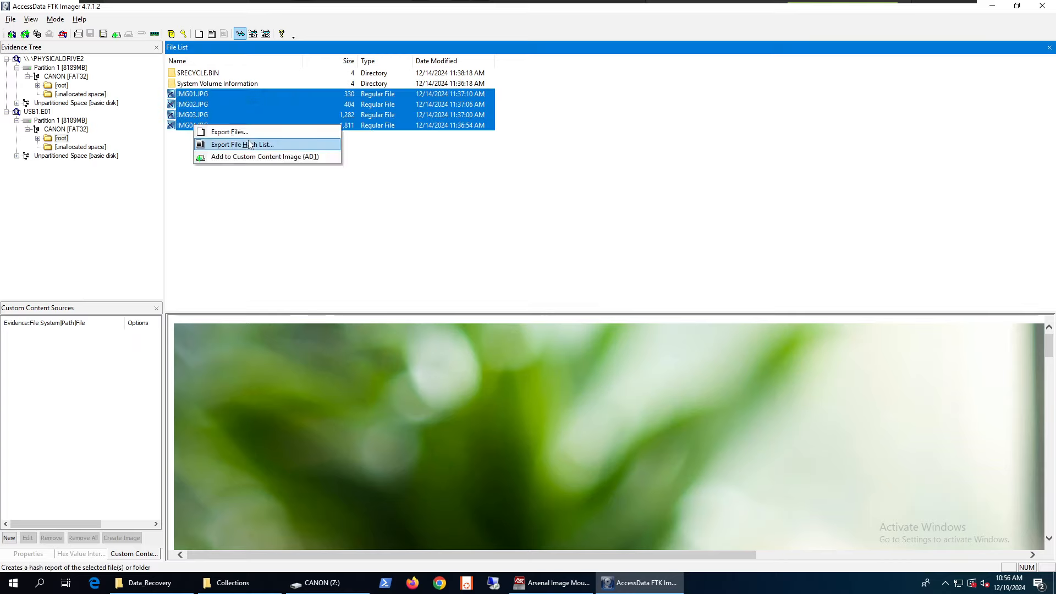
pyautogui.click(249, 134)
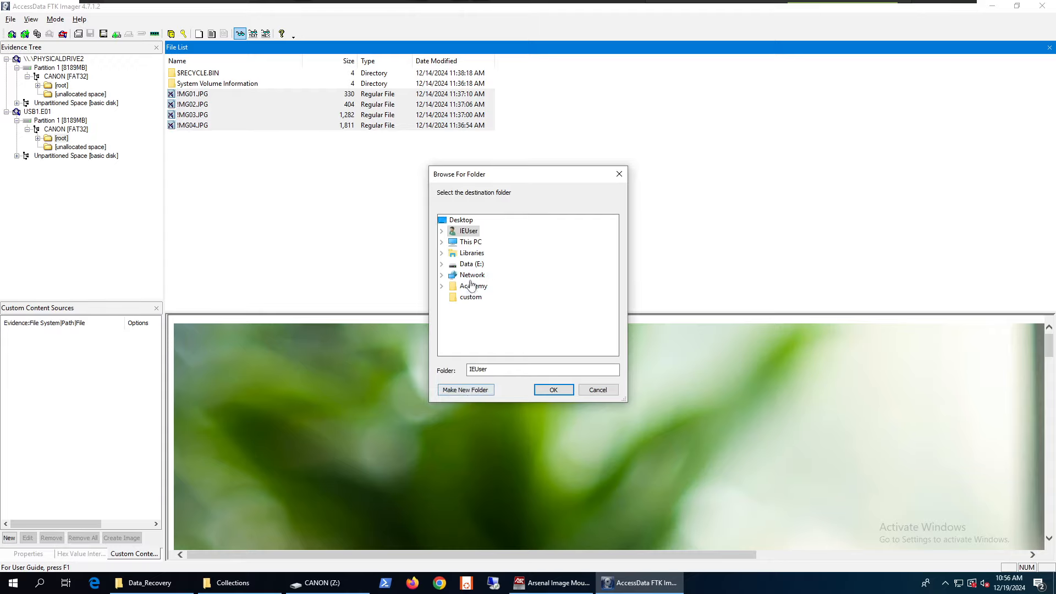
pyautogui.click(461, 220)
pyautogui.click(490, 388)
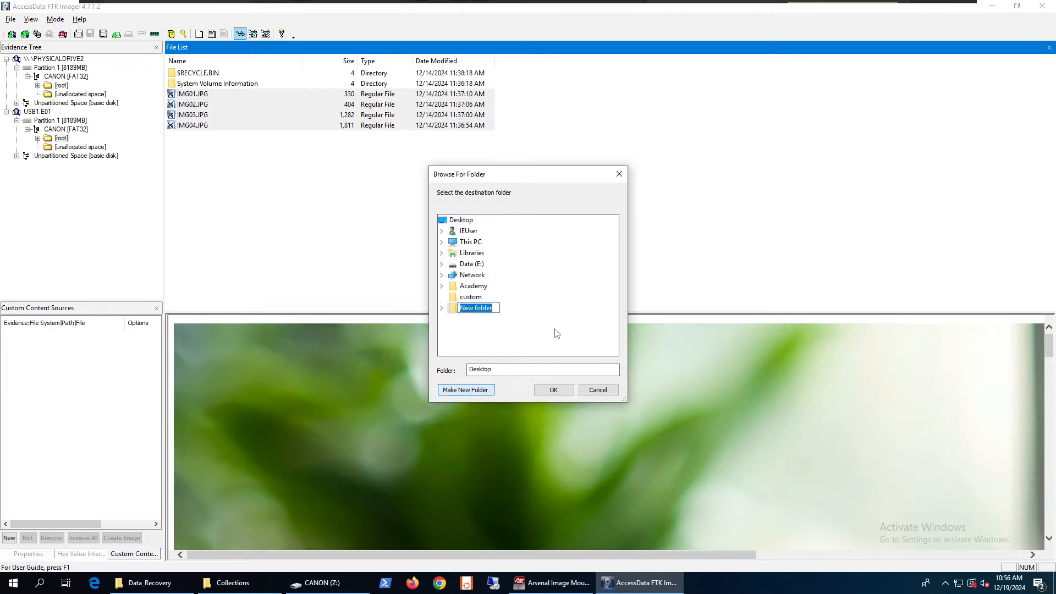
pyautogui.write('Recovery')
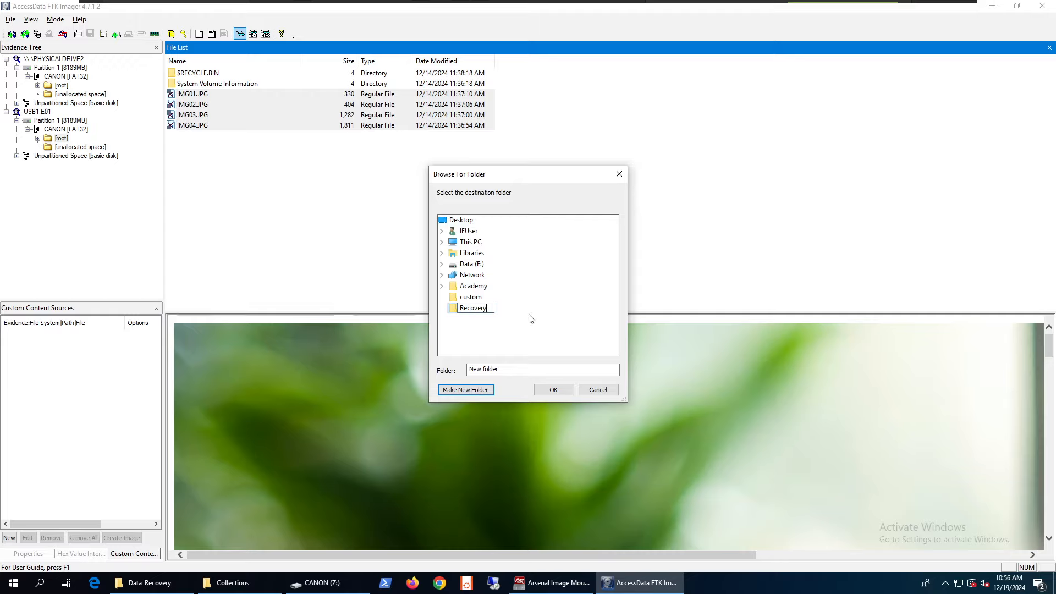
pyautogui.press('Return')
# Create a USB1 subfolder inside Recovery and export the selected deleted images into it.
pyautogui.click(466, 391)
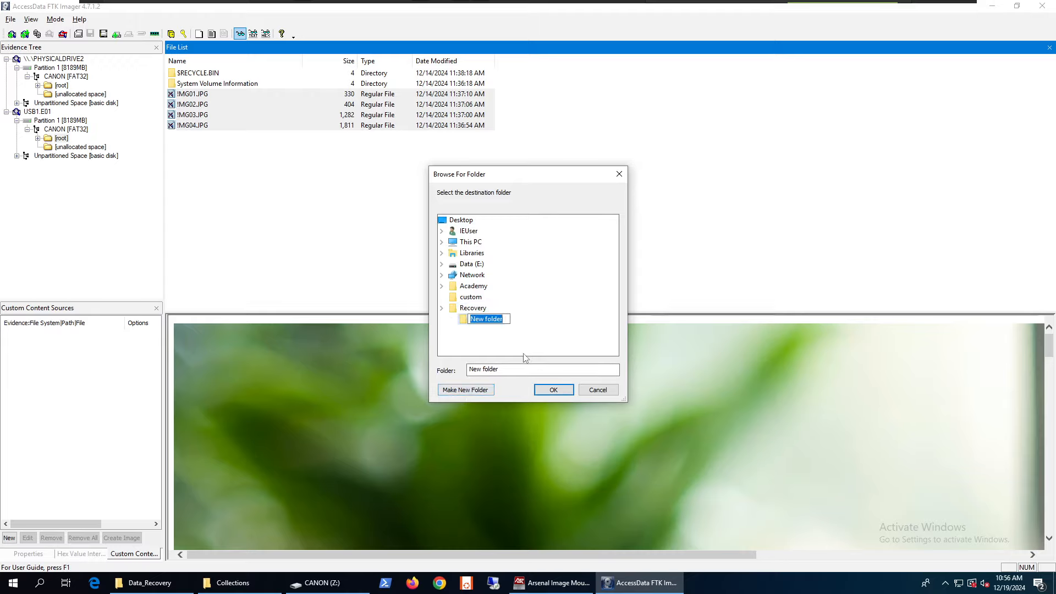
pyautogui.write('FTK')
pyautogui.press('Return')
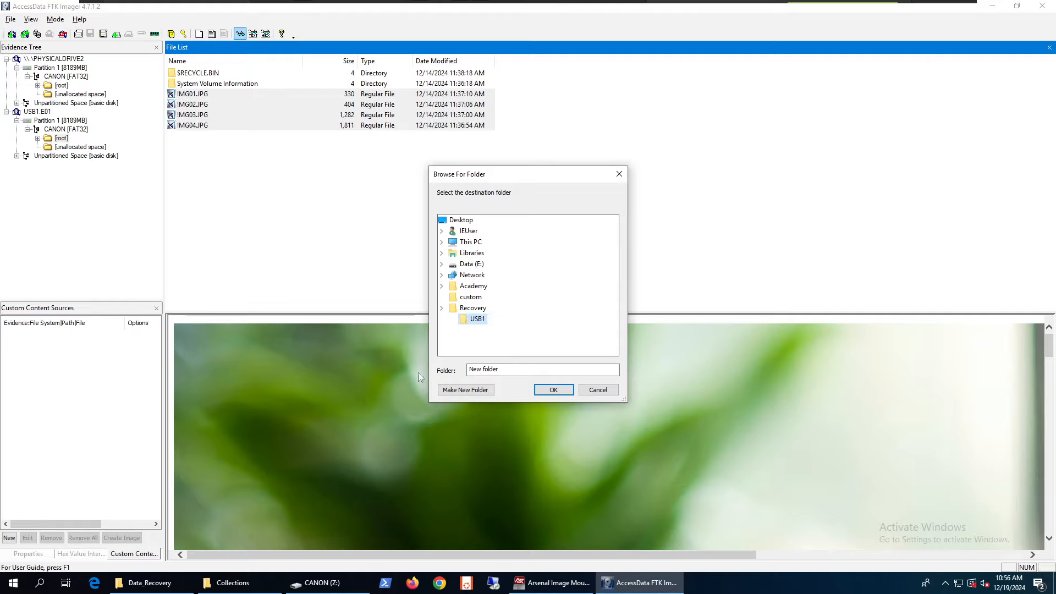
pyautogui.click(553, 390)
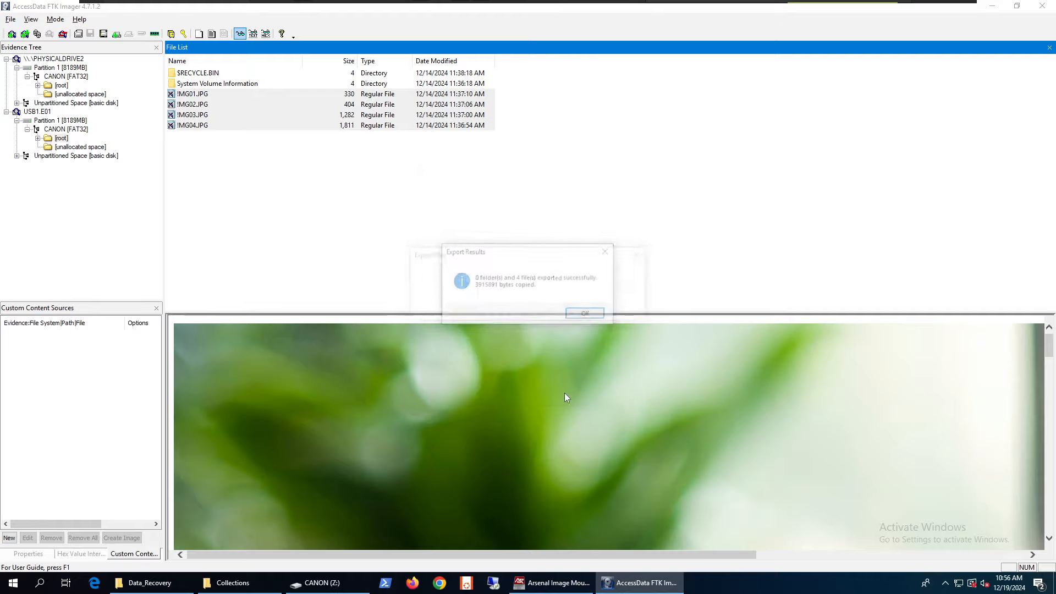
# Close the export results and open the USB1 folder inside the Desktop's Recovery folder in File Explorer.
pyautogui.click(587, 318)
pyautogui.click(641, 583)
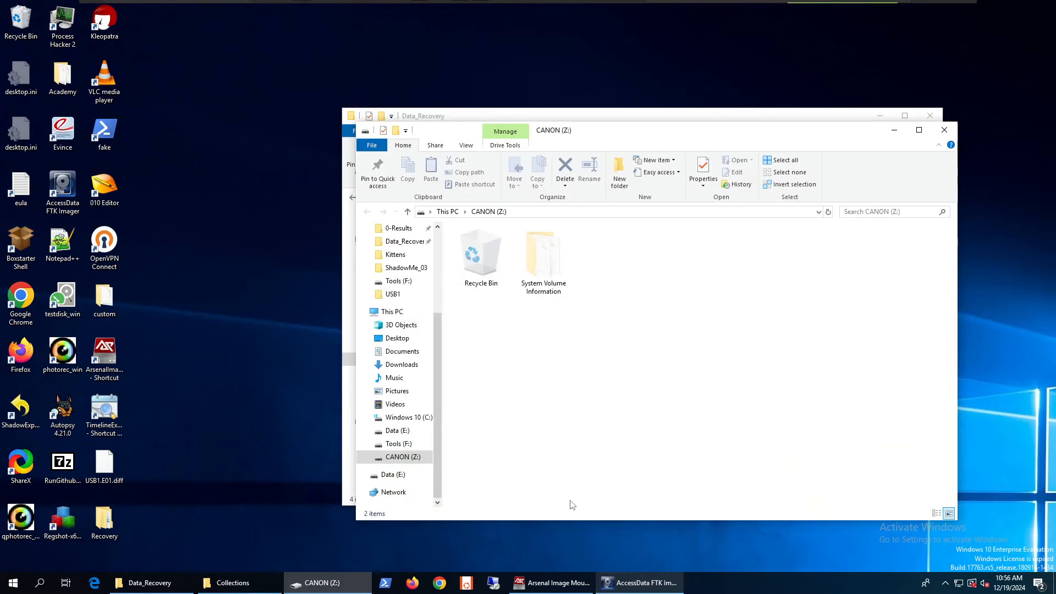
pyautogui.click(424, 338)
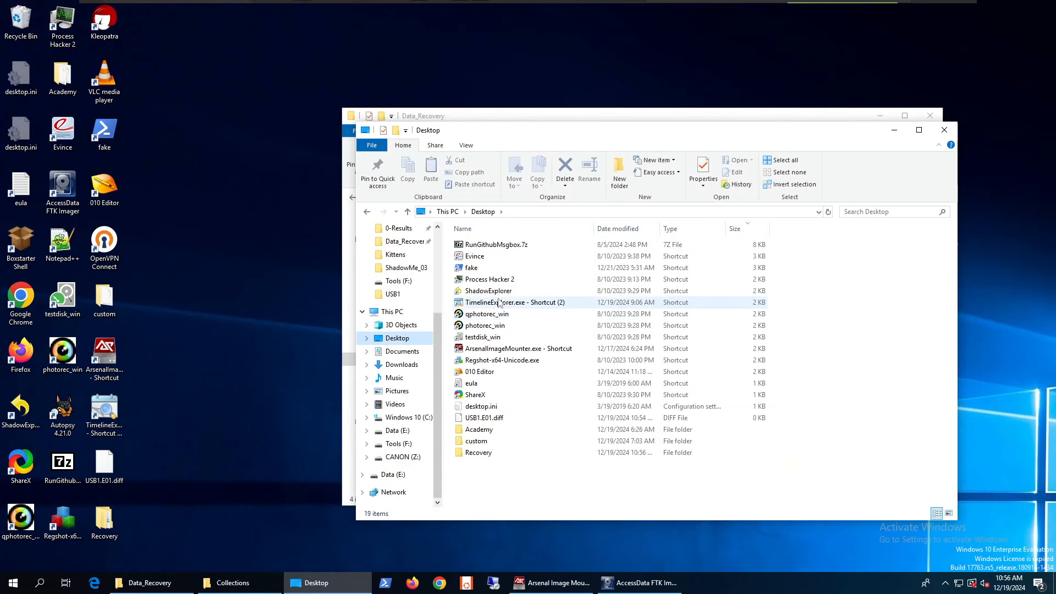
pyautogui.doubleClick(476, 454)
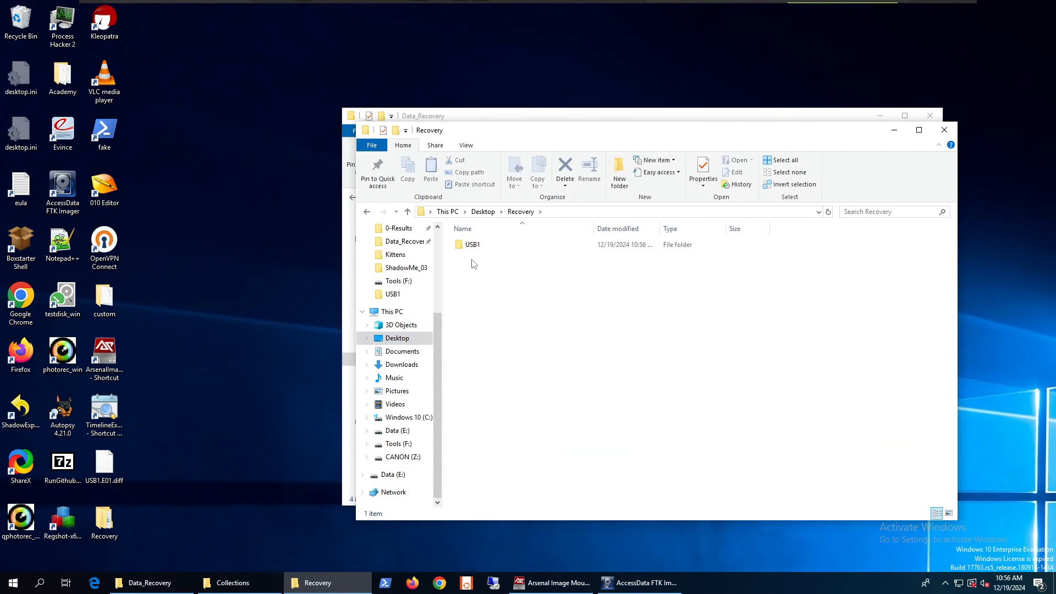
pyautogui.doubleClick(473, 245)
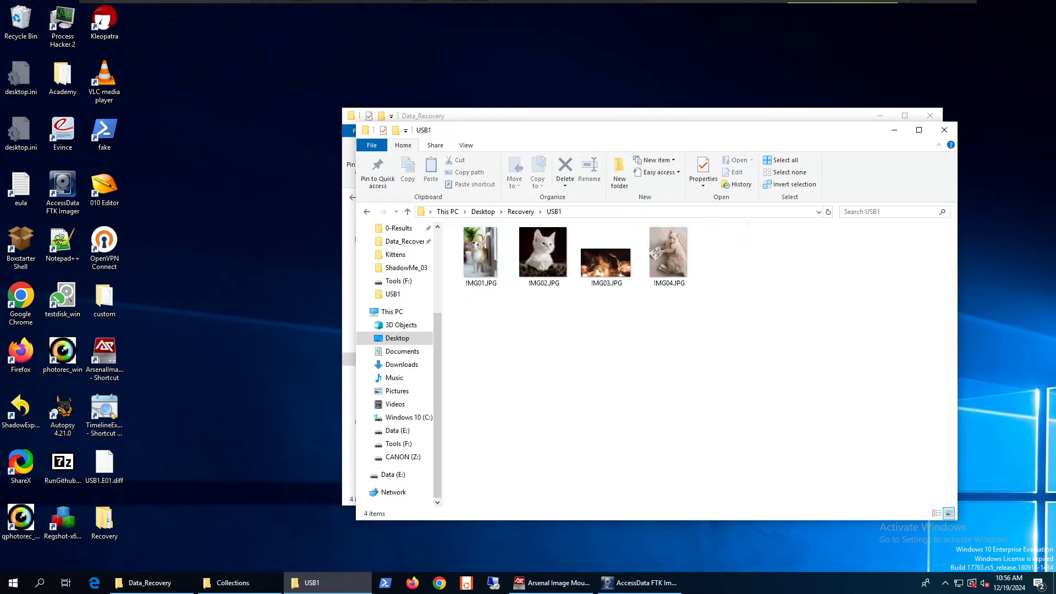
# Bring up the Collections folder and arrange the USB1 window below it so both sets of images can be compared.
pyautogui.moveTo(621, 135); pyautogui.dragTo(566, 182)
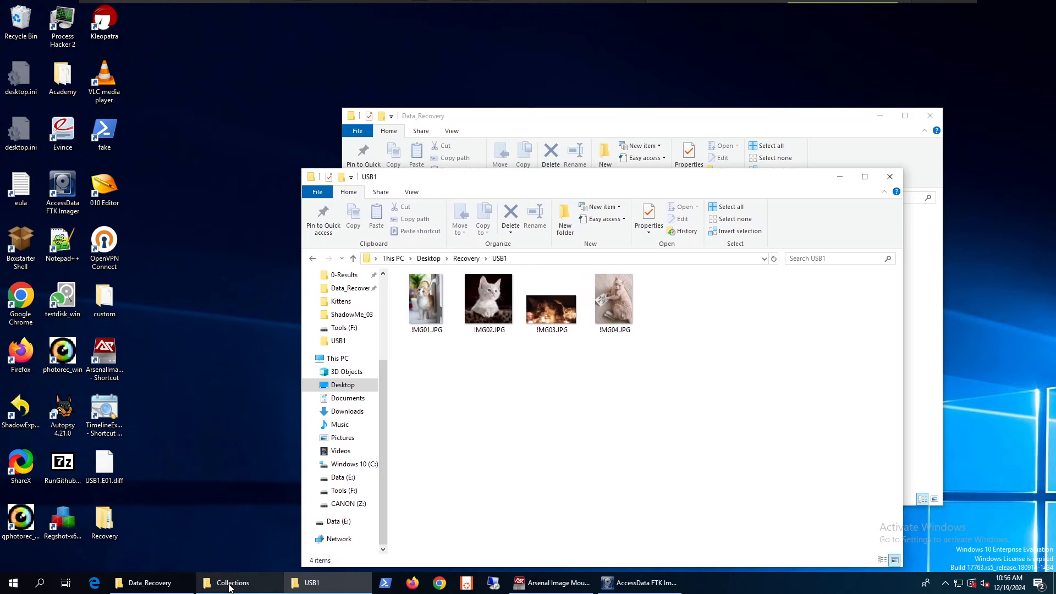
pyautogui.click(230, 585)
pyautogui.click(614, 556)
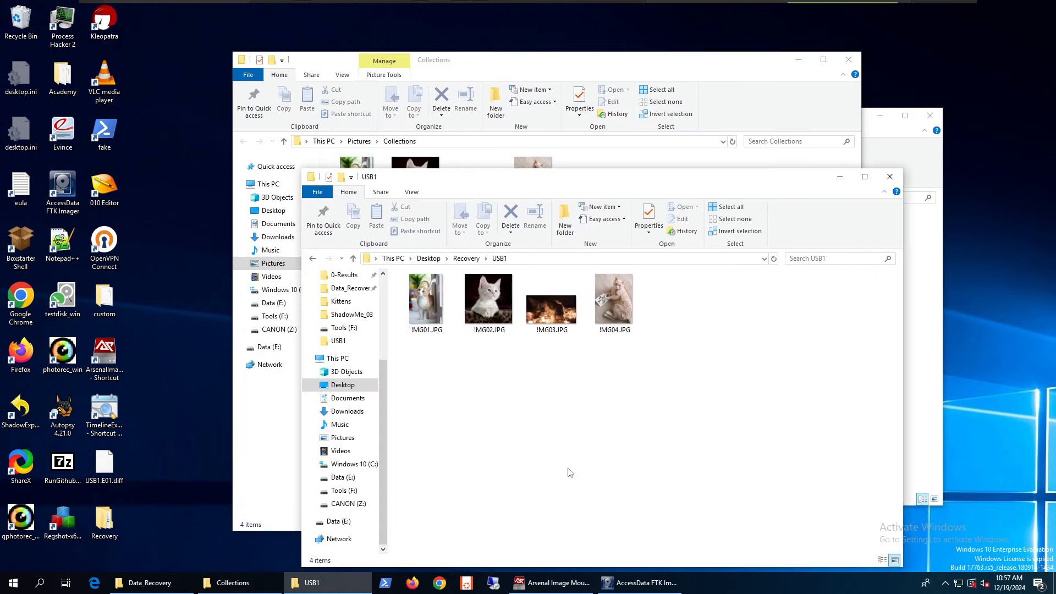
pyautogui.moveTo(460, 172); pyautogui.dragTo(471, 266)
pyautogui.moveTo(536, 285); pyautogui.dragTo(462, 249)
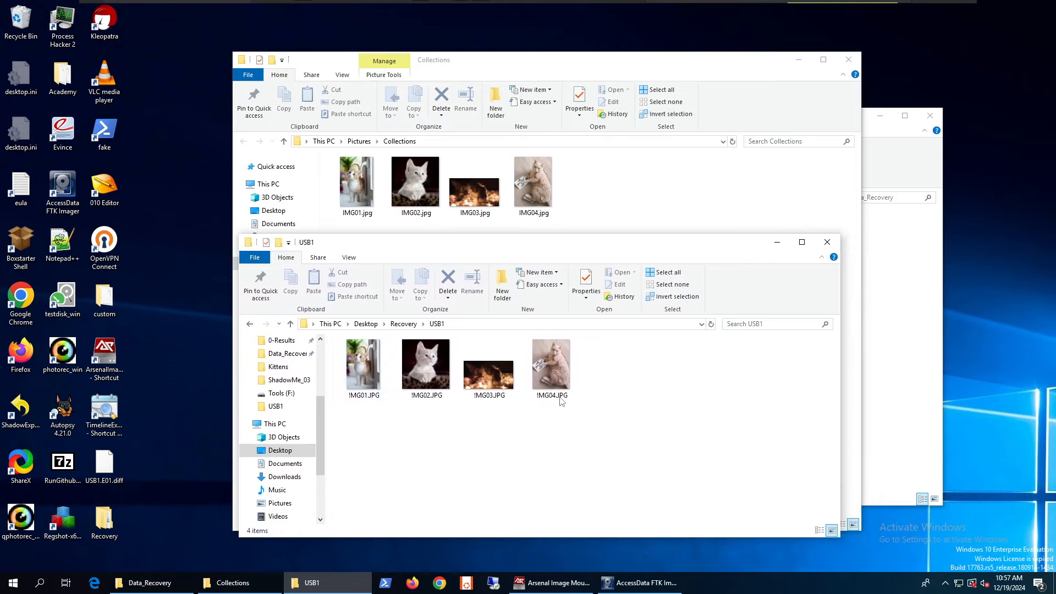
# Calculate the SHA-1 checksum of the recovered !MG04.JPG with 7-Zip and move the result window clear of the Collections images.
pyautogui.rightClick(559, 378)
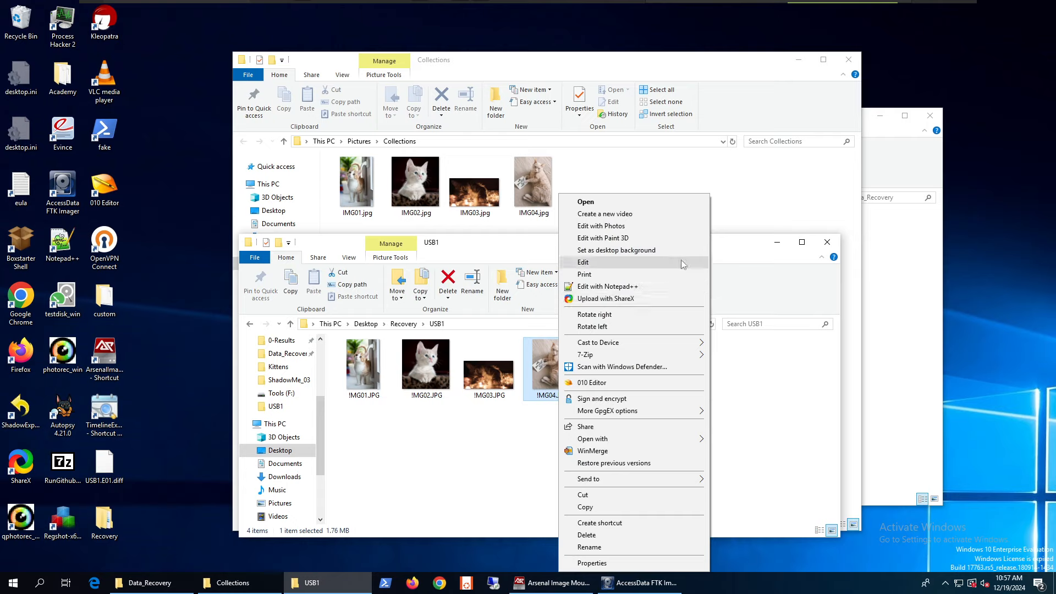
pyautogui.moveTo(667, 354)
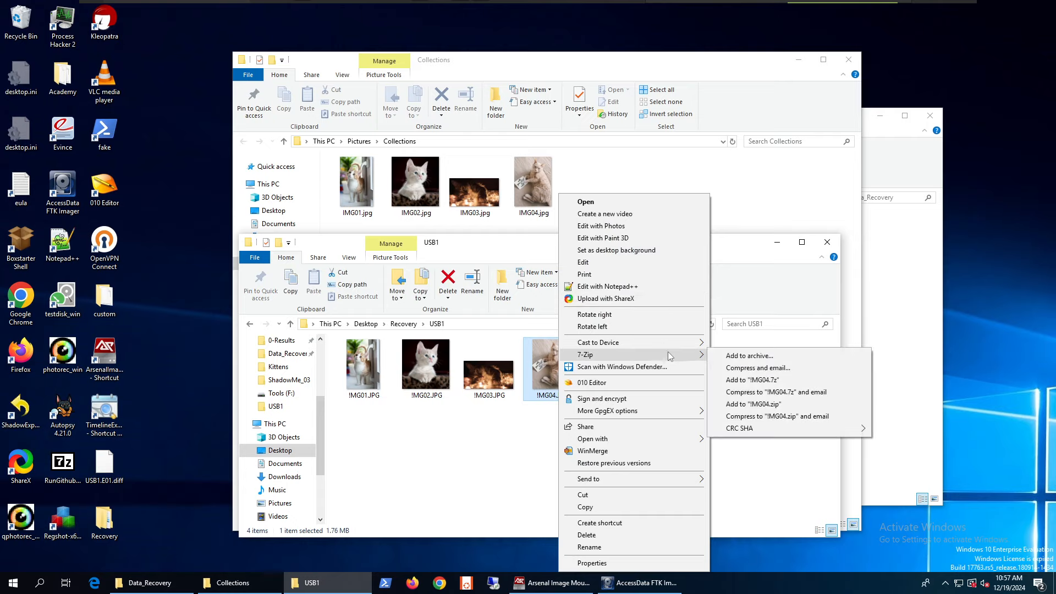
pyautogui.moveTo(753, 429)
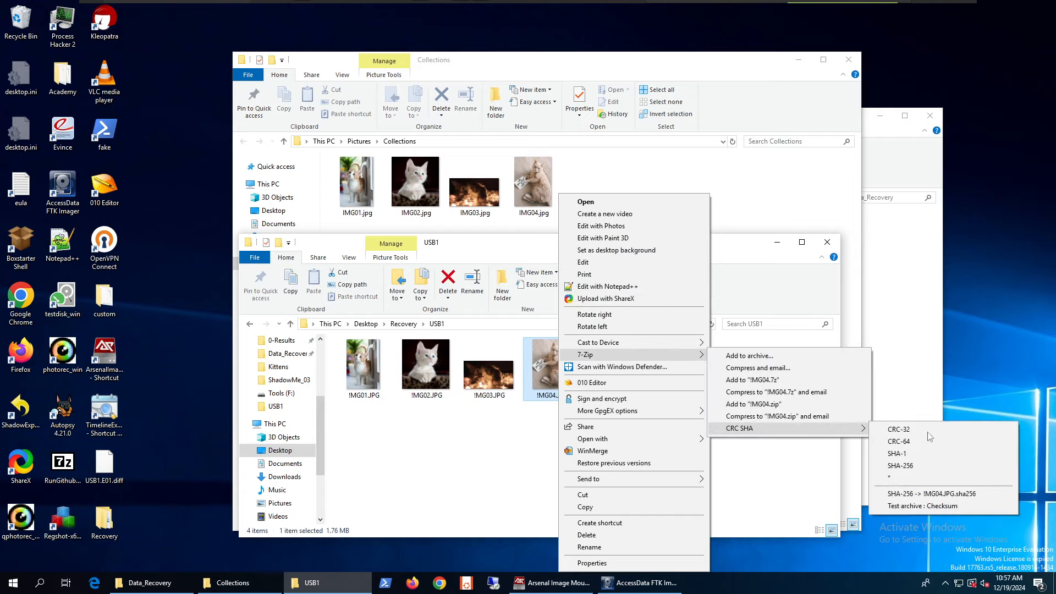
pyautogui.click(913, 456)
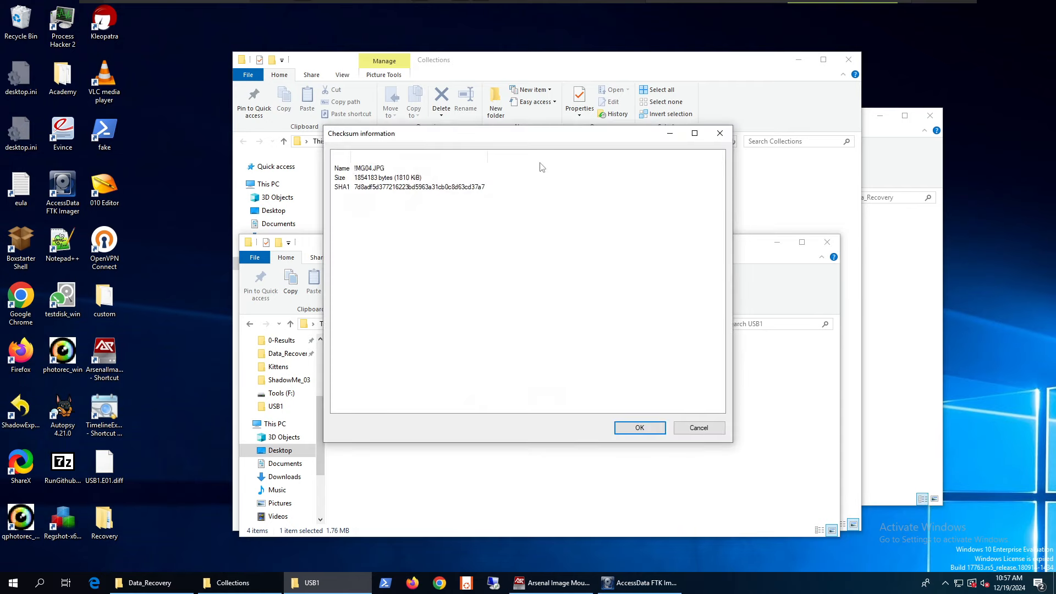
pyautogui.moveTo(490, 158); pyautogui.dragTo(319, 258)
# Calculate the SHA-1 checksum of the original IMG04.jpg in Collections, compare it with the recovered file's checksum, and close both results.
pyautogui.rightClick(529, 185)
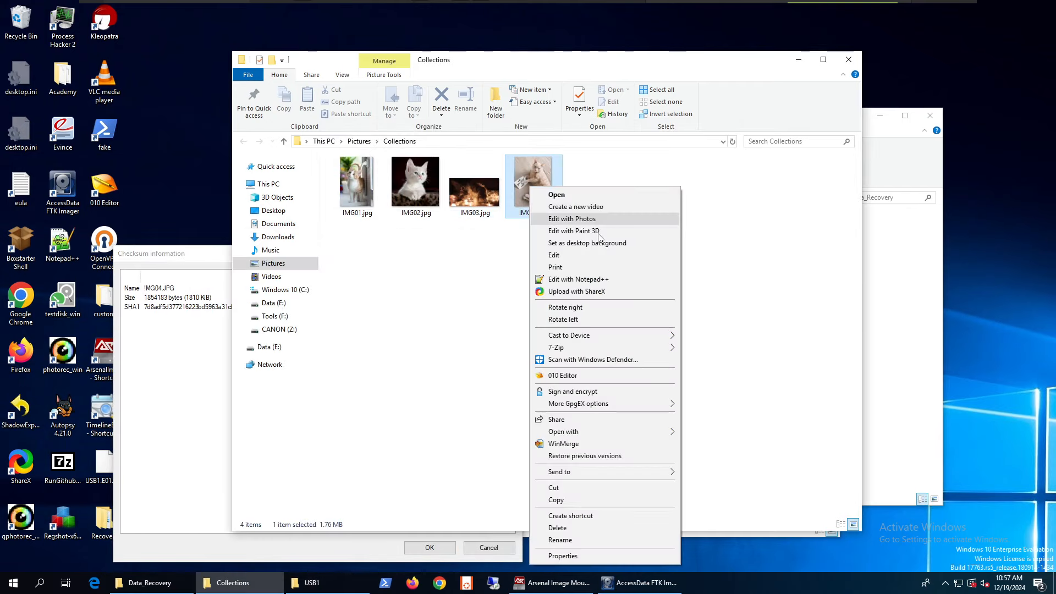
pyautogui.moveTo(609, 346)
pyautogui.moveTo(733, 422)
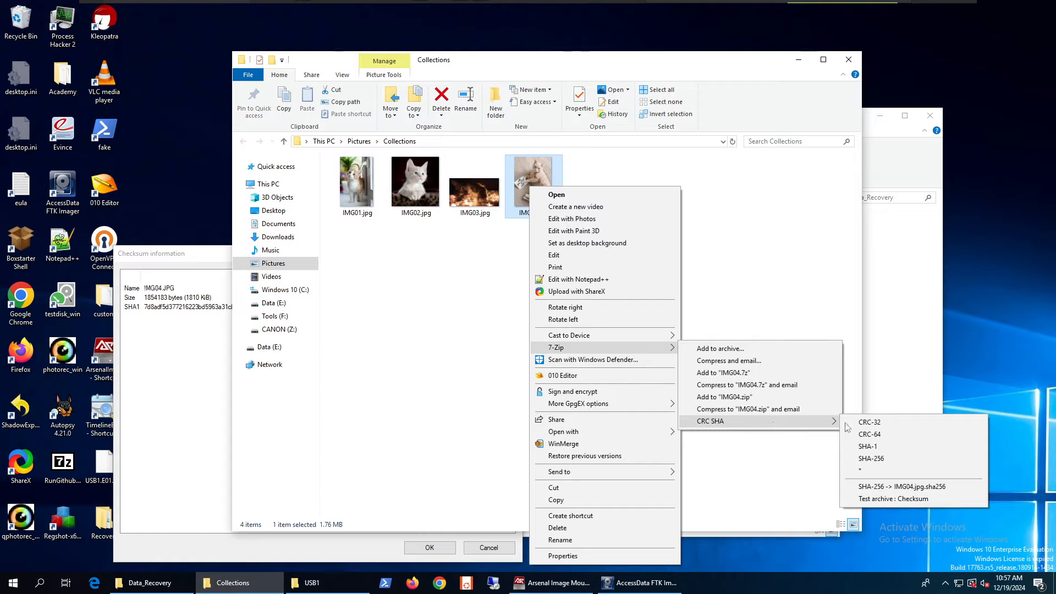
pyautogui.click(874, 447)
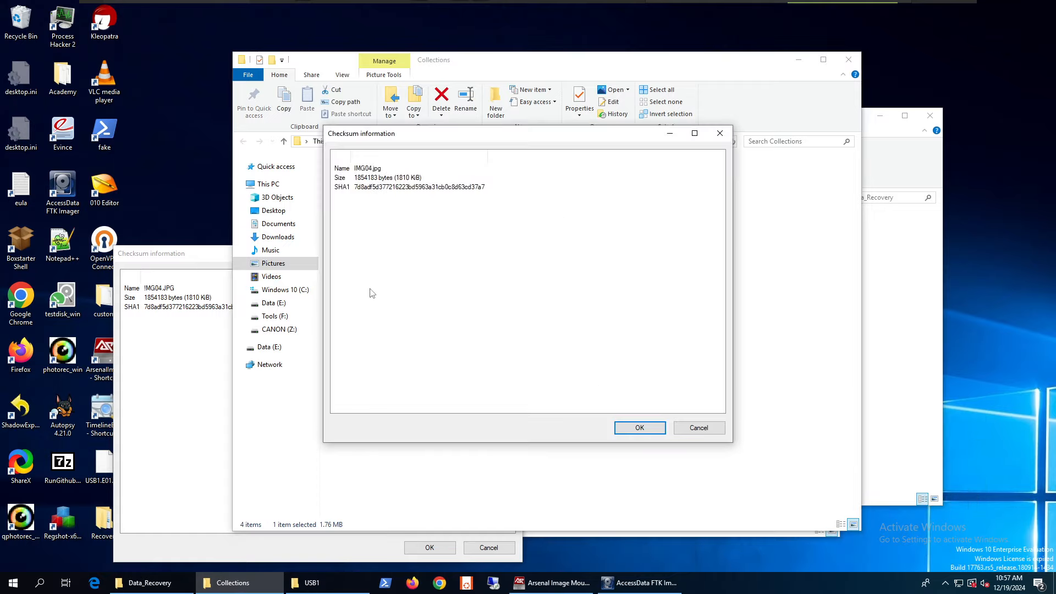
pyautogui.click(191, 359)
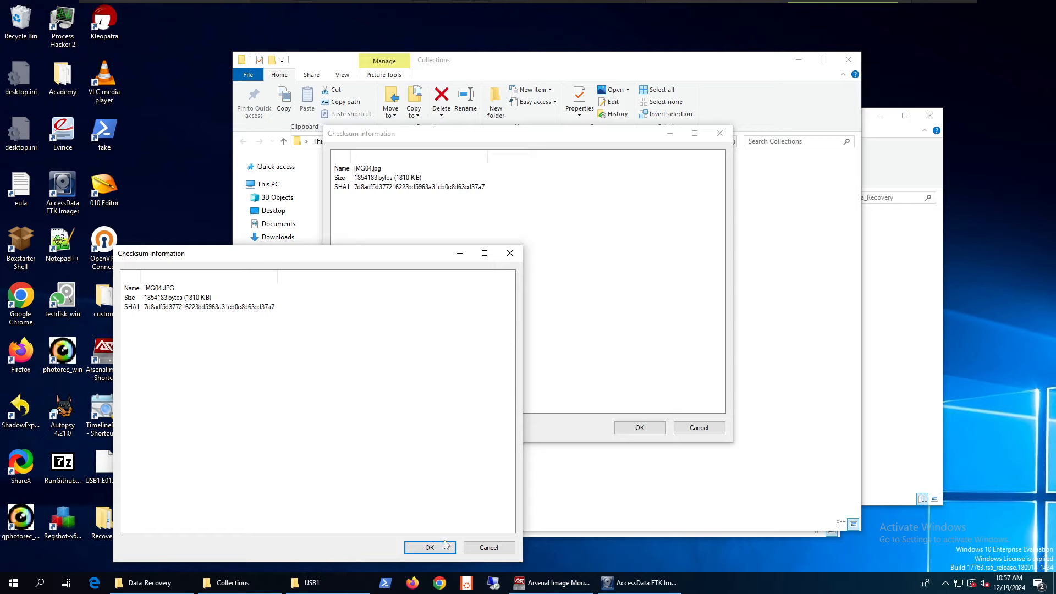
pyautogui.click(483, 548)
pyautogui.click(686, 433)
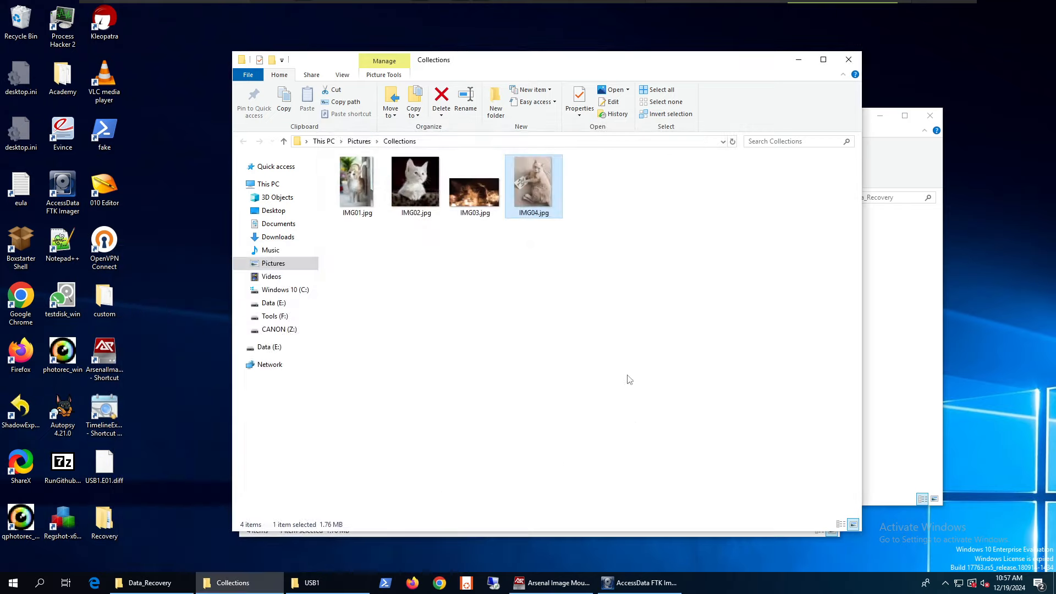
# Minimise the Collections window and create folders named USB2, USB3 and USB4 inside the Recovery folder.
pyautogui.click(672, 310)
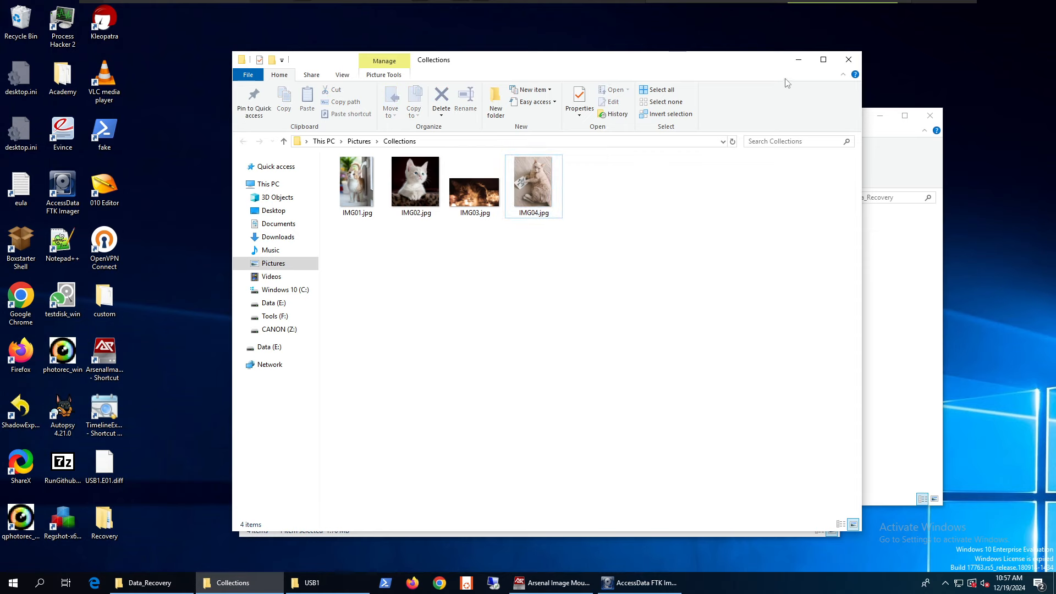
pyautogui.click(798, 59)
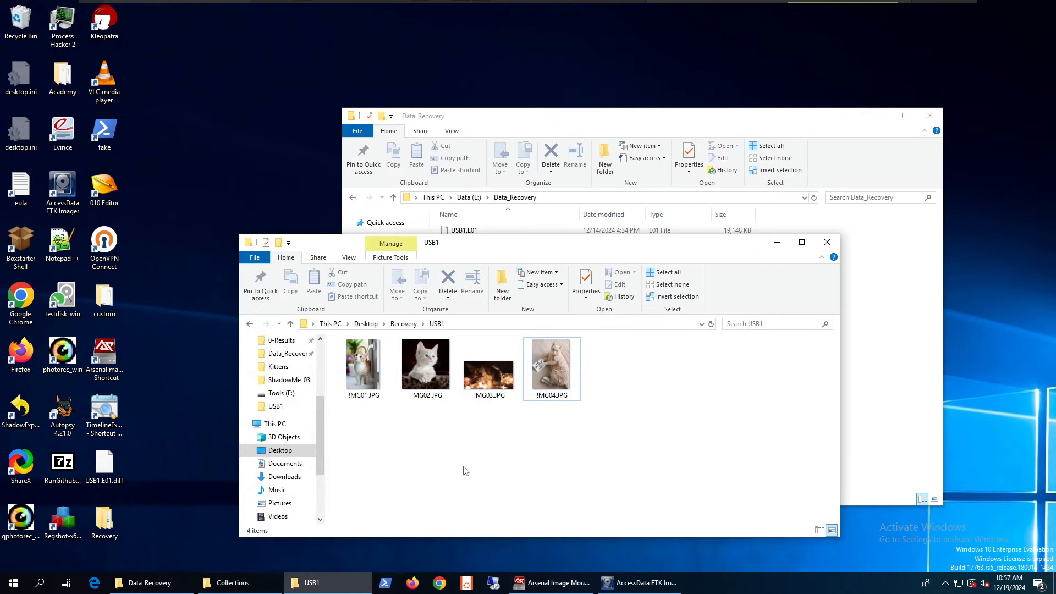
pyautogui.click(403, 323)
pyautogui.click(502, 284)
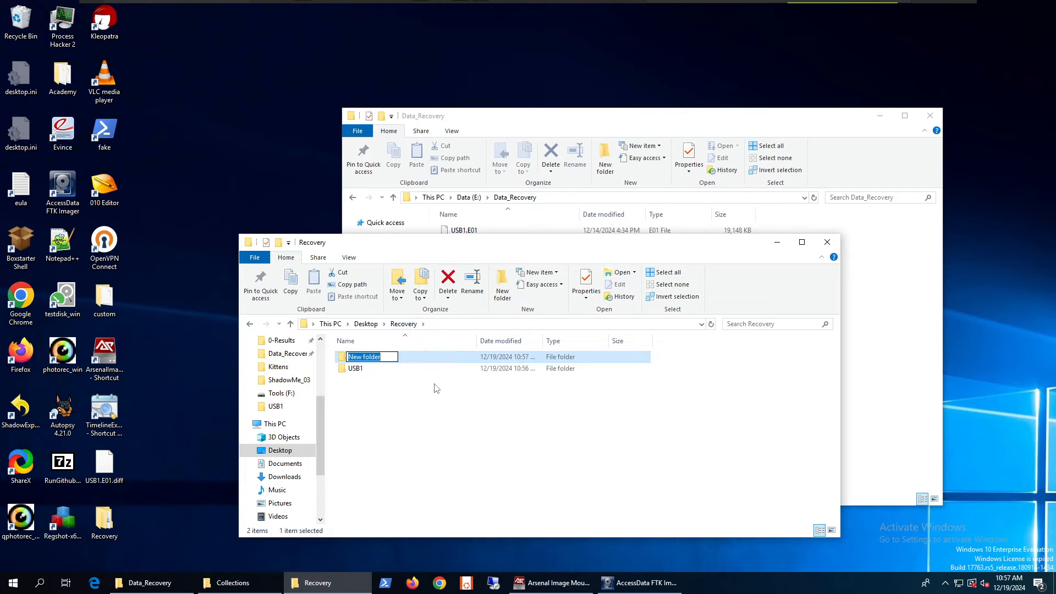
pyautogui.write('USB2')
pyautogui.press('Return')
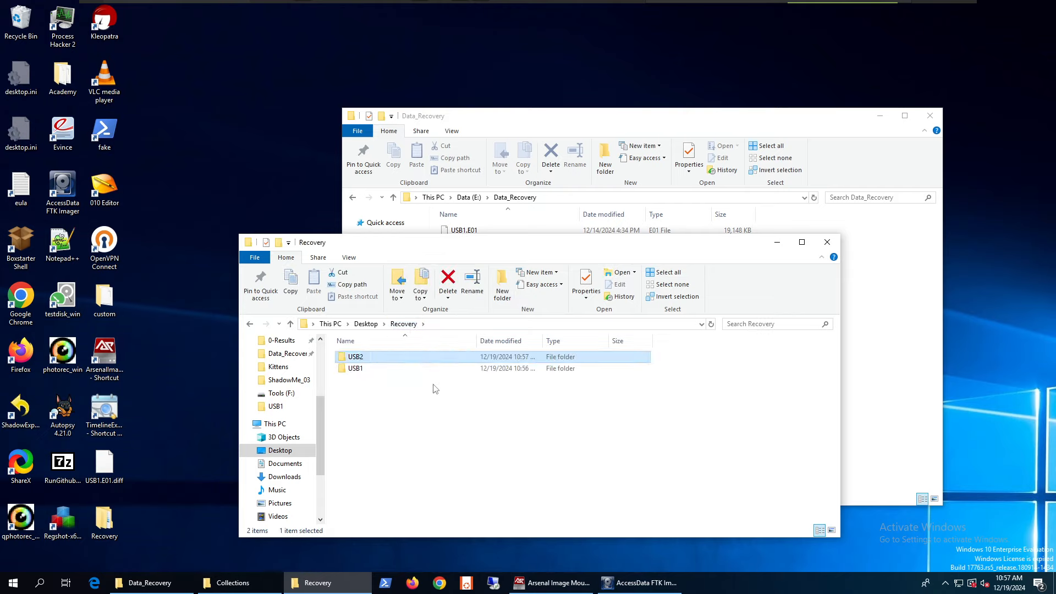
pyautogui.click(492, 296)
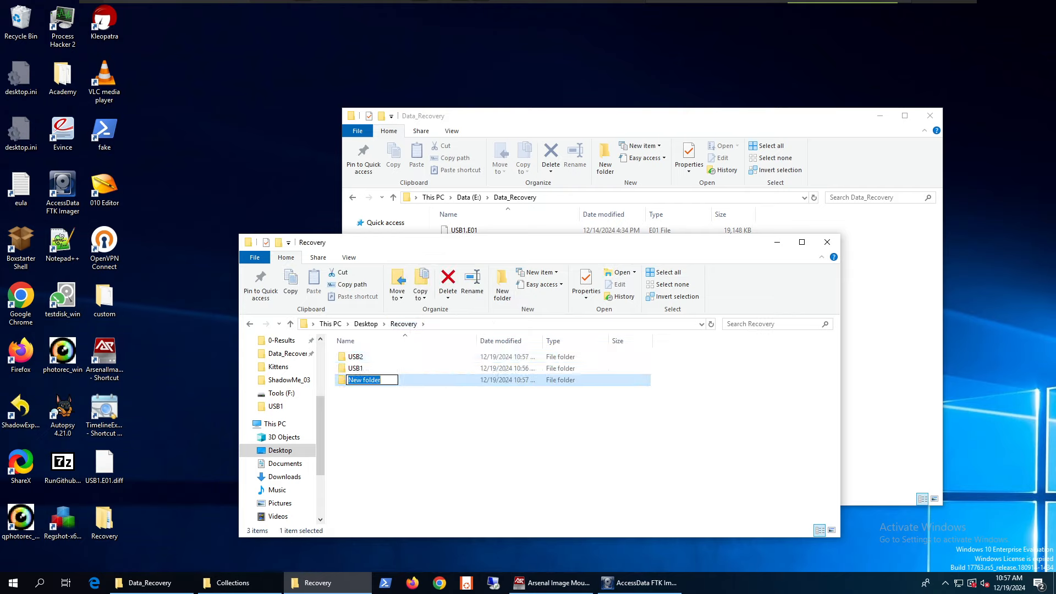
pyautogui.write('USB3')
pyautogui.press('Return')
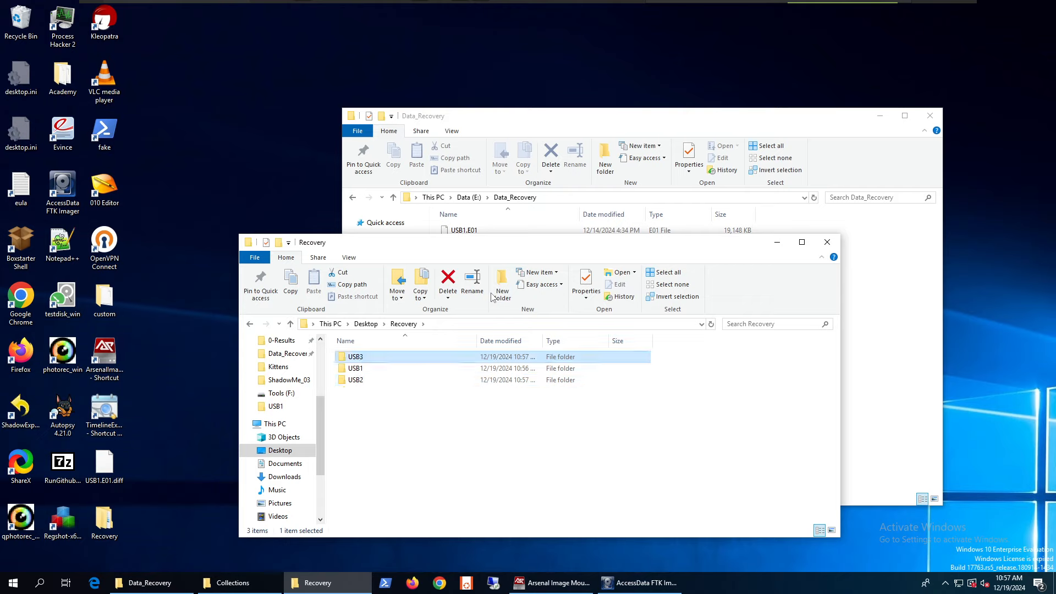
pyautogui.click(502, 279)
pyautogui.write('USB')
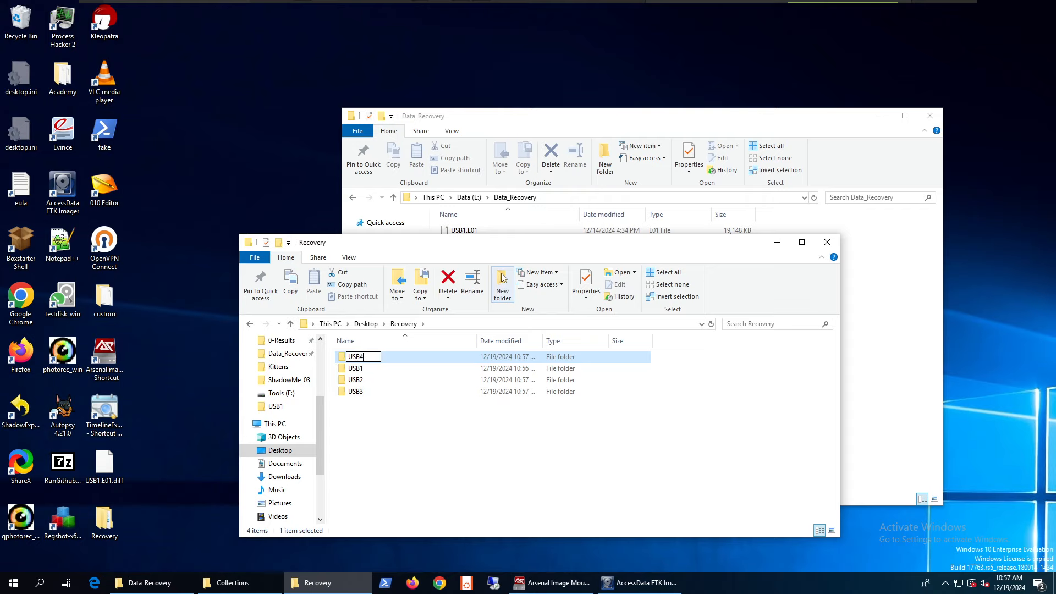
pyautogui.write('4')
pyautogui.press('Return')
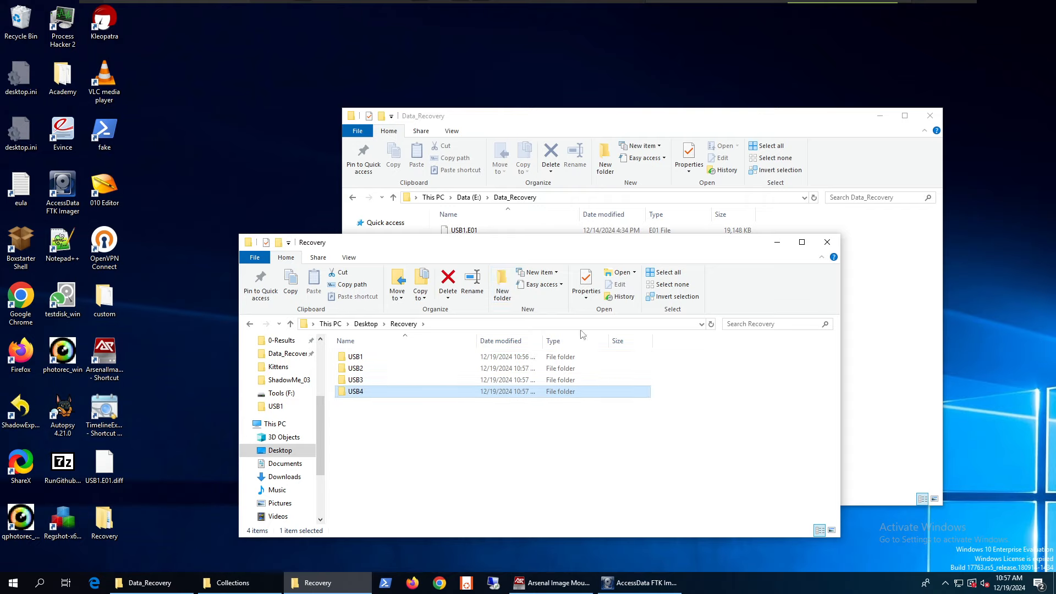
# Switch to Arsenal Image Mounter, remove all mounted images, and check the evidence tree in FTK Imager.
pyautogui.click(555, 582)
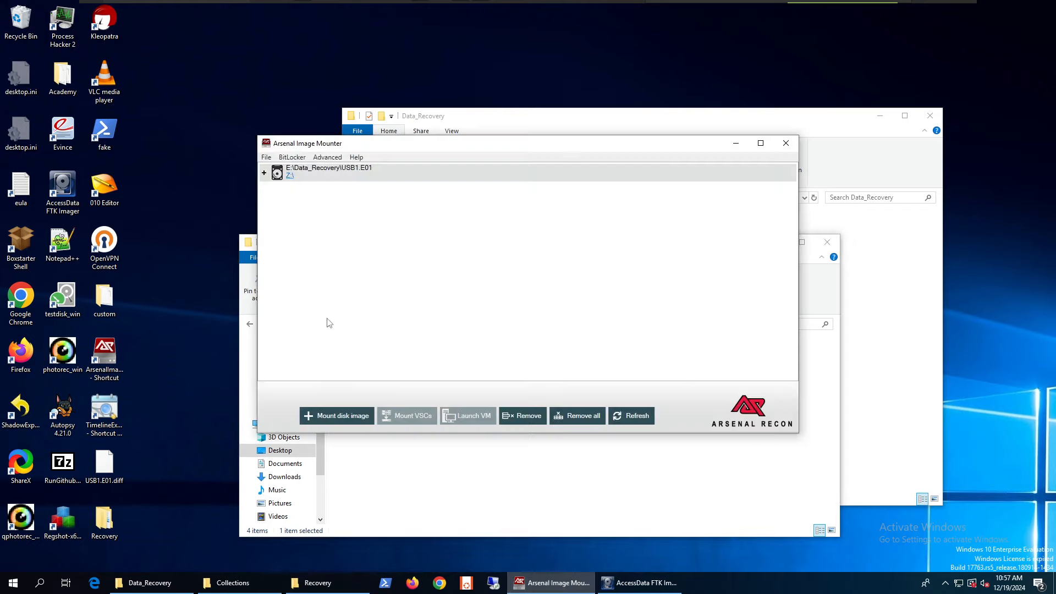
pyautogui.click(598, 417)
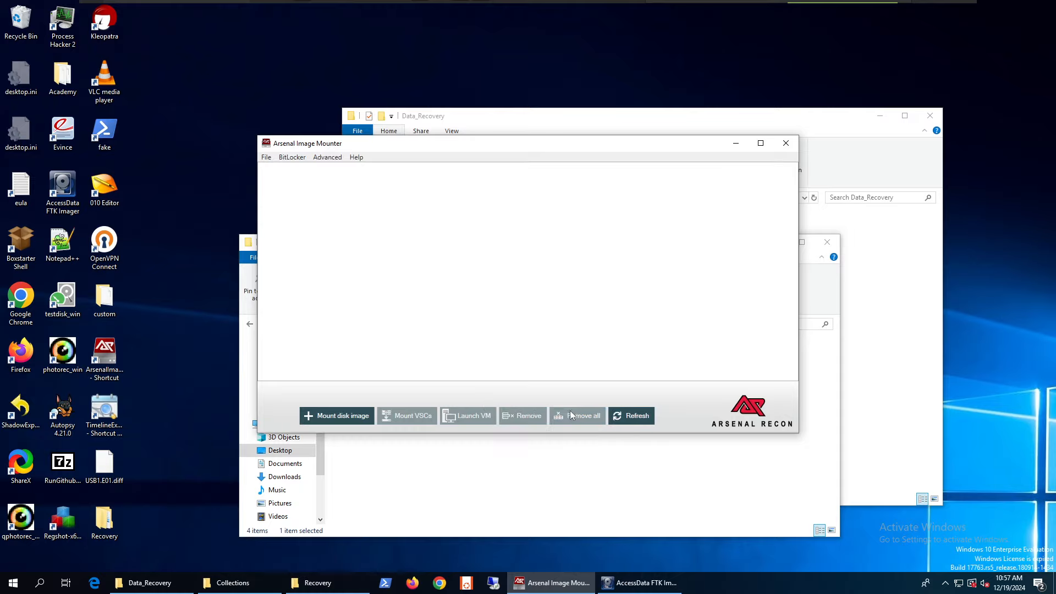
pyautogui.click(641, 583)
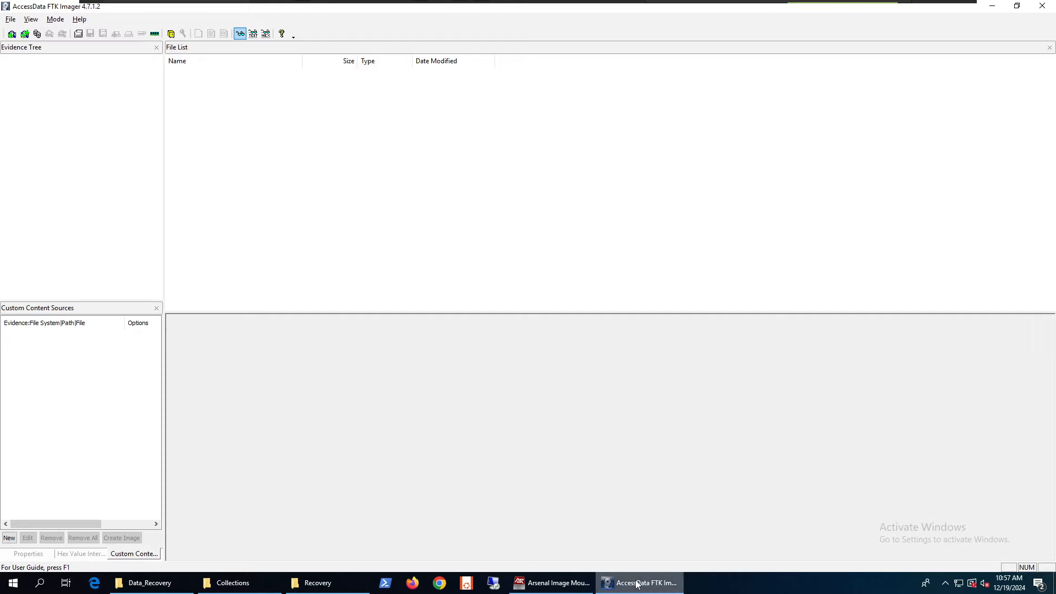
pyautogui.click(633, 582)
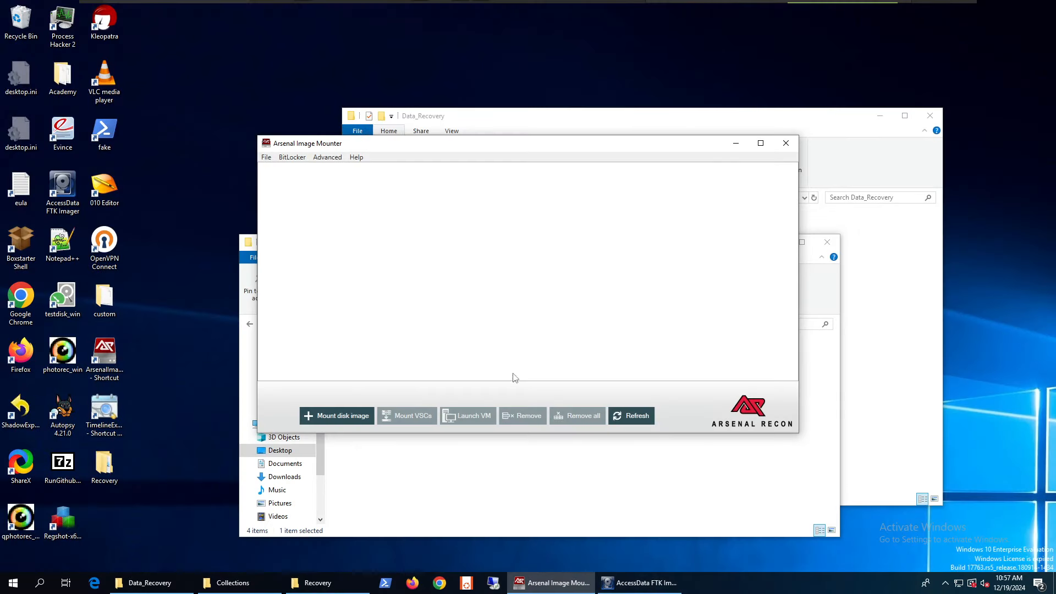
# Mount USB2.E01 from Data_Recovery as a read-only disk device with sector size 512, and open its Z: drive.
pyautogui.click(349, 416)
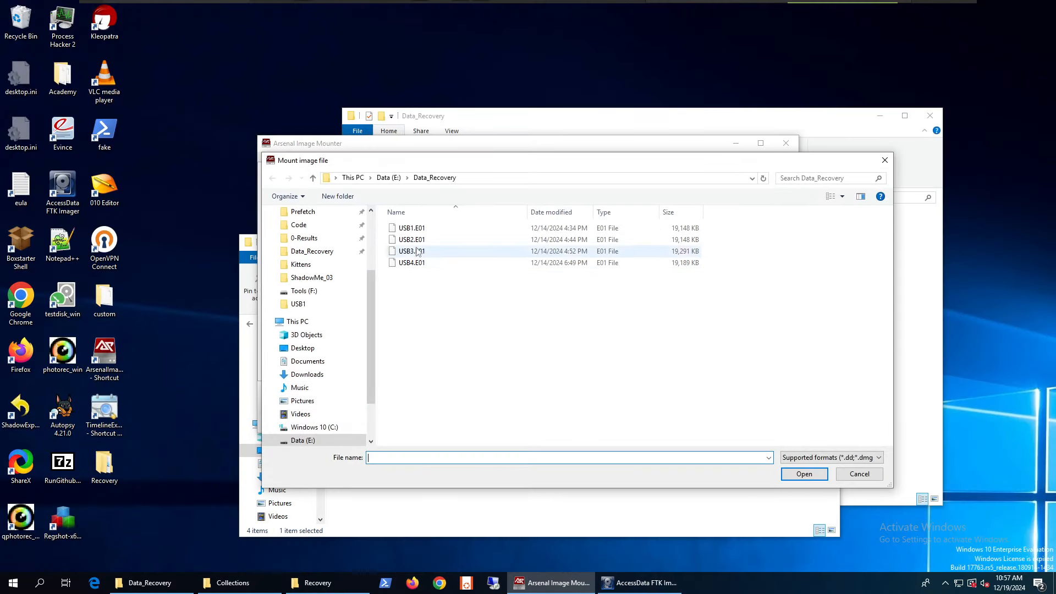
pyautogui.click(410, 242)
pyautogui.doubleClick(410, 242)
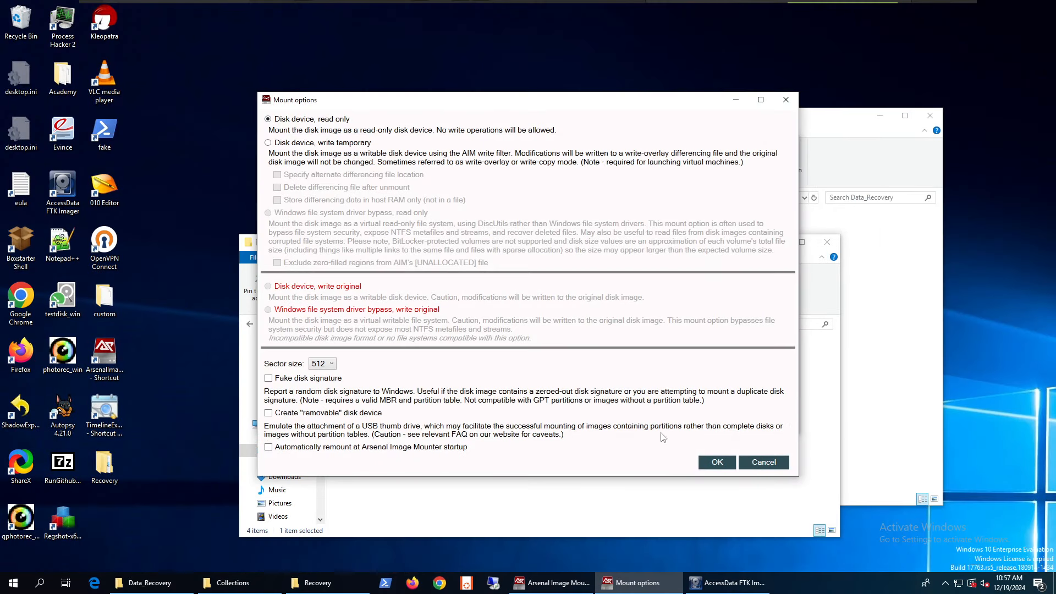
pyautogui.click(715, 463)
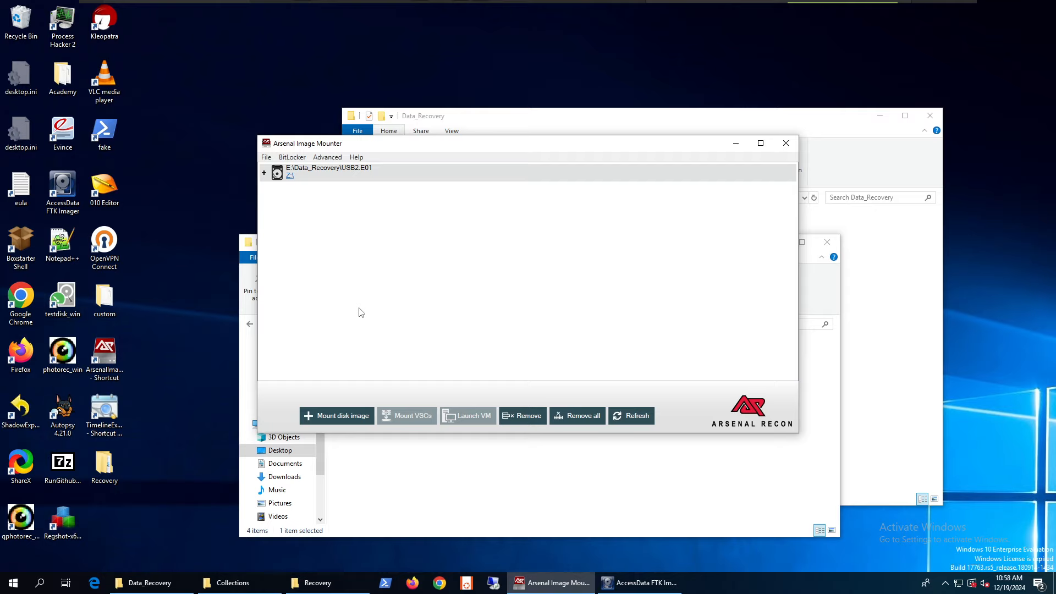
pyautogui.click(290, 175)
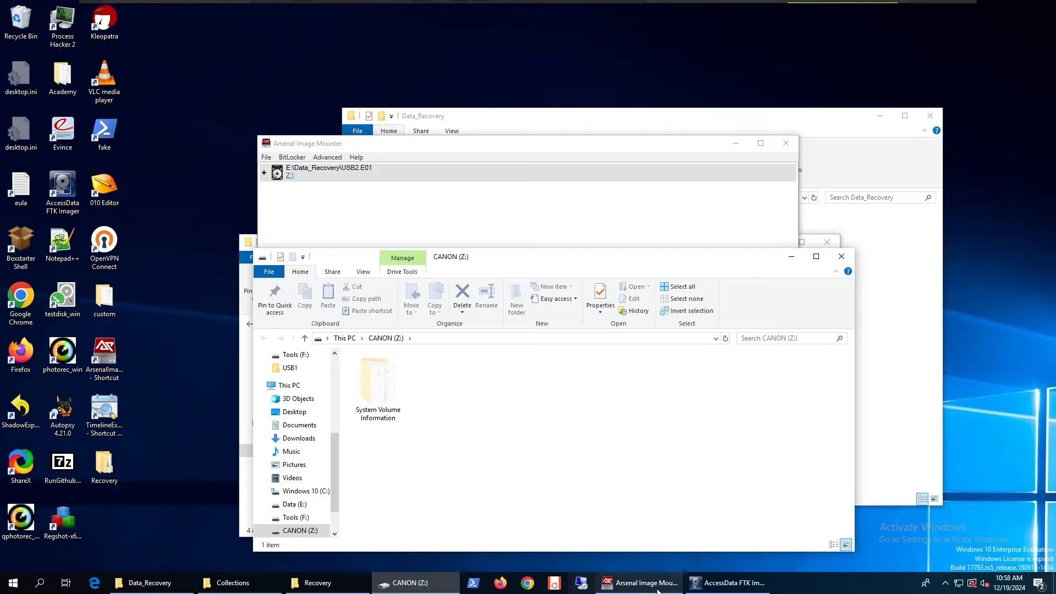
# Switch to FTK Imager and add the Arsenal Virtual disk PHYSICALDRIVE2 as a physical drive evidence item.
pyautogui.click(729, 582)
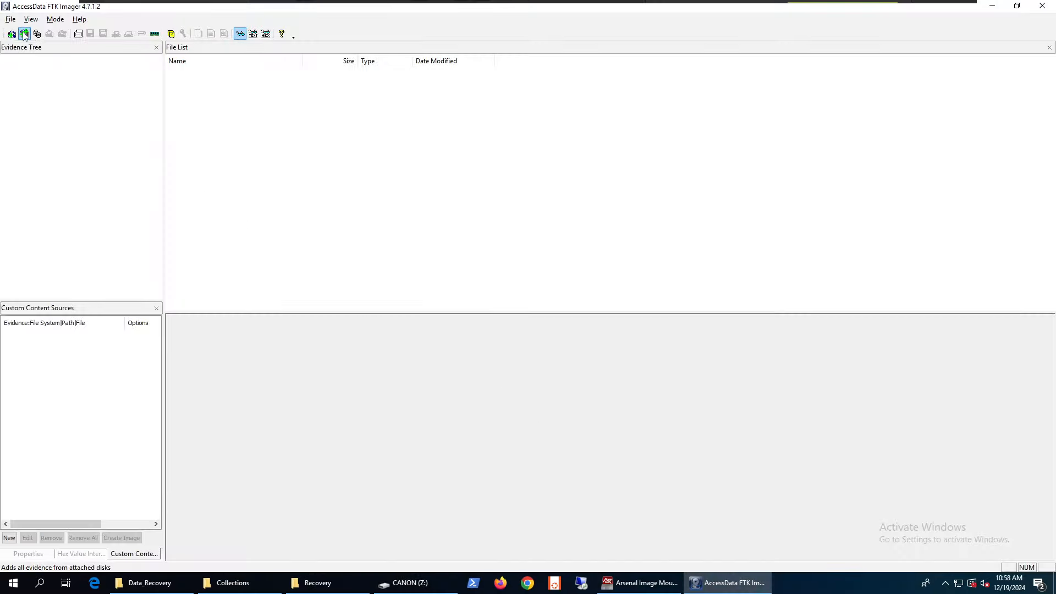
pyautogui.click(12, 34)
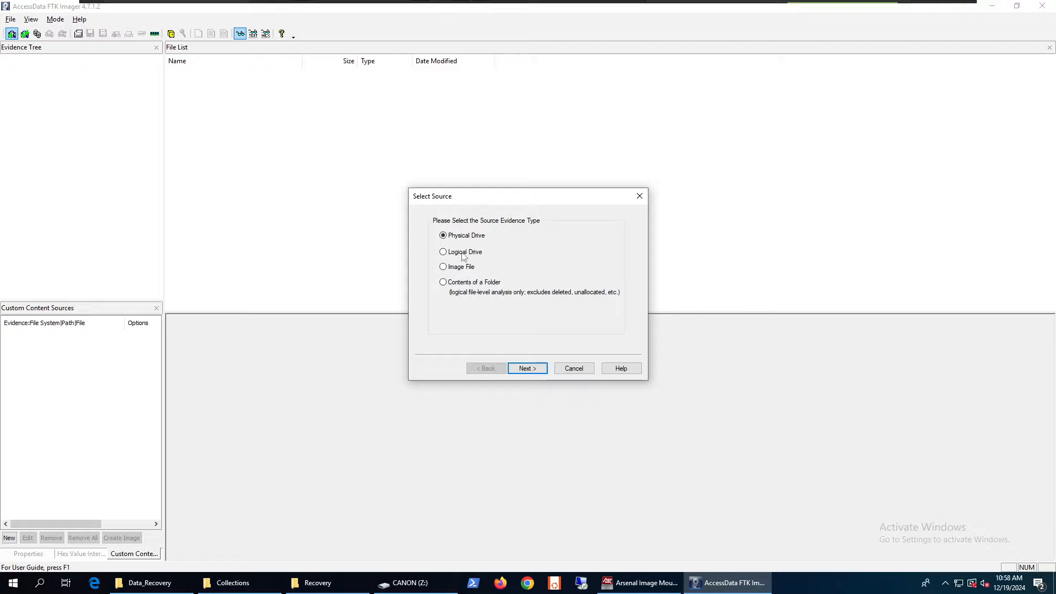
pyautogui.click(525, 368)
pyautogui.click(523, 256)
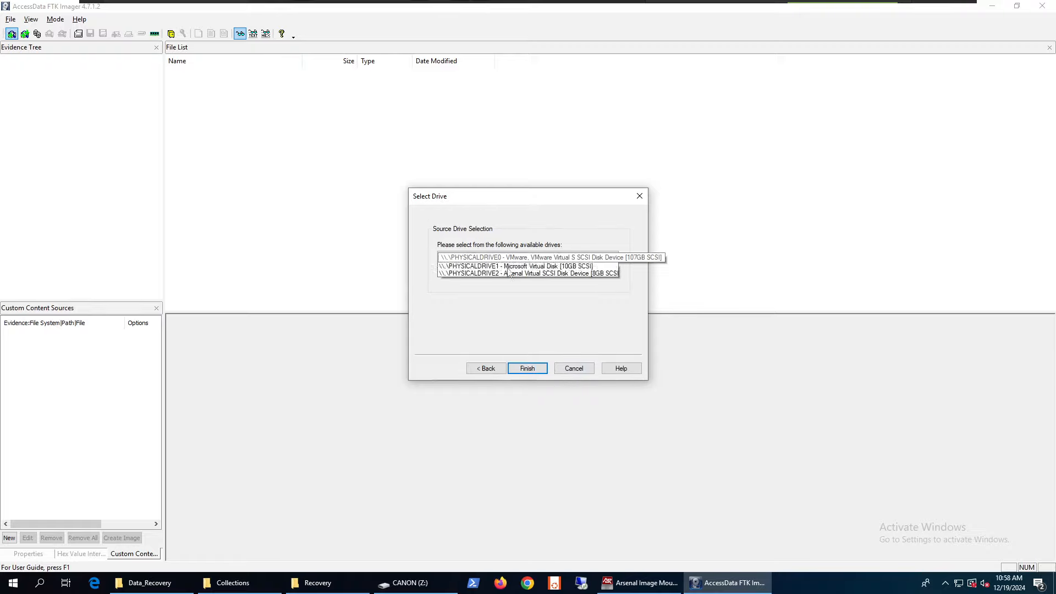
pyautogui.click(519, 286)
pyautogui.click(528, 368)
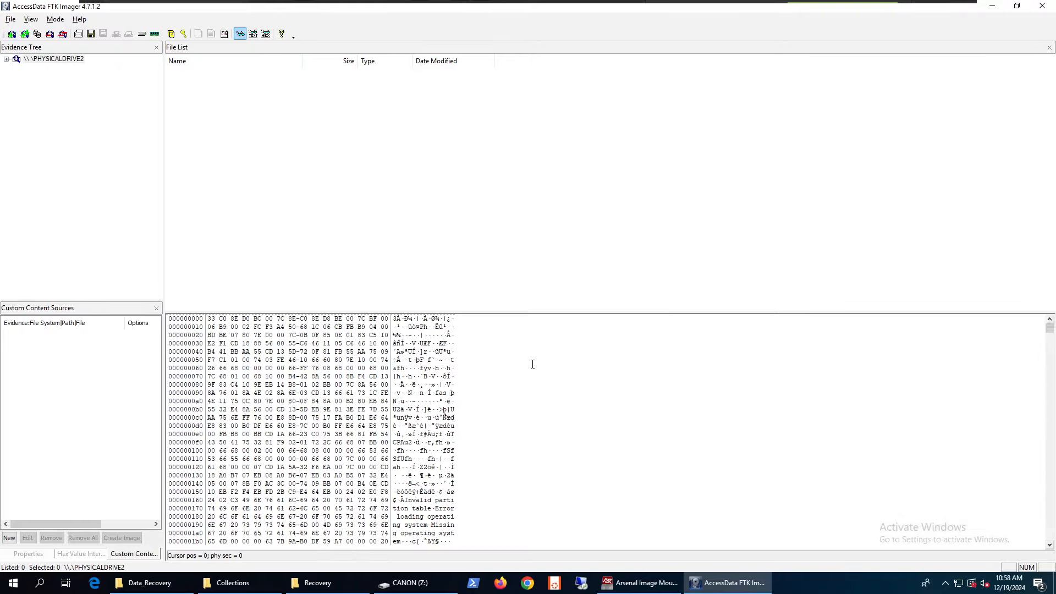
# Expand PHYSICALDRIVE2 down to the CANON [FAT32] volume in Partition 1 and view the contents of its [root] folder.
pyautogui.doubleClick(36, 60)
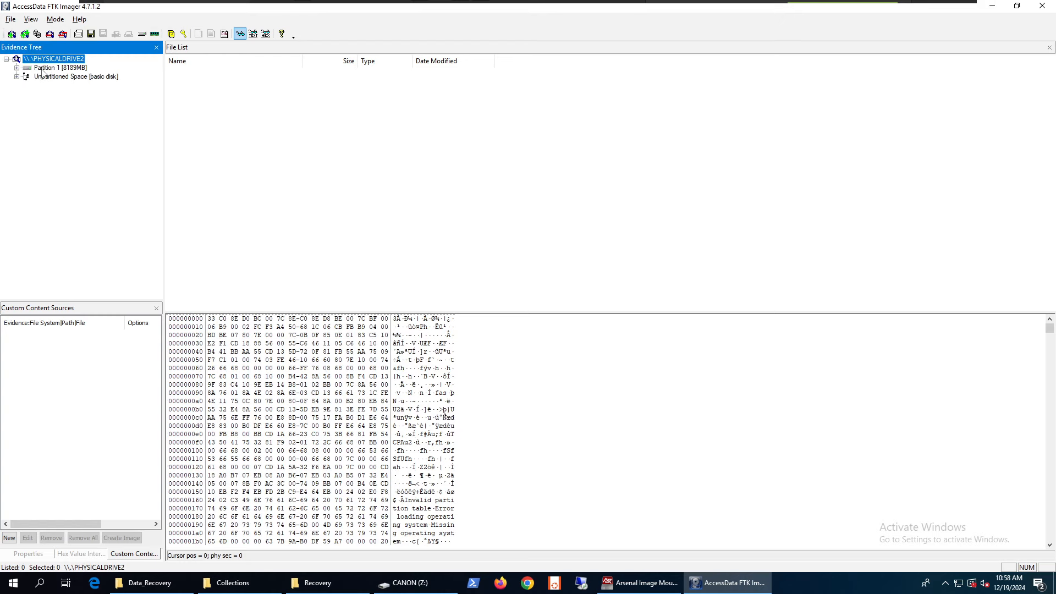
pyautogui.doubleClick(44, 67)
pyautogui.doubleClick(66, 77)
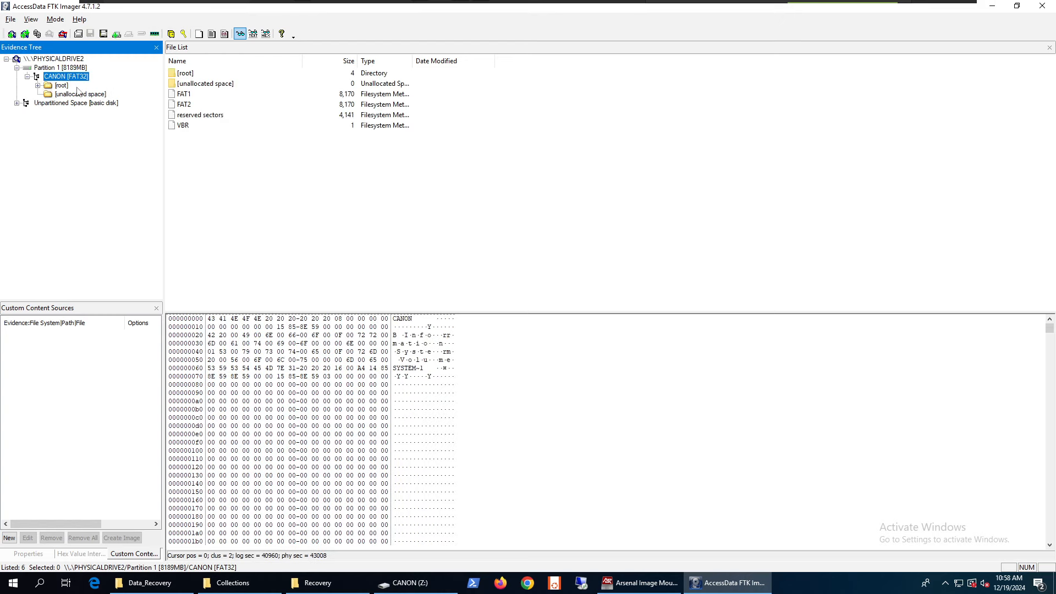
pyautogui.click(65, 94)
pyautogui.click(63, 87)
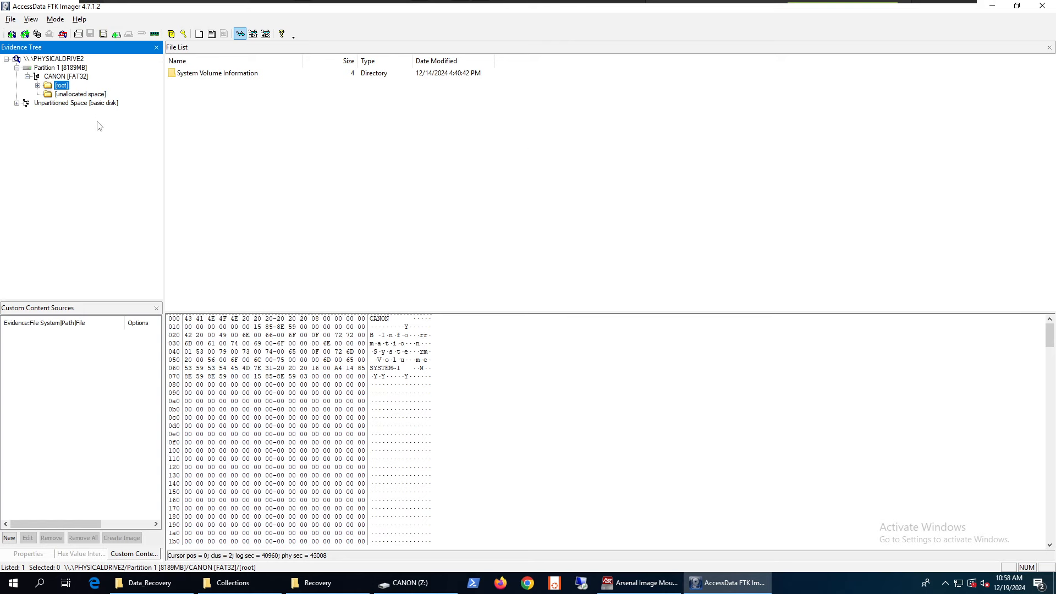
# Examine the hex content of the blocks in CANON's unallocated space, especially 0000006, return to [root], and minimise FTK Imager.
pyautogui.click(88, 95)
pyautogui.click(189, 73)
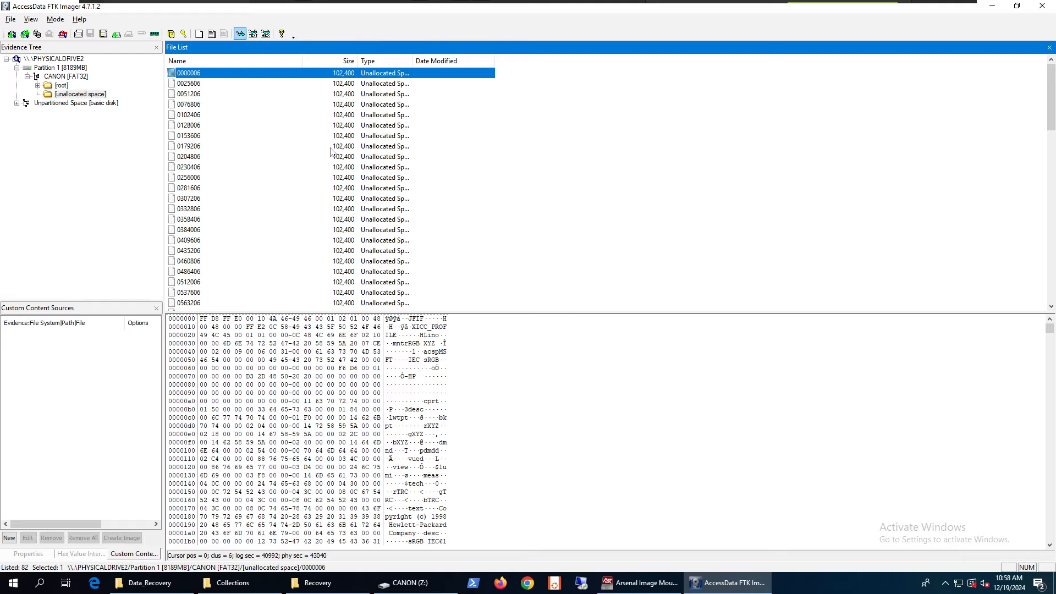
pyautogui.press('Down')
pyautogui.press('Down')
pyautogui.press('Down')
pyautogui.press('Down')
pyautogui.press('Down')
pyautogui.press('Down')
pyautogui.press('Down')
pyautogui.press('Down')
pyautogui.press('Down')
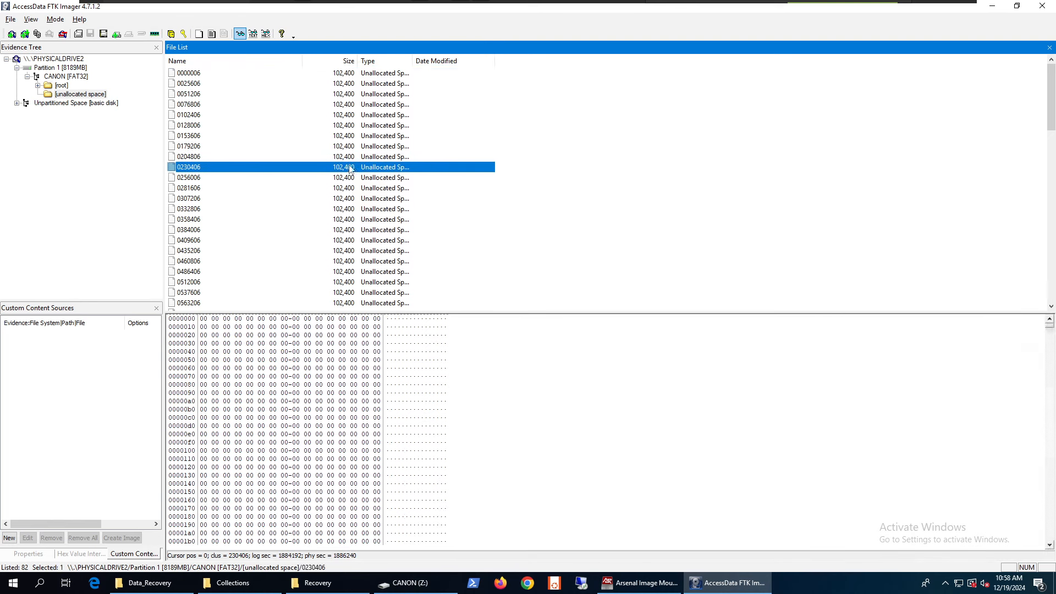
pyautogui.press('Down')
pyautogui.scroll(-17, 368, 187)
pyautogui.scroll(11, 385, 208)
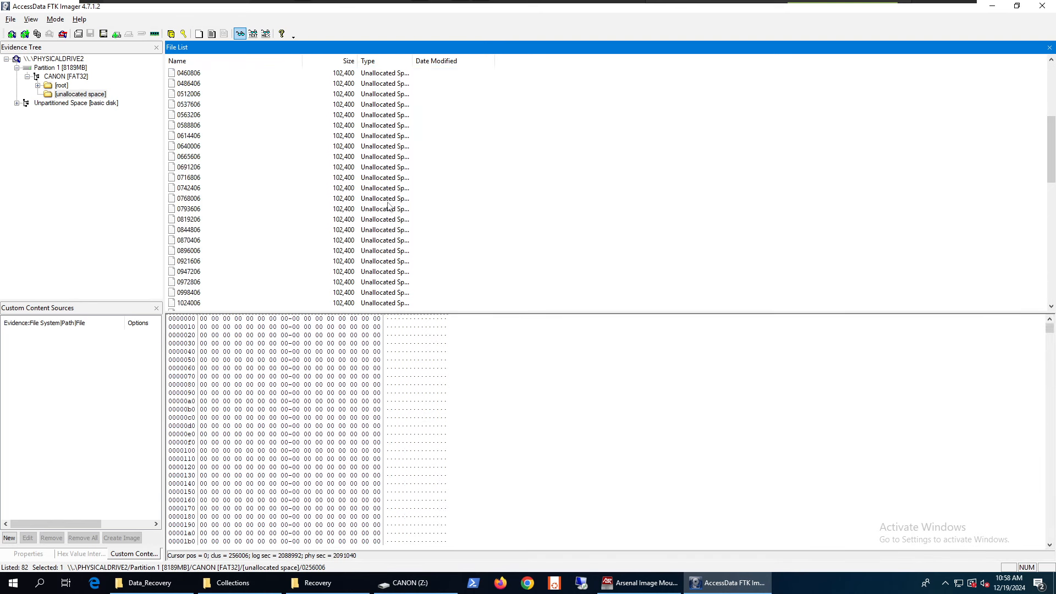
pyautogui.scroll(6, 385, 208)
pyautogui.click(397, 74)
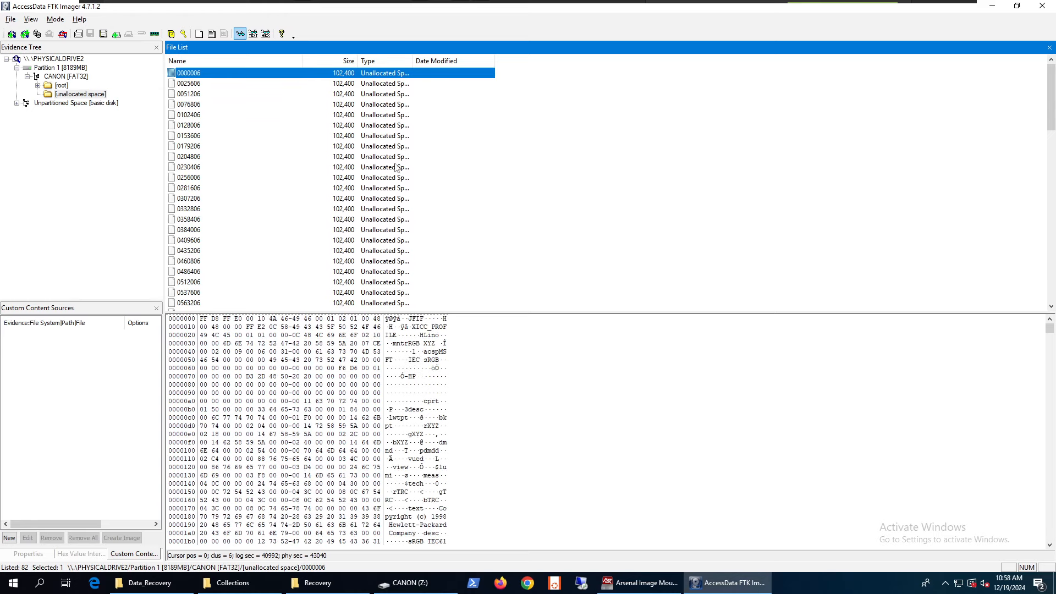
pyautogui.scroll(-6, 387, 434)
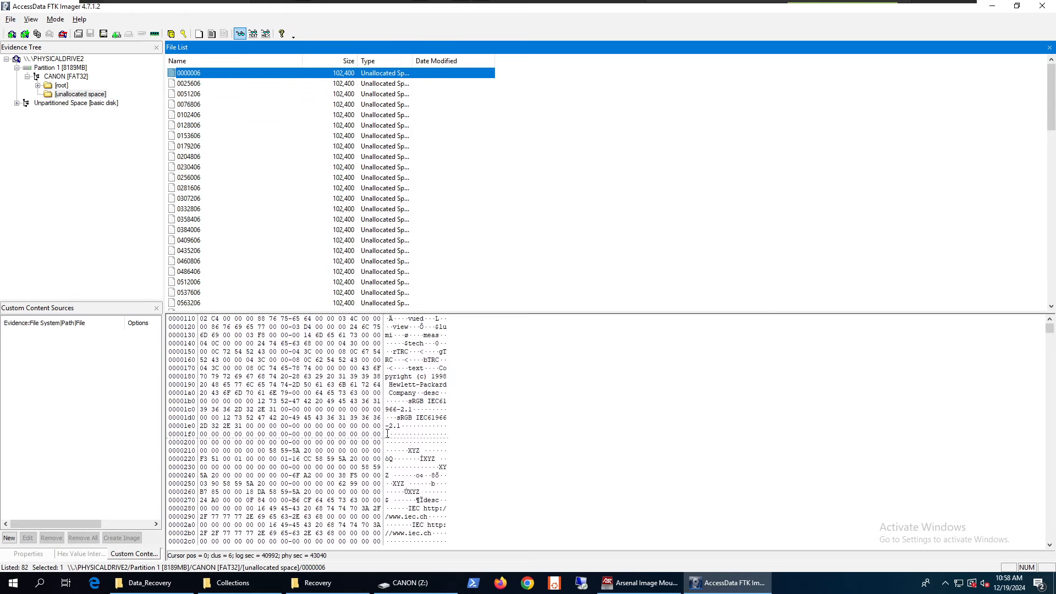
pyautogui.click(62, 86)
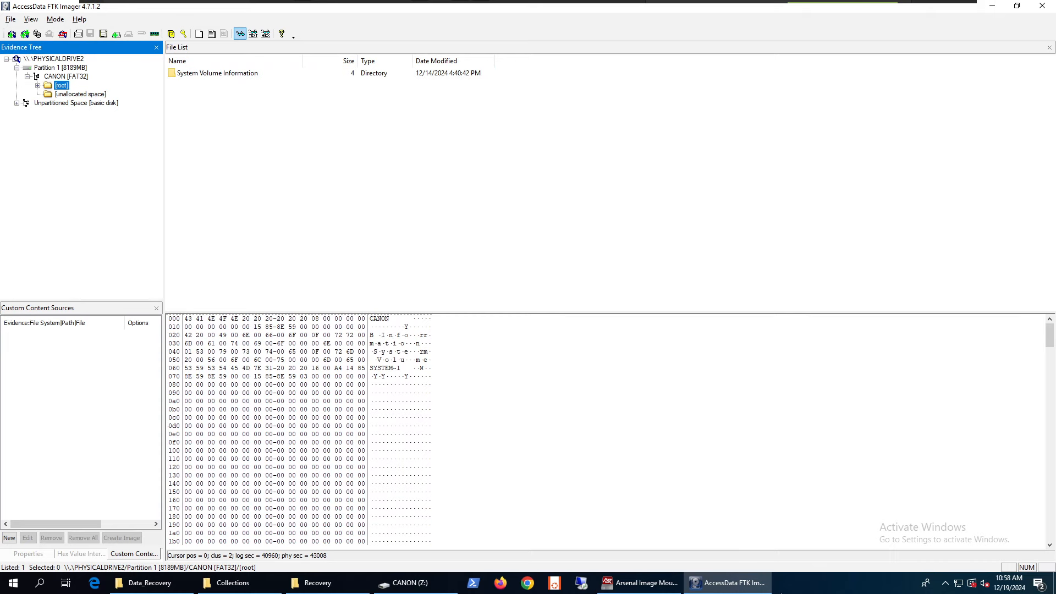
pyautogui.click(729, 582)
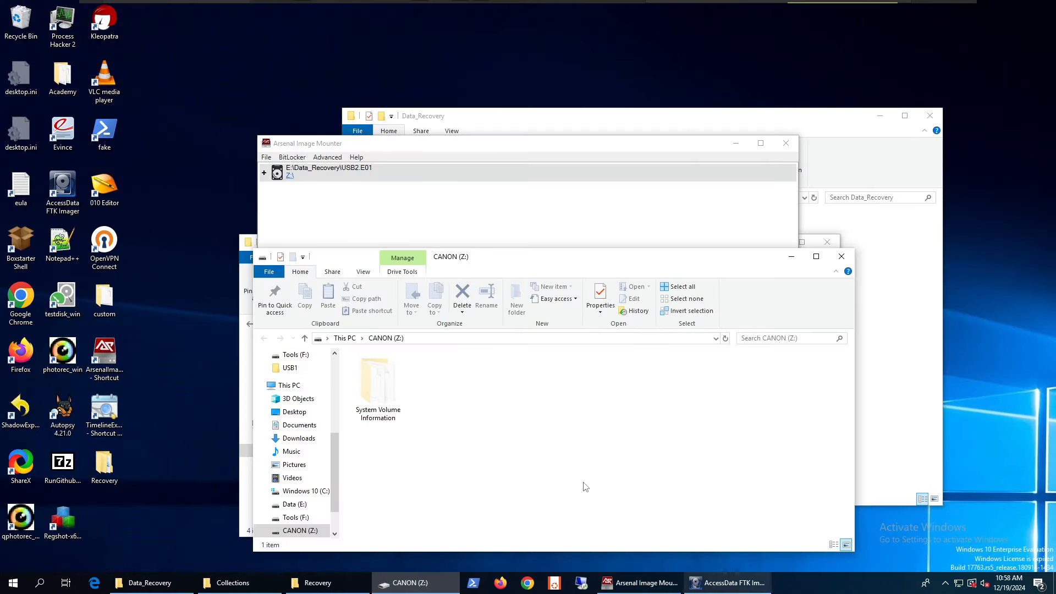
pyautogui.click(179, 349)
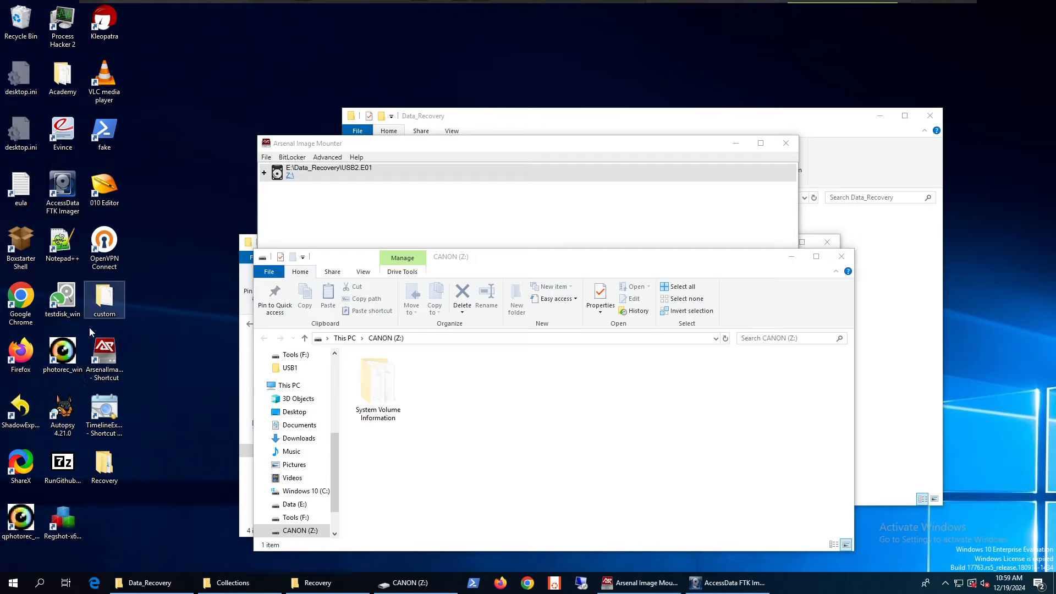
pyautogui.click(66, 354)
pyautogui.doubleClick(66, 355)
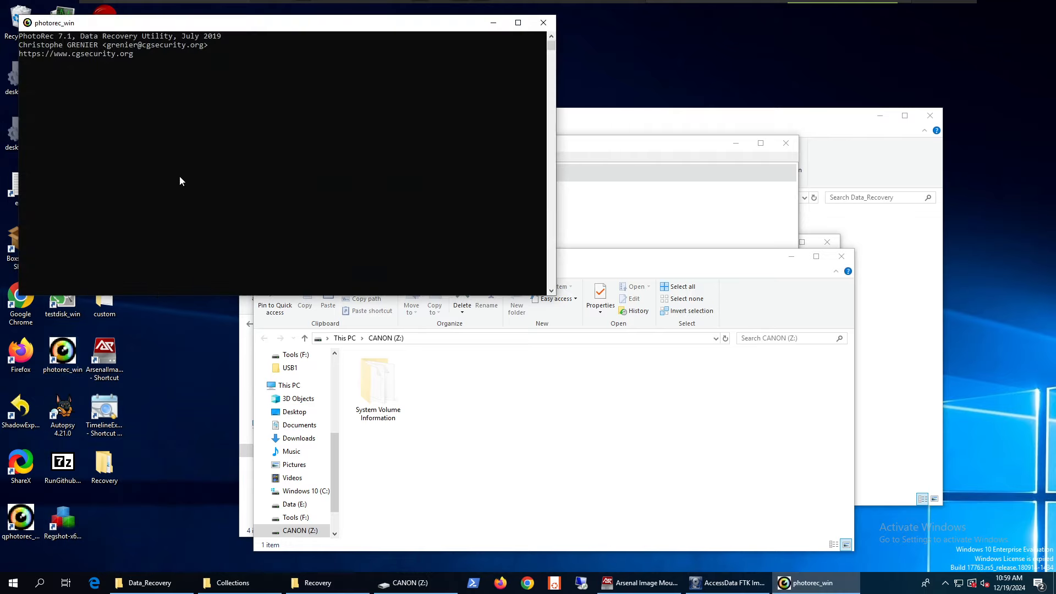
pyautogui.click(543, 23)
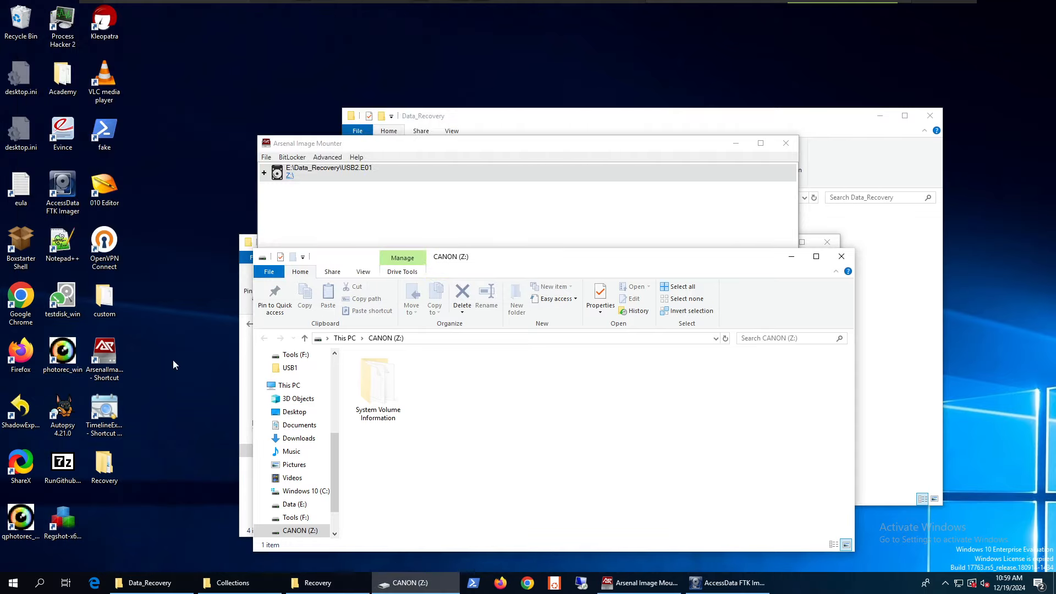
# Launch QPhotoRec, choose the Arsenal Virtual disk PhysicalDrive2 as the recovery media, and select its No partition [Whole disk] entry.
pyautogui.doubleClick(25, 520)
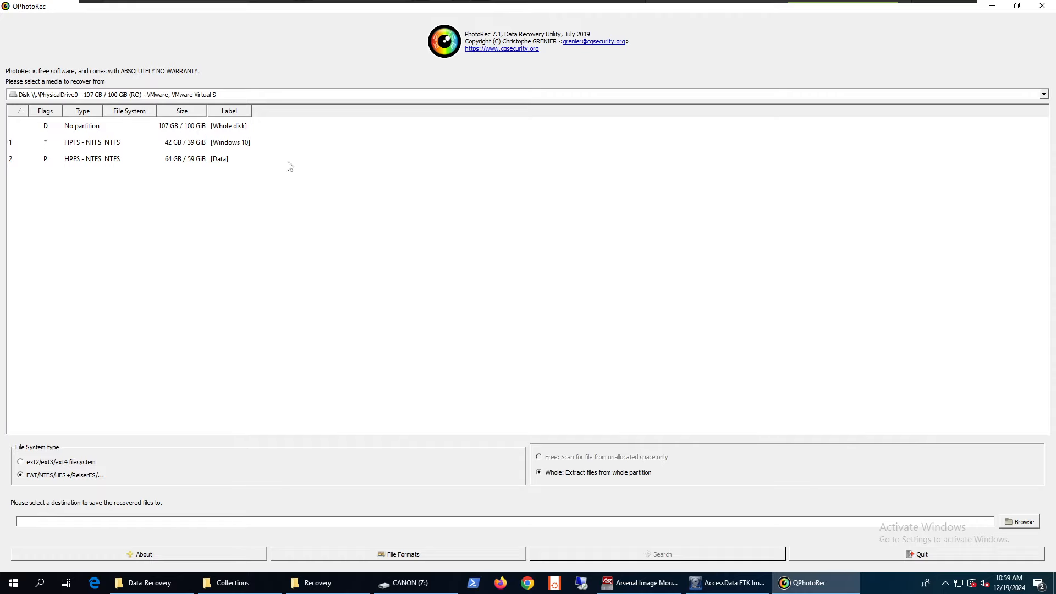
pyautogui.click(145, 97)
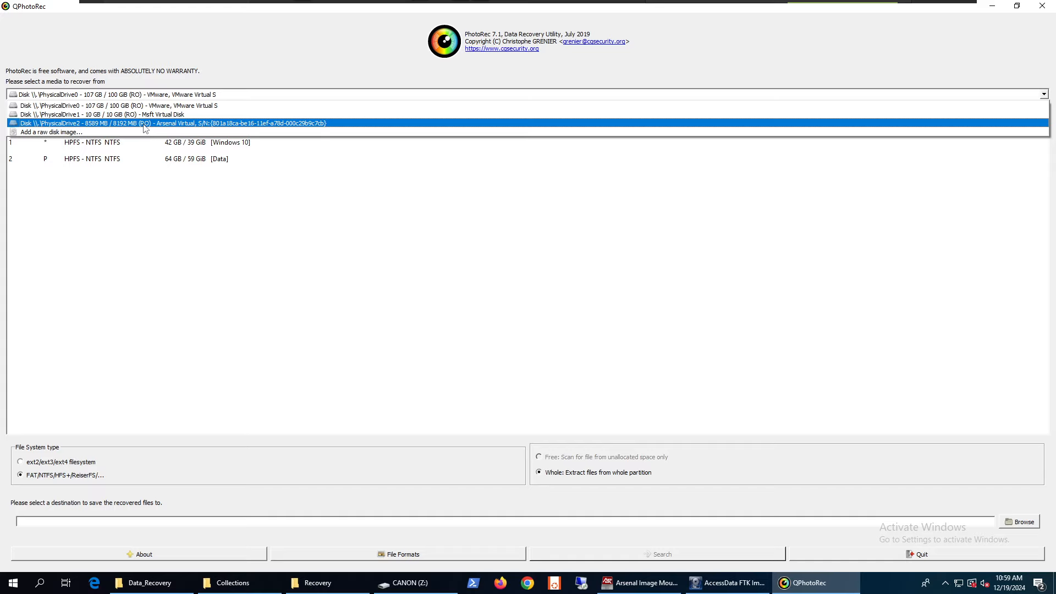
pyautogui.click(145, 124)
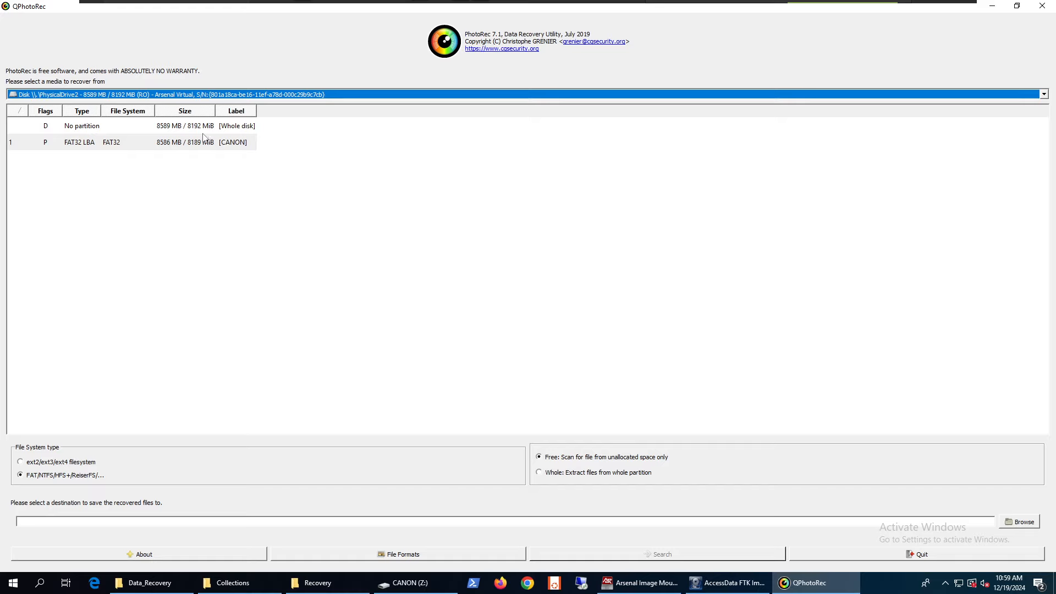
pyautogui.click(201, 133)
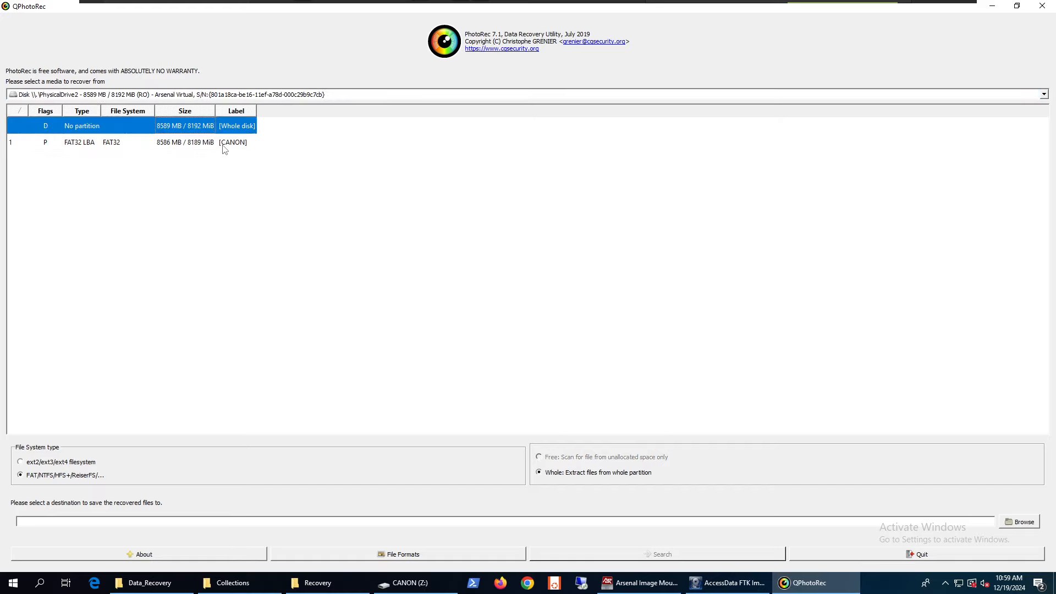
pyautogui.click(186, 142)
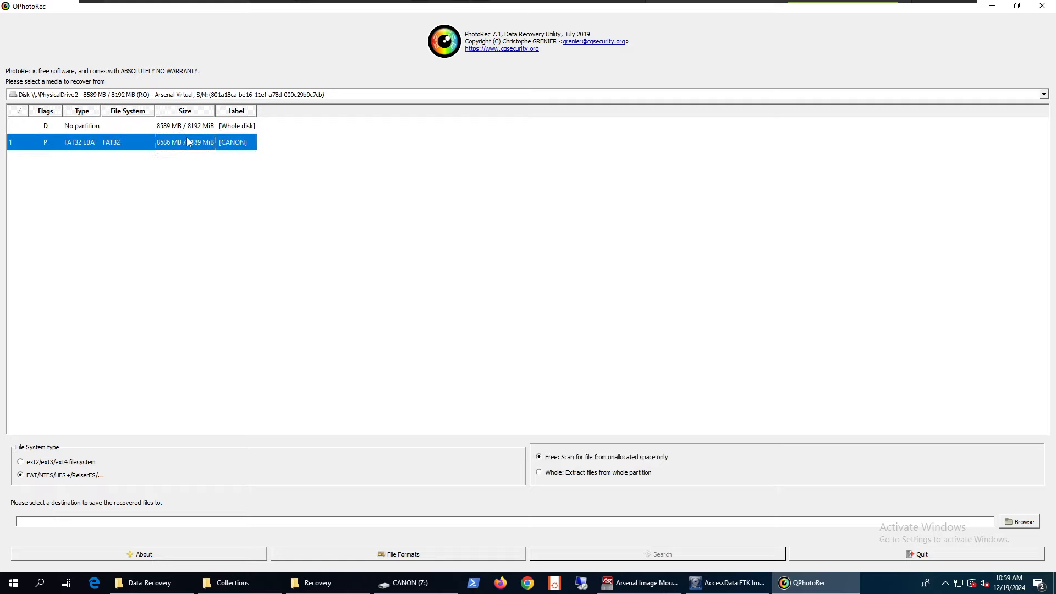
pyautogui.click(218, 128)
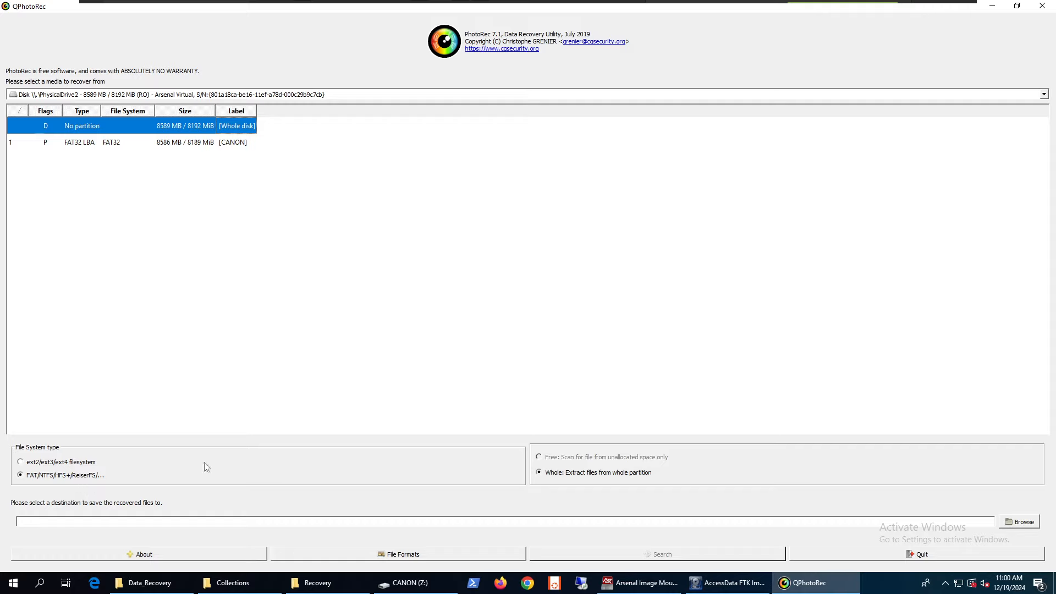
# Look through the recoverable file formats, check that jpg JPG picture is enabled, and accept the list with iTunes still ticked.
pyautogui.click(434, 555)
pyautogui.scroll(-6, 517, 265)
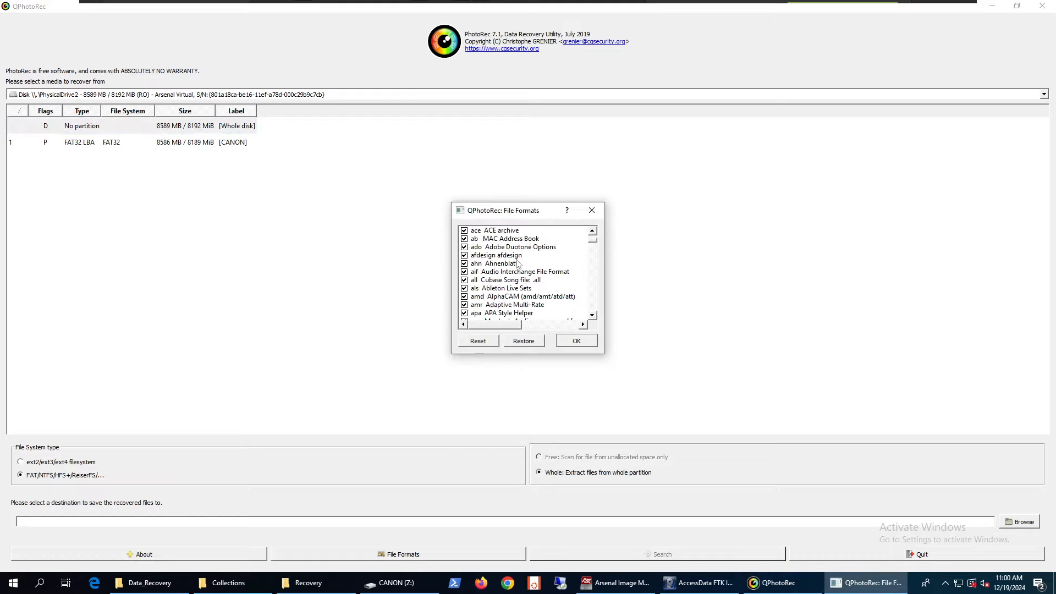
pyautogui.scroll(-12, 517, 265)
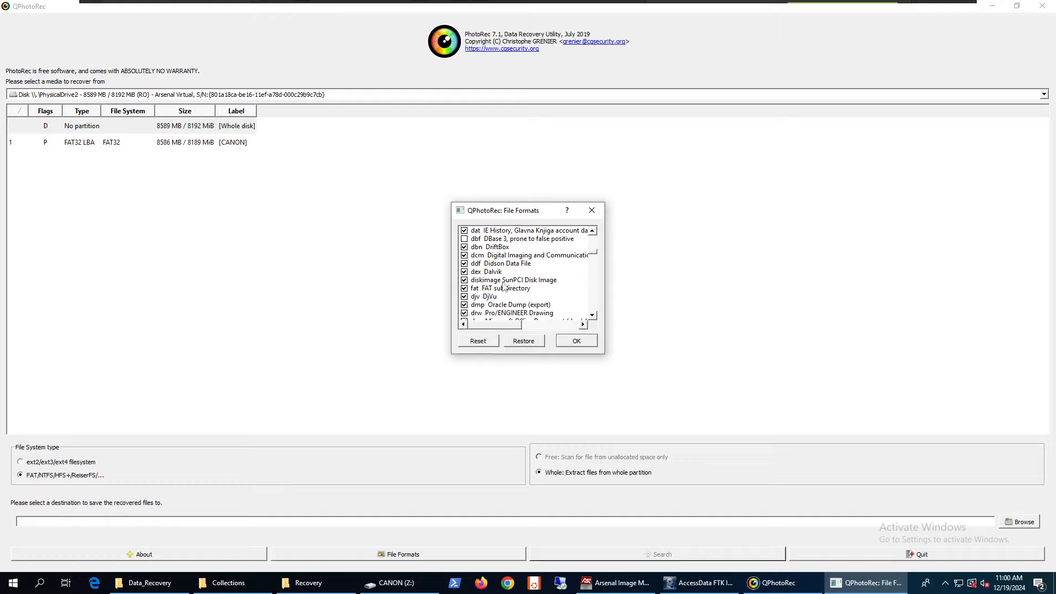
pyautogui.scroll(9, 505, 286)
pyautogui.click(486, 255)
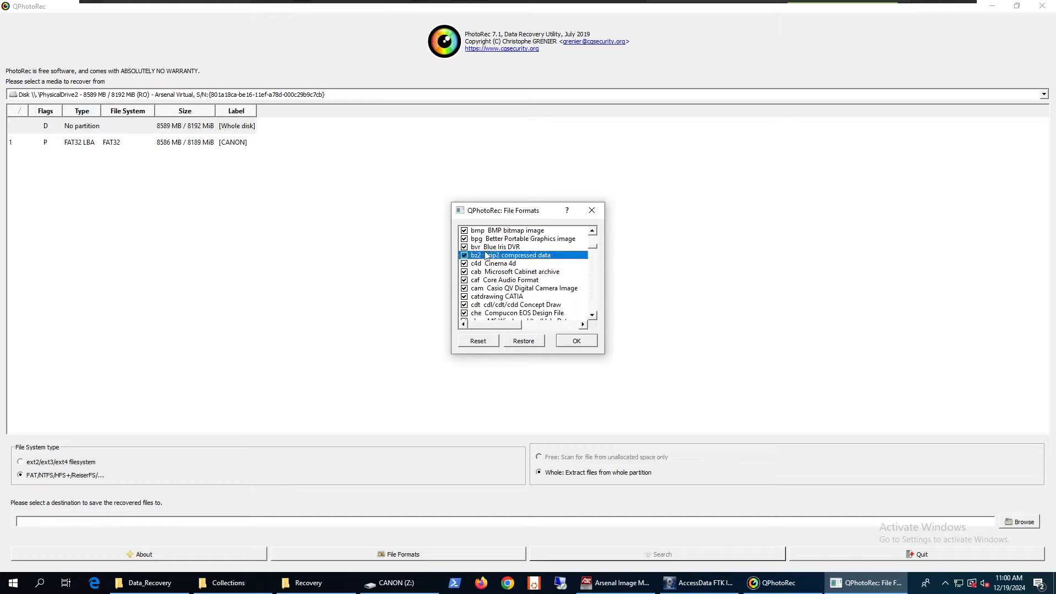
pyautogui.write('jpg')
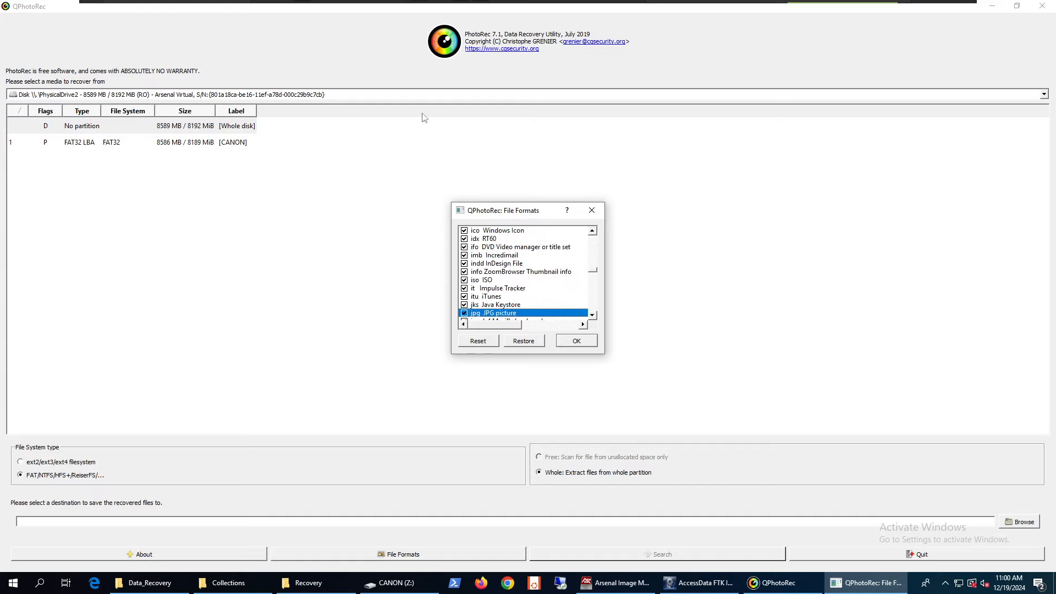
pyautogui.scroll(-1, 516, 305)
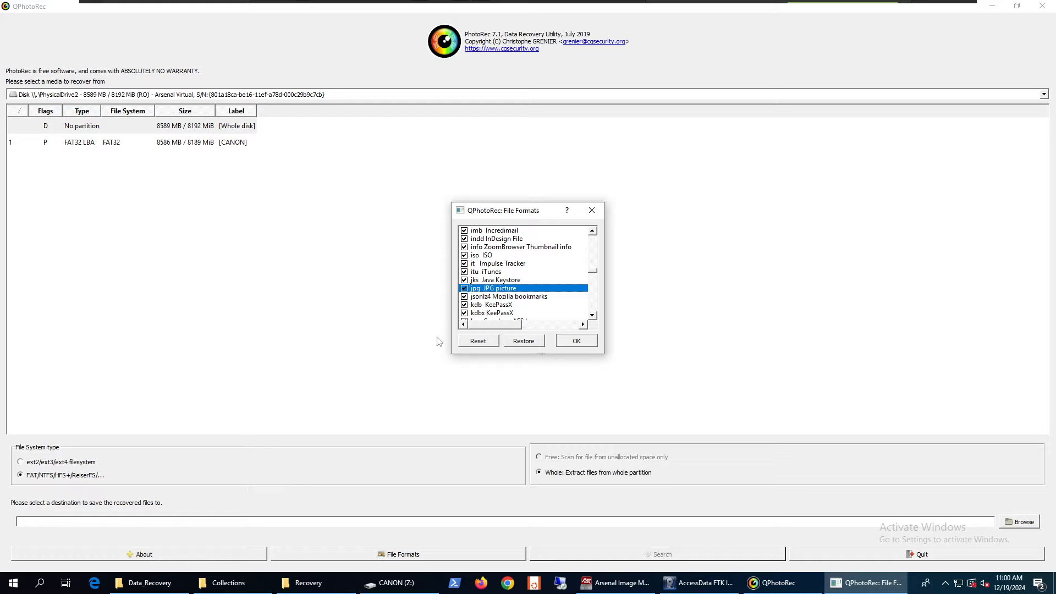
pyautogui.click(577, 343)
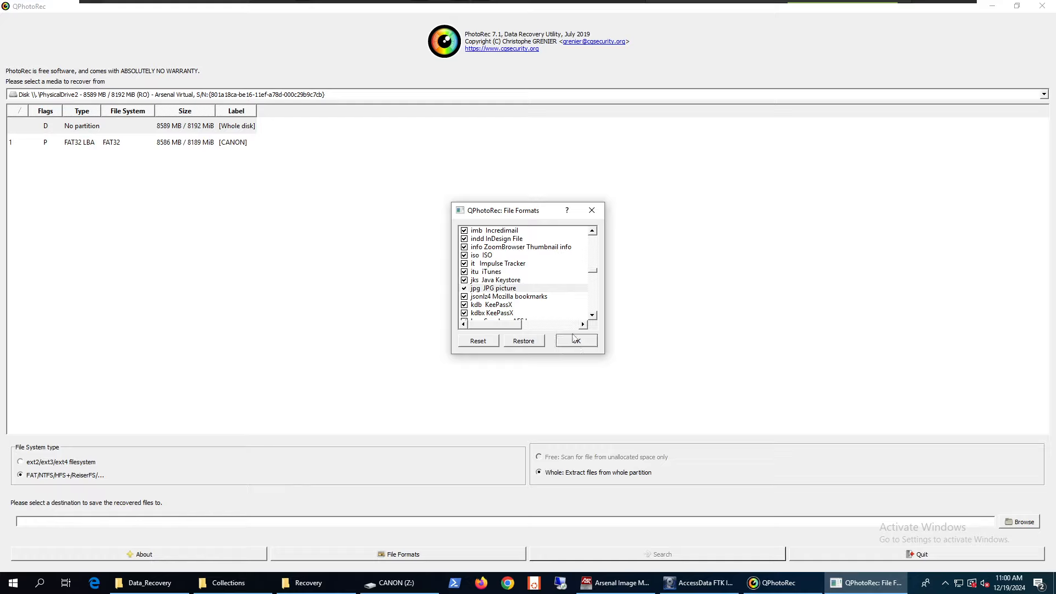
pyautogui.click(575, 341)
pyautogui.click(464, 272)
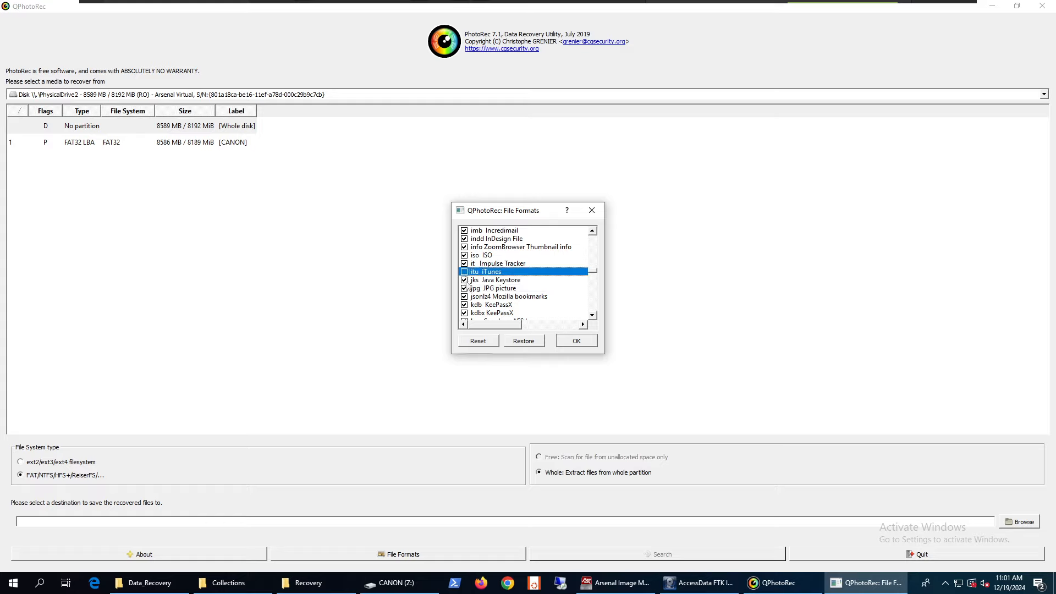
pyautogui.click(465, 272)
pyautogui.click(588, 343)
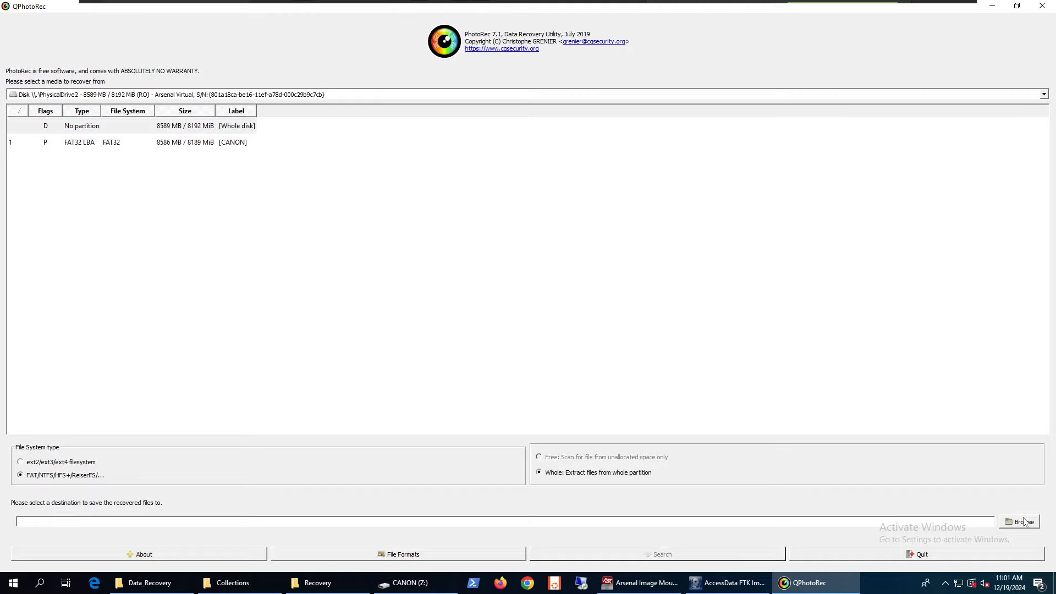
# Set the USB2 folder inside the desktop's Recovery folder as the destination for the recovered files.
pyautogui.click(1025, 521)
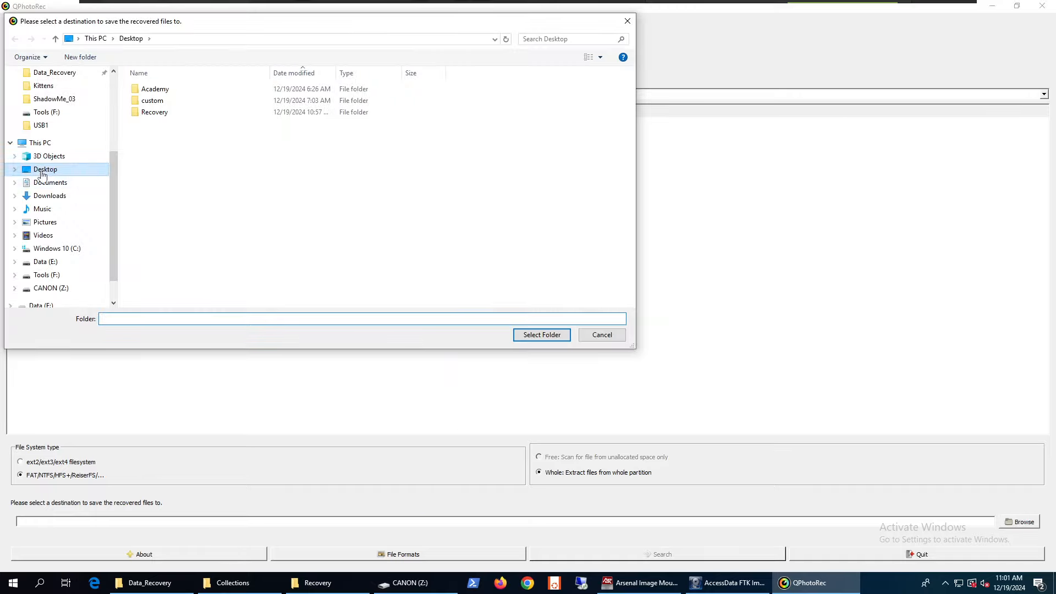
pyautogui.click(42, 175)
pyautogui.doubleClick(144, 113)
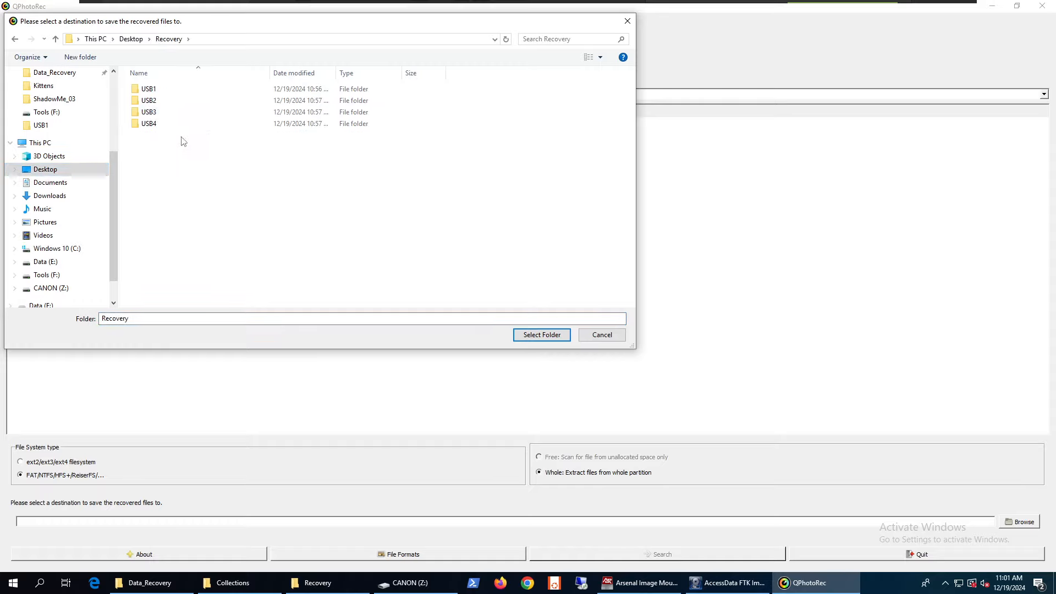
pyautogui.doubleClick(154, 101)
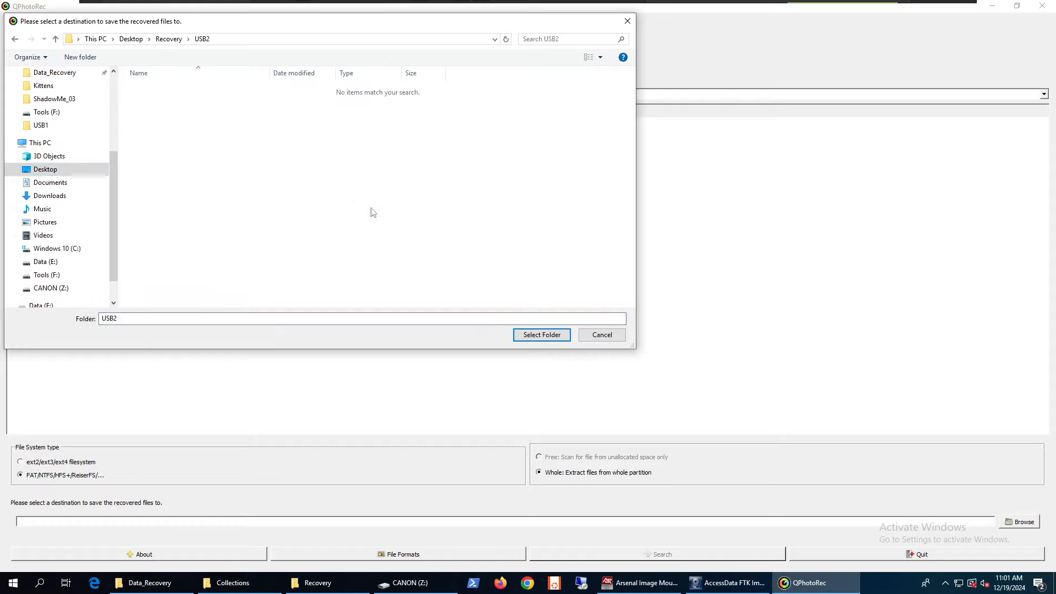
pyautogui.click(542, 335)
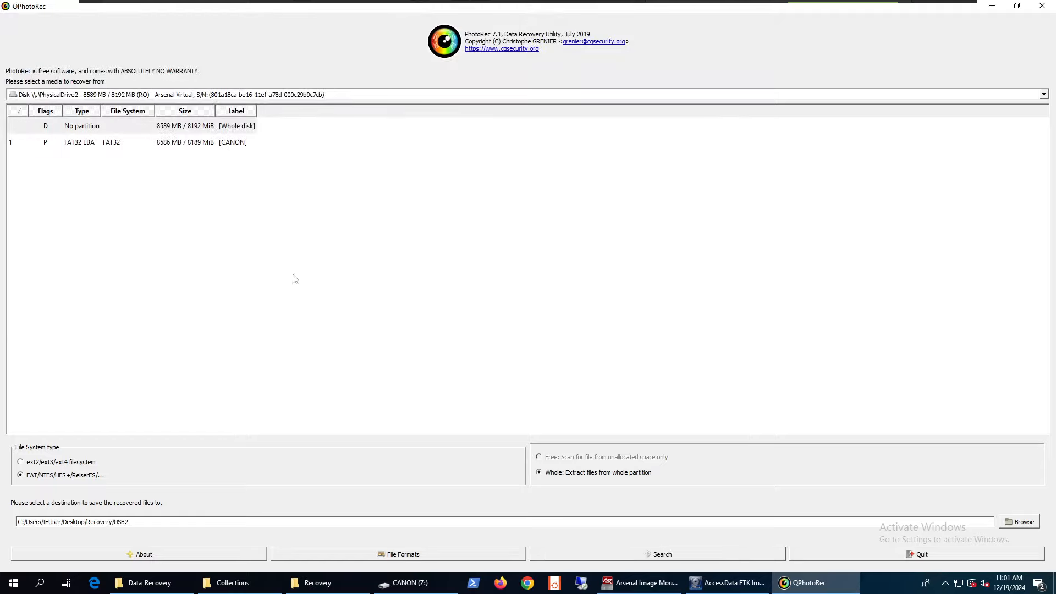
# Start the recovery search on the disk and open the recup_dir.1 folder inside Recovery's USB2 folder.
pyautogui.click(656, 556)
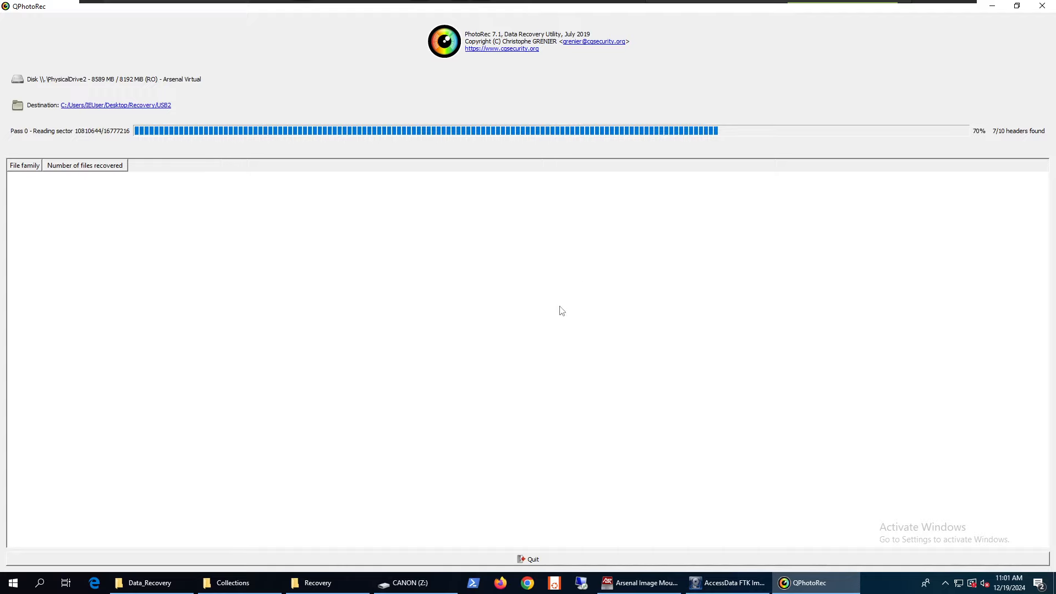
pyautogui.click(311, 582)
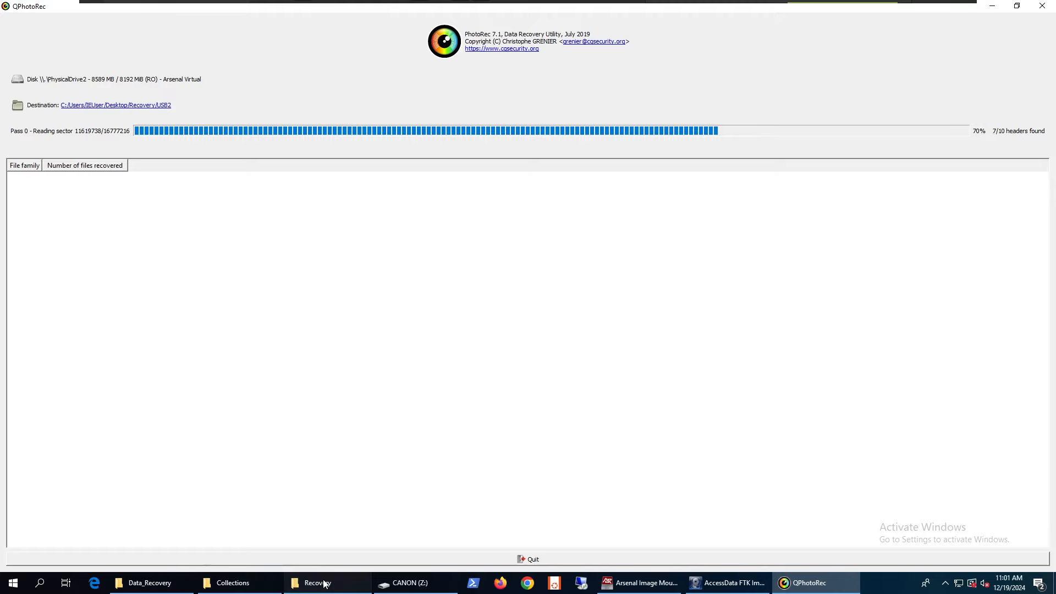
pyautogui.click(354, 369)
pyautogui.doubleClick(354, 369)
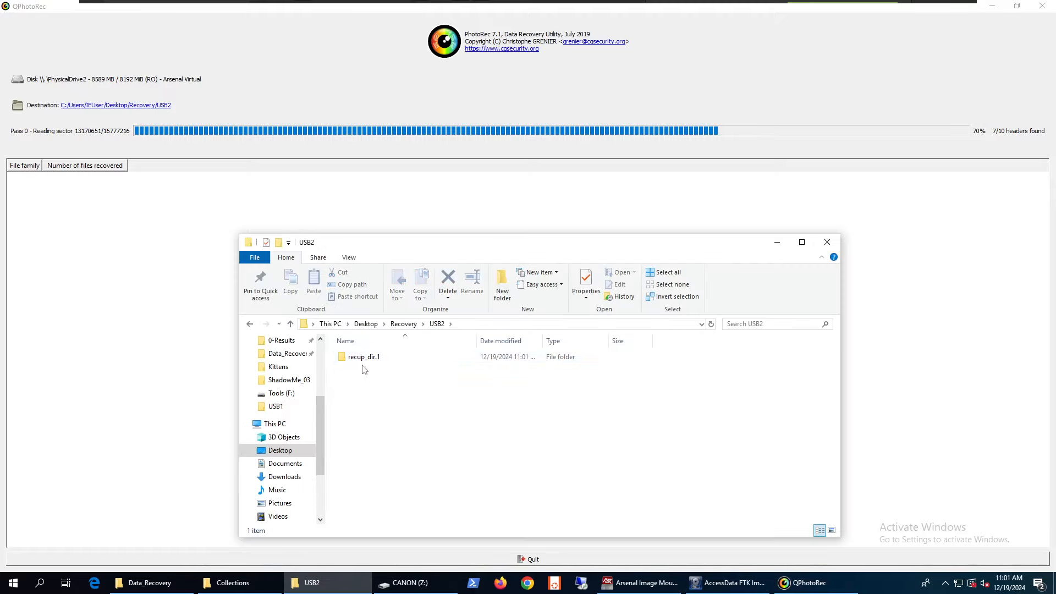
pyautogui.click(364, 362)
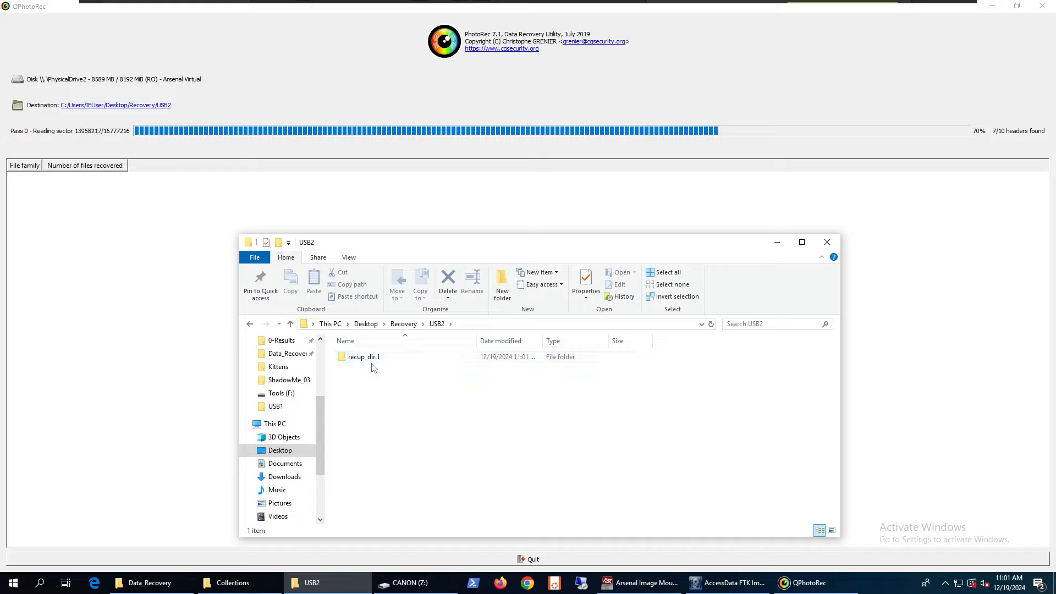
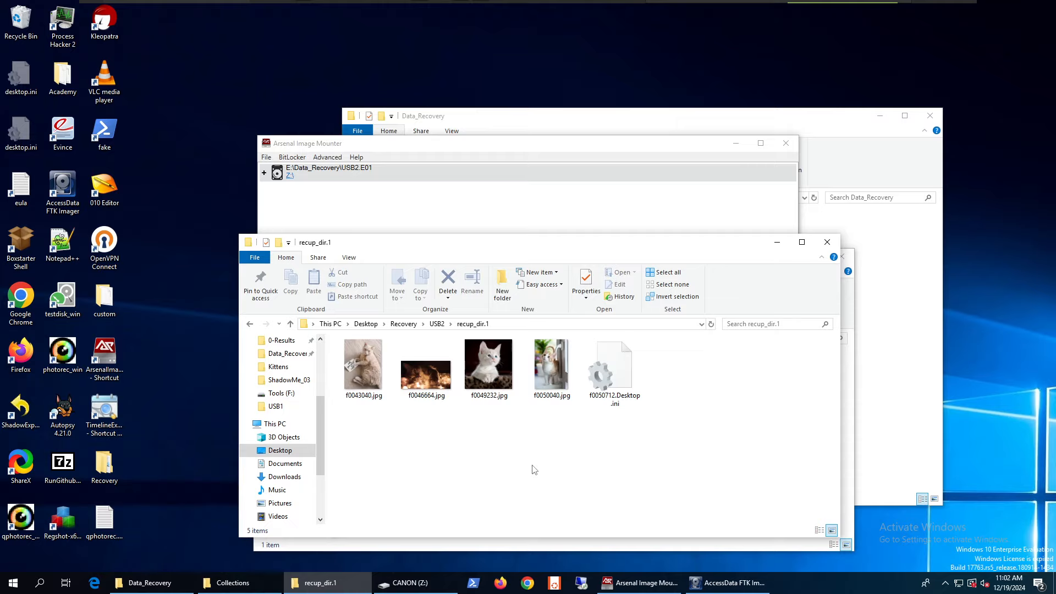
# Read the recovered f0050712.Desktop.ini file in Notepad, close it, and return to the recup_dir.1 folder.
pyautogui.click(603, 389)
pyautogui.rightClick(603, 390)
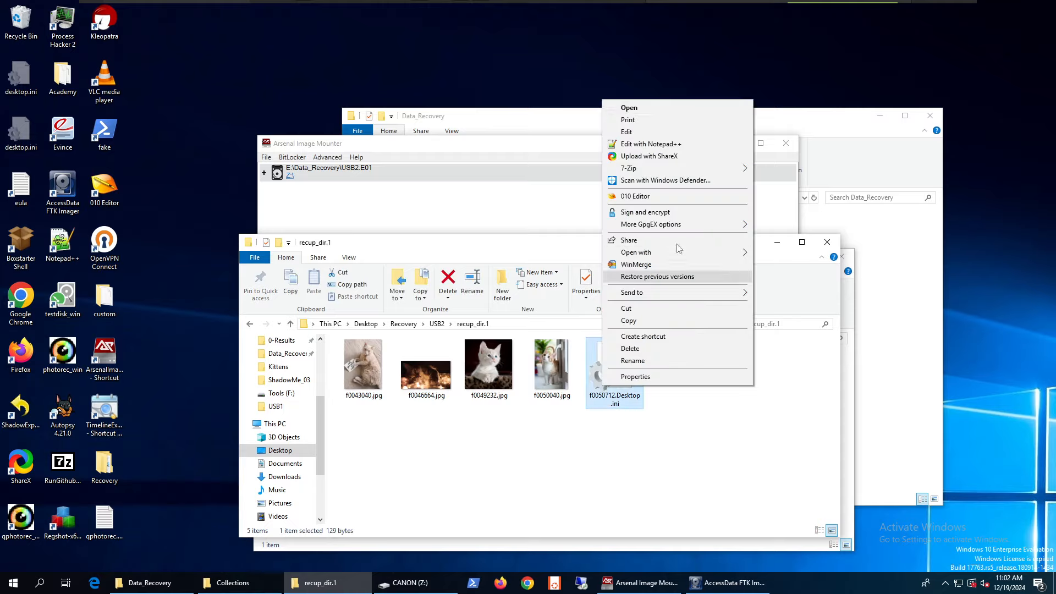
pyautogui.click(649, 135)
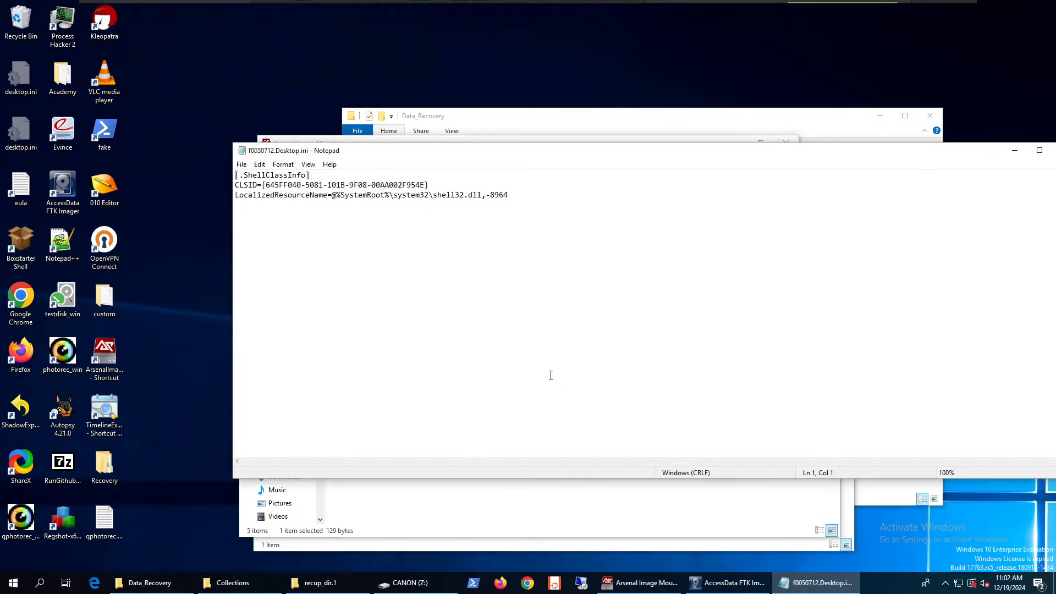
pyautogui.click(484, 145)
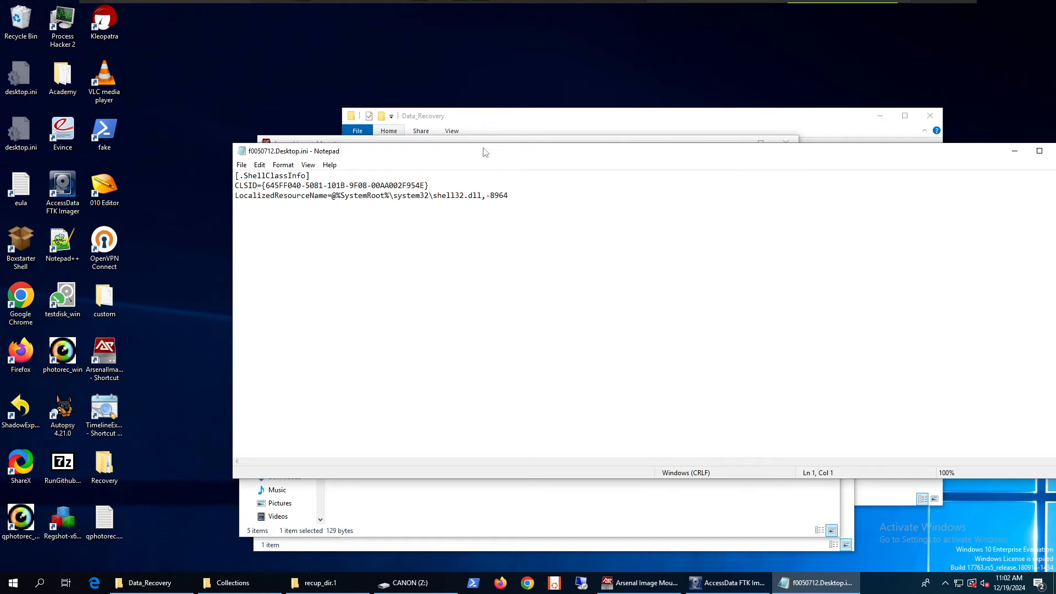
pyautogui.moveTo(482, 160); pyautogui.dragTo(409, 222)
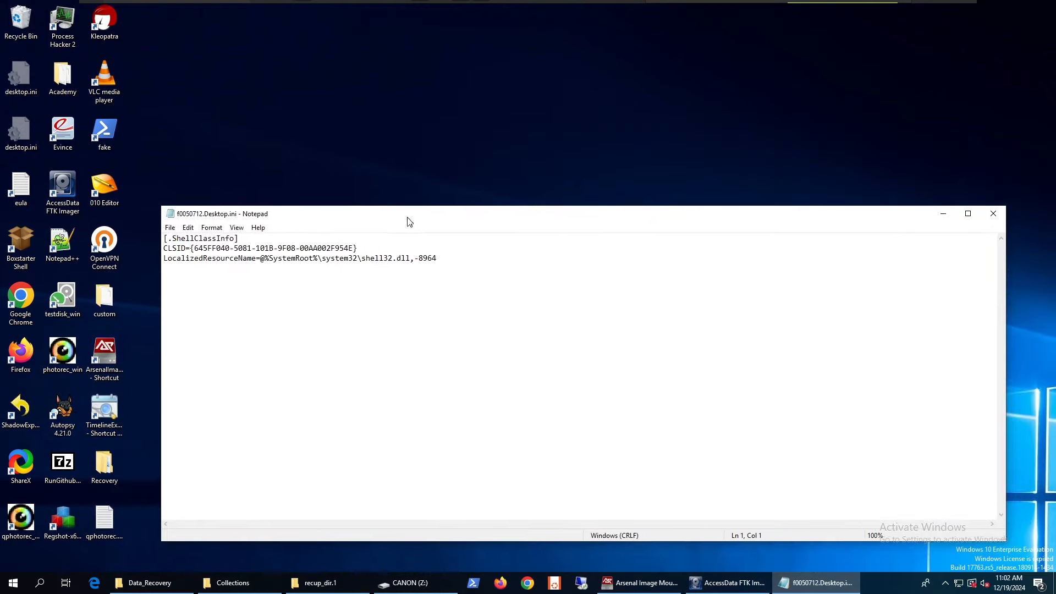
pyautogui.click(999, 216)
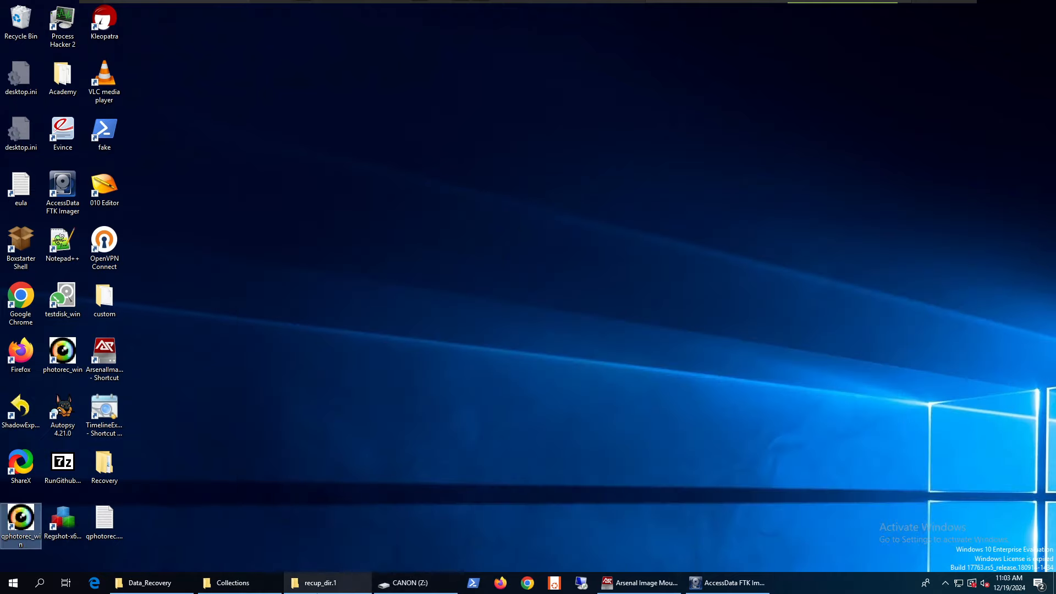
pyautogui.click(360, 582)
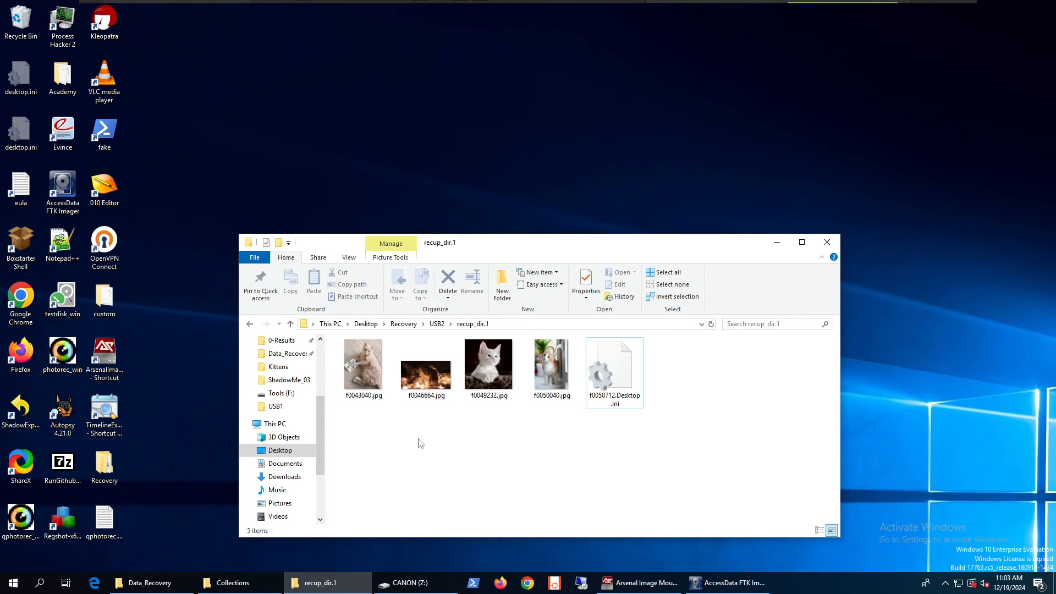
# Launch 010 Editor as administrator and open the logical drive Z: (CANON), cancelling the drive template's execution.
pyautogui.rightClick(113, 182)
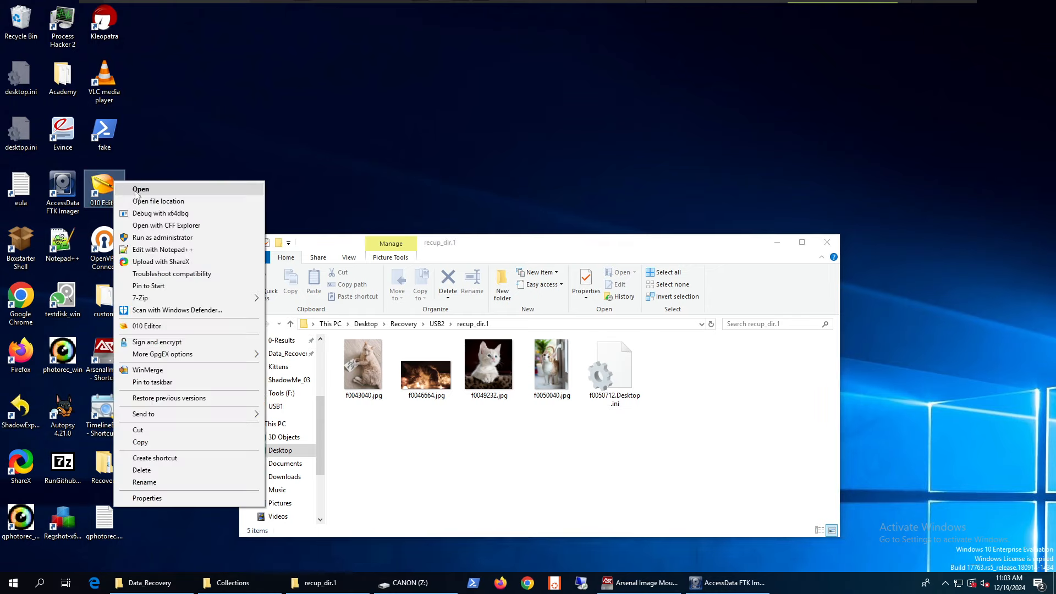
pyautogui.click(163, 239)
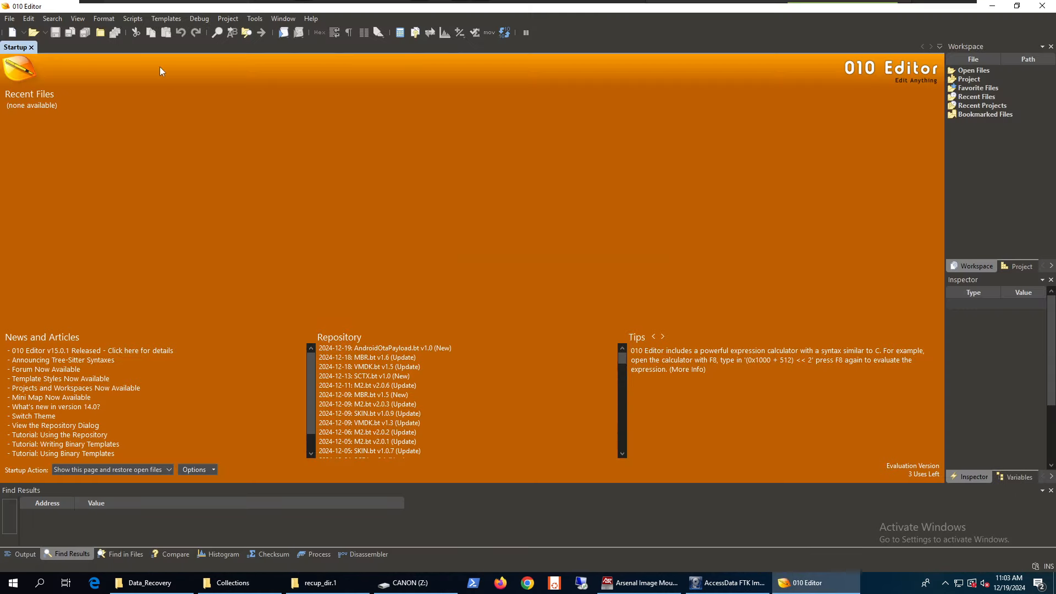
pyautogui.click(9, 19)
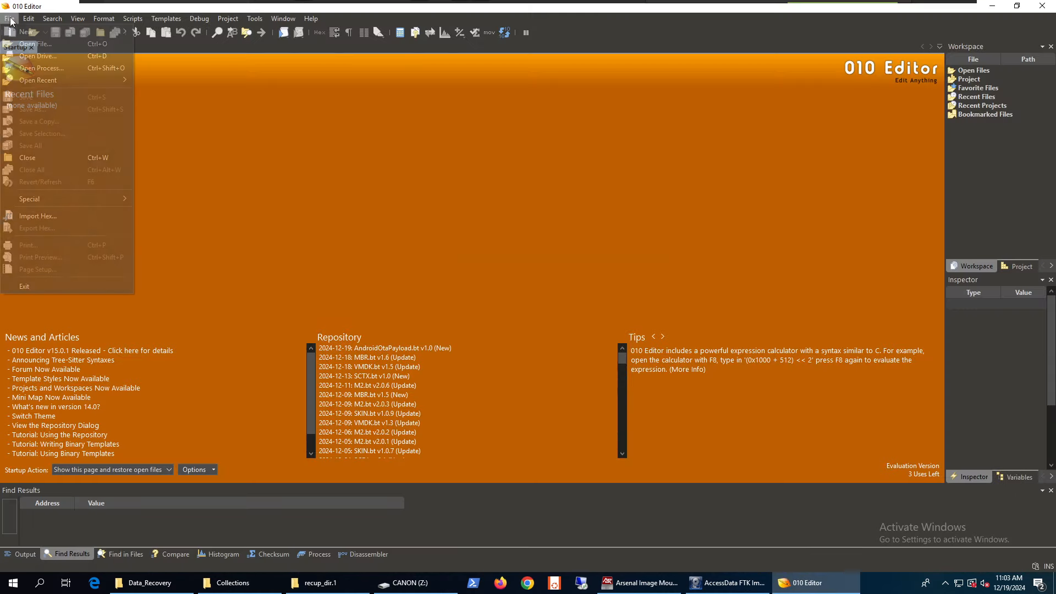
pyautogui.click(22, 56)
pyautogui.click(500, 289)
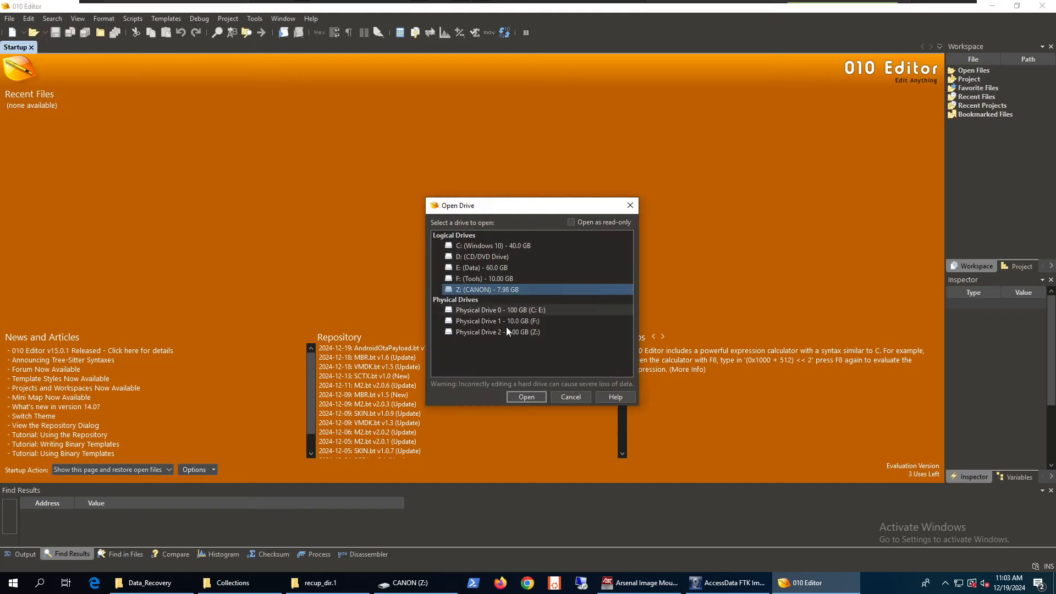
pyautogui.click(521, 396)
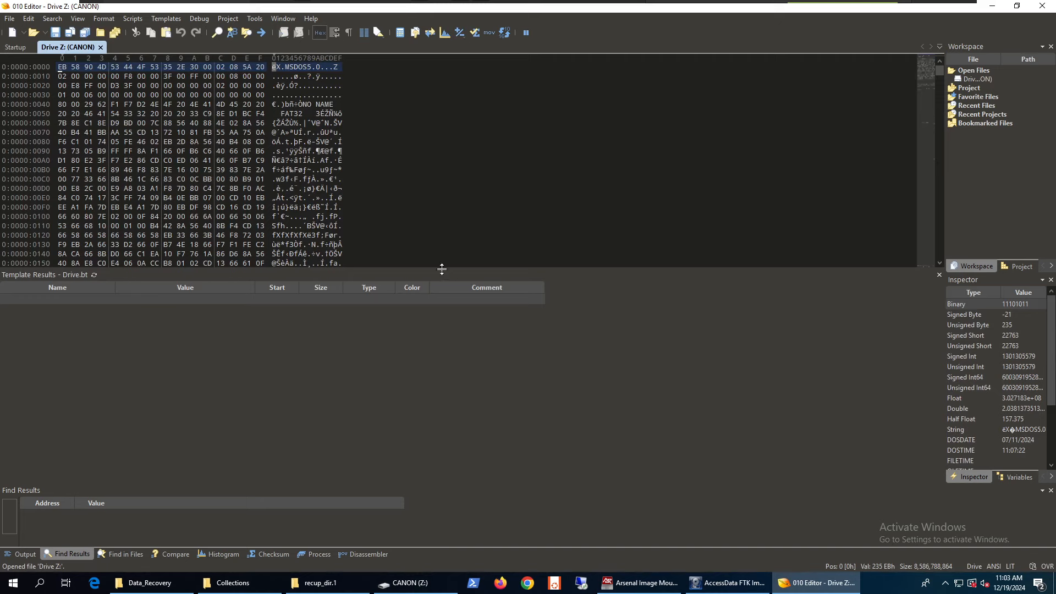
pyautogui.moveTo(556, 273); pyautogui.dragTo(553, 300)
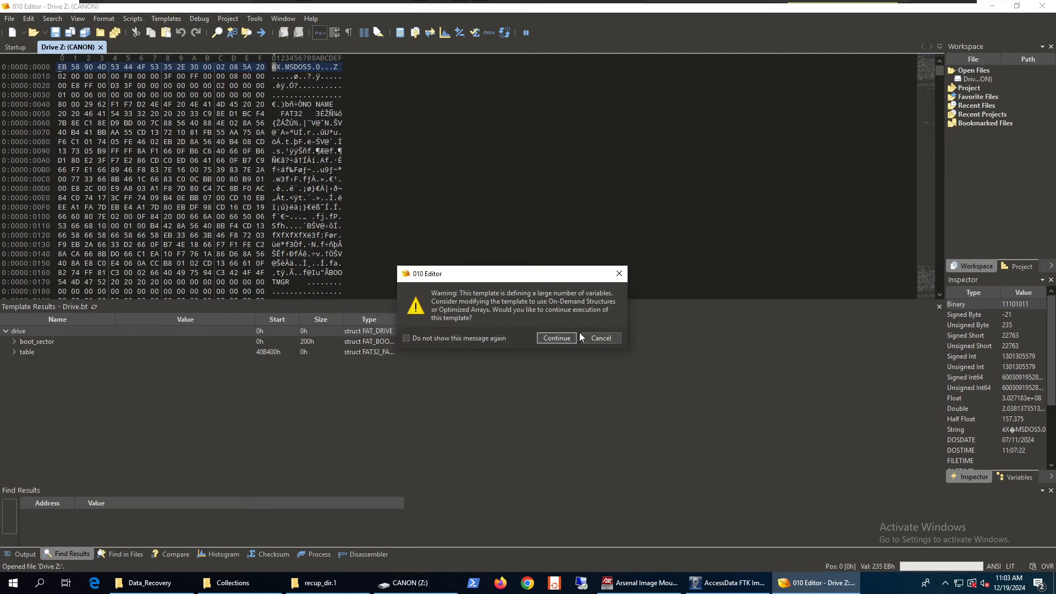
pyautogui.click(590, 338)
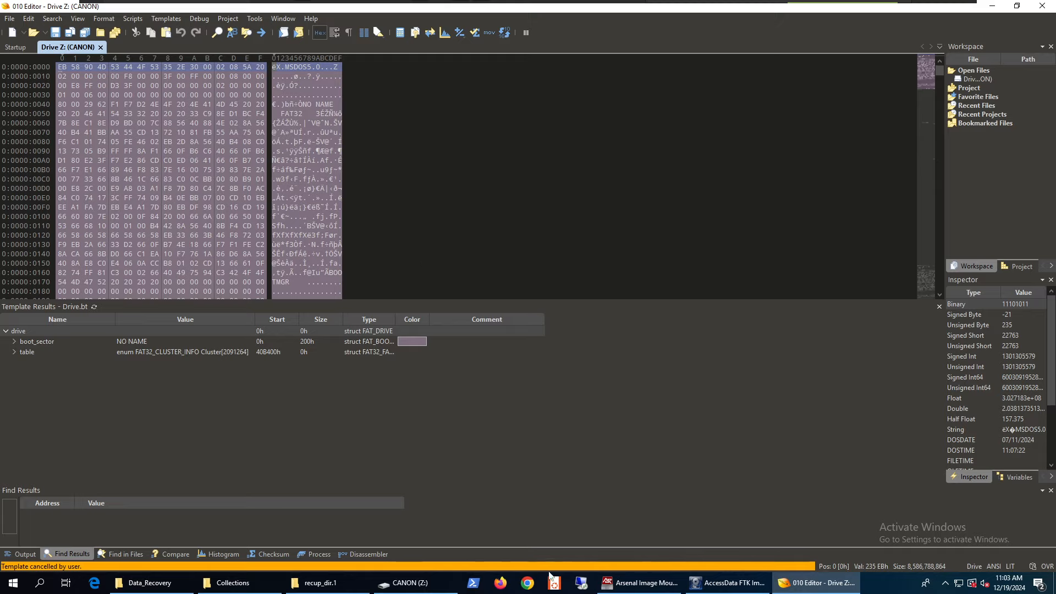
# Check the format options for the CANON (Z:) drive, including Quick Format, and return to 010 Editor without starting a format.
pyautogui.click(435, 579)
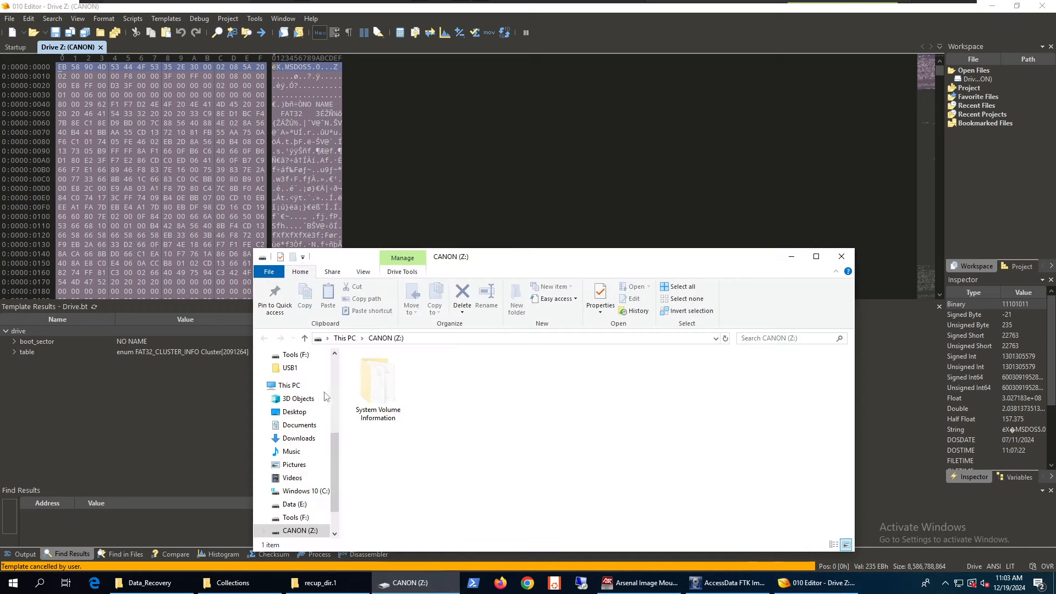
pyautogui.rightClick(286, 533)
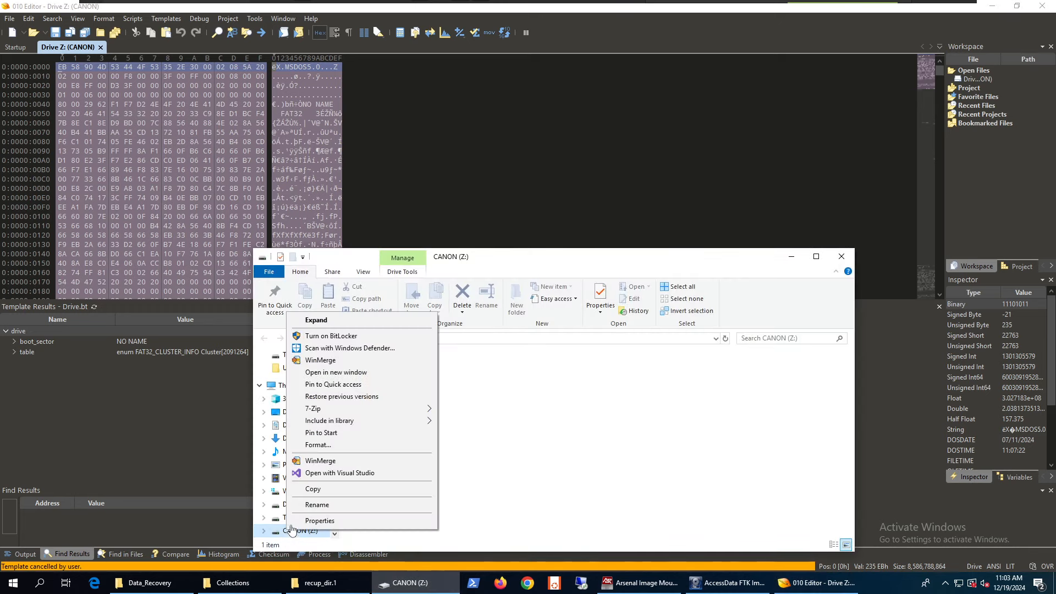
pyautogui.click(327, 450)
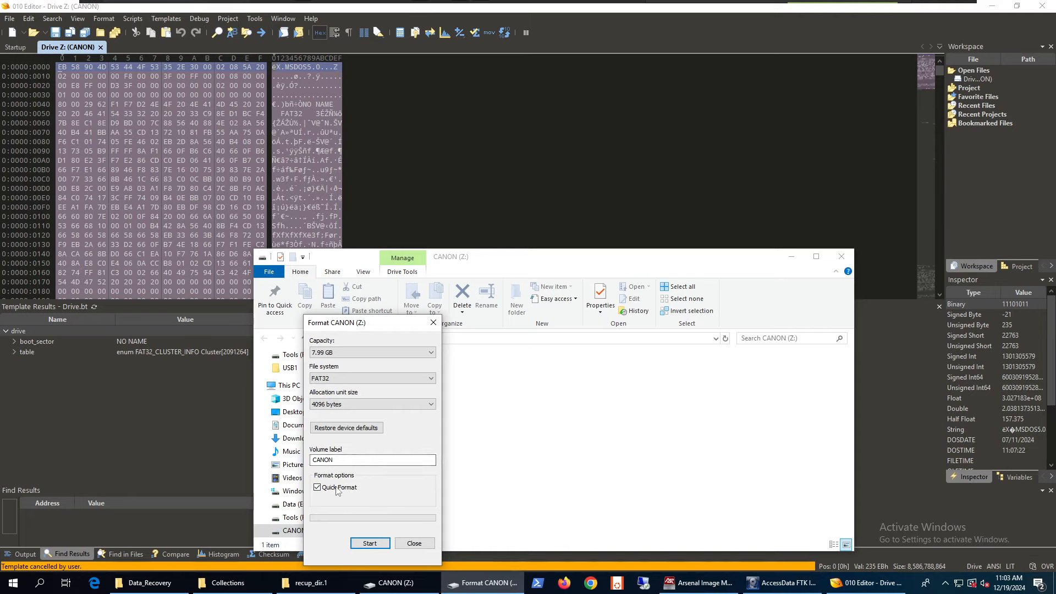
pyautogui.click(414, 543)
pyautogui.click(406, 78)
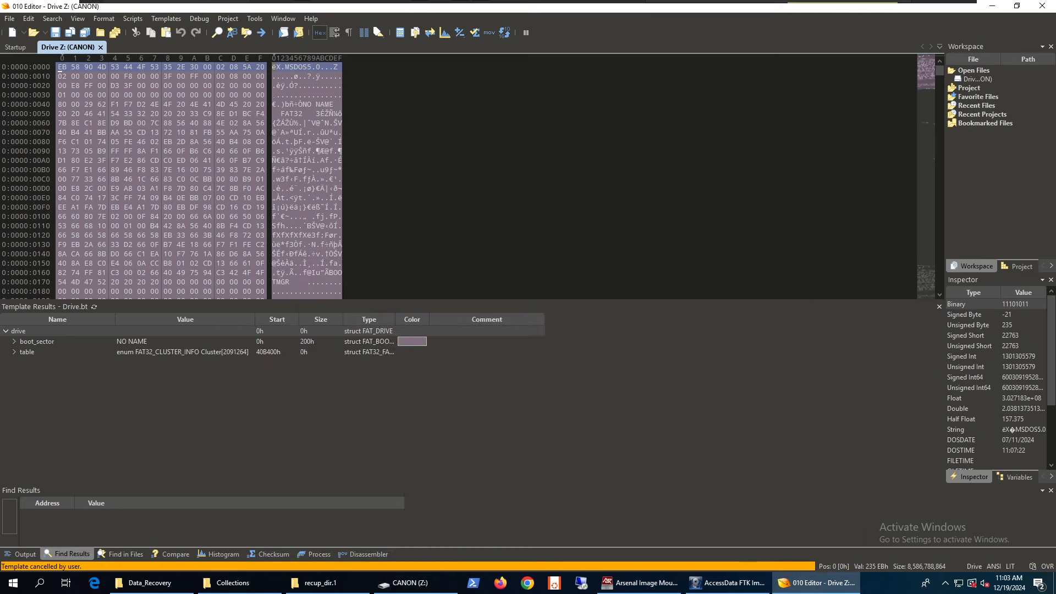
# Select bytes 17h to DCh of the CANON boot sector and examine the hex content that follows it.
pyautogui.moveTo(155, 76); pyautogui.dragTo(221, 189)
pyautogui.scroll(-5, 224, 187)
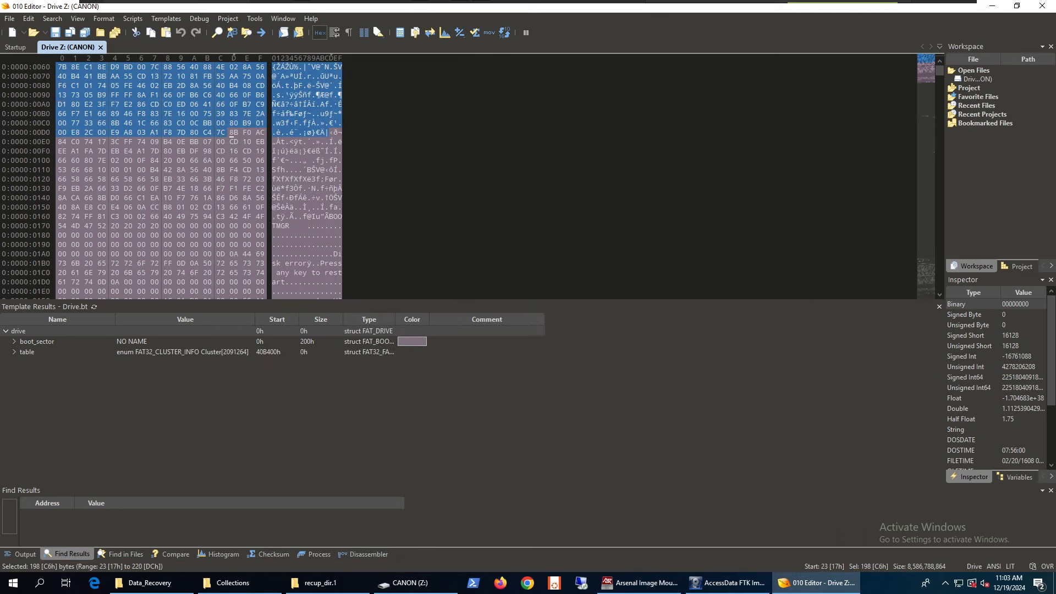
pyautogui.scroll(5, 198, 178)
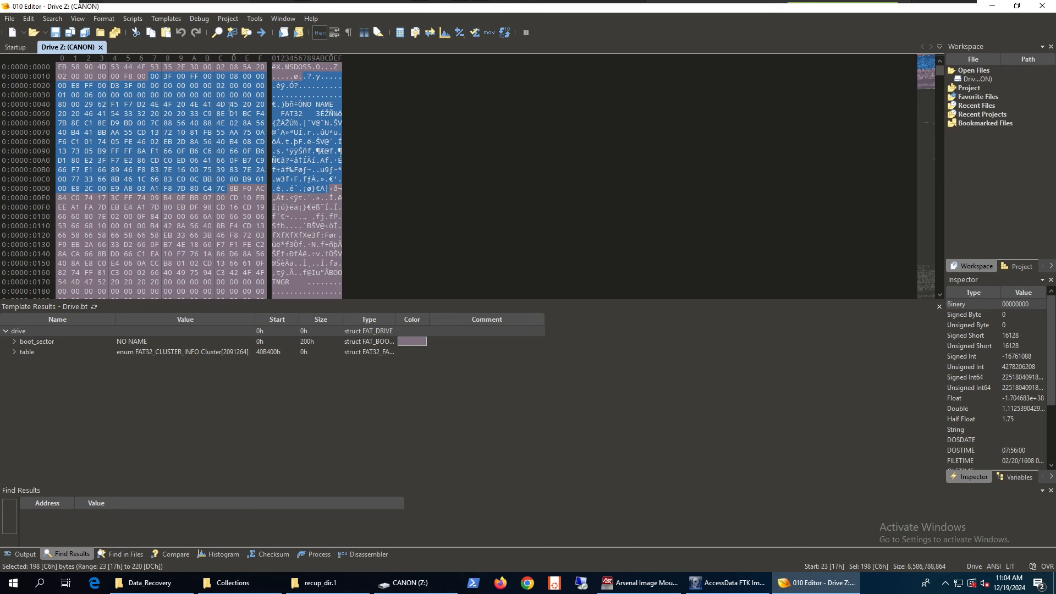
pyautogui.scroll(-12, 230, 105)
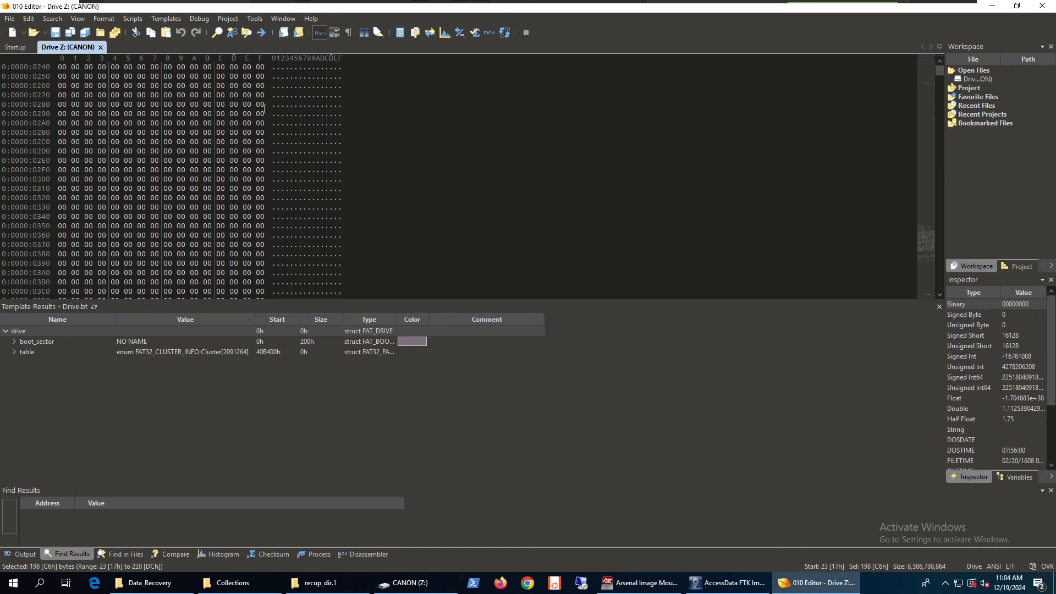
pyautogui.scroll(-6, 264, 108)
pyautogui.rightClick(474, 208)
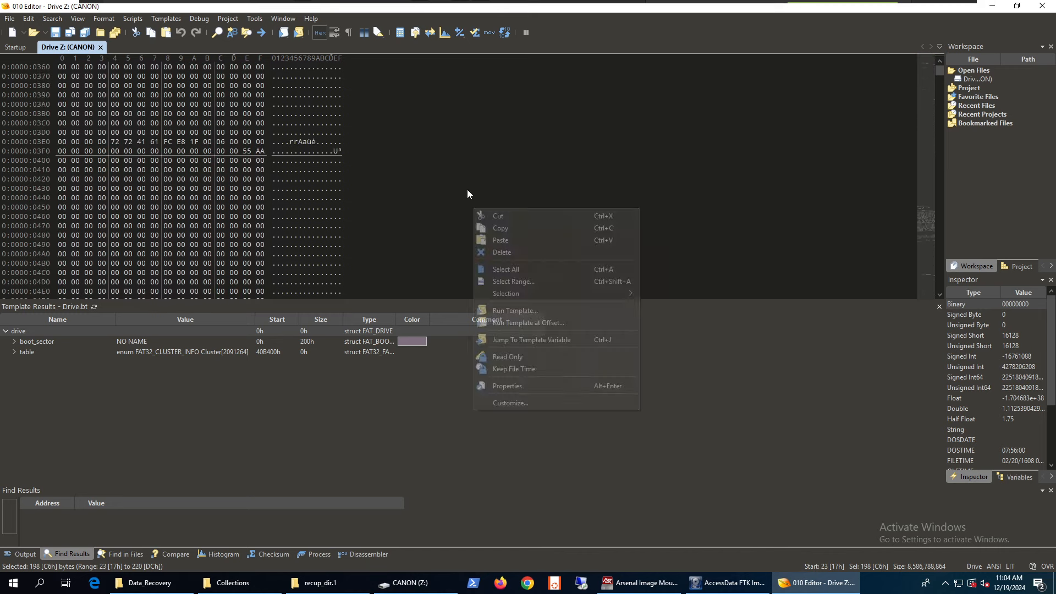
pyautogui.click(432, 177)
# Find the second boot sector at offset C00h, select its bytes C00h to C64h, and inspect the rest of it.
pyautogui.click(925, 220)
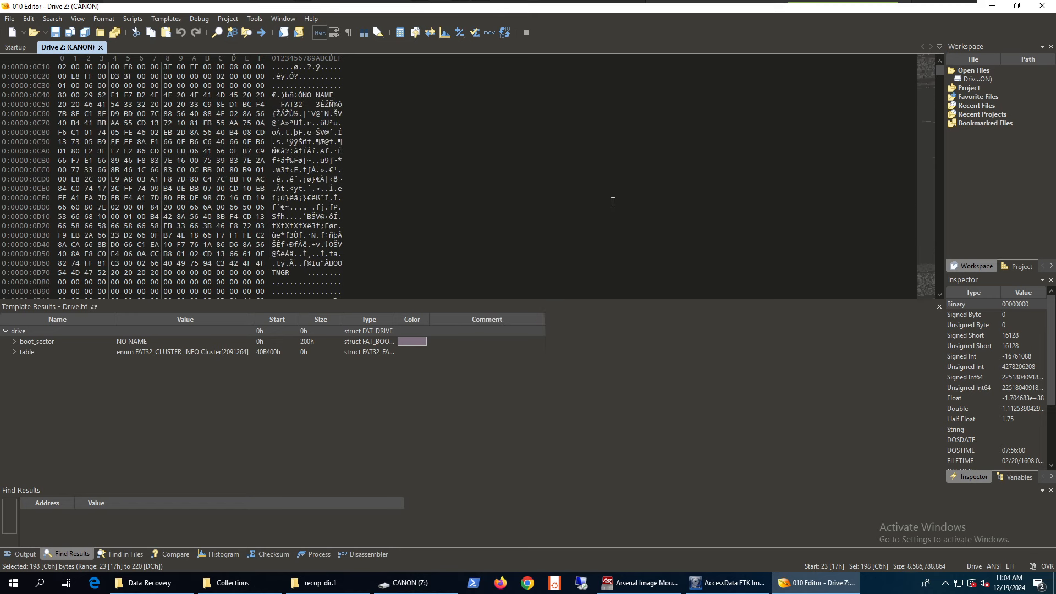
pyautogui.scroll(3, 334, 169)
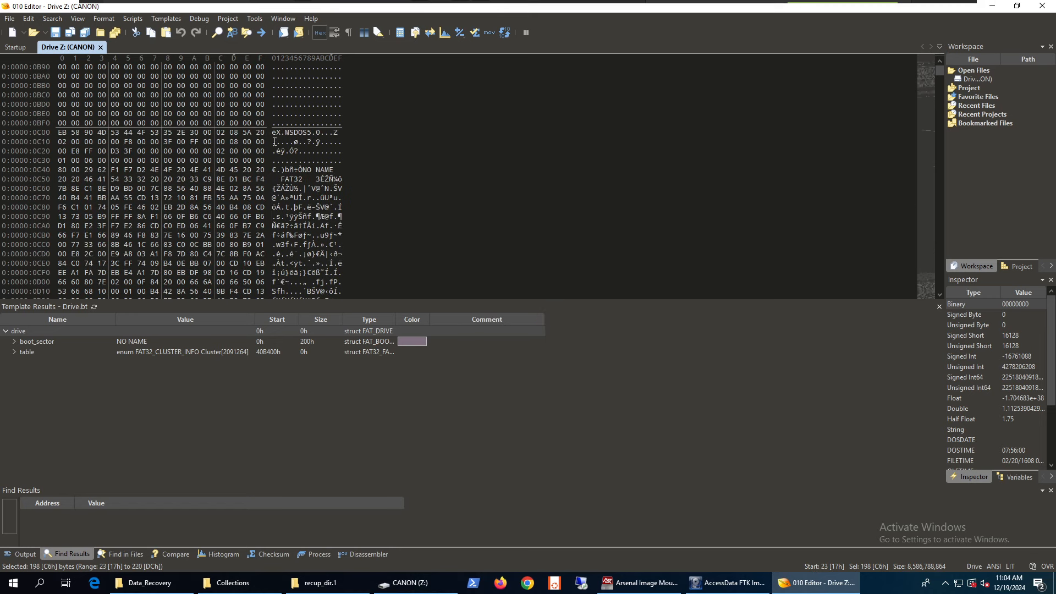
pyautogui.moveTo(274, 132); pyautogui.dragTo(295, 189)
pyautogui.scroll(-10, 314, 199)
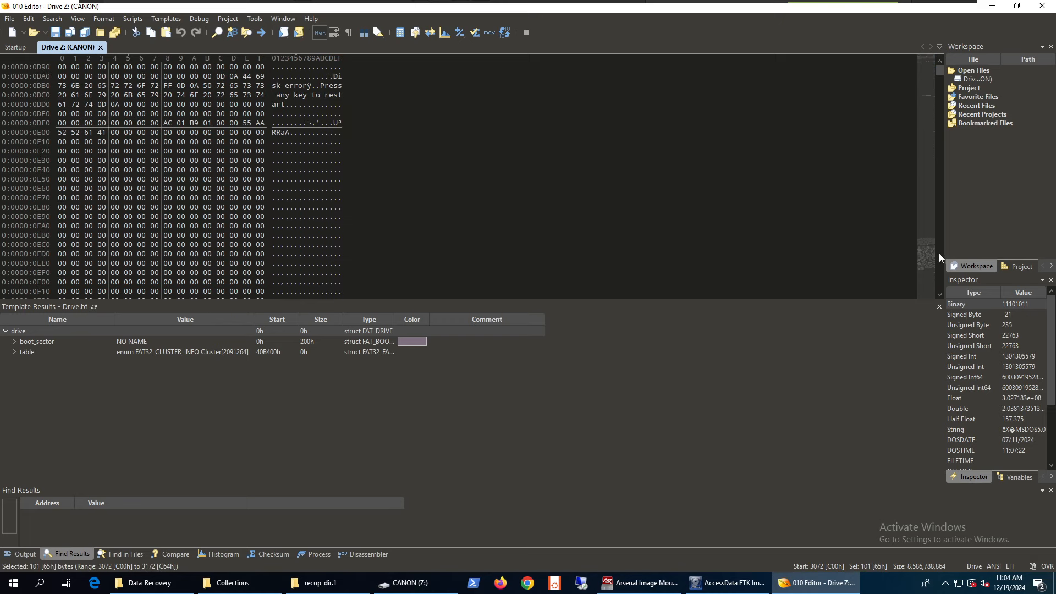
# Examine the drive's hex content around offset 1820h and much further in, and return to the start of the drive.
pyautogui.click(926, 252)
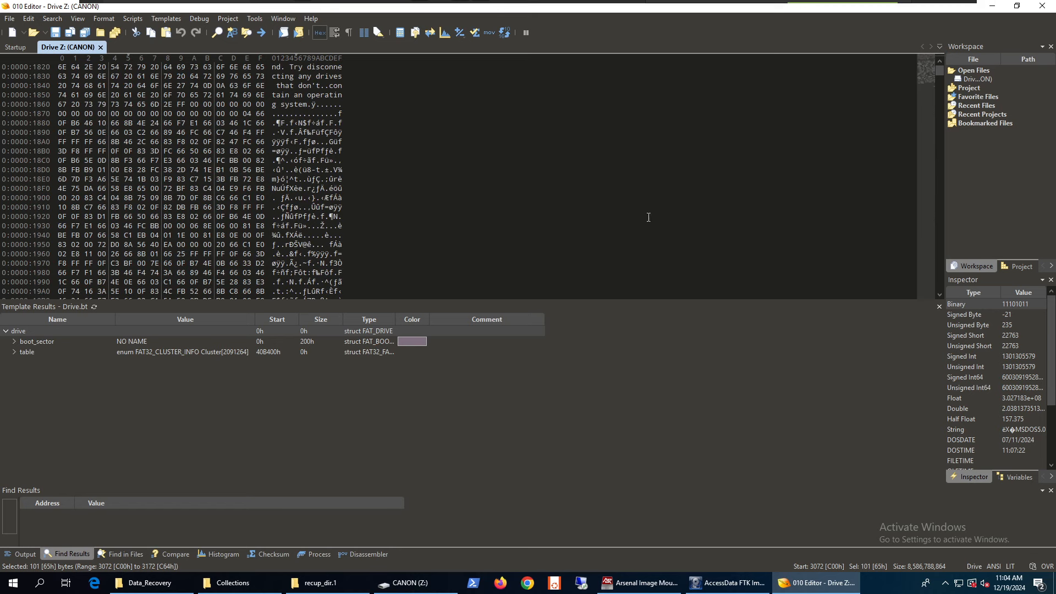
pyautogui.scroll(2, 364, 165)
pyautogui.scroll(-2, 365, 166)
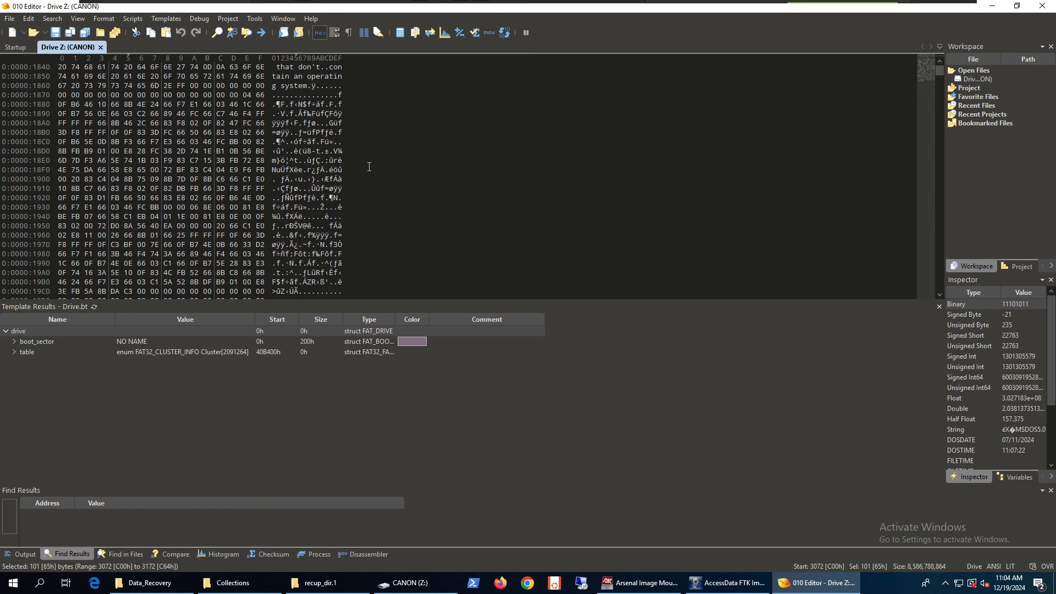
pyautogui.scroll(-7, 370, 167)
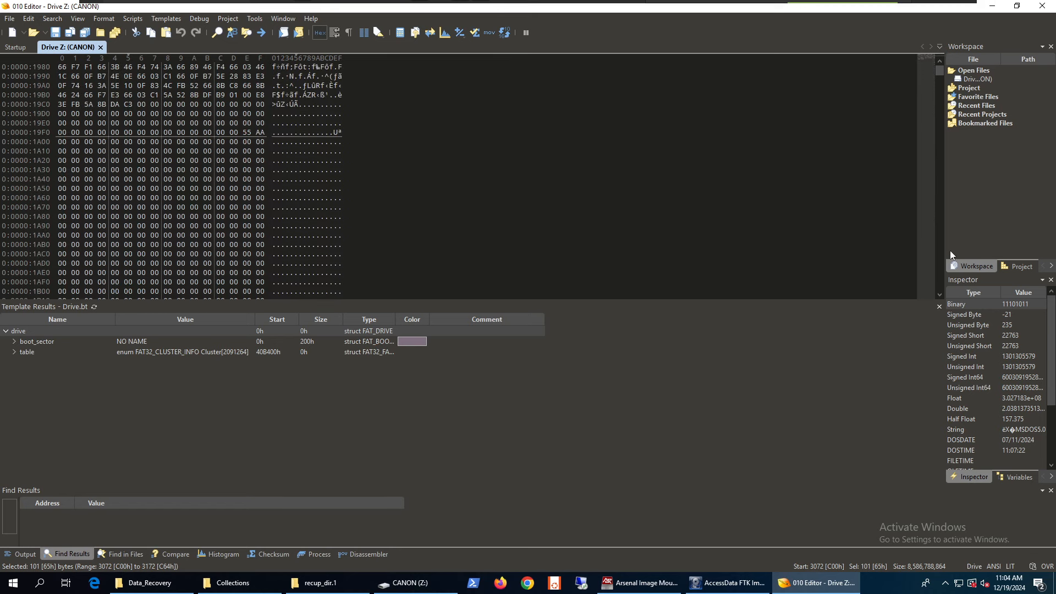
pyautogui.moveTo(940, 77); pyautogui.dragTo(941, 83)
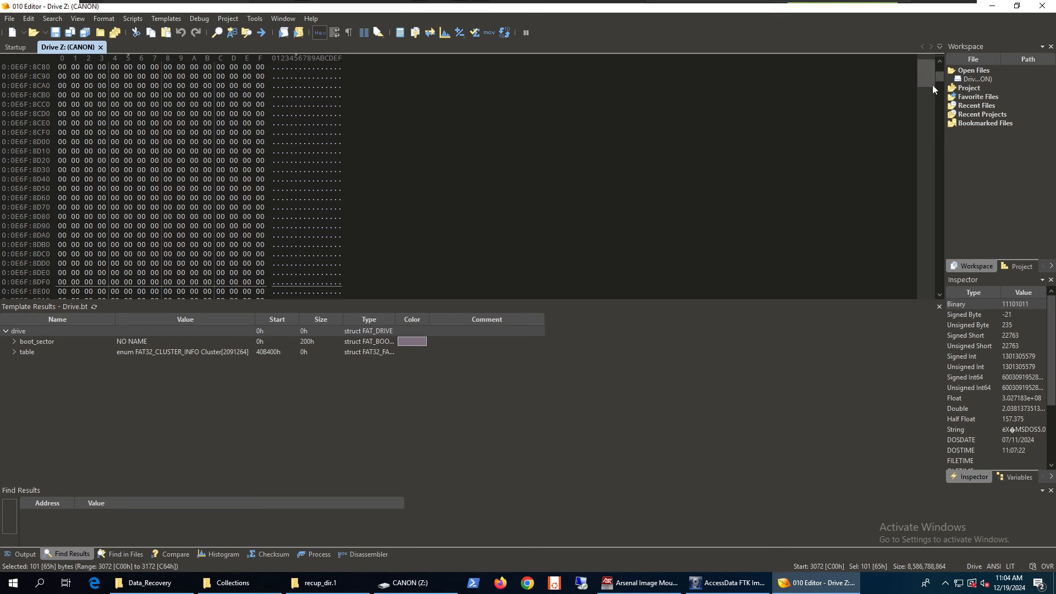
pyautogui.scroll(5, 931, 84)
pyautogui.scroll(20, 939, 69)
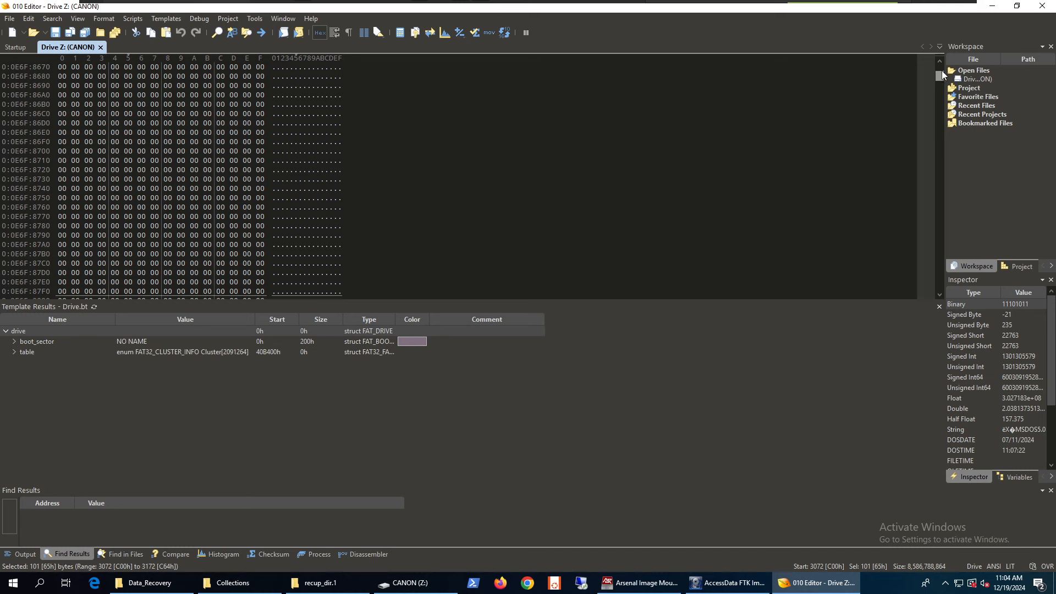
pyautogui.moveTo(942, 71); pyautogui.dragTo(940, 61)
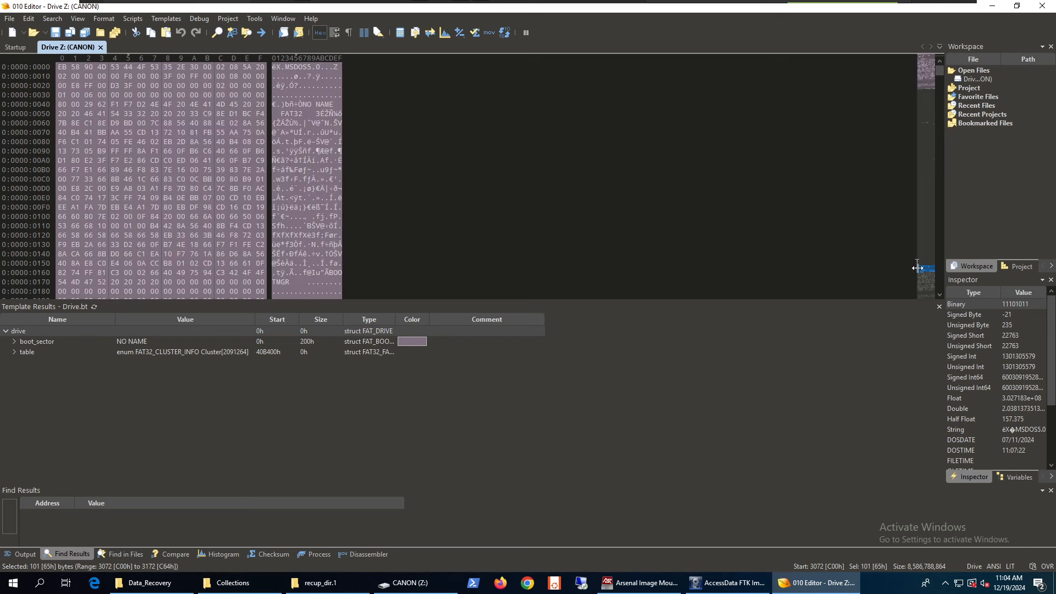
# Go back to the second boot sector at offset C00h, clear its byte selection, and examine the content through offset E00h.
pyautogui.click(930, 279)
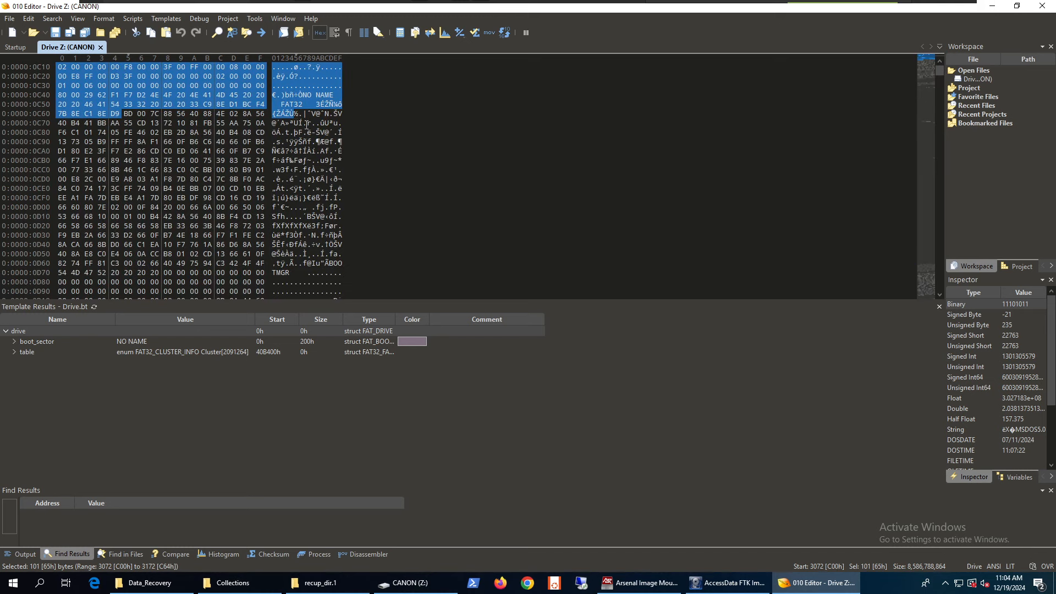
pyautogui.click(306, 122)
pyautogui.scroll(-5, 308, 165)
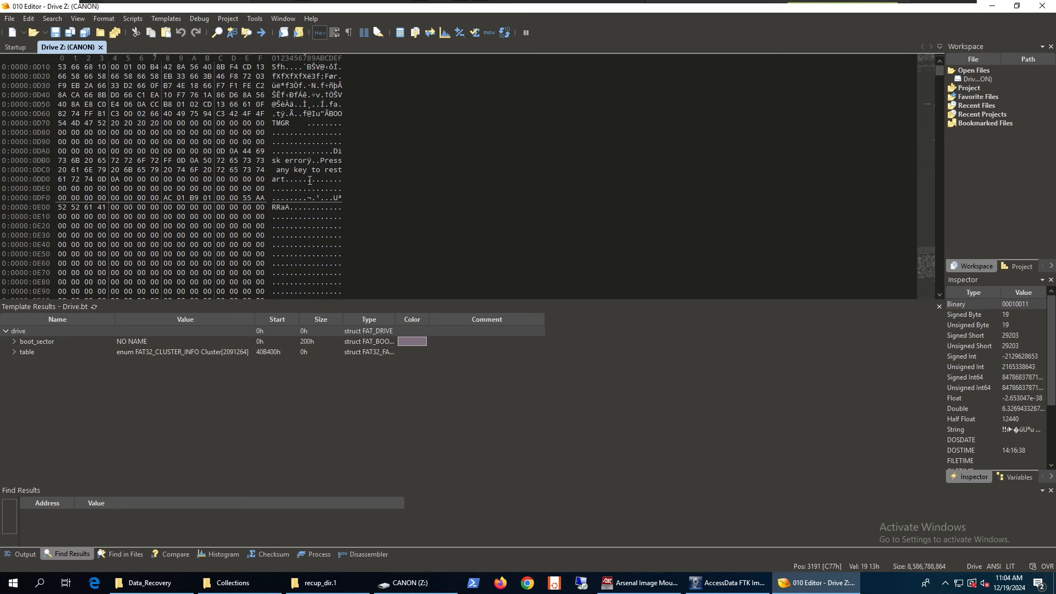
# Search the drive for ASCII strings with a minimum string length of 5.
pyautogui.click(53, 19)
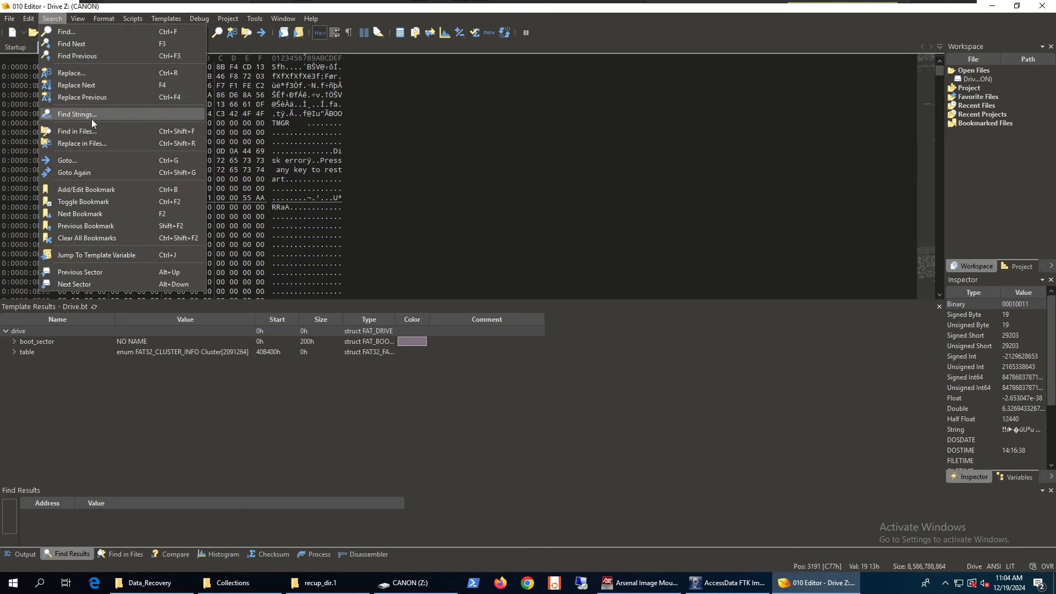
pyautogui.click(88, 114)
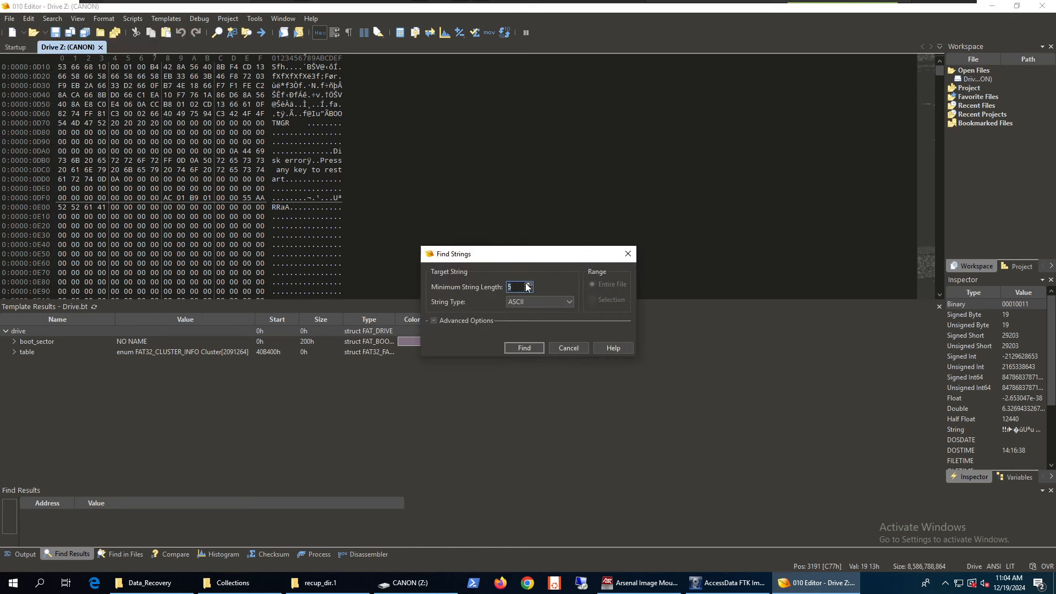
pyautogui.click(524, 348)
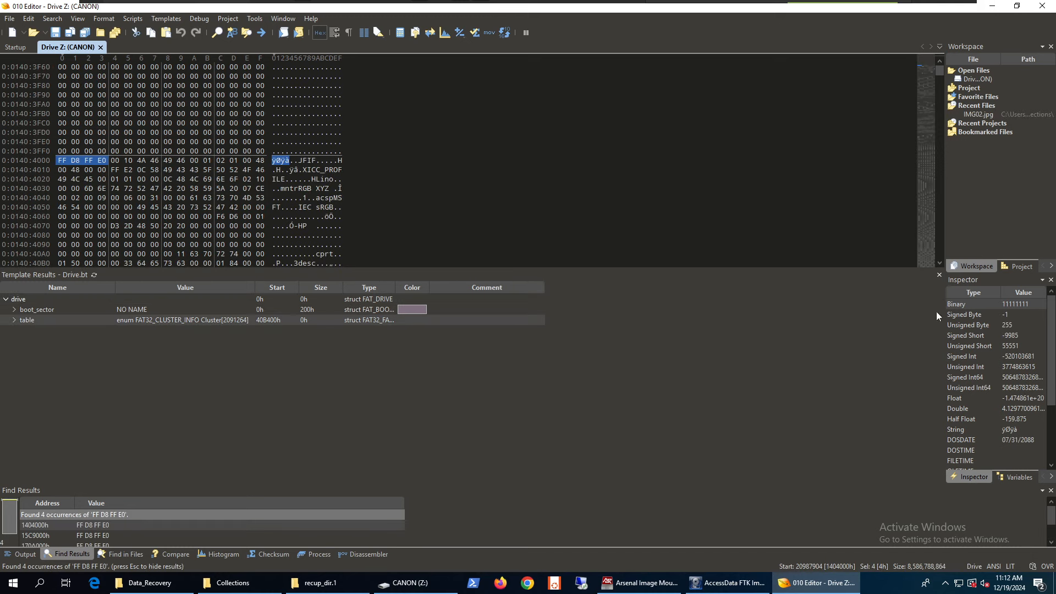
# Enlarge the hex view and examine the bytes around the FF D8 FF E0 match at 1404000h.
pyautogui.moveTo(895, 267); pyautogui.dragTo(868, 374)
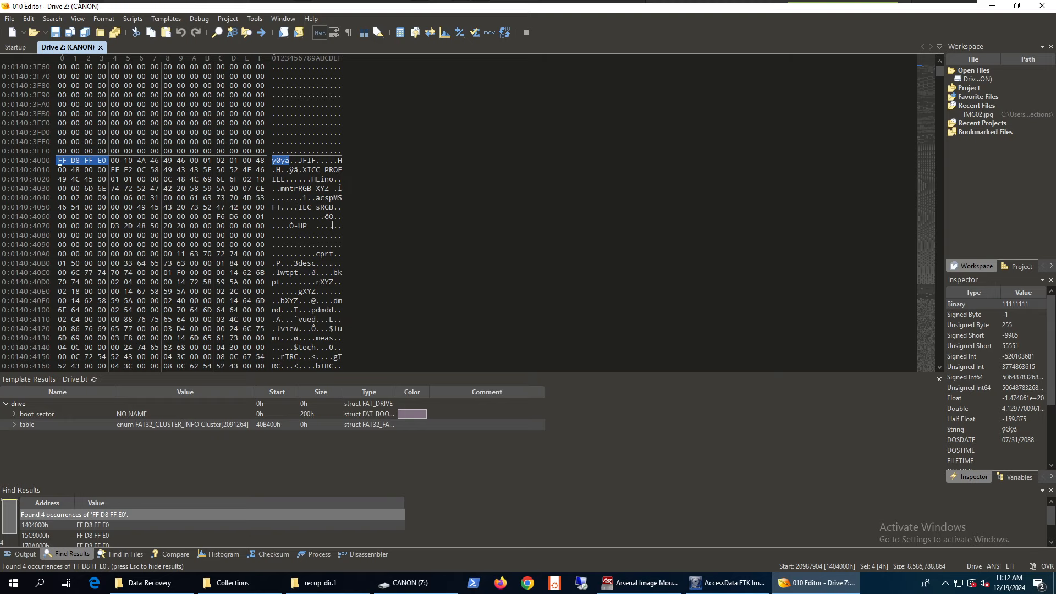
pyautogui.scroll(-5, 332, 225)
pyautogui.scroll(7, 316, 231)
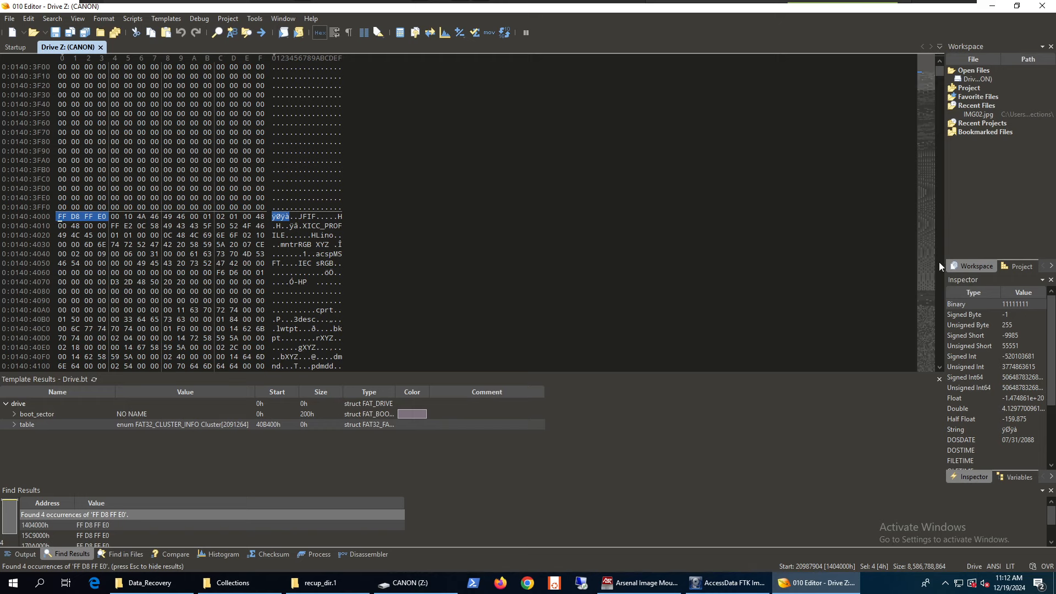
# Try to select the boot sector from offset 0h, clear the selection, and inspect bytes 9Fh and 46h at the drive's start.
pyautogui.moveTo(939, 72); pyautogui.dragTo(940, 63)
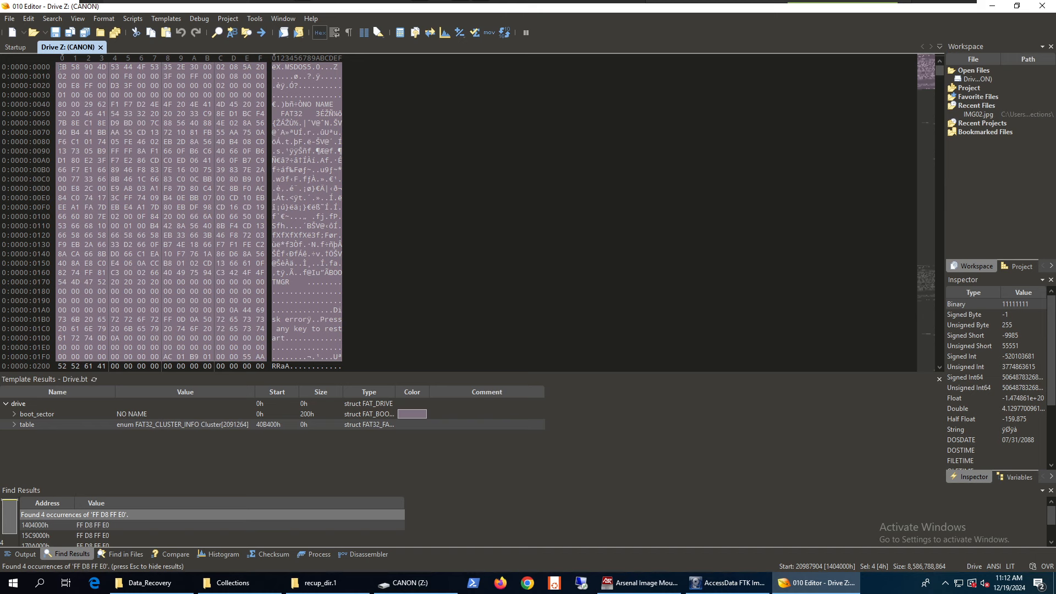
pyautogui.moveTo(60, 67); pyautogui.dragTo(84, 462)
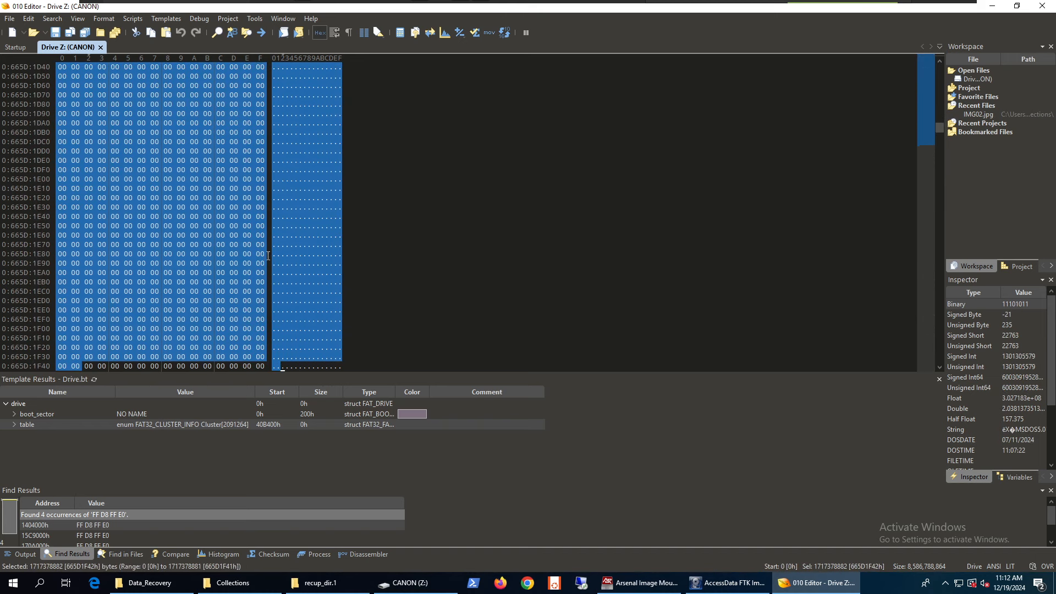
pyautogui.click(268, 256)
pyautogui.scroll(10, 283, 252)
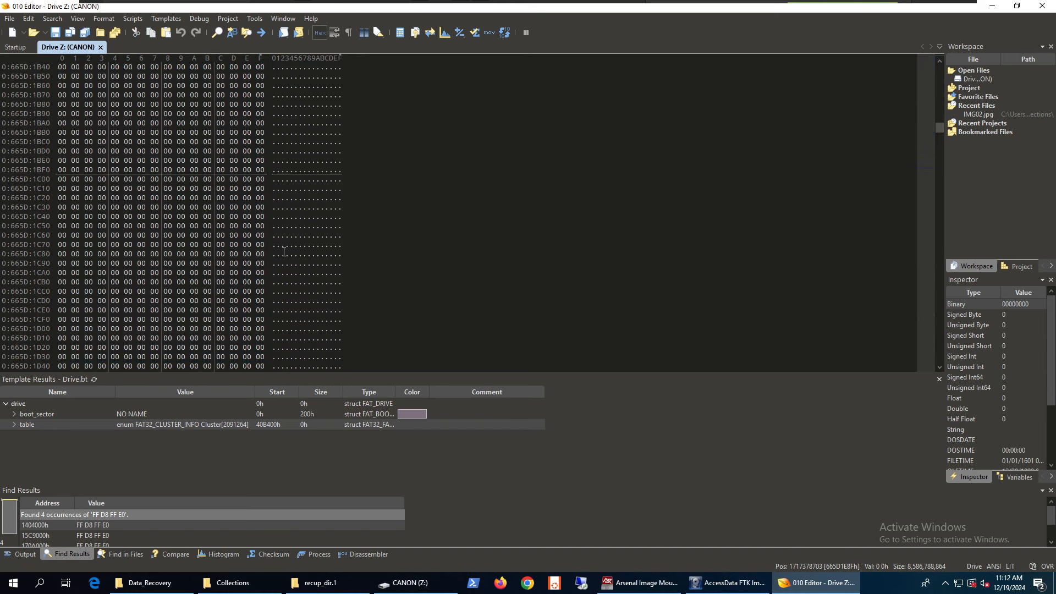
pyautogui.scroll(3, 284, 252)
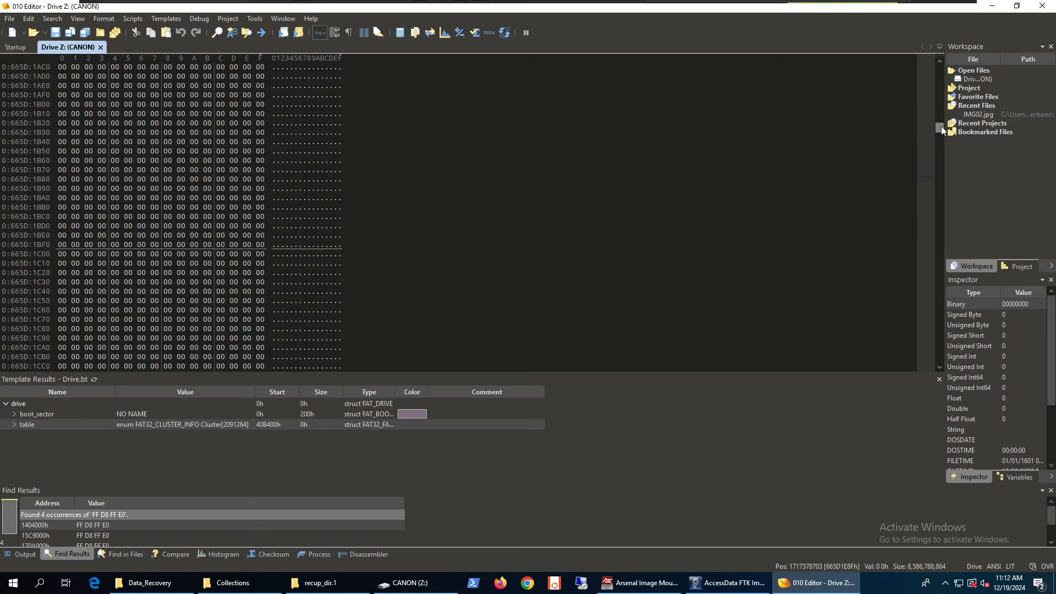
pyautogui.moveTo(941, 127); pyautogui.dragTo(932, 68)
pyautogui.click(268, 152)
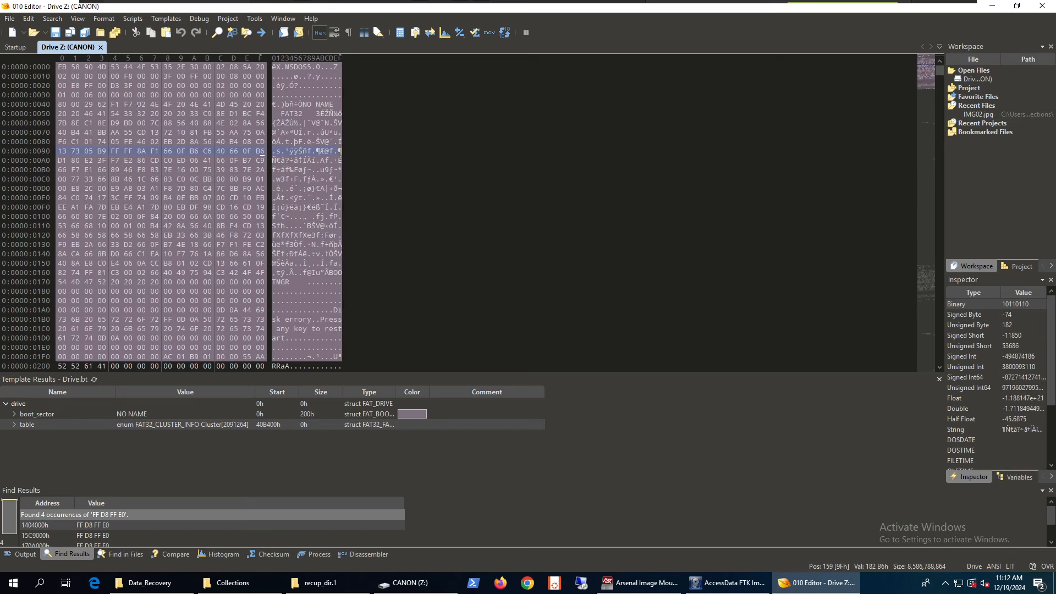
pyautogui.click(141, 104)
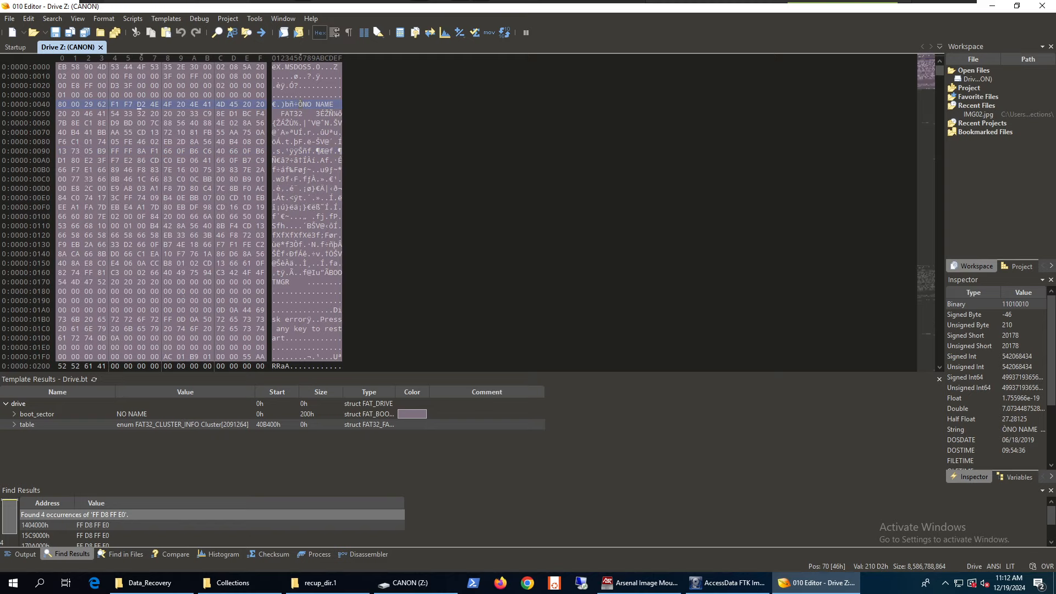
# Close the CANON drive in 010 Editor, switch to Arsenal Image Mounter, and remove all mounted images.
pyautogui.click(101, 47)
pyautogui.click(814, 583)
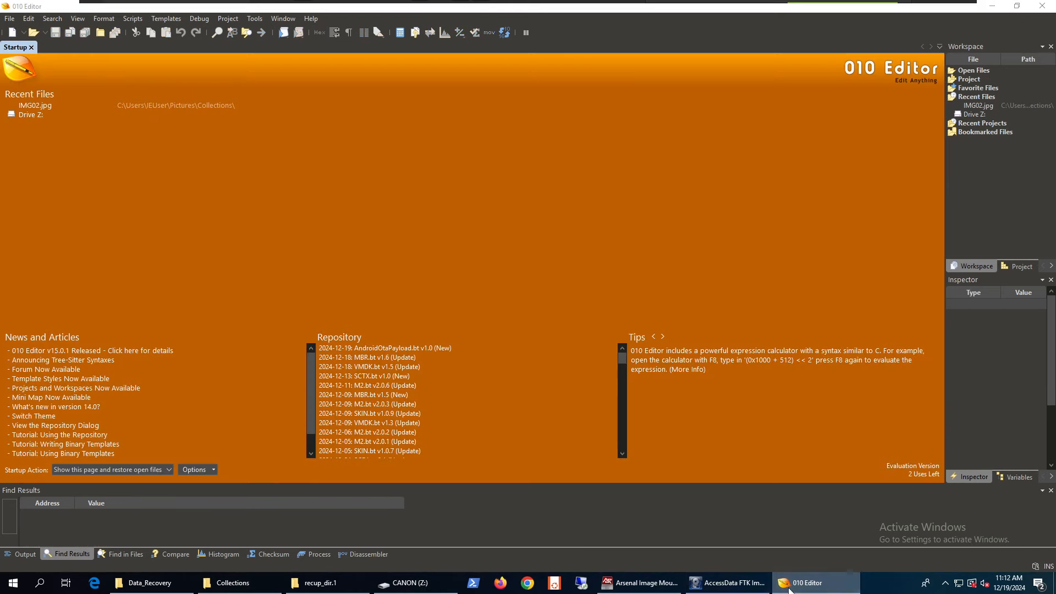
pyautogui.click(837, 260)
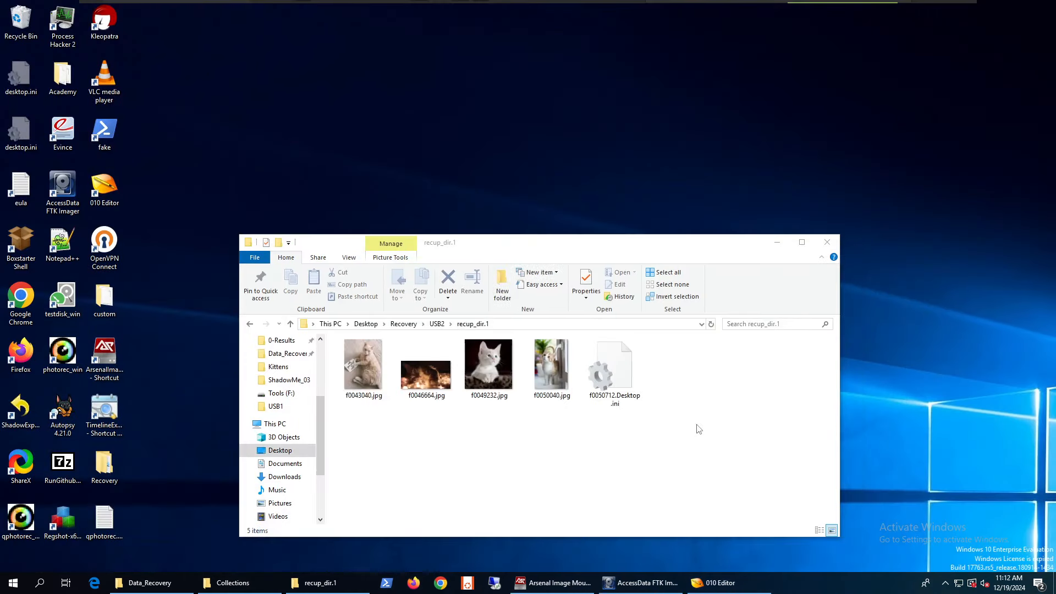
pyautogui.click(552, 583)
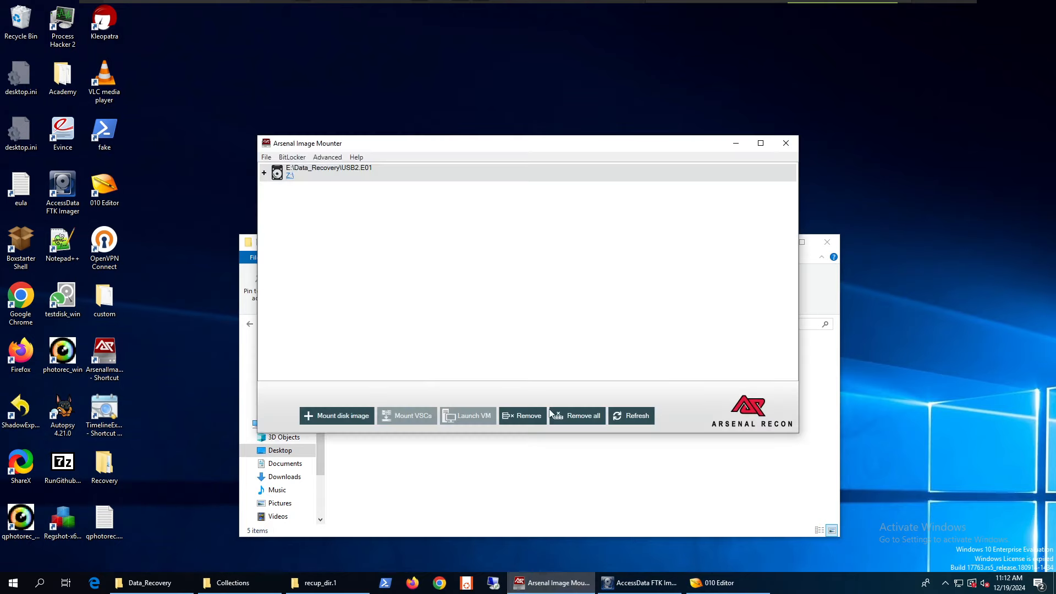
pyautogui.click(574, 417)
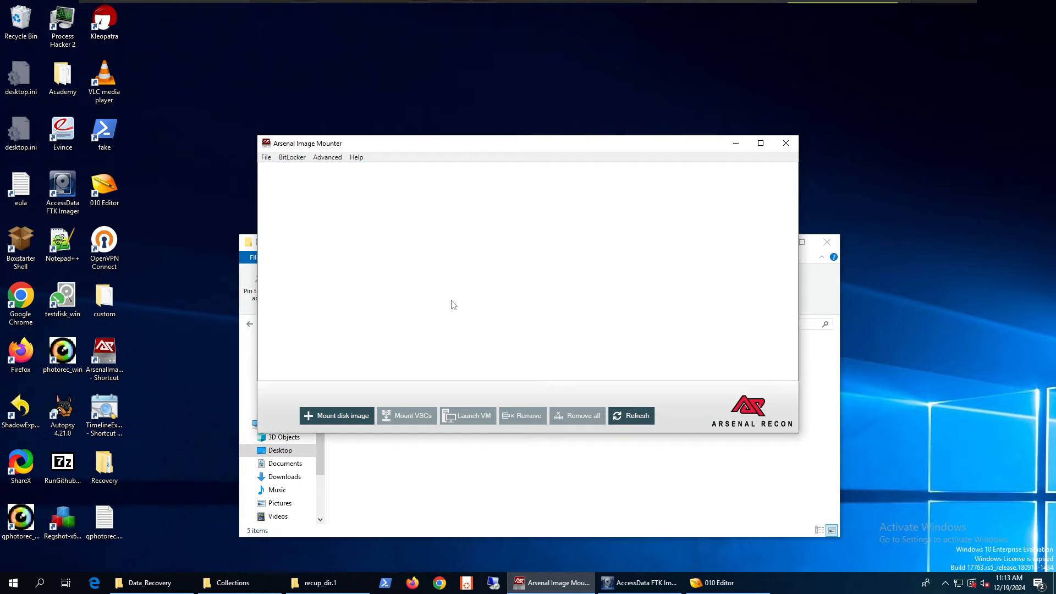
# Mount USB3.E01 as a read-only disk device with sector size 512 and open its Z: volume.
pyautogui.click(351, 411)
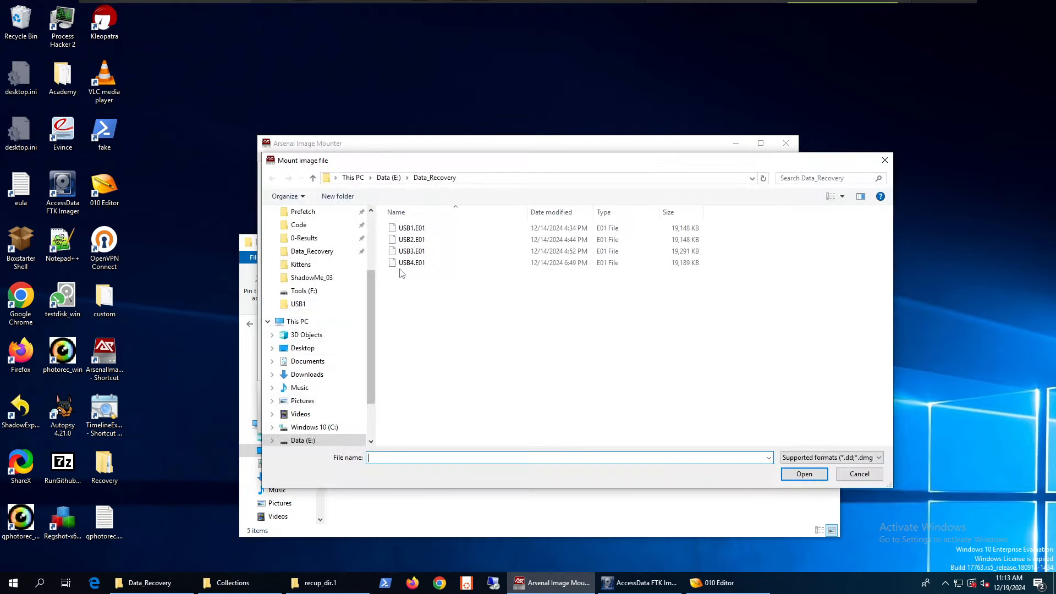
pyautogui.doubleClick(408, 255)
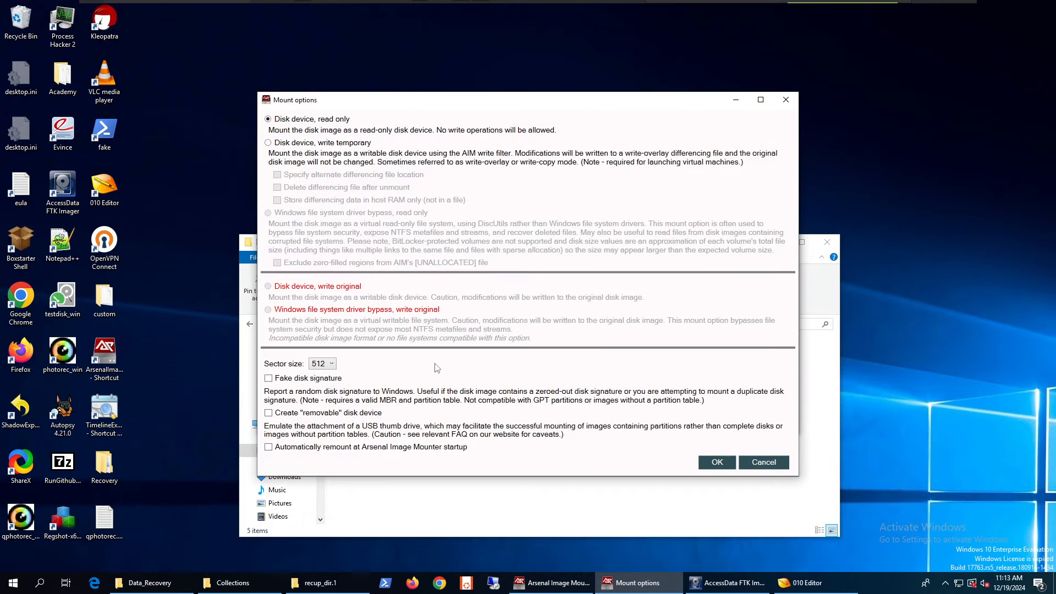
pyautogui.click(715, 463)
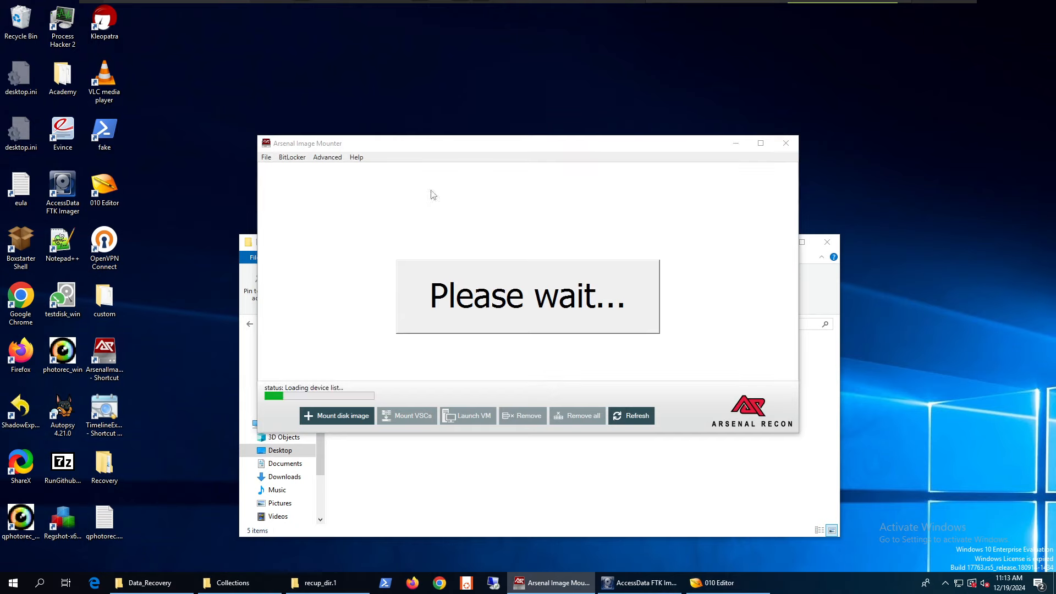
pyautogui.click(289, 176)
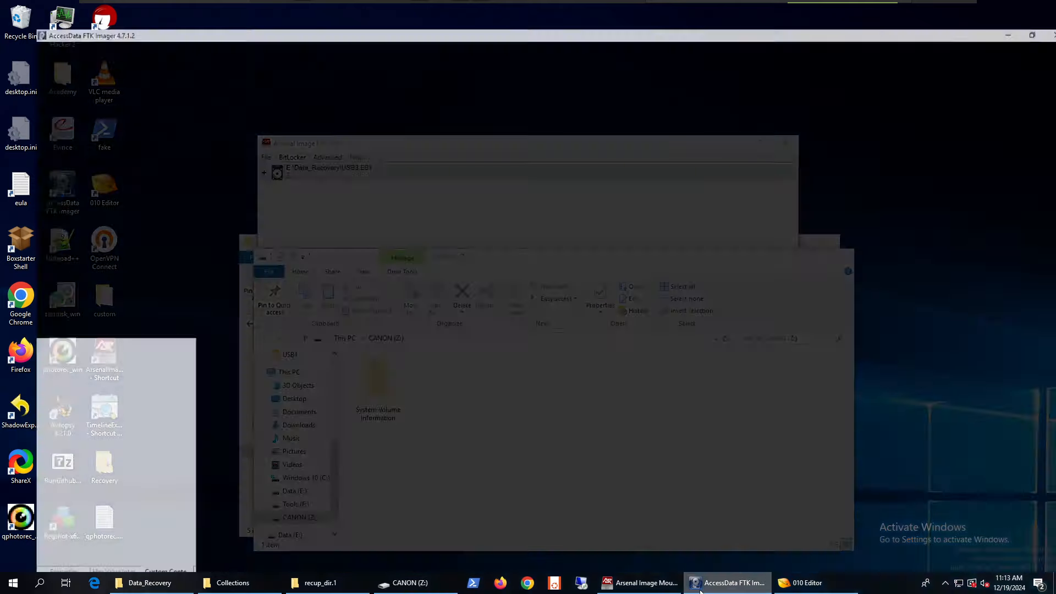
# Switch to FTK Imager, remove the existing evidence, and add physical drive PHYSICALDRIVE2, the 8GB Arsenal virtual disk, as evidence.
pyautogui.click(728, 582)
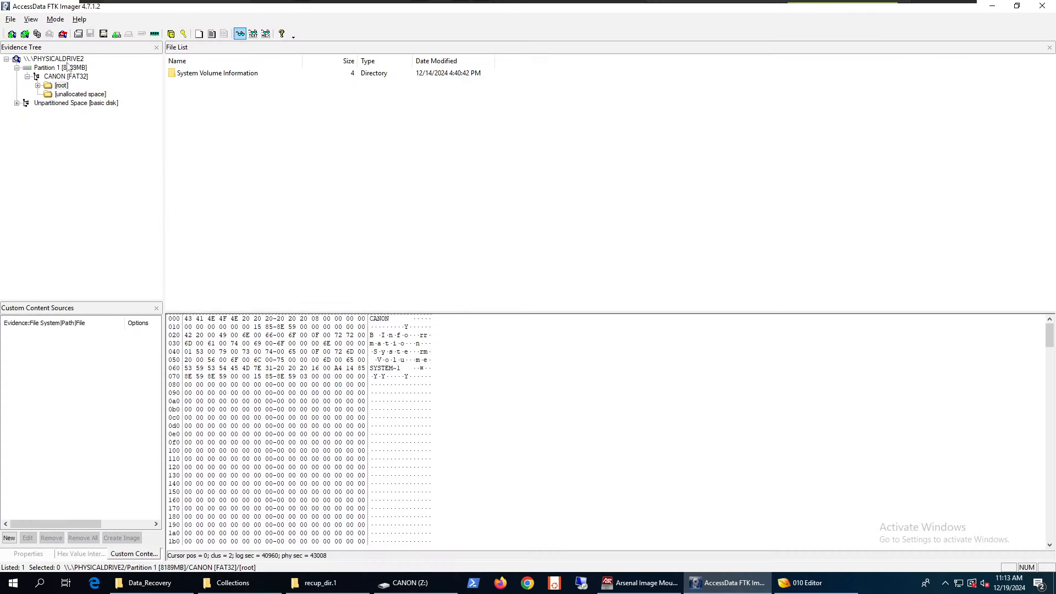
pyautogui.click(62, 34)
pyautogui.click(11, 33)
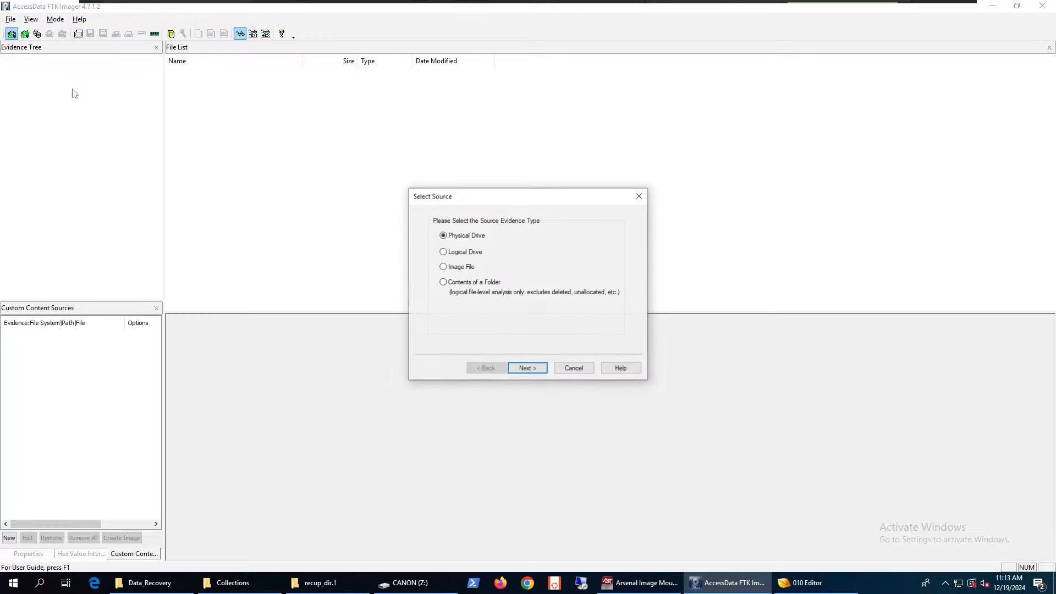
pyautogui.click(527, 369)
pyautogui.click(514, 256)
pyautogui.click(528, 282)
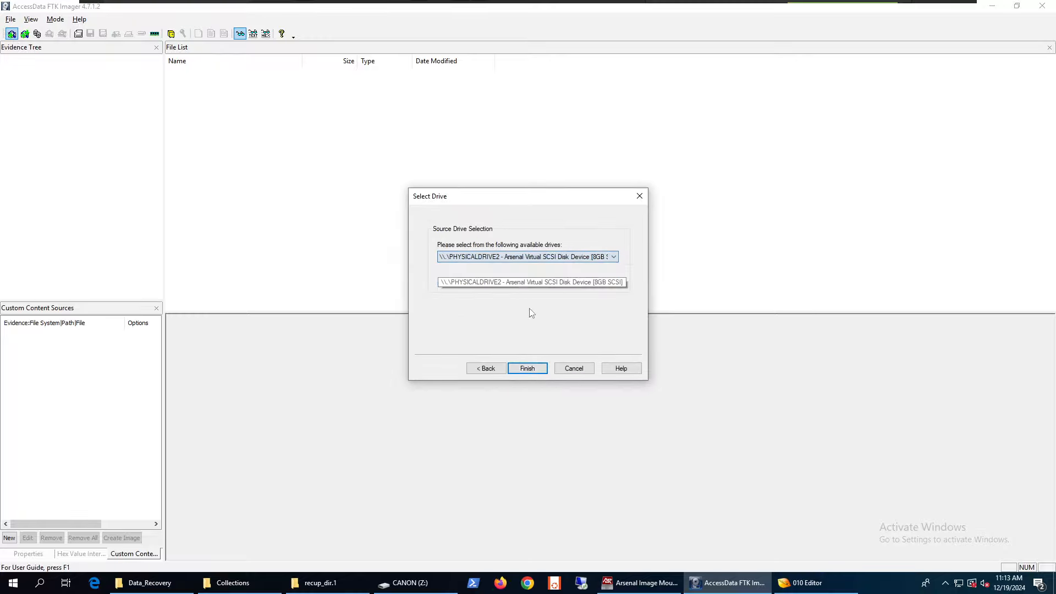
pyautogui.click(528, 368)
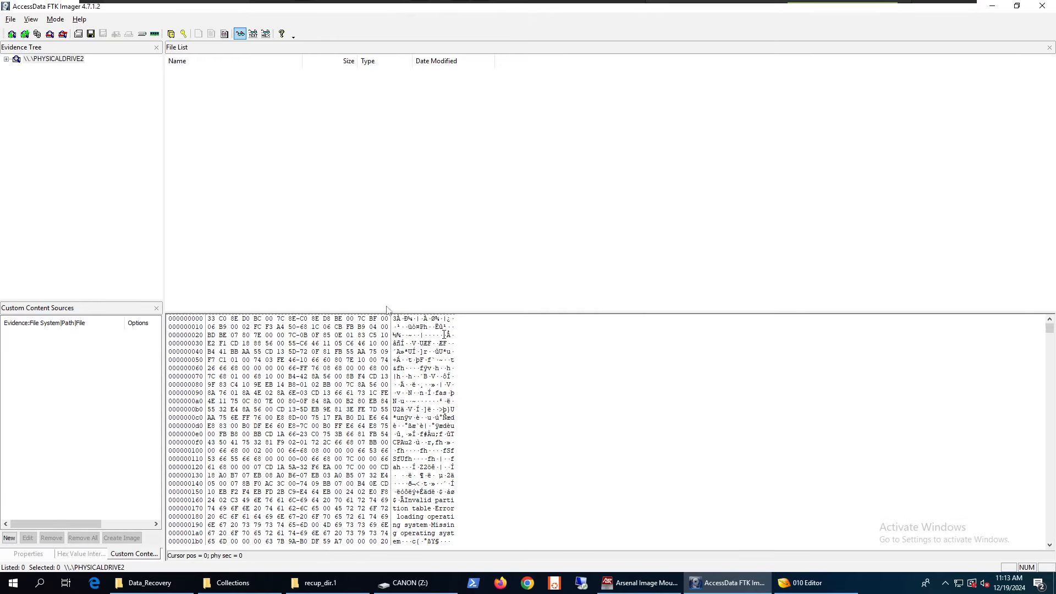
# Expand Partition 1 and its CANON [NTFS] volume, list the [root] folder's files, and dismiss the Explorer window covering them.
pyautogui.click(57, 60)
pyautogui.doubleClick(58, 59)
pyautogui.doubleClick(59, 67)
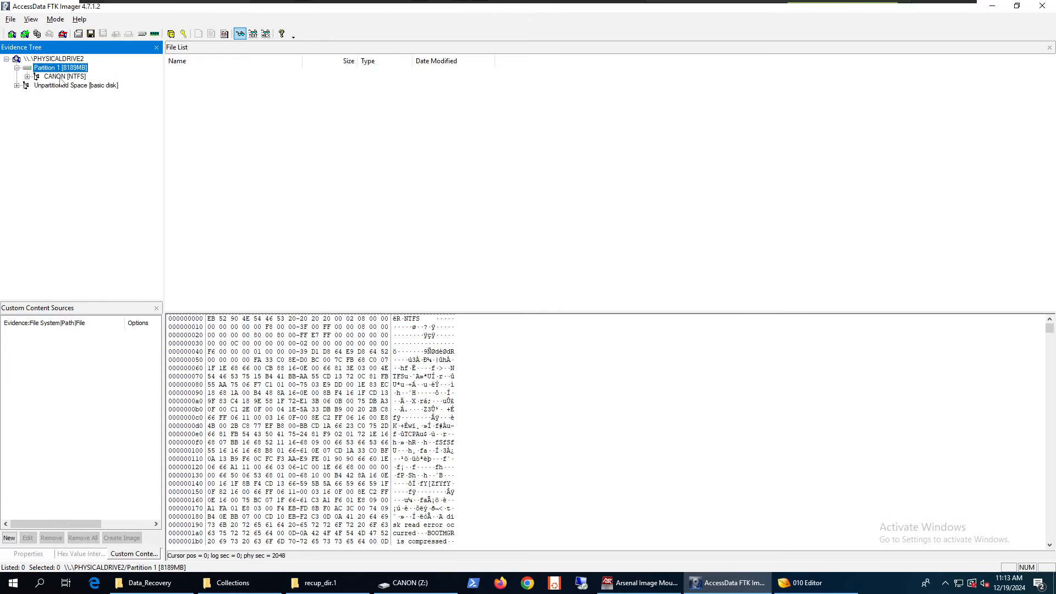
pyautogui.doubleClick(62, 77)
pyautogui.doubleClick(61, 94)
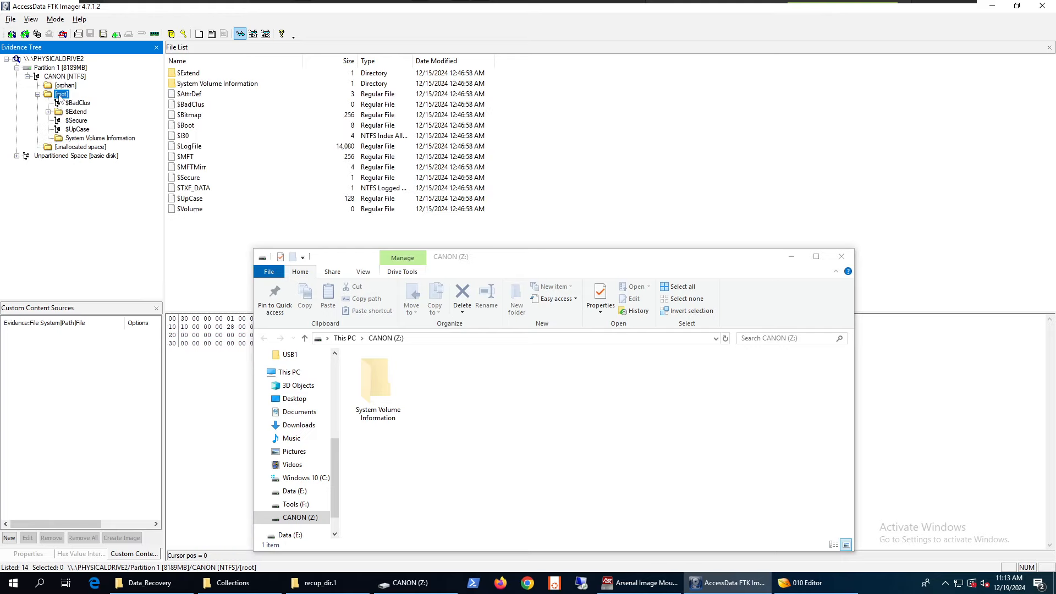
pyautogui.click(791, 257)
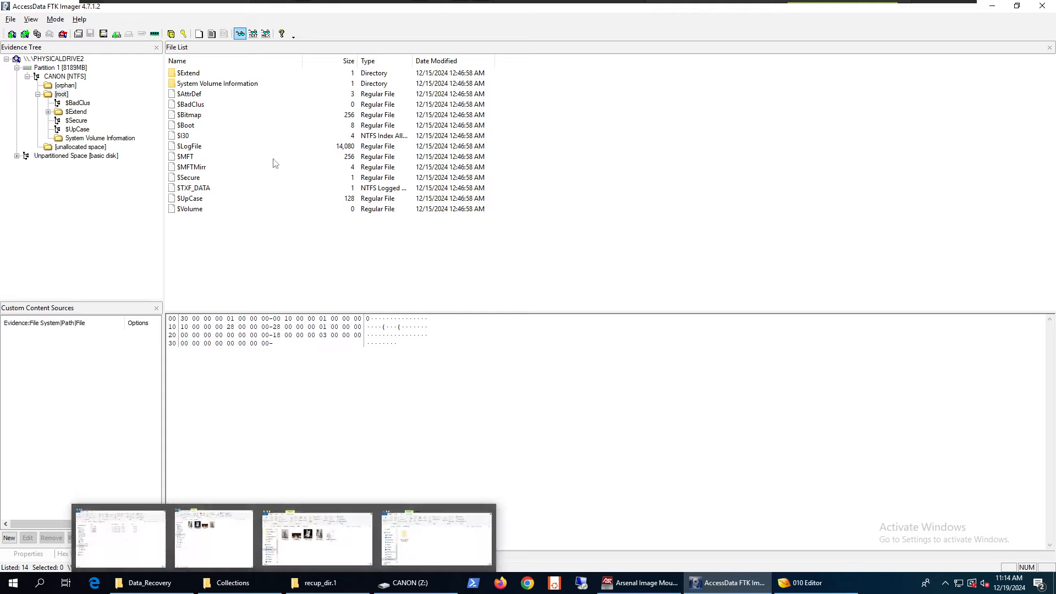
pyautogui.click(223, 260)
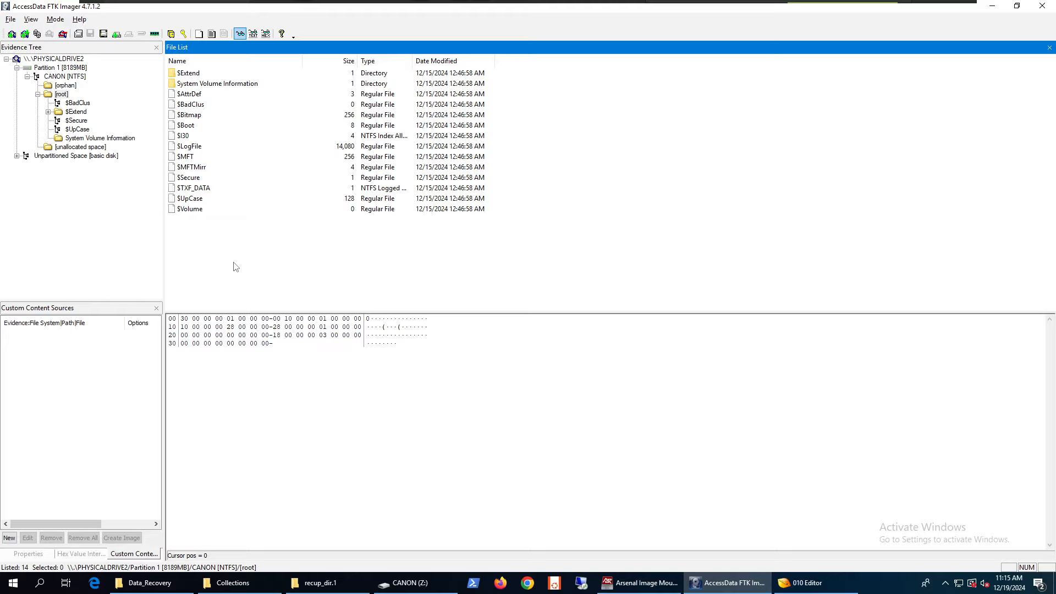
# Launch QPhotoRec, choose PhysicalDrive2 (Arsenal Virtual) as the recovery media, and select its CANON NTFS partition.
pyautogui.click(747, 581)
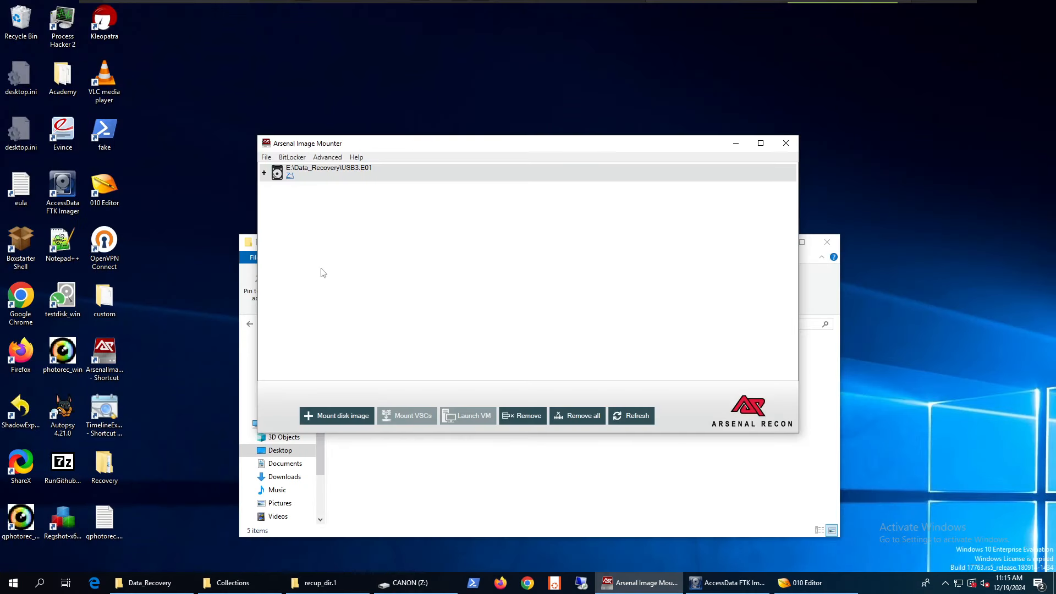
pyautogui.click(164, 384)
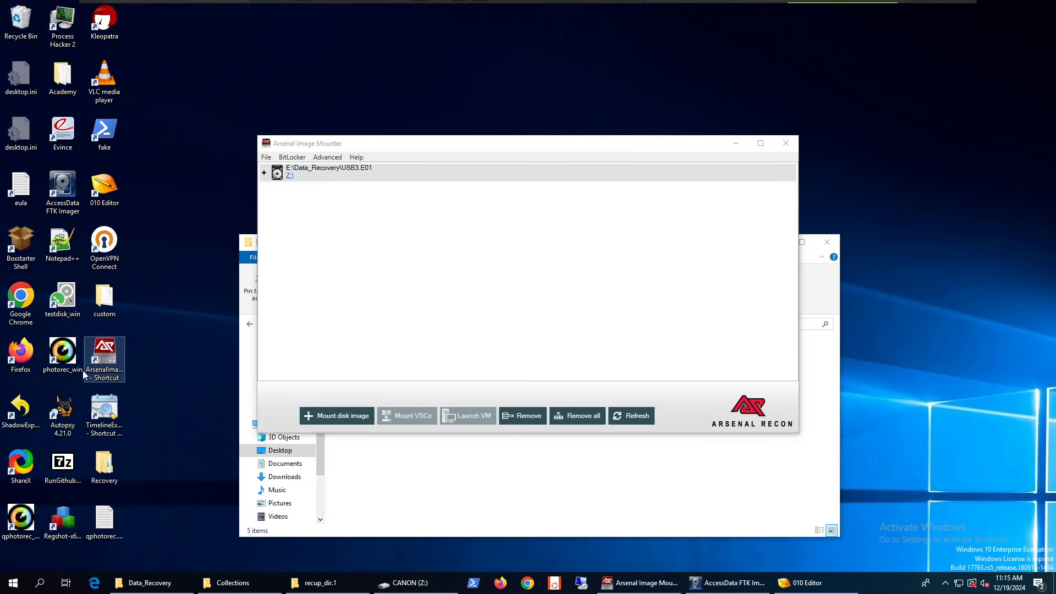
pyautogui.doubleClick(31, 520)
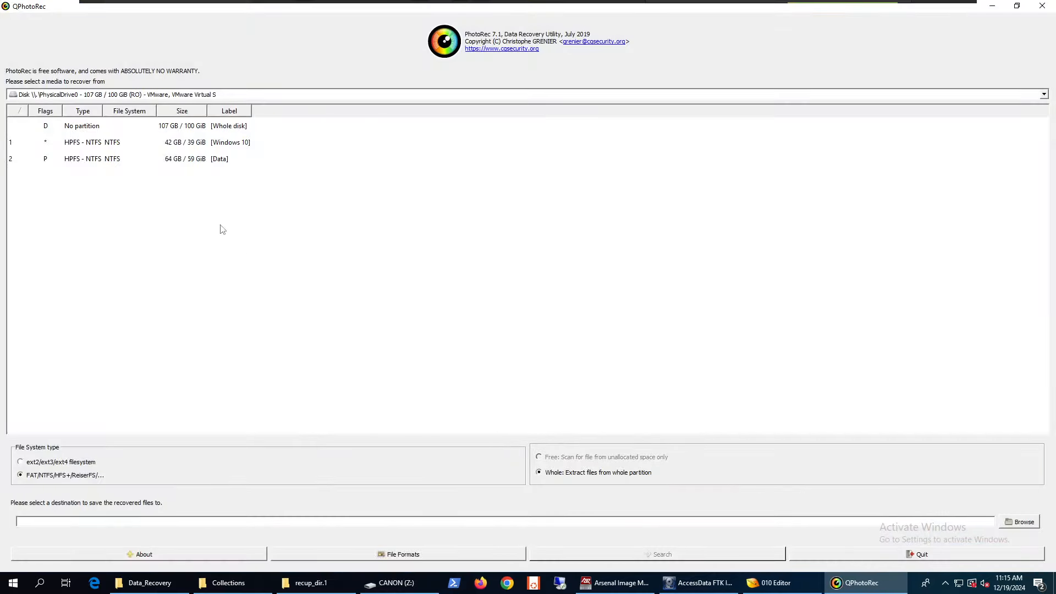
pyautogui.click(164, 95)
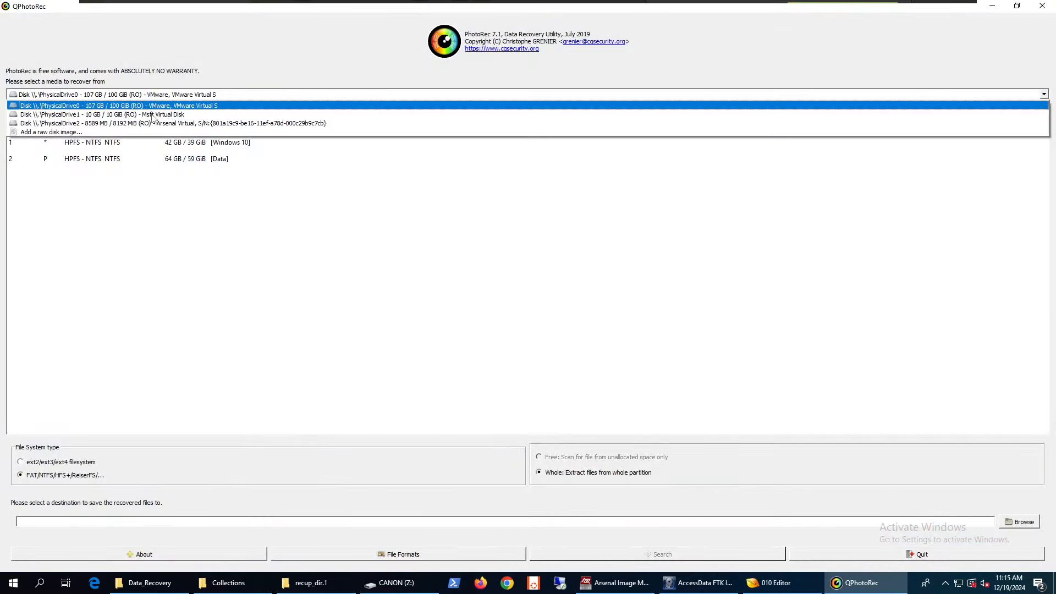
pyautogui.click(125, 123)
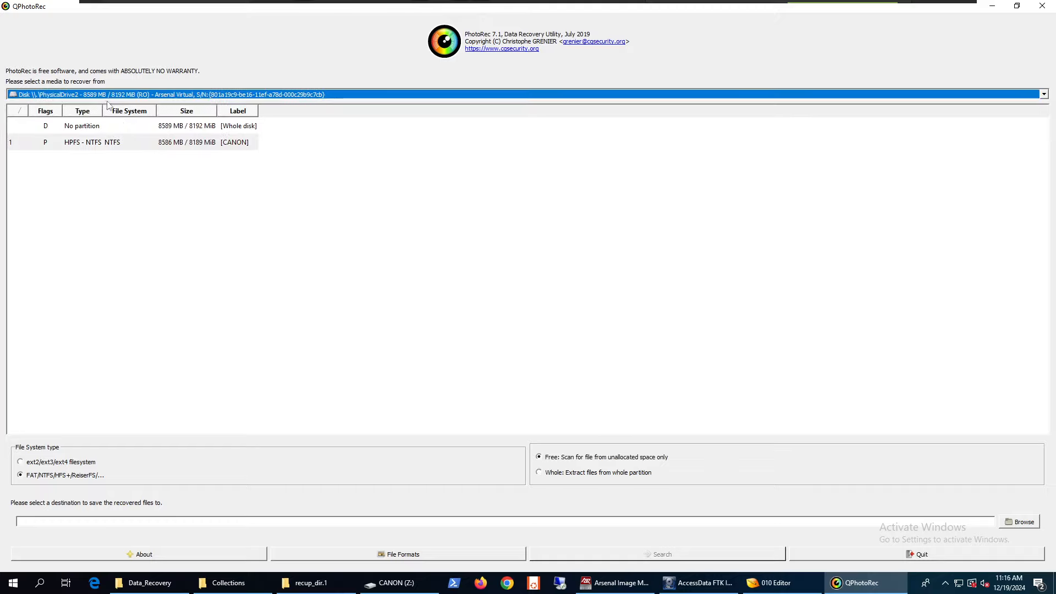
pyautogui.click(184, 144)
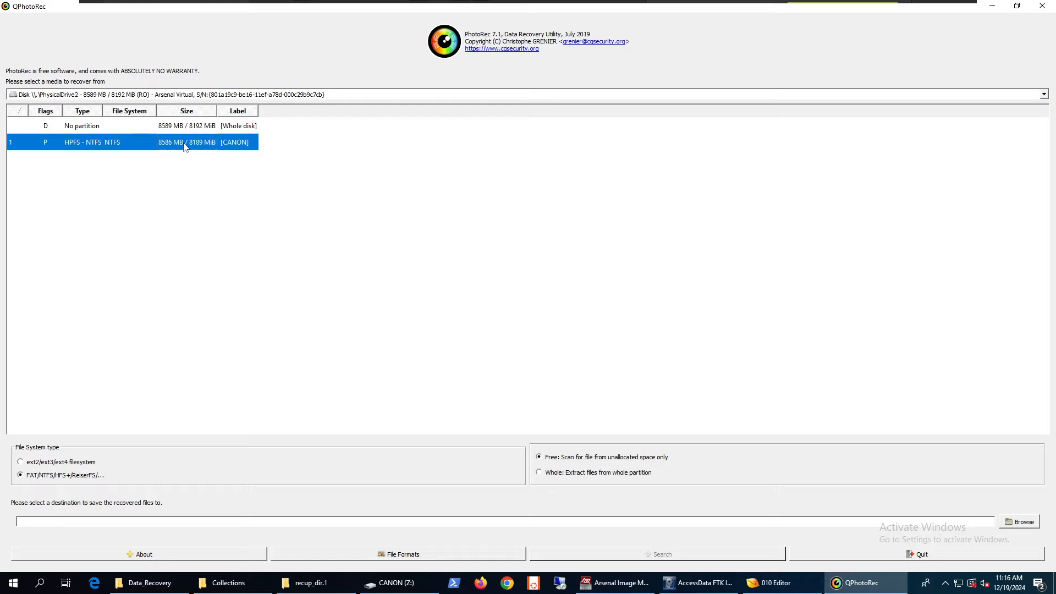
# Recover files from the whole PhysicalDrive2 disk into the Desktop/Recovery/USB3 folder, and quit QPhotoRec when the search finishes.
pyautogui.click(201, 130)
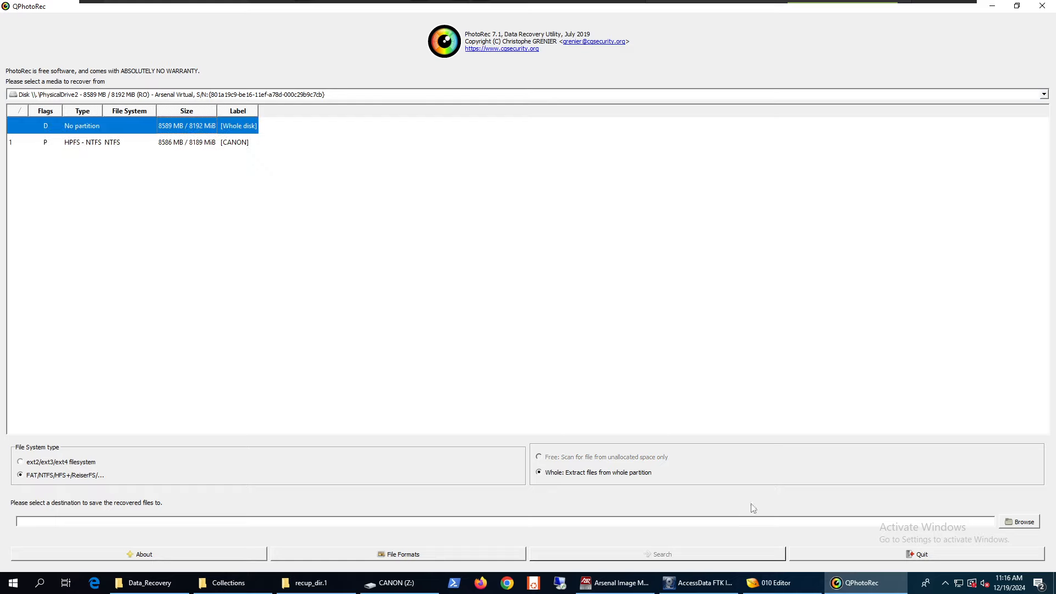
pyautogui.click(1023, 521)
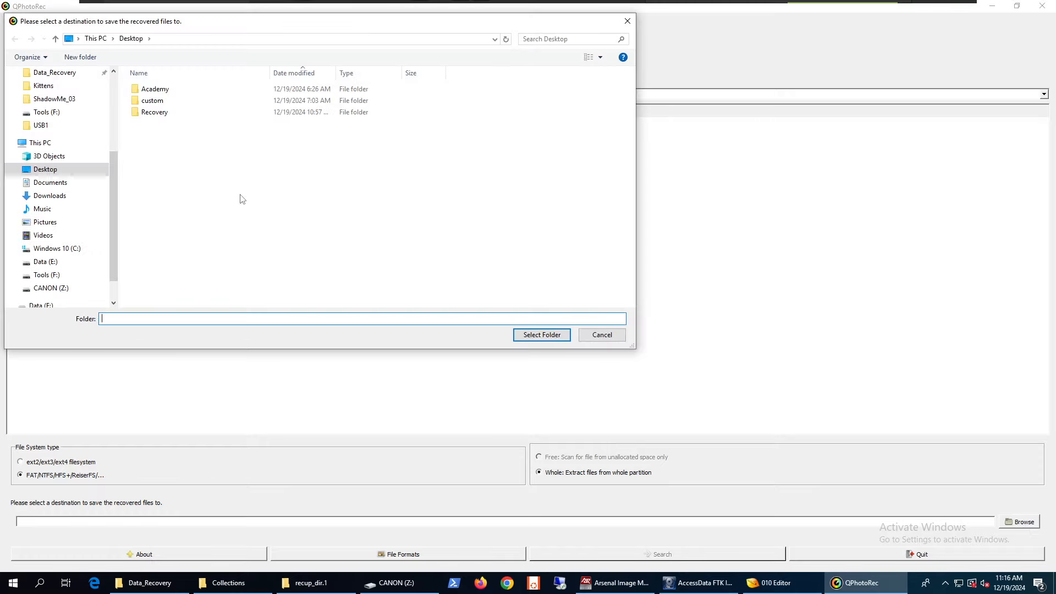
pyautogui.click(156, 116)
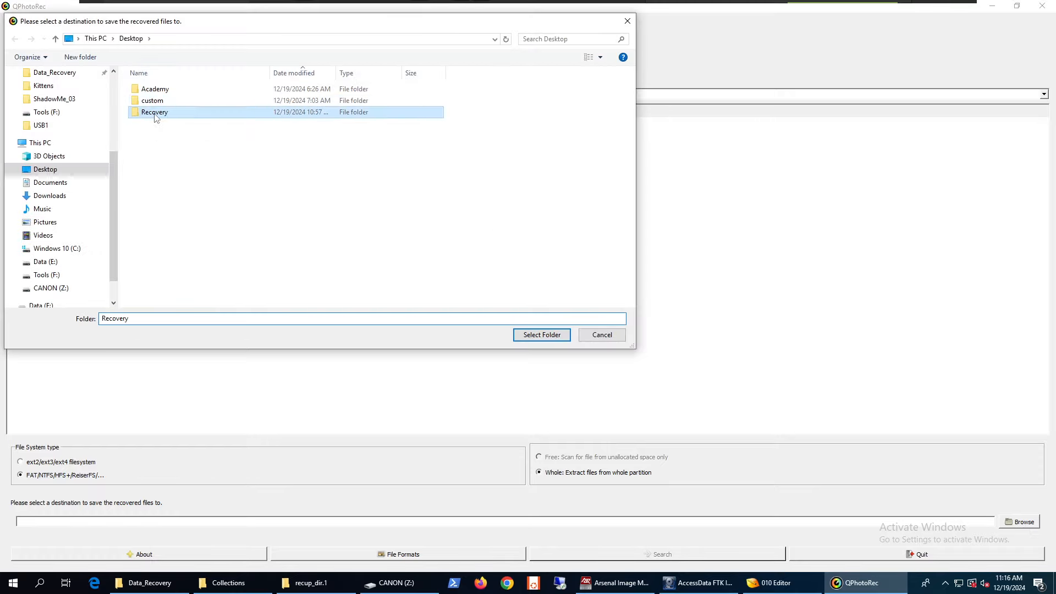
pyautogui.doubleClick(155, 113)
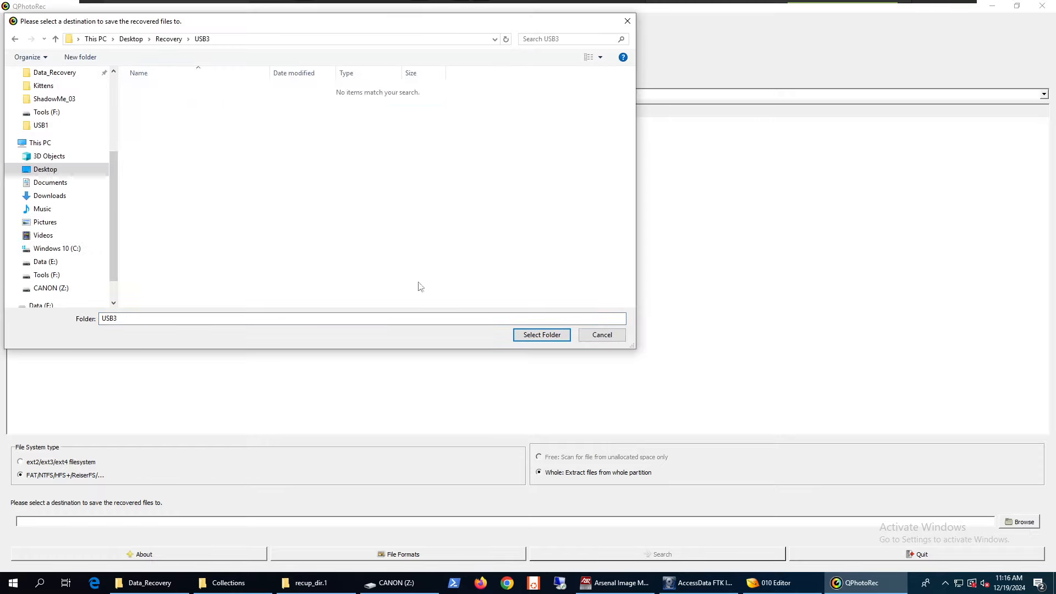
pyautogui.click(526, 335)
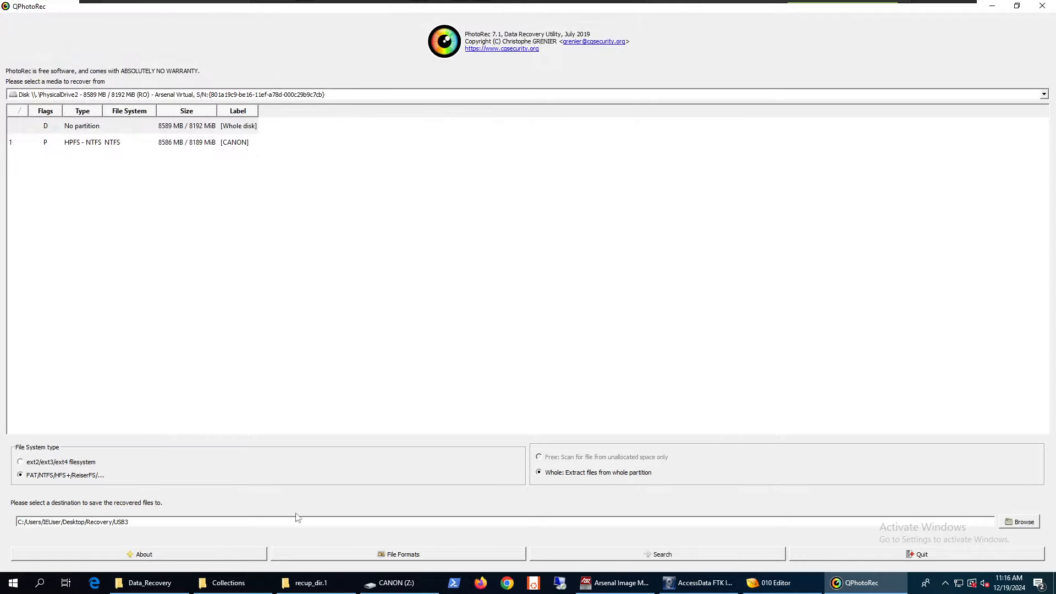
pyautogui.click(652, 555)
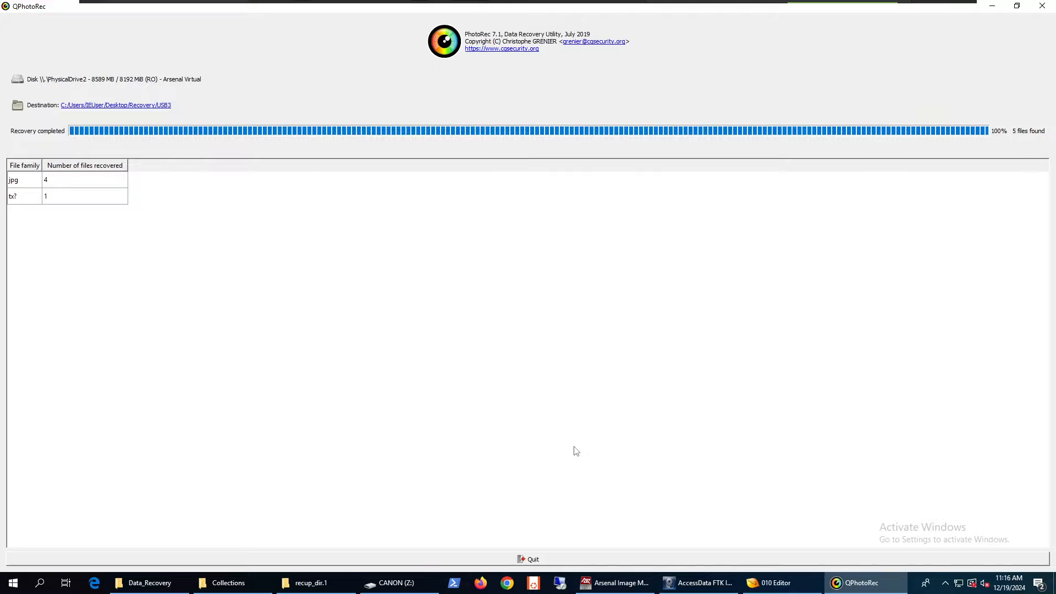
pyautogui.click(554, 558)
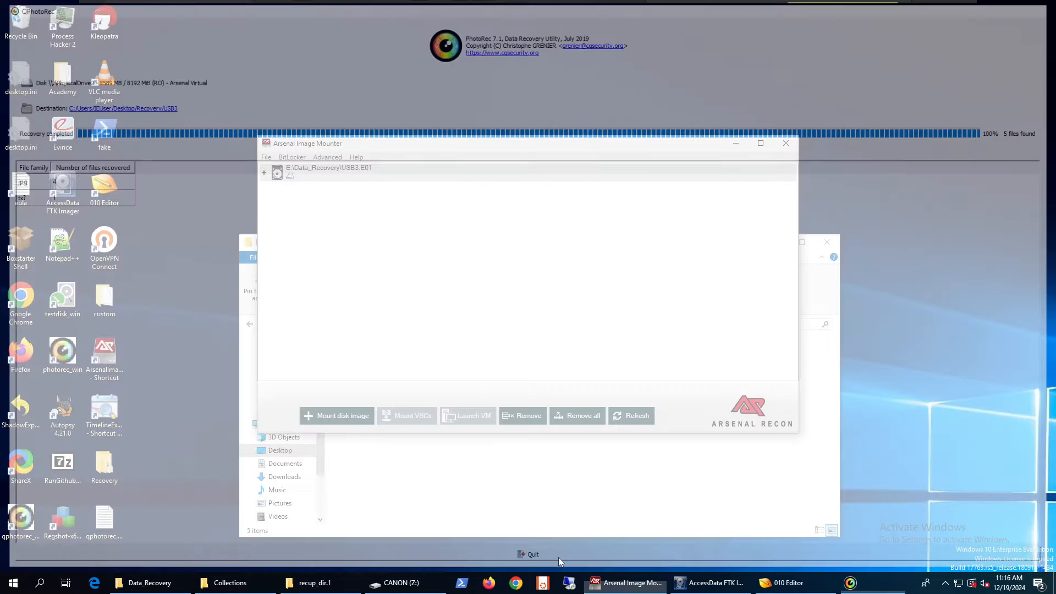
# Switch to File Explorer and open recup_dir.1 inside Recovery\USB3 to examine the recovered files.
pyautogui.click(343, 583)
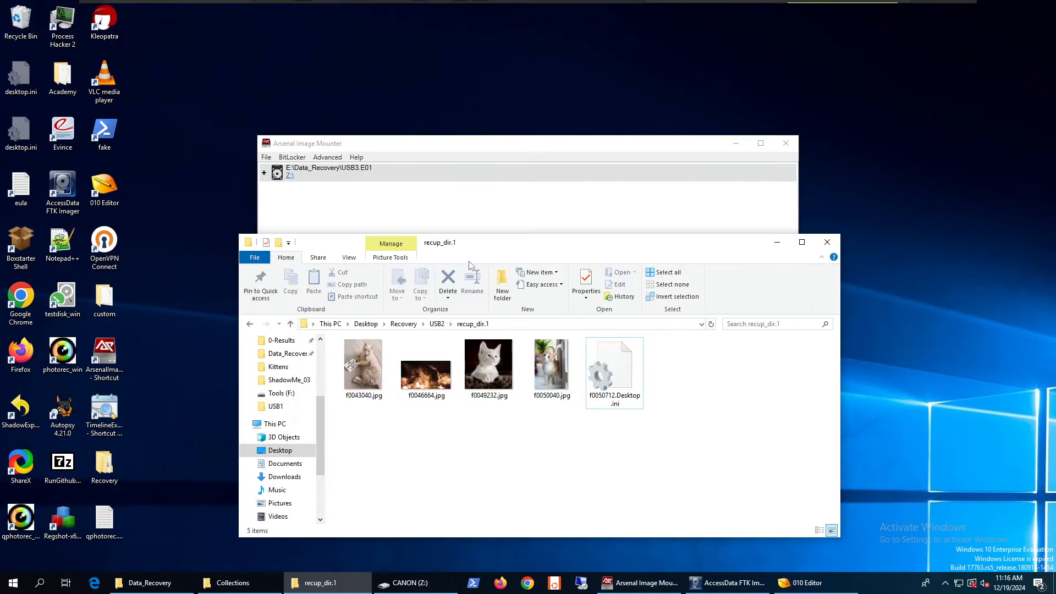
pyautogui.click(416, 326)
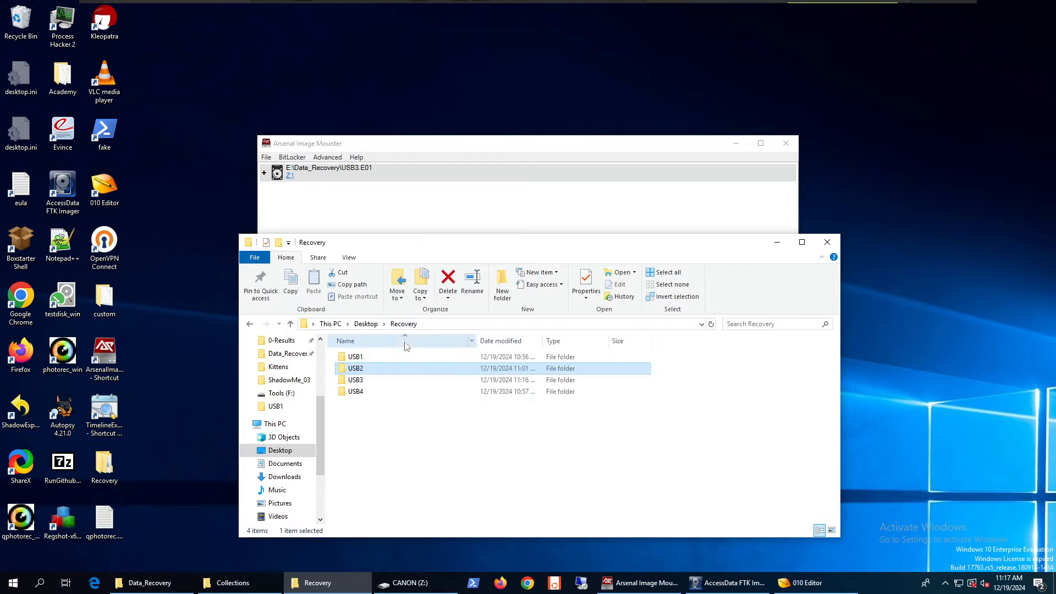
pyautogui.click(355, 381)
pyautogui.doubleClick(355, 382)
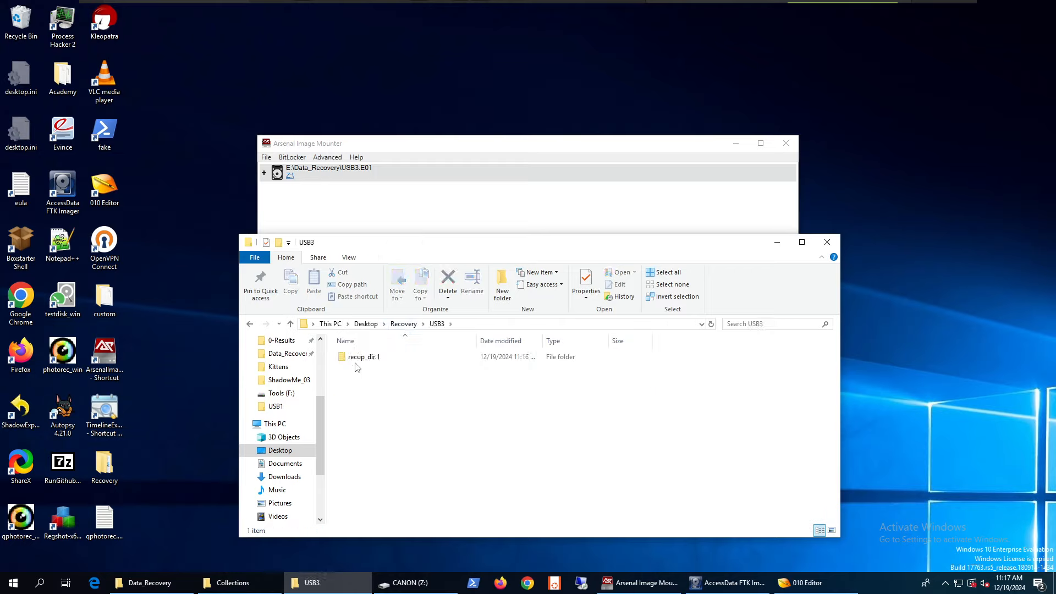
pyautogui.doubleClick(357, 359)
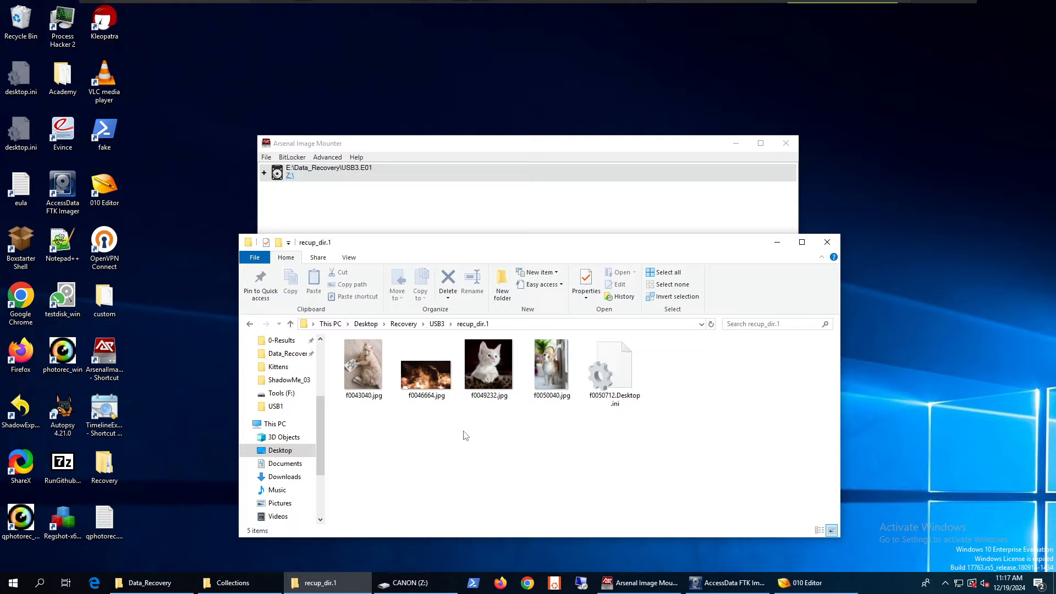
# Switch to Arsenal Image Mounter, remove all mounted images, and mount USB4.E01 as a read-only disk device with sector size 512.
pyautogui.moveTo(333, 589)
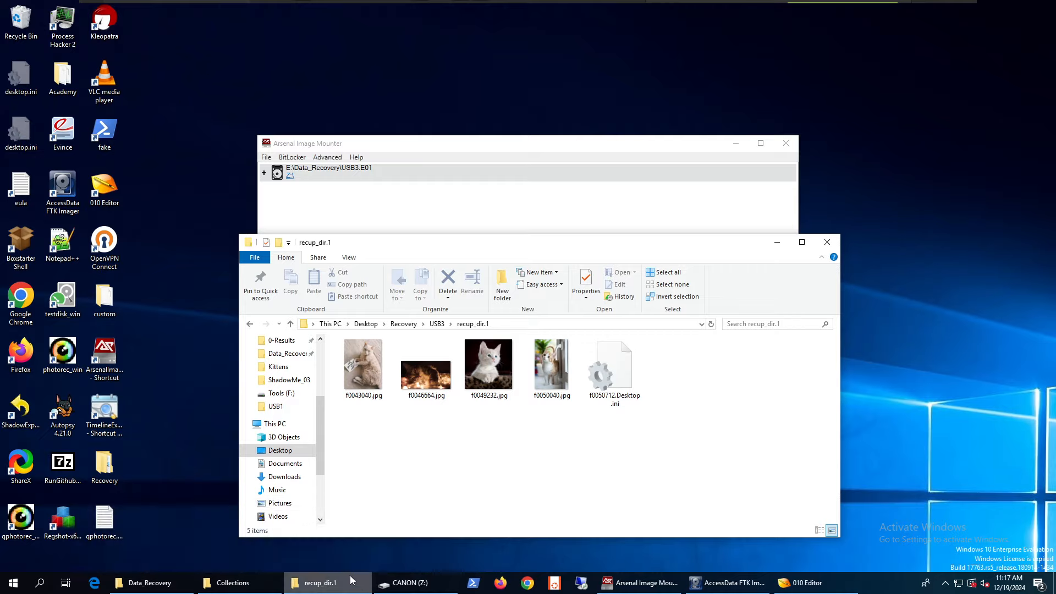
pyautogui.click(641, 582)
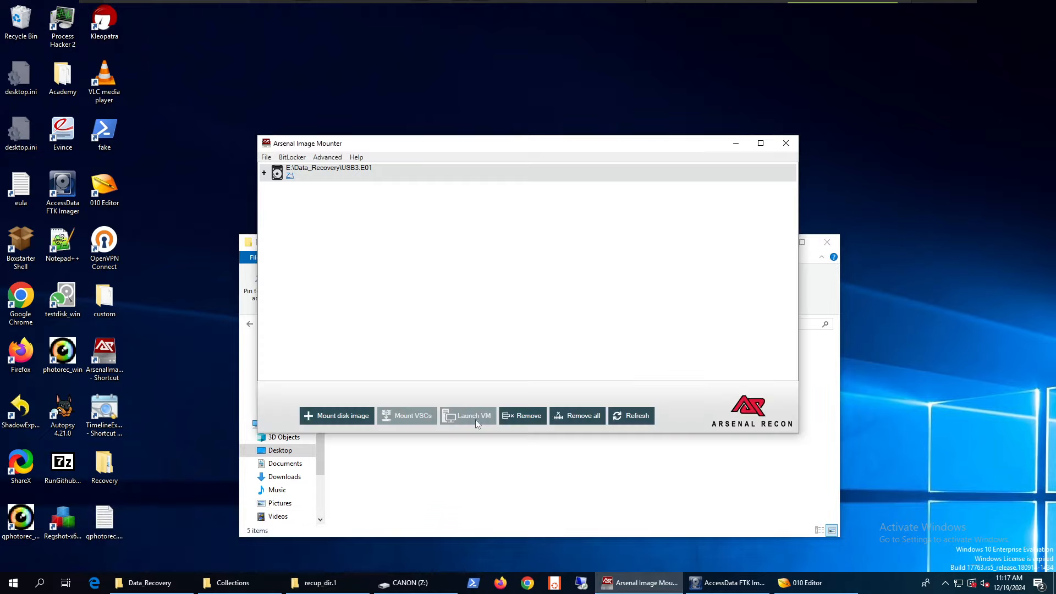
pyautogui.click(577, 417)
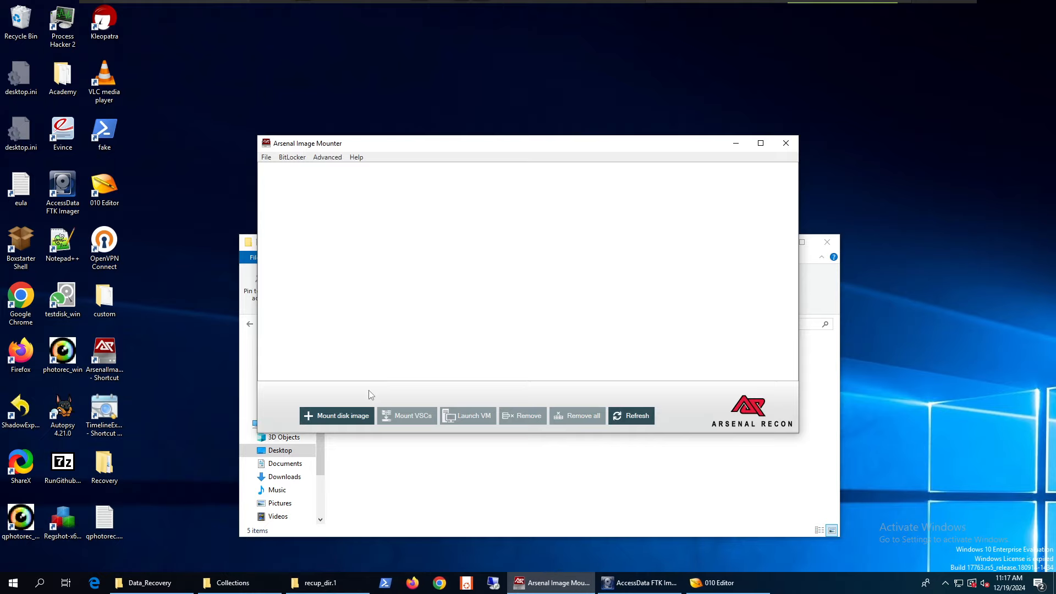
pyautogui.click(358, 416)
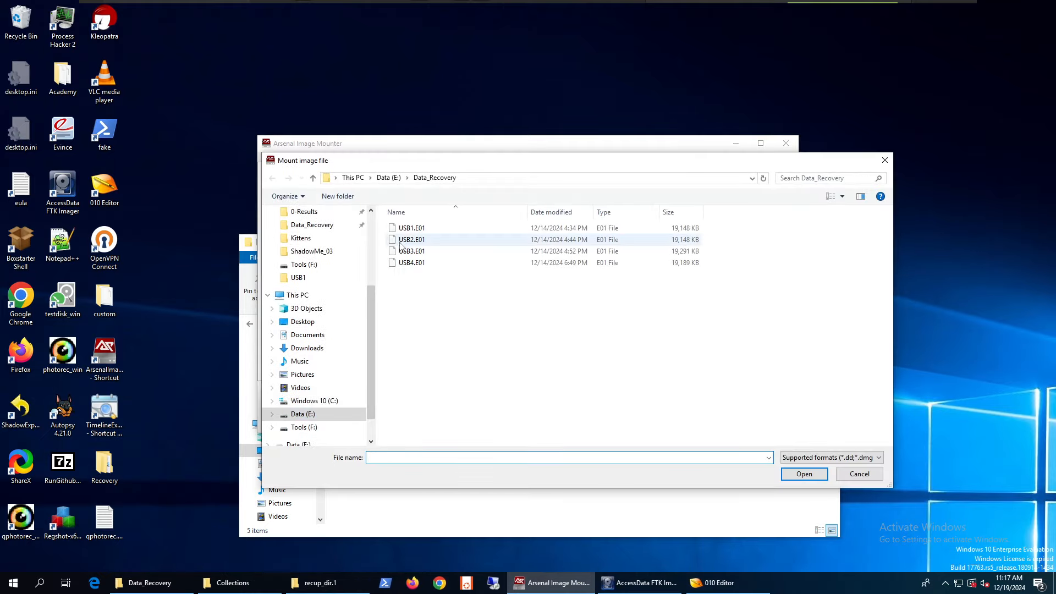
pyautogui.doubleClick(409, 267)
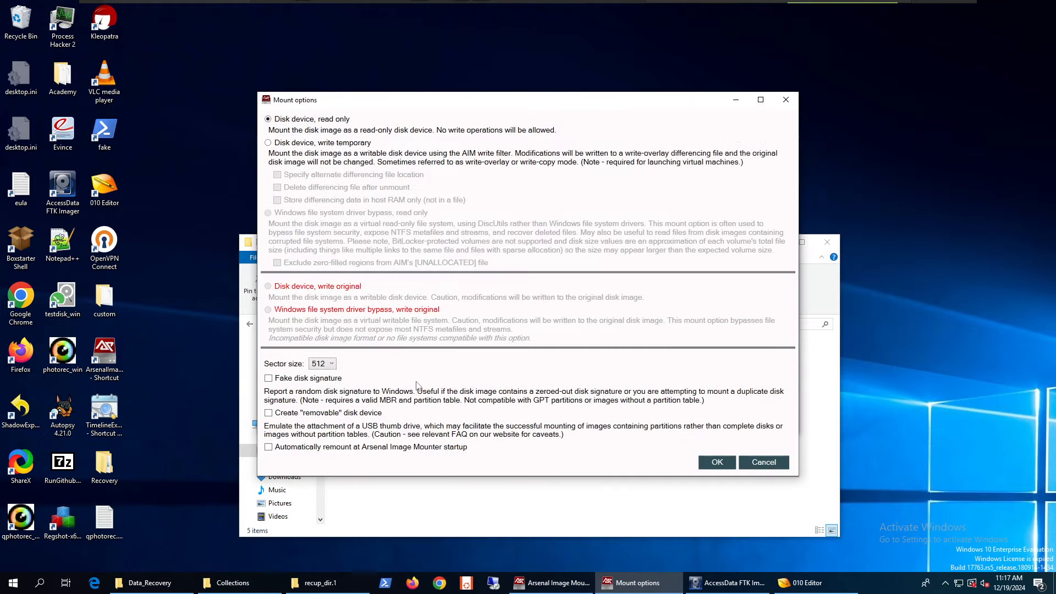
pyautogui.click(717, 462)
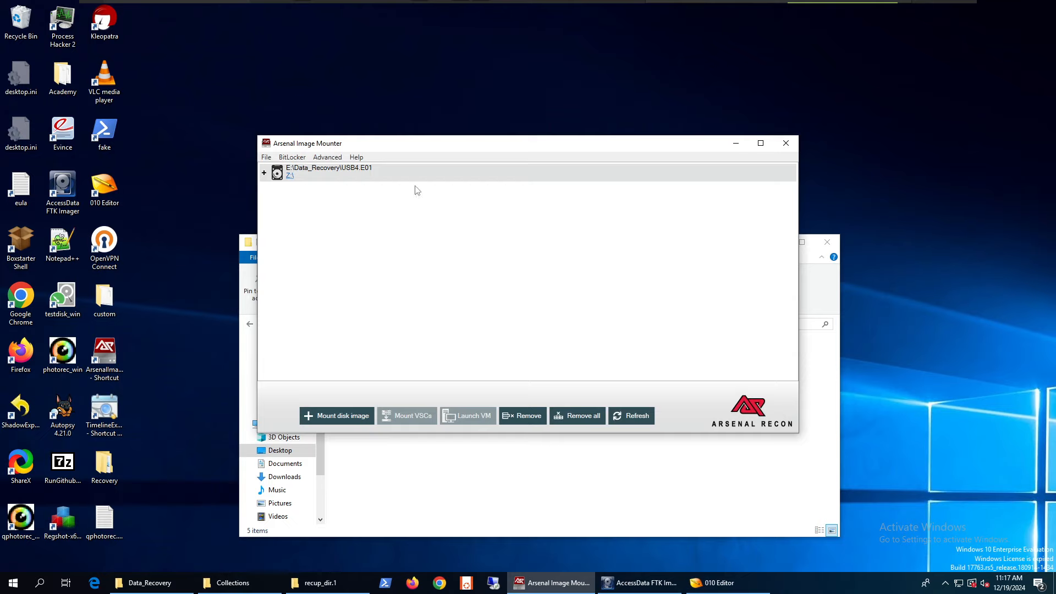
# Open the mounted USB4 image's Z: volume in File Explorer to examine its contents, closing and reopening it.
pyautogui.click(289, 176)
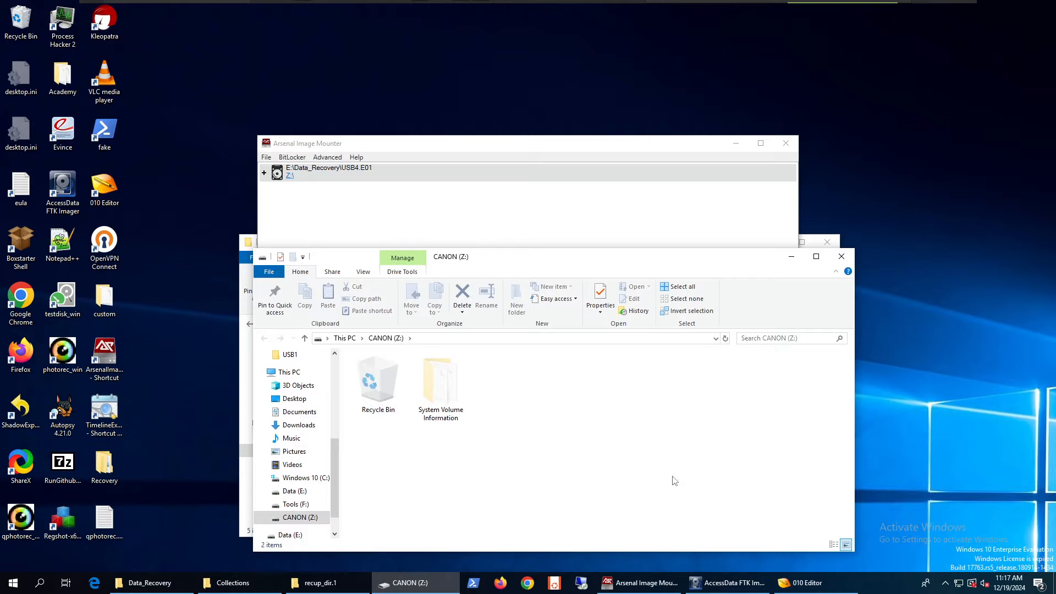
pyautogui.click(841, 257)
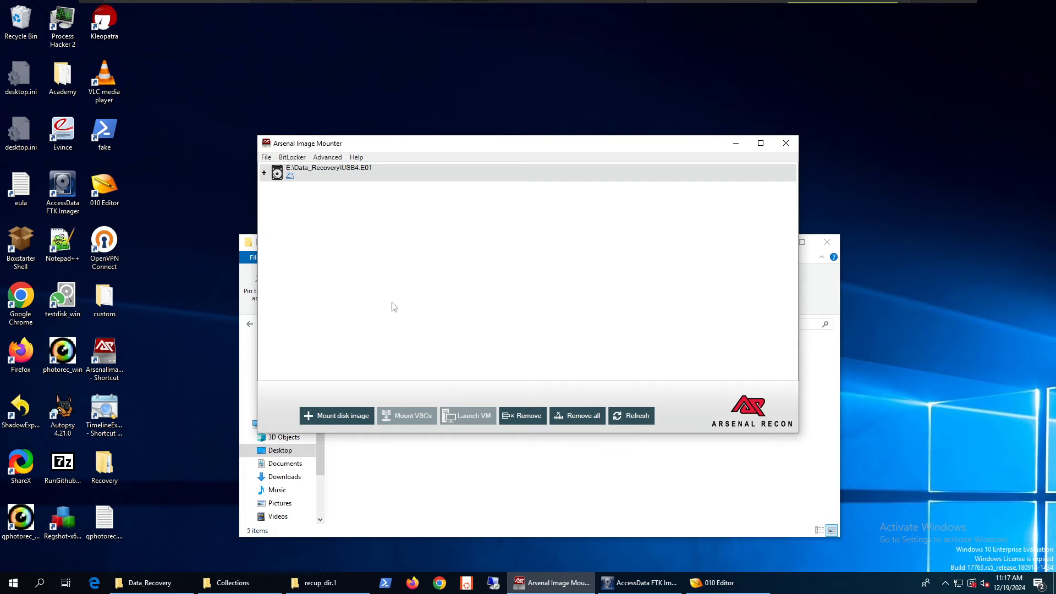
pyautogui.click(288, 176)
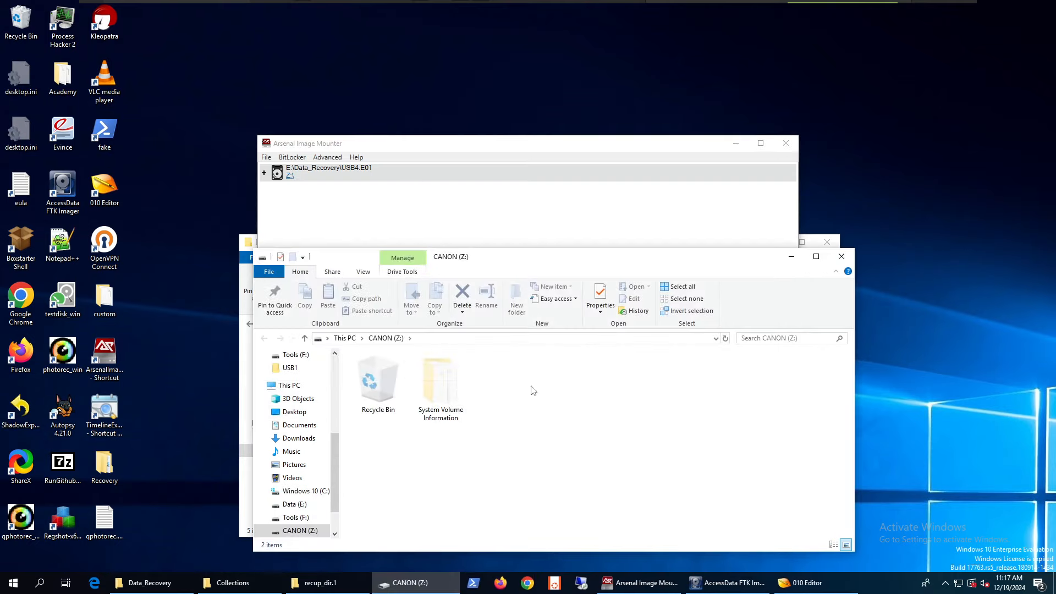
# Check the file system and space usage in the properties of the CANON (Z:) drive.
pyautogui.rightClick(416, 527)
pyautogui.click(467, 512)
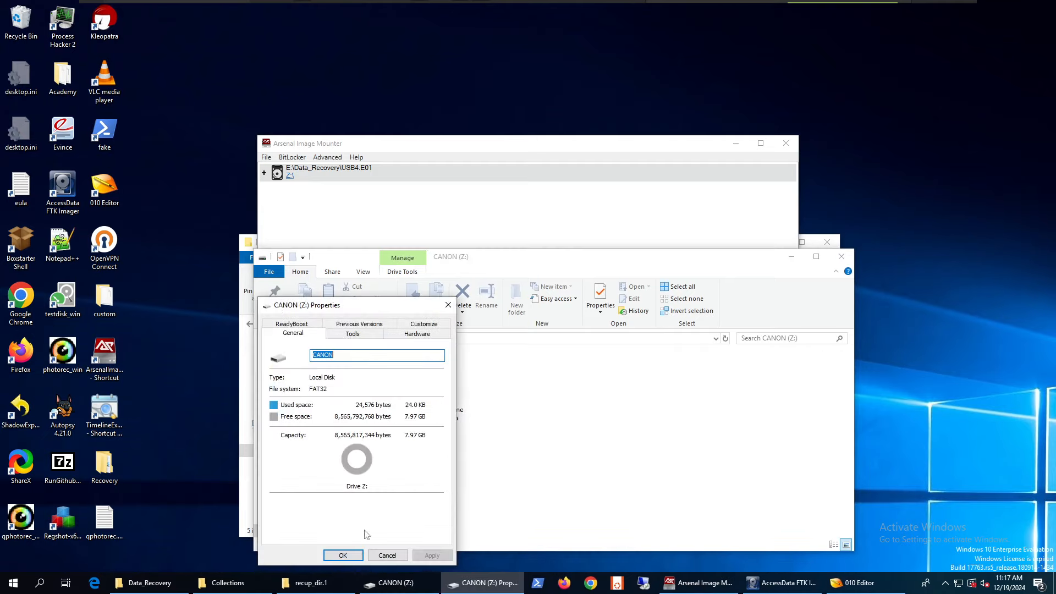
pyautogui.click(352, 560)
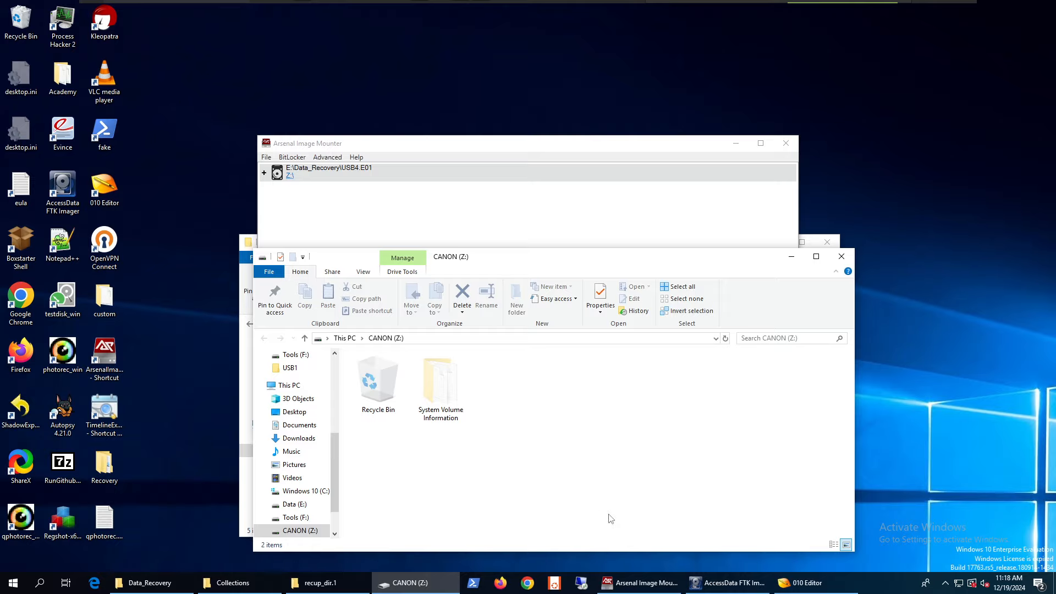
# In FTK Imager, remove all existing evidence and add the physical drive \\.\PHYSICALDRIVE2 as a new evidence item.
pyautogui.click(728, 583)
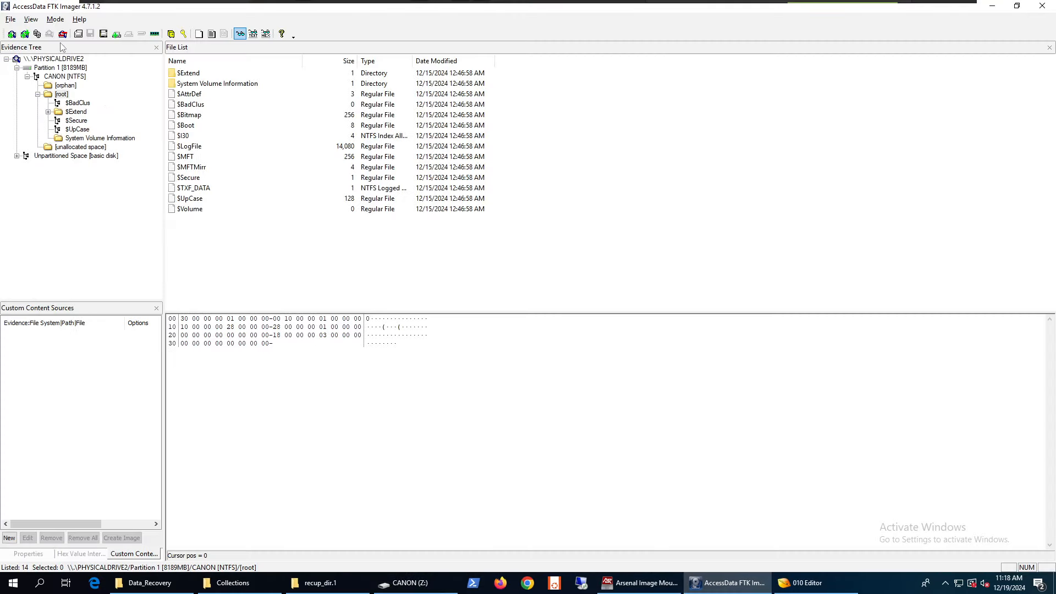
pyautogui.click(62, 34)
pyautogui.click(11, 34)
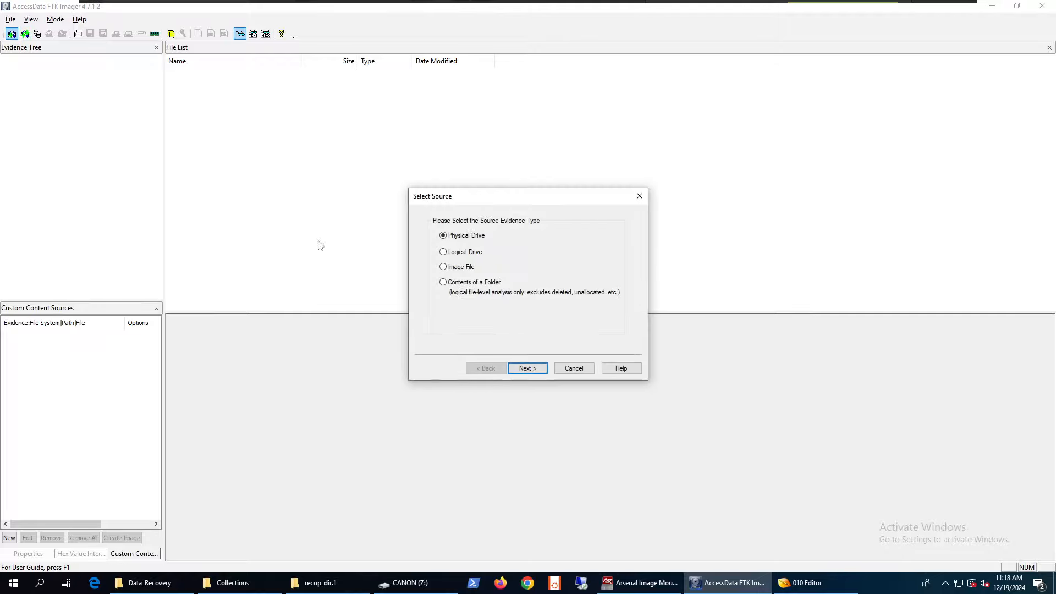
pyautogui.click(527, 368)
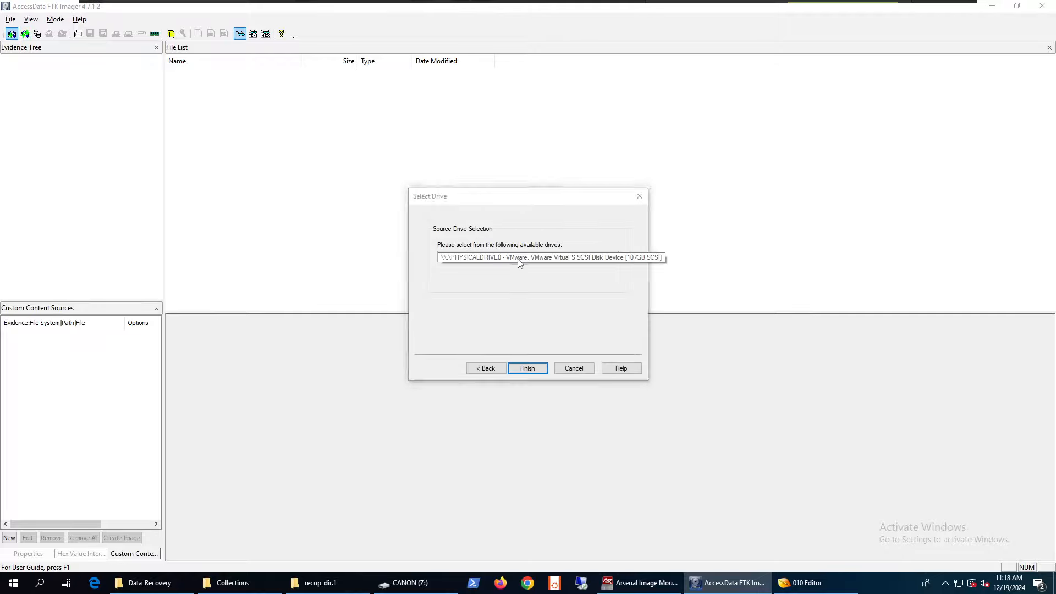
pyautogui.click(514, 258)
pyautogui.click(512, 284)
pyautogui.click(527, 368)
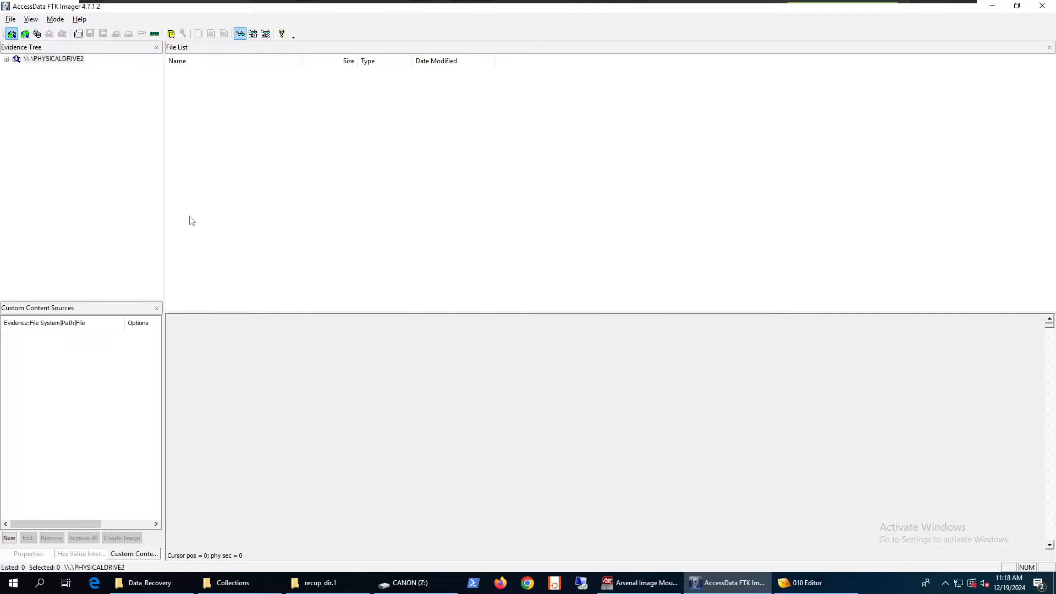
# Expand Partition 1 and its CANON [FAT32] volume in the evidence tree and list the [root] folder's contents.
pyautogui.doubleClick(61, 68)
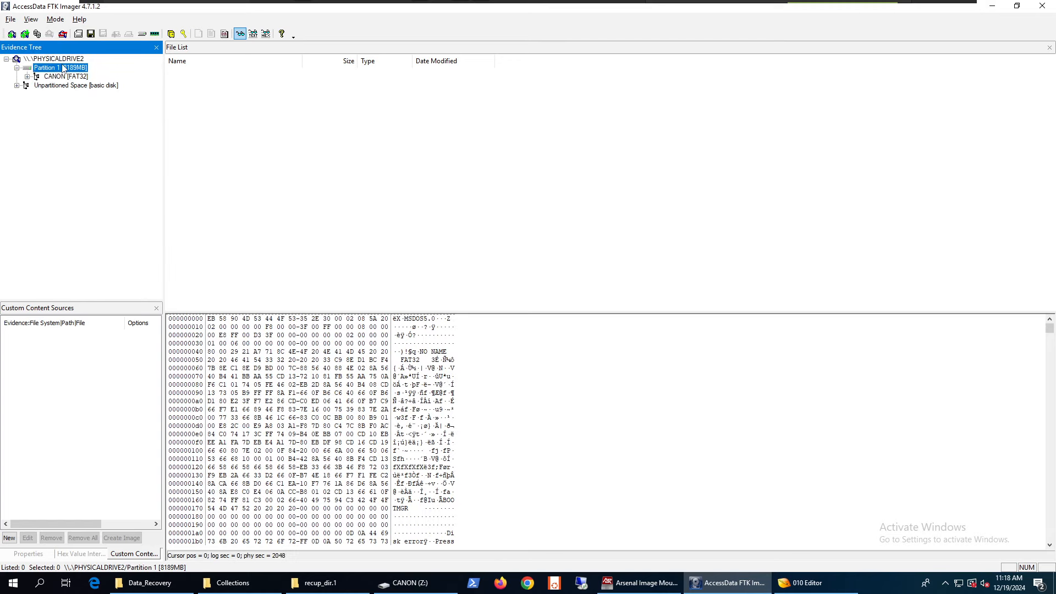
pyautogui.doubleClick(68, 77)
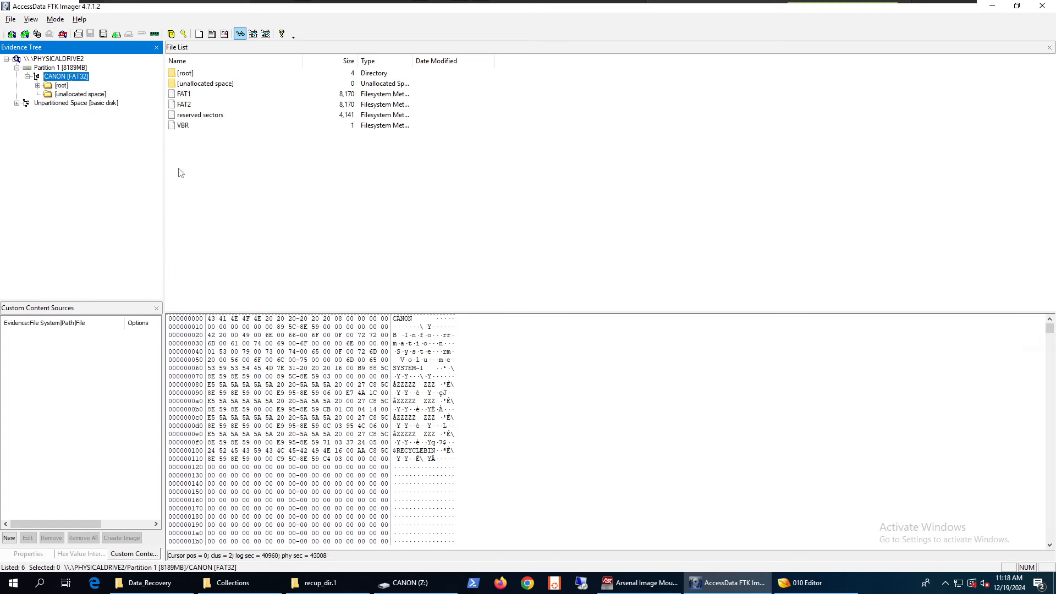
pyautogui.click(62, 86)
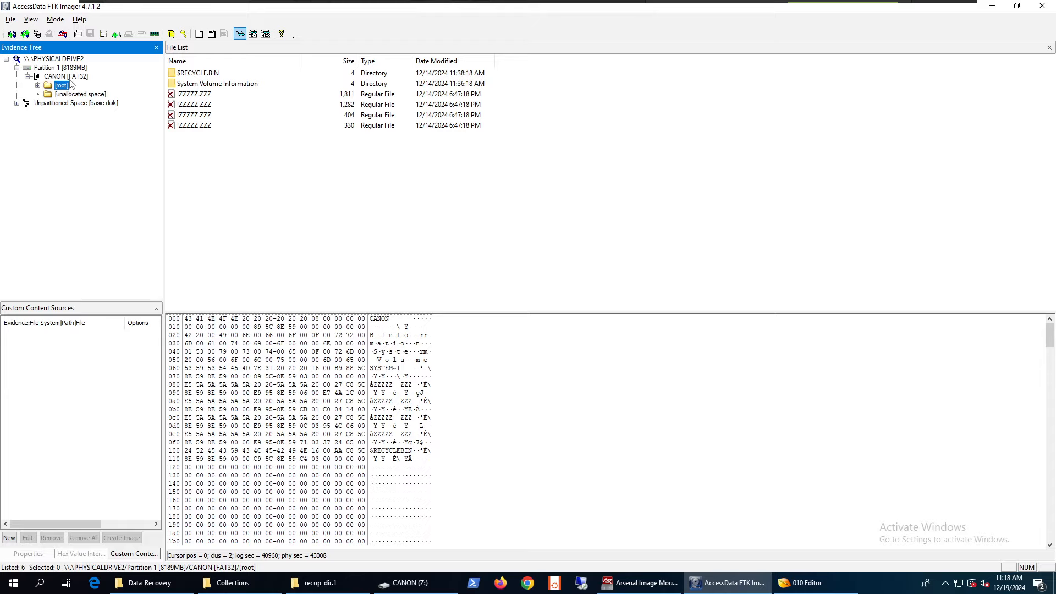
# Examine the hex contents of each of the deleted !ZZZZZ.ZZZ files in the root folder.
pyautogui.click(195, 94)
pyautogui.scroll(-1, 410, 356)
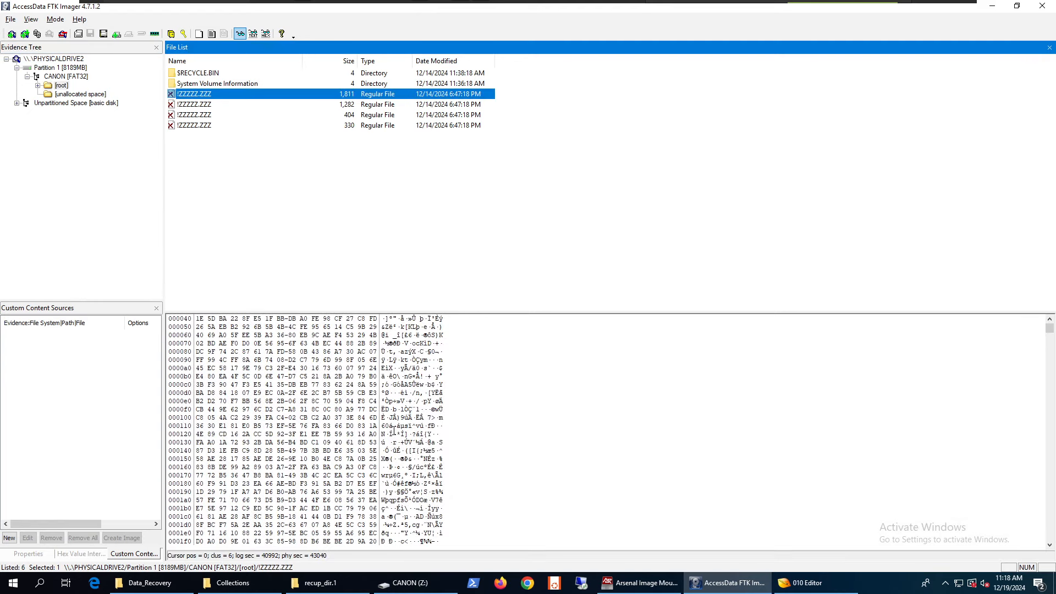
pyautogui.scroll(1, 409, 357)
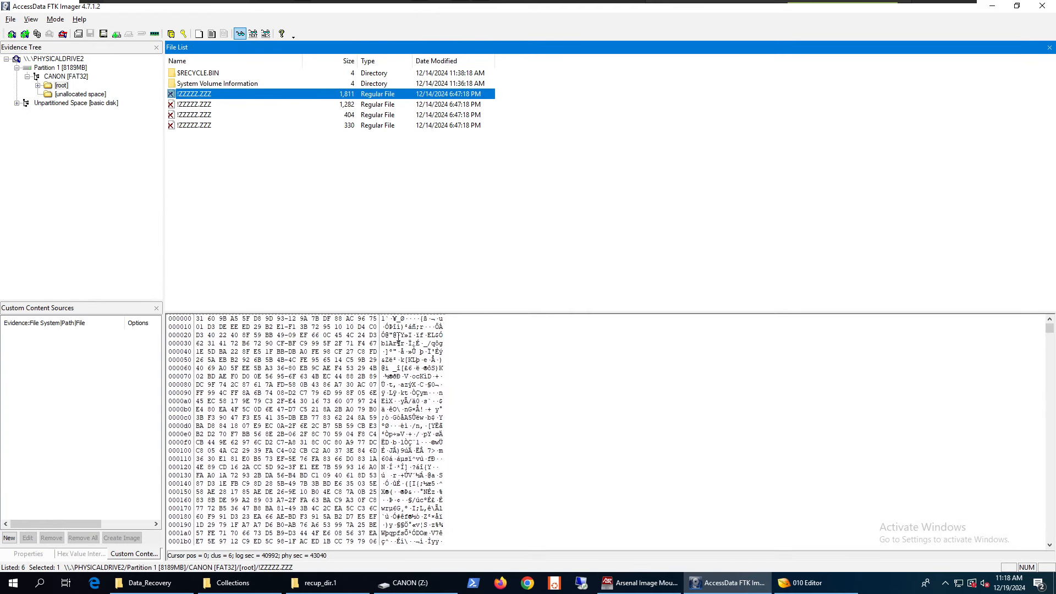
pyautogui.moveTo(1050, 328)
pyautogui.mouseDown()
pyautogui.moveTo(1046, 438)
pyautogui.moveTo(1041, 330)
pyautogui.mouseUp()
pyautogui.click(191, 105)
pyautogui.click(196, 115)
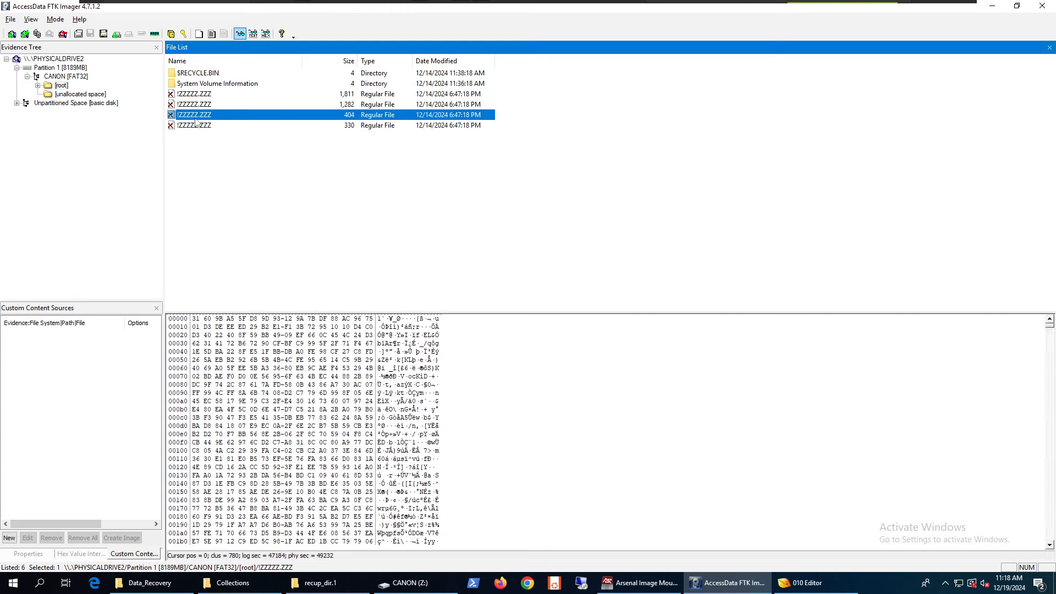
pyautogui.click(192, 126)
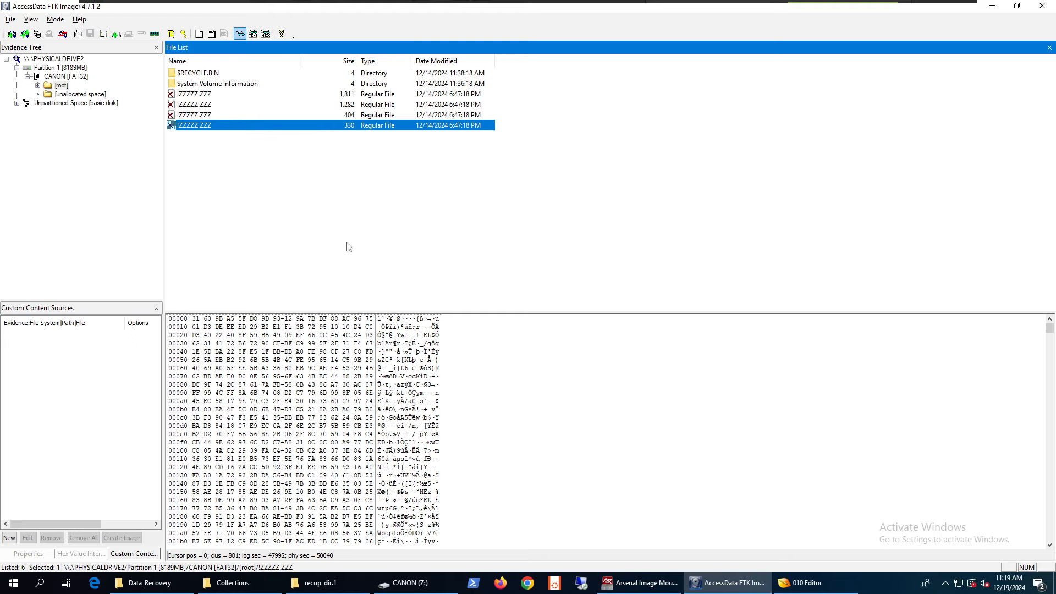
# Switch to QPhotoRec and choose \\.\PhysicalDrive2, the Arsenal Virtual disk, as the media to recover from.
pyautogui.click(756, 584)
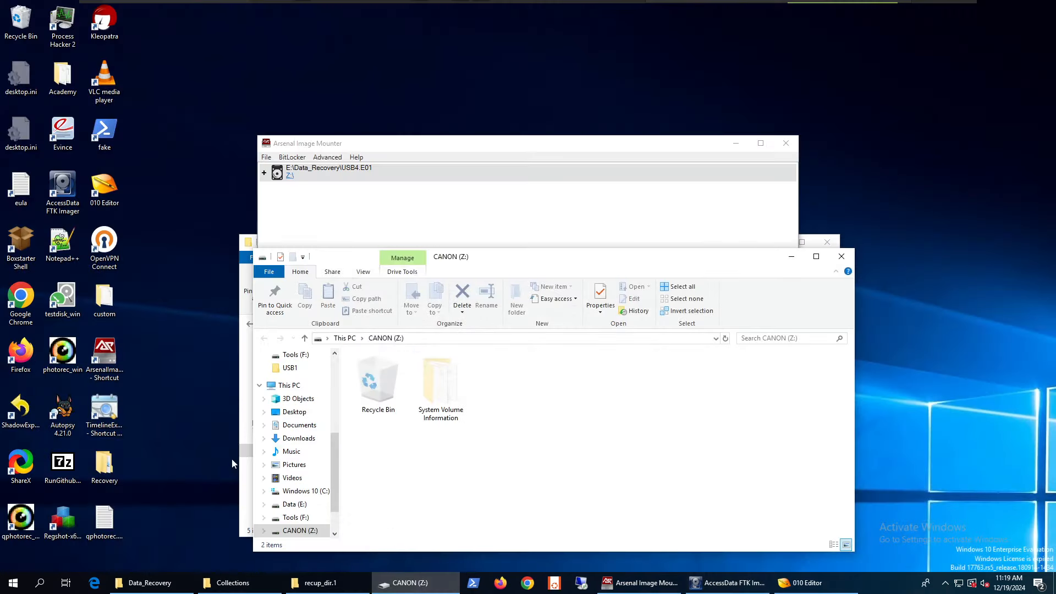
pyautogui.doubleClick(21, 525)
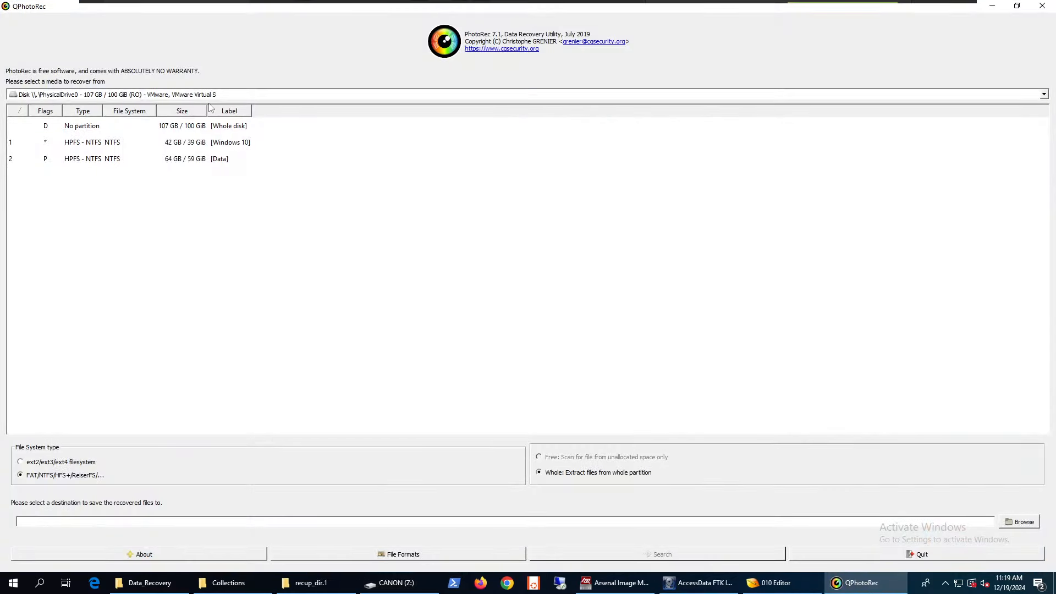
pyautogui.click(201, 96)
pyautogui.click(187, 123)
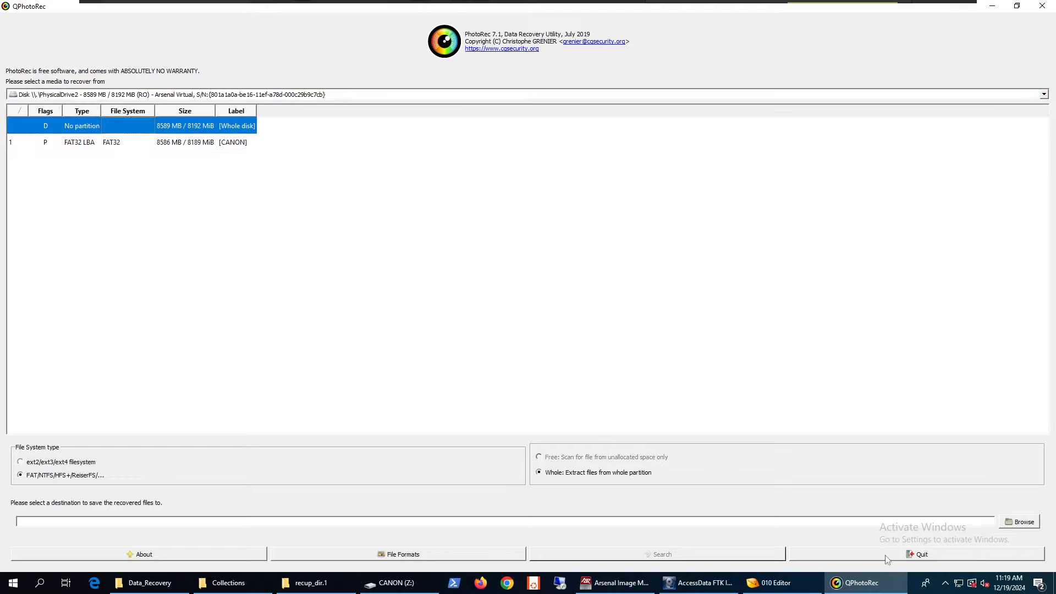
# Set the recovery destination to Desktop/Recovery/USB4, run the file search to completion and quit the utility.
pyautogui.click(1010, 521)
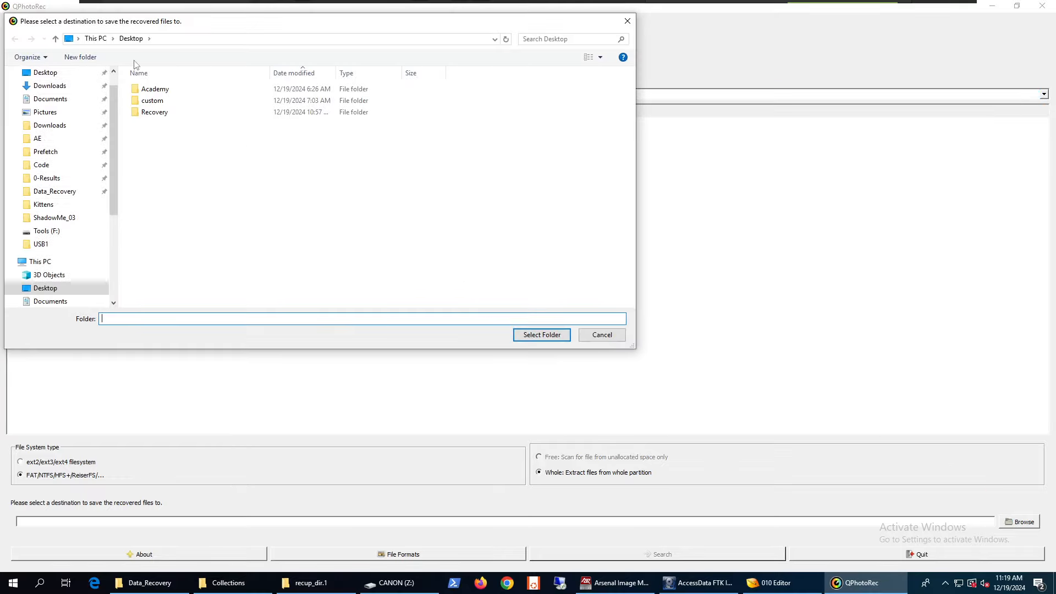
pyautogui.doubleClick(159, 113)
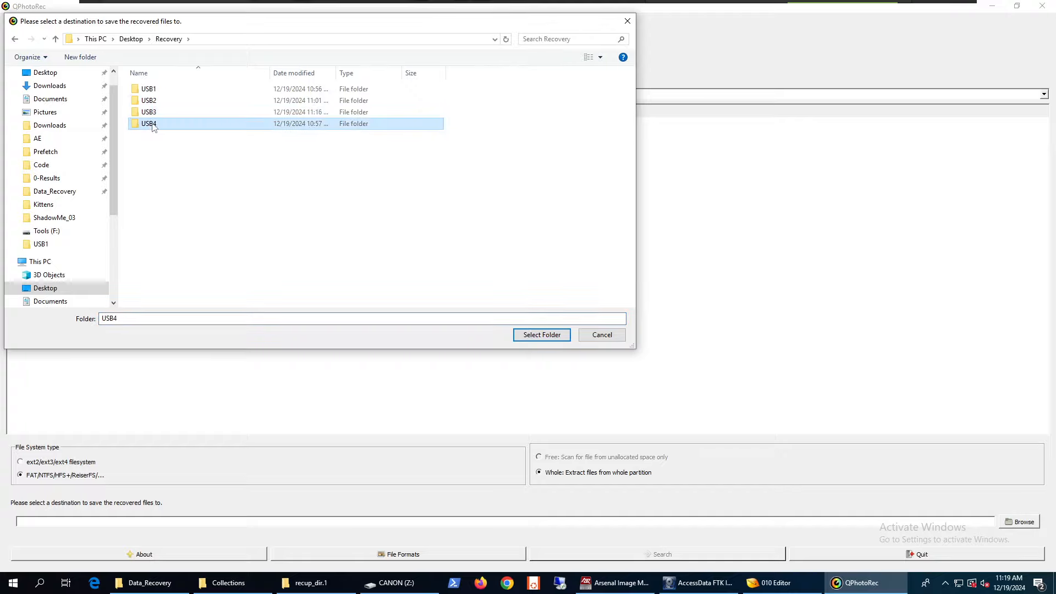
pyautogui.doubleClick(149, 123)
pyautogui.click(537, 335)
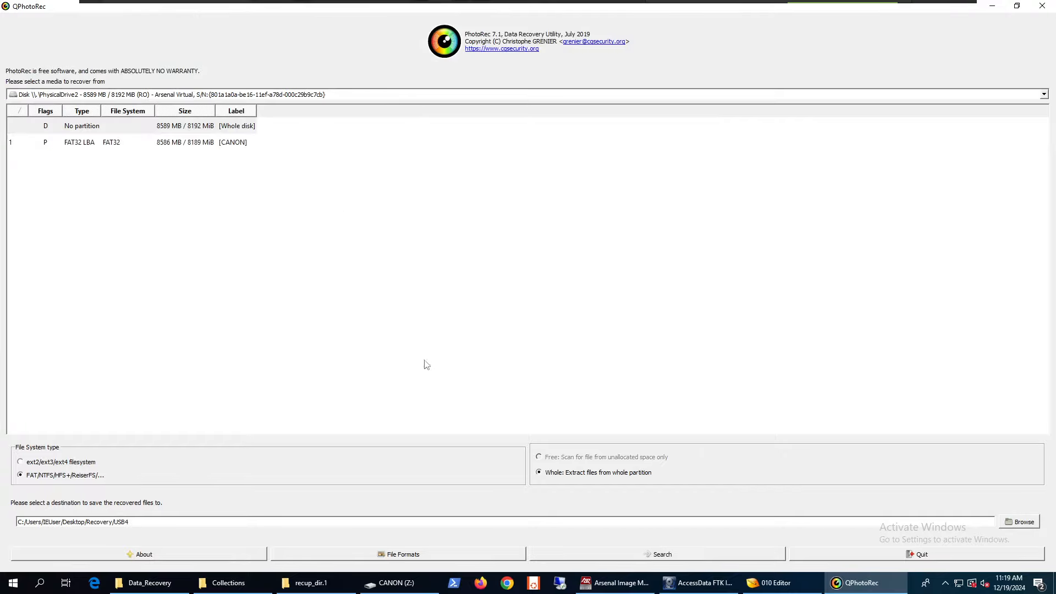
pyautogui.click(733, 555)
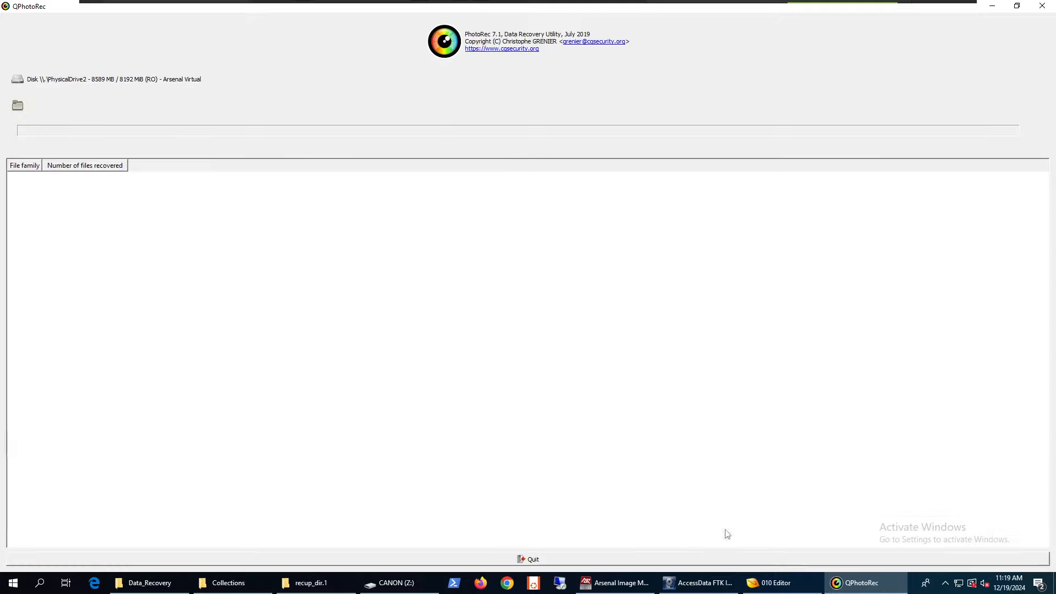
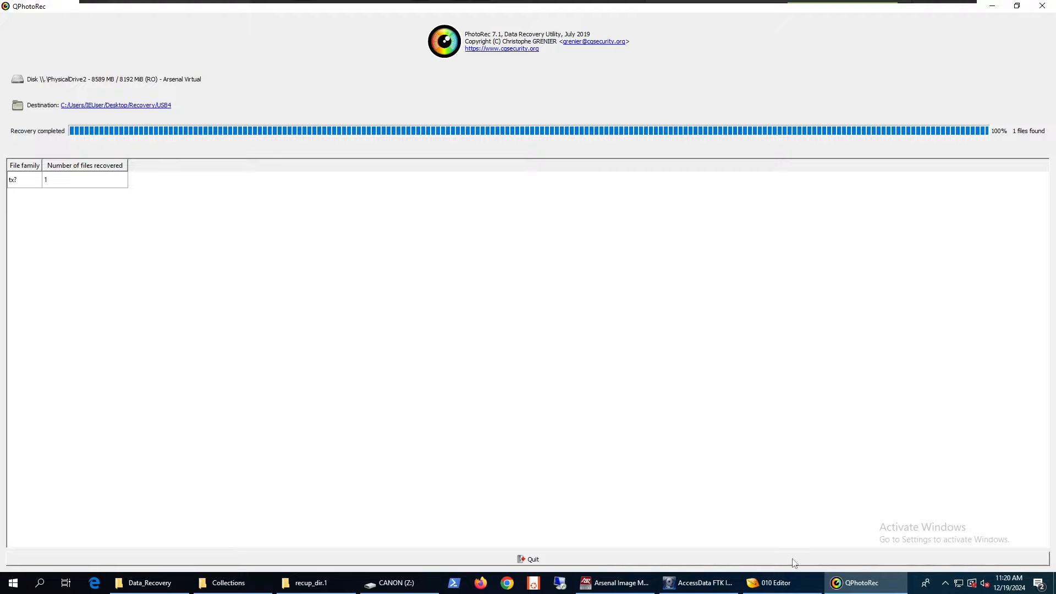
pyautogui.click(740, 560)
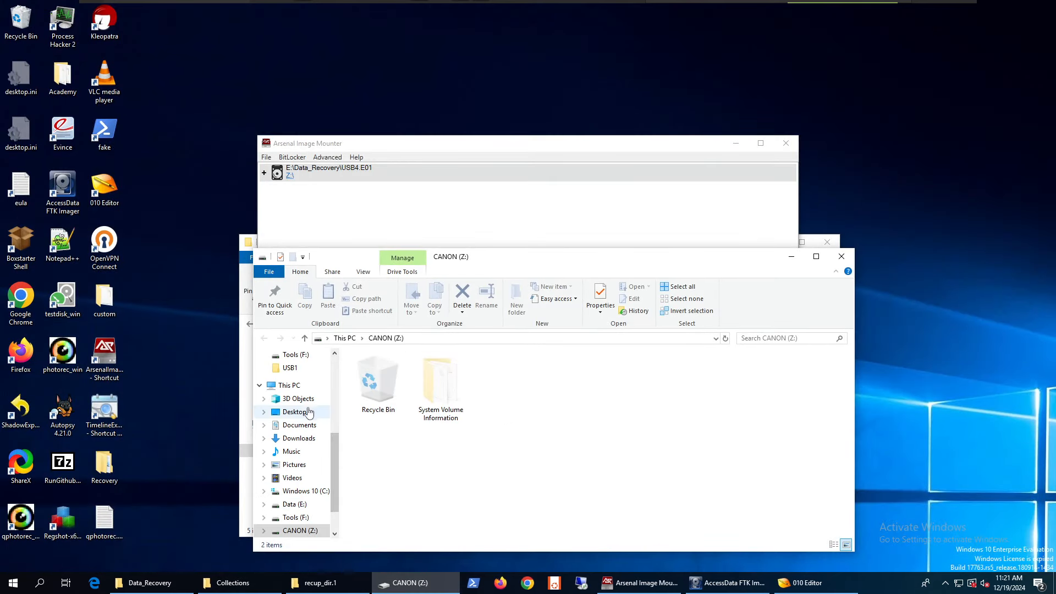
# Close the CANON (Z:) window and open the recup_dir.1 folder inside Recovery\USB4 in File Explorer.
pyautogui.click(841, 257)
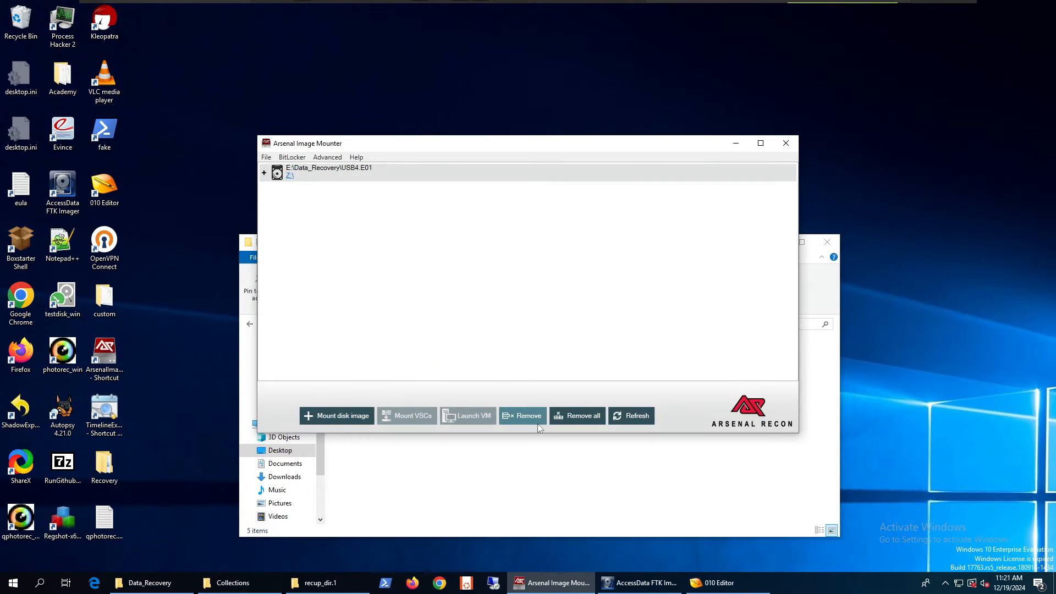
pyautogui.click(451, 517)
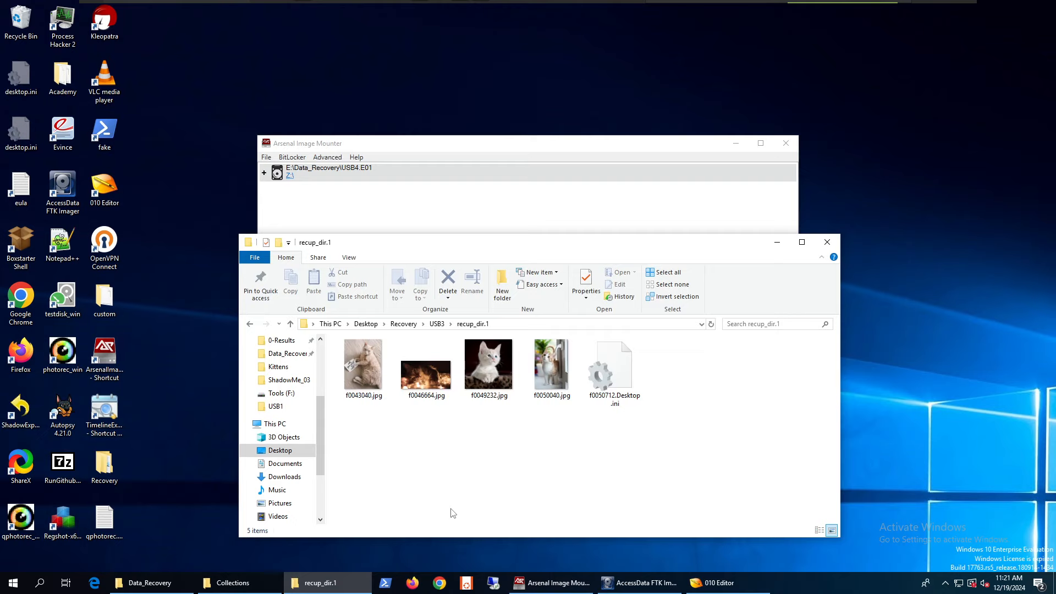
pyautogui.click(405, 324)
pyautogui.doubleClick(355, 391)
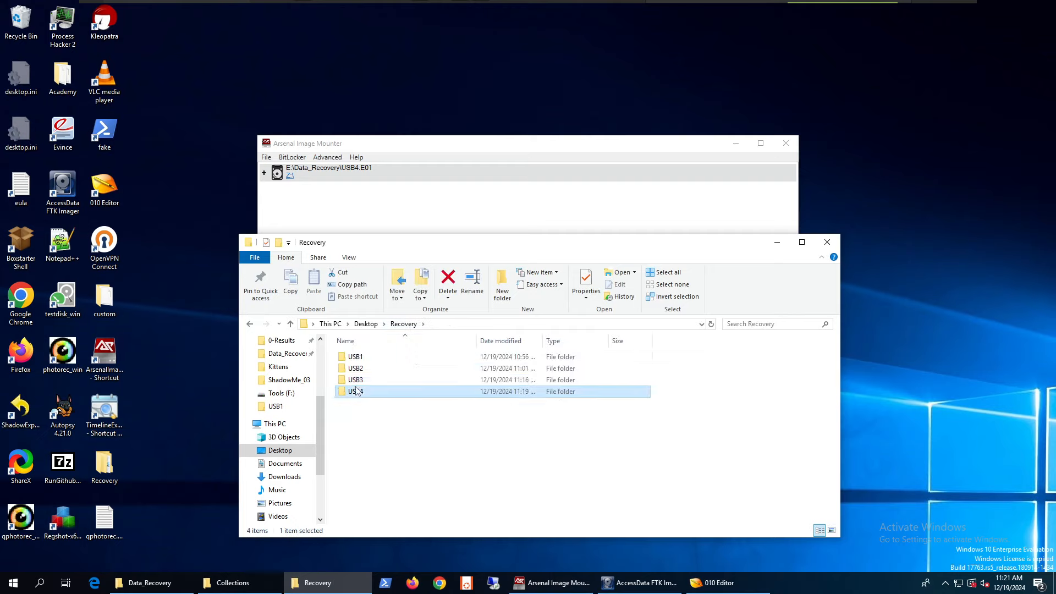
pyautogui.click(361, 357)
pyautogui.doubleClick(362, 357)
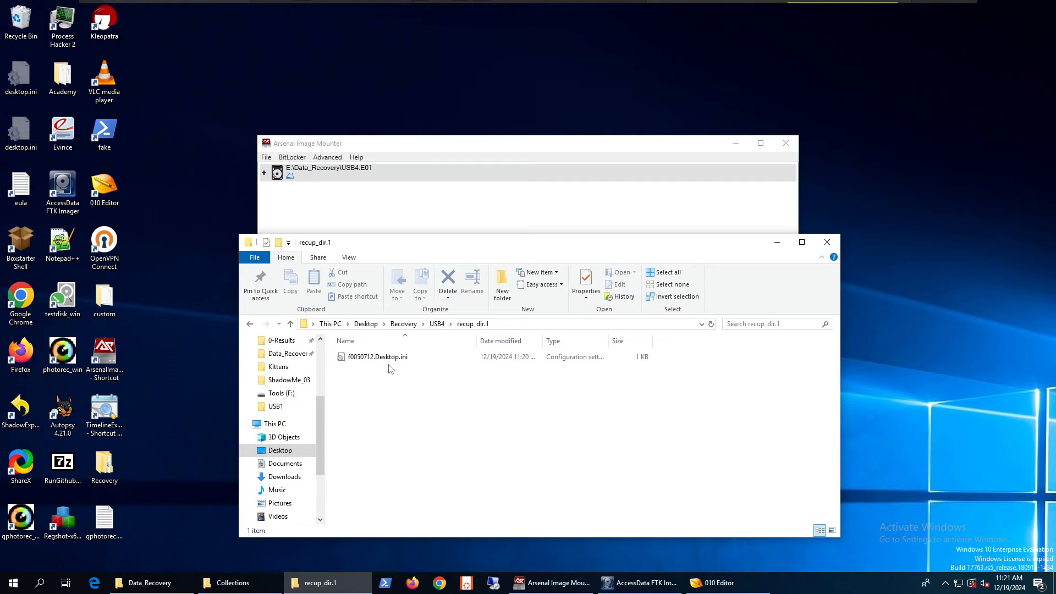
# View the contents of the recovered f0050712.Desktop.ini file in Notepad and close it.
pyautogui.rightClick(386, 358)
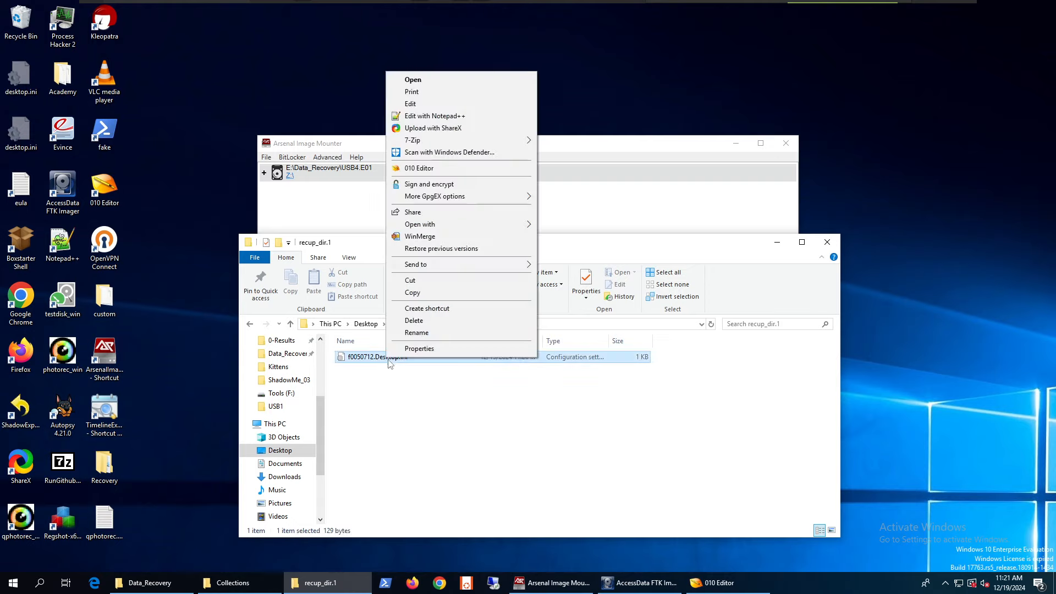
pyautogui.click(428, 103)
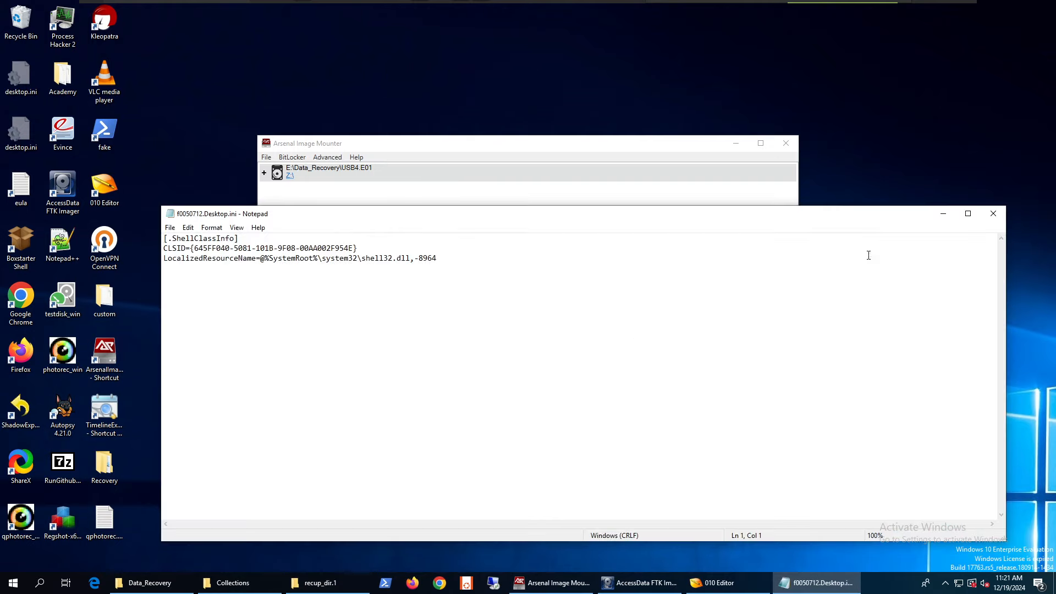
pyautogui.click(994, 216)
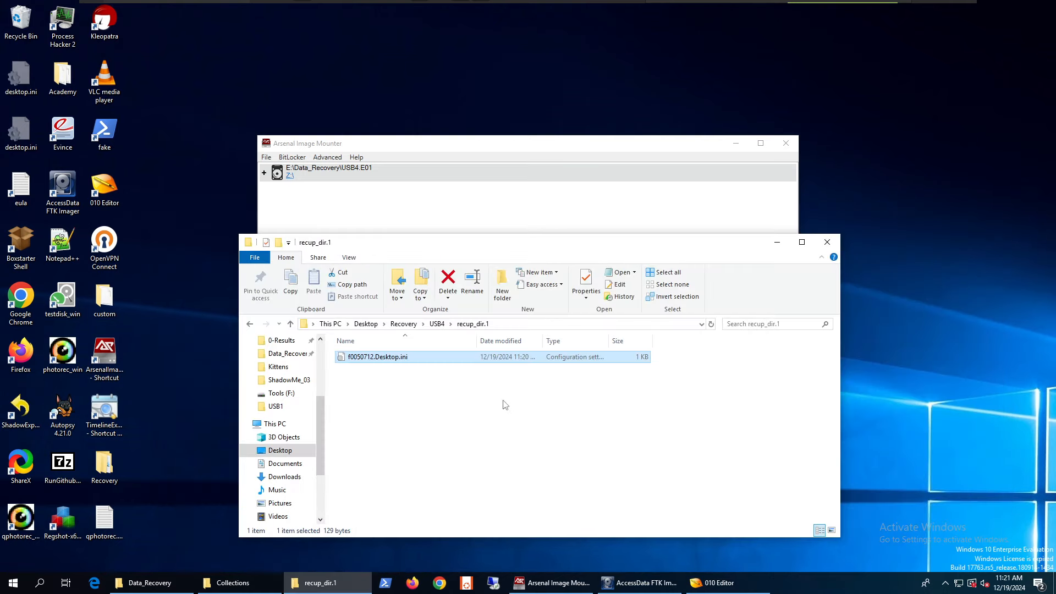
# Create a new folder named USB5 in the Recovery folder.
pyautogui.click(405, 324)
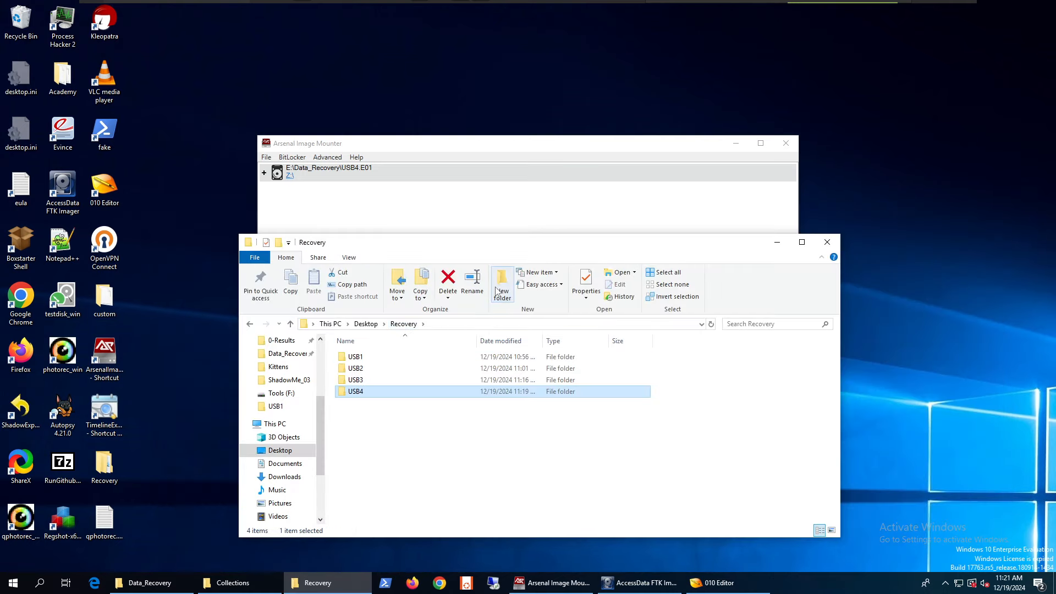
pyautogui.click(497, 291)
pyautogui.write('USB5')
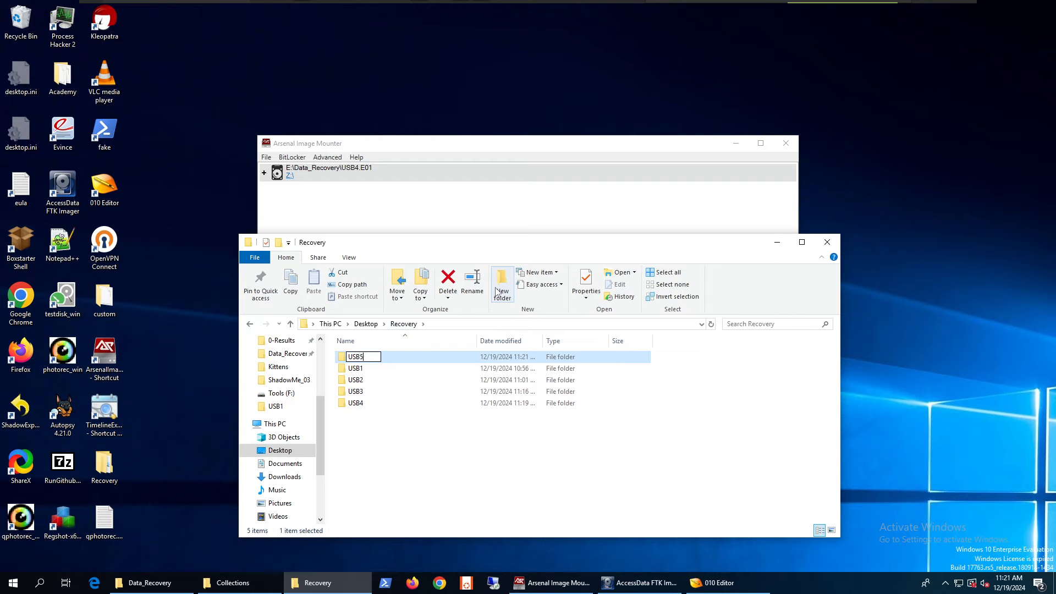
pyautogui.press('Return')
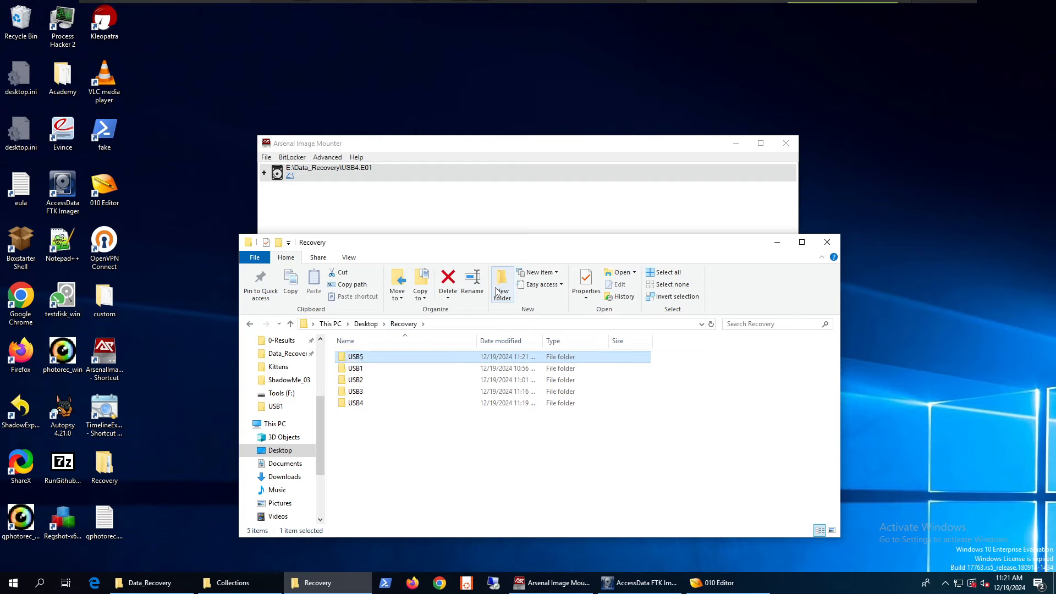
pyautogui.click(420, 490)
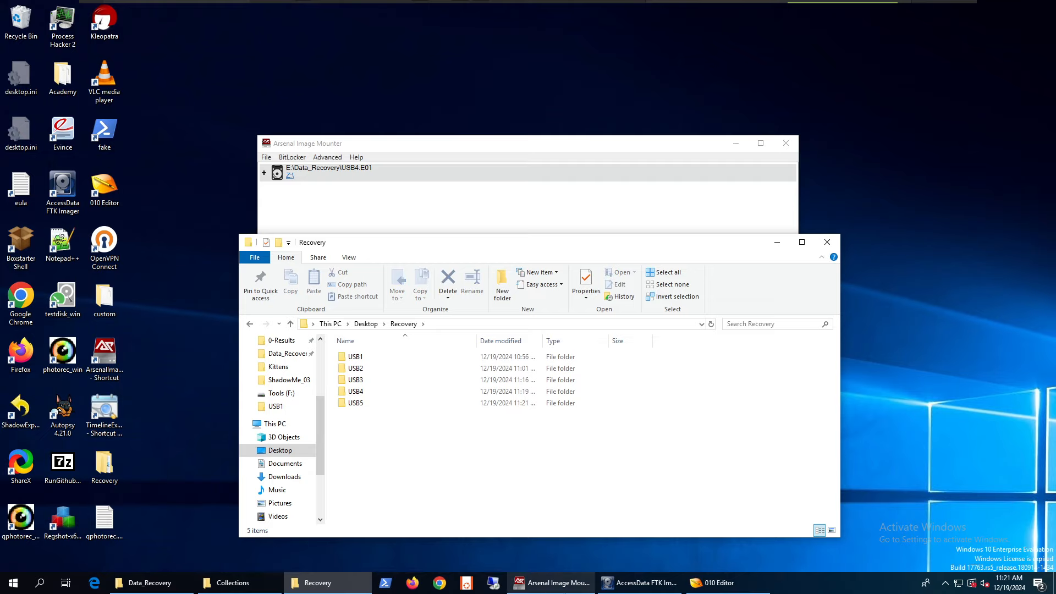
# Switch to Arsenal Image Mounter and remove all mounted disk images.
pyautogui.click(572, 592)
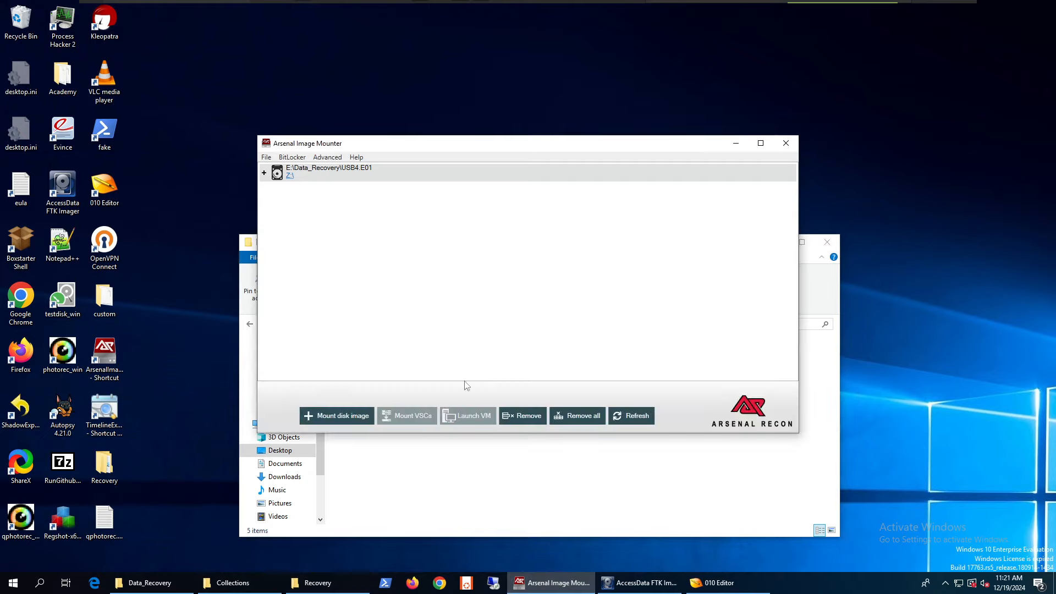
pyautogui.click(582, 416)
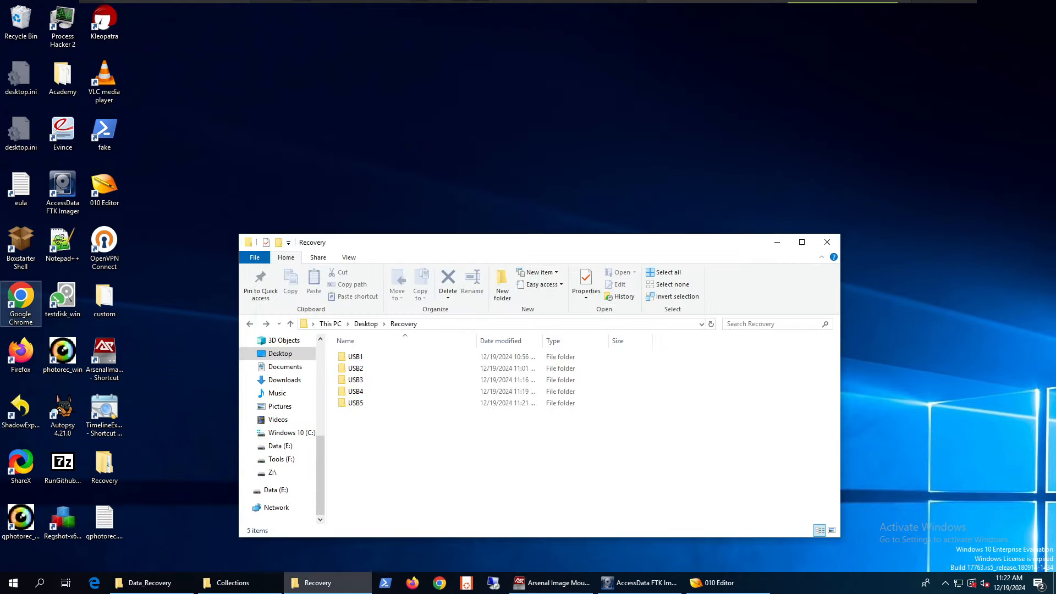
# Switch to Arsenal Image Mounter and mount USB5.E01 from the Data_Recovery folder as a read-only disk device.
pyautogui.click(553, 583)
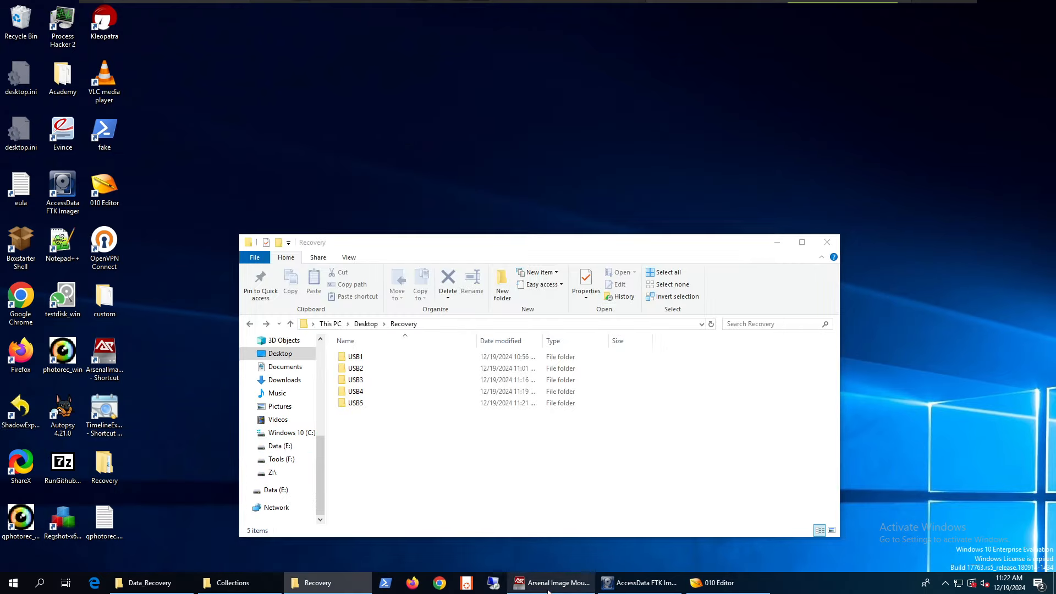
pyautogui.click(348, 416)
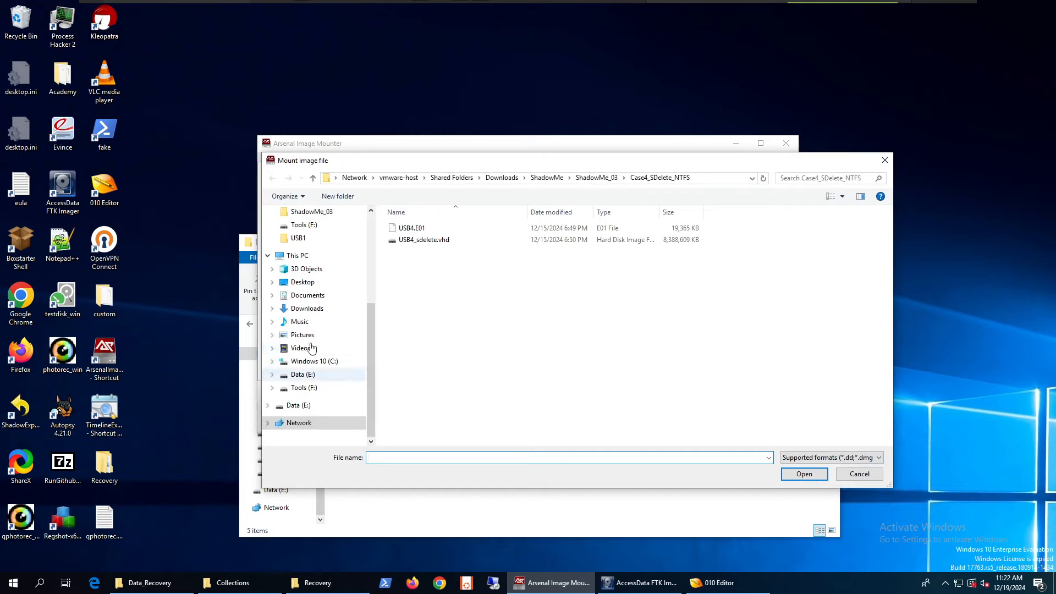
pyautogui.click(300, 238)
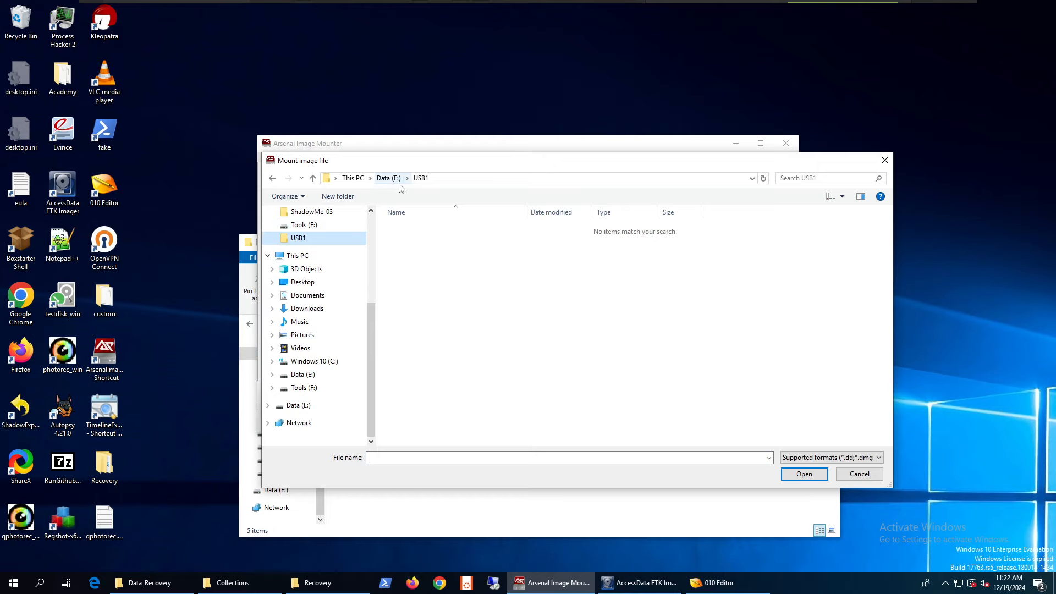
pyautogui.scroll(2, 323, 389)
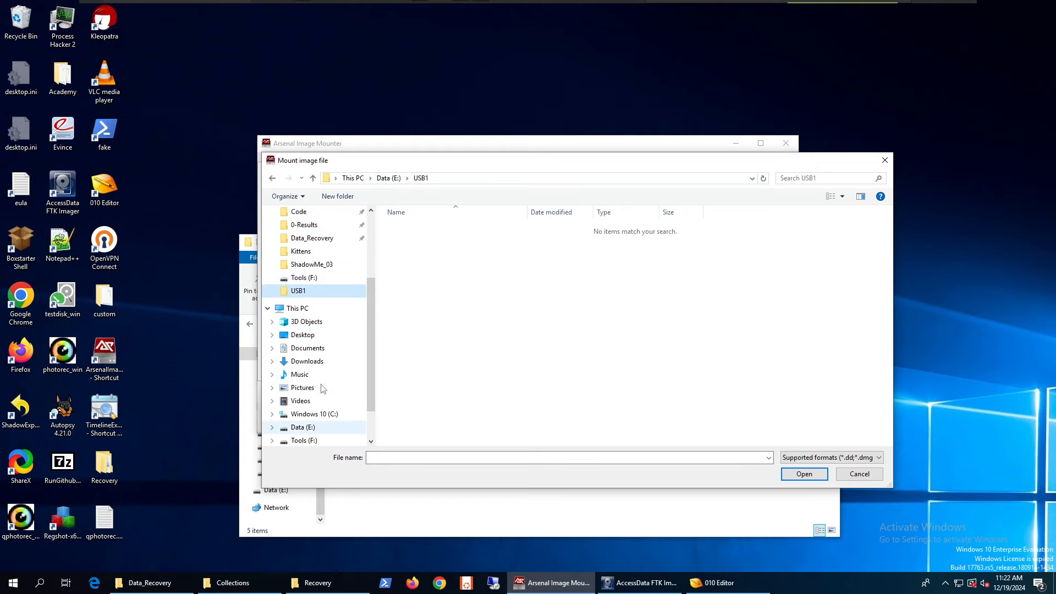
pyautogui.click(322, 239)
pyautogui.doubleClick(421, 275)
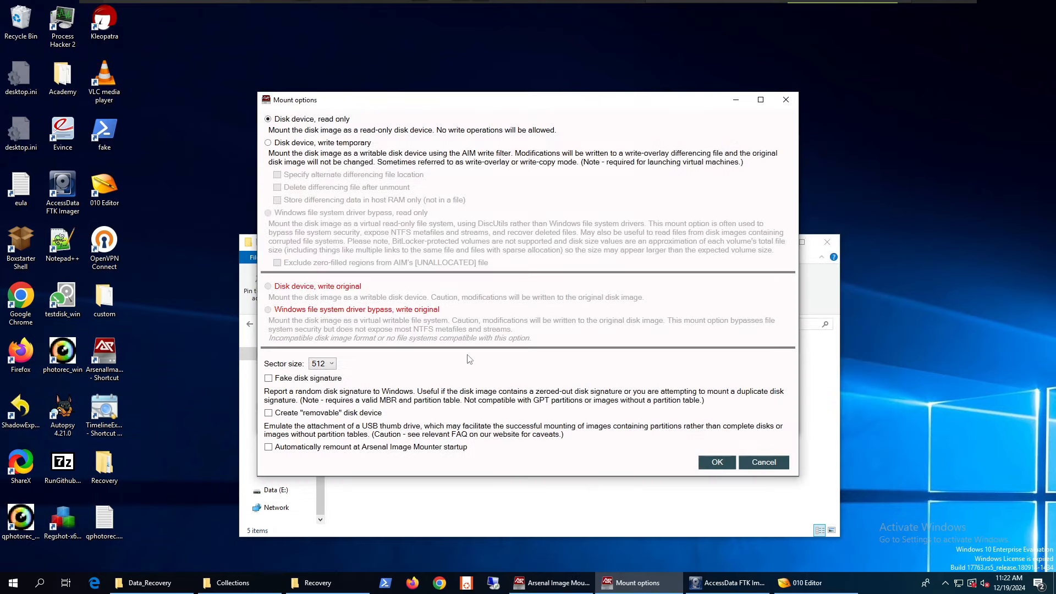
pyautogui.click(715, 462)
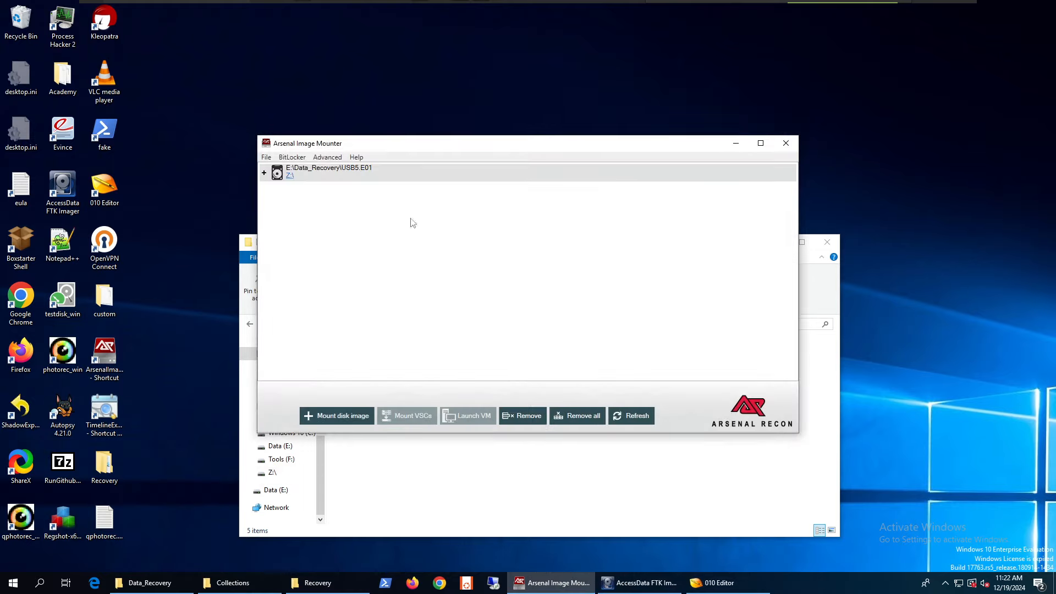
# Open the mounted Z: drive in File Explorer and check its properties for file system and space usage.
pyautogui.click(289, 176)
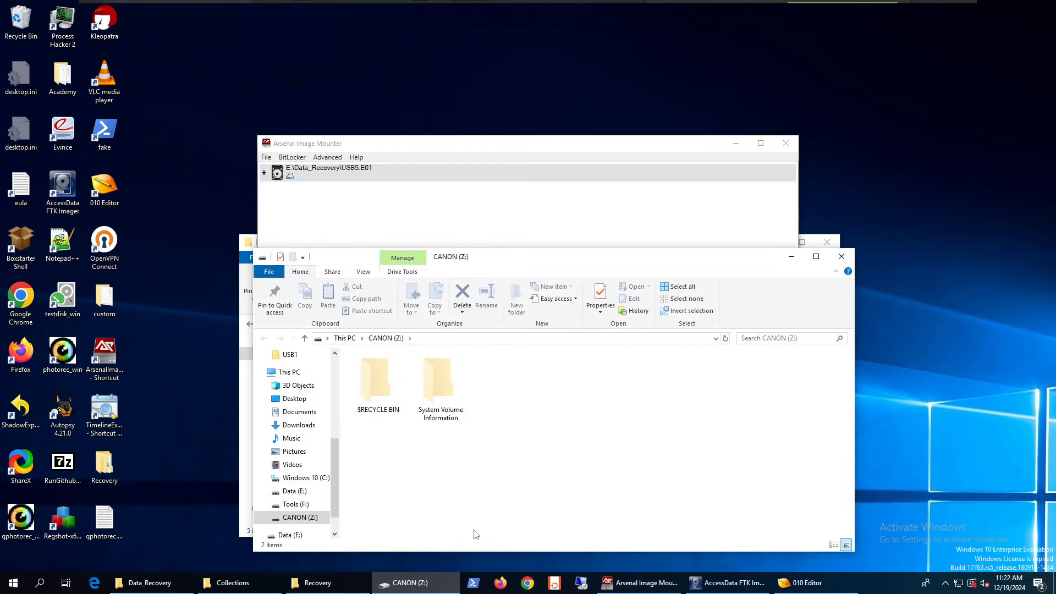
pyautogui.rightClick(476, 536)
pyautogui.click(490, 529)
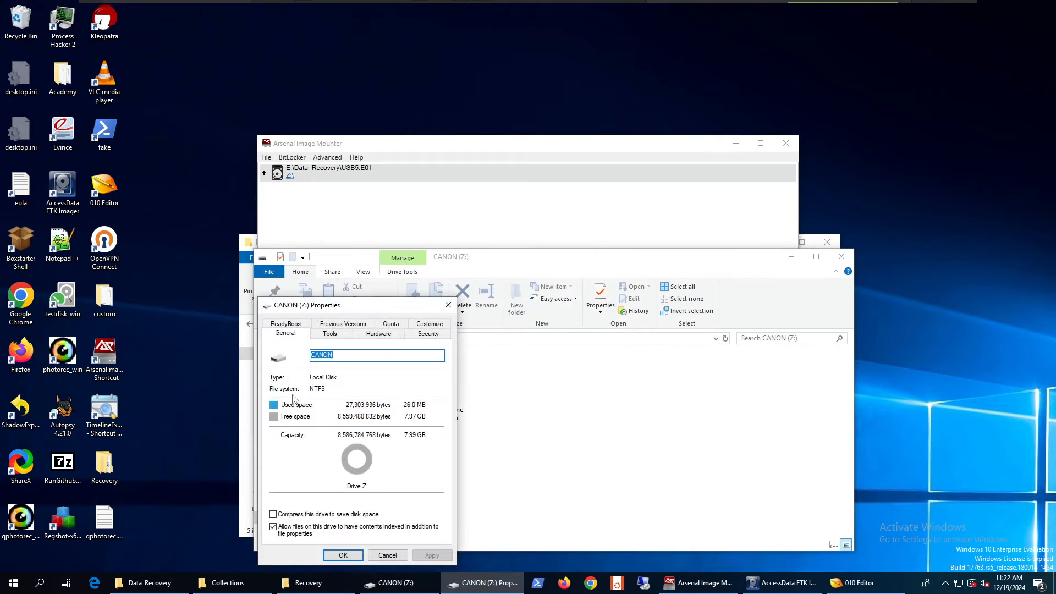
pyautogui.click(393, 556)
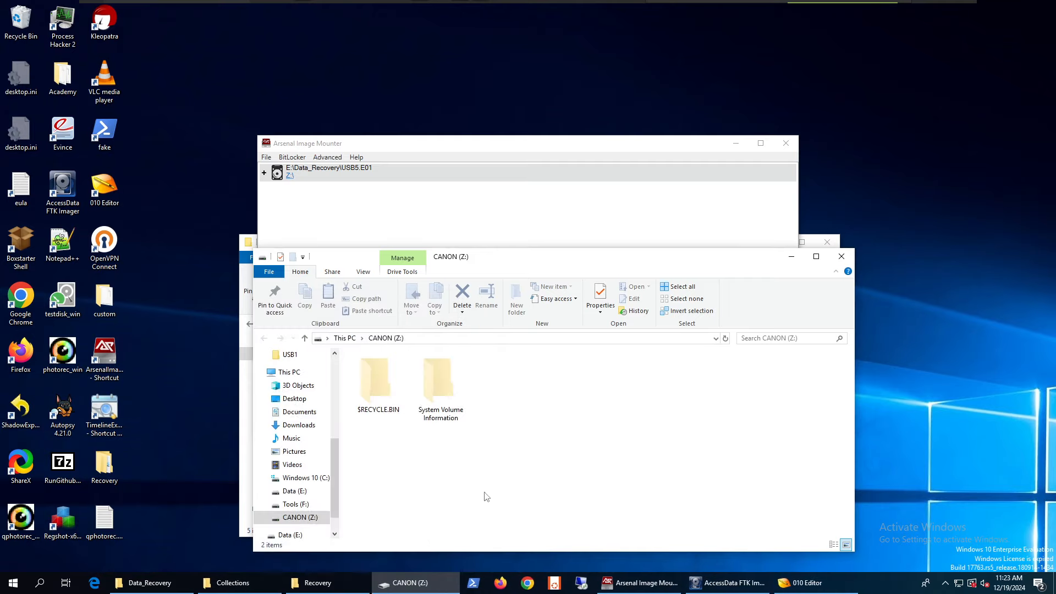
# Switch to AccessData FTK Imager and add the physical drive \\.\PHYSICALDRIVE2 as an evidence item.
pyautogui.moveTo(701, 590)
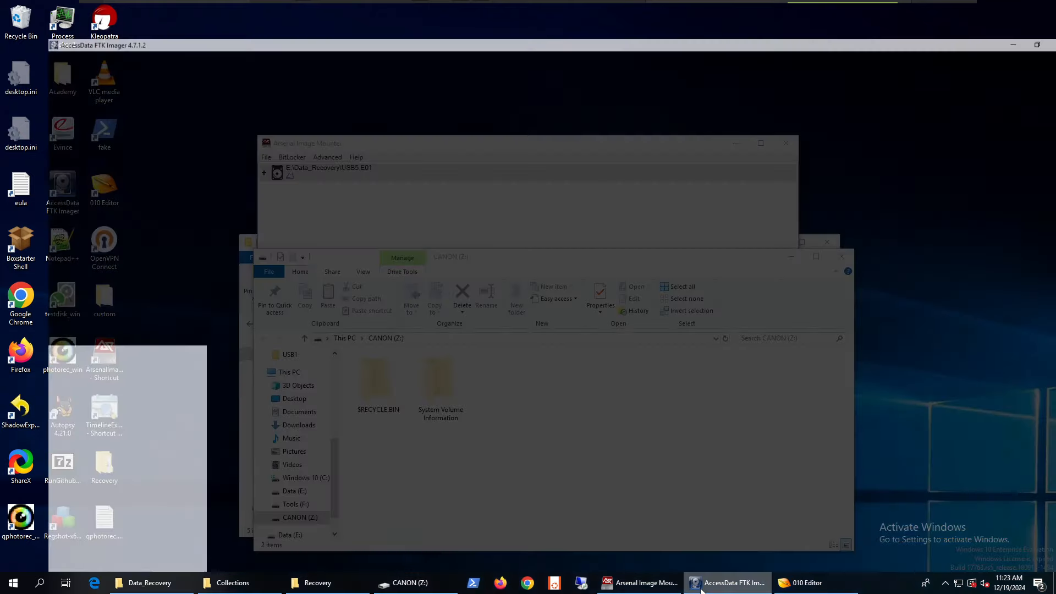
pyautogui.click(726, 538)
pyautogui.click(62, 33)
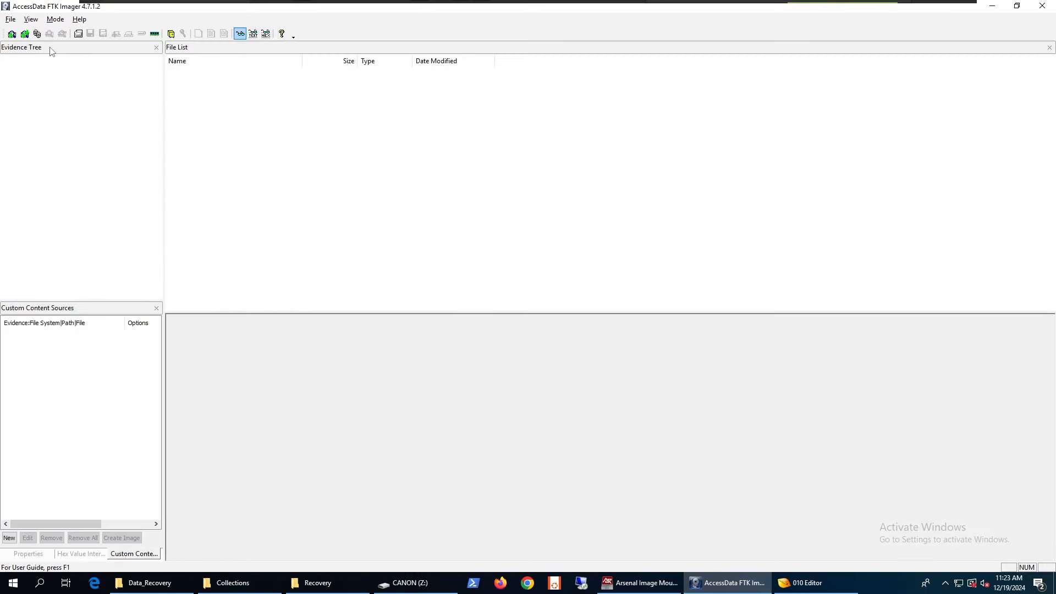
pyautogui.click(12, 33)
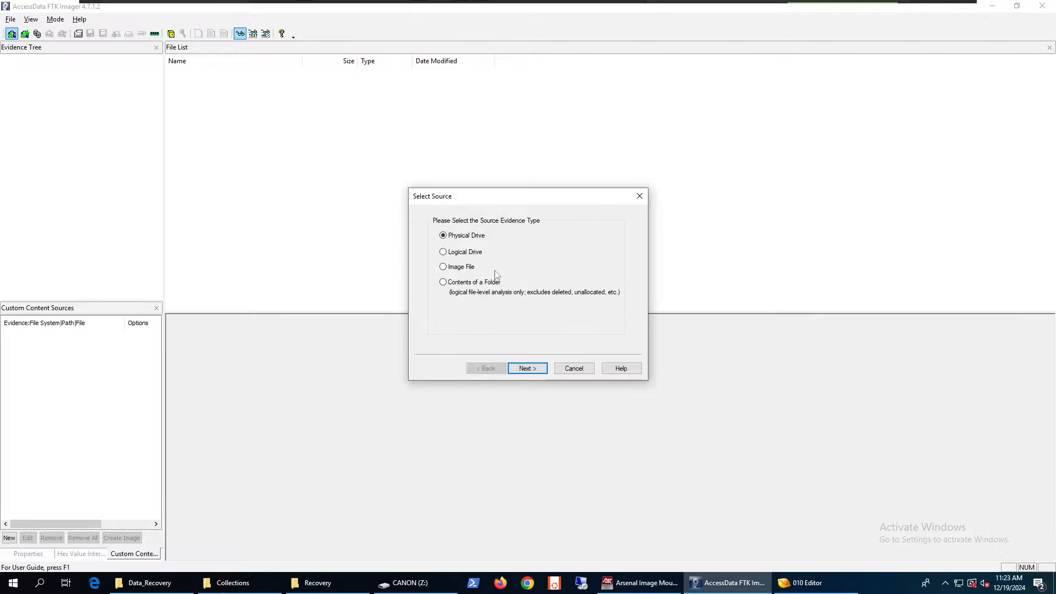
pyautogui.click(527, 368)
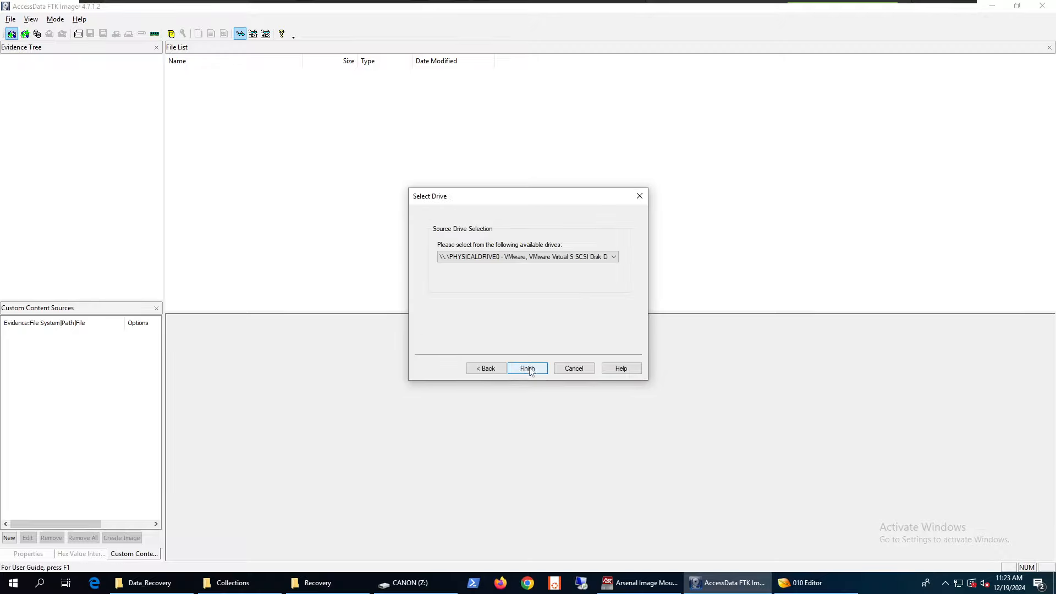
pyautogui.click(561, 256)
pyautogui.click(536, 283)
pyautogui.click(528, 370)
pyautogui.click(526, 369)
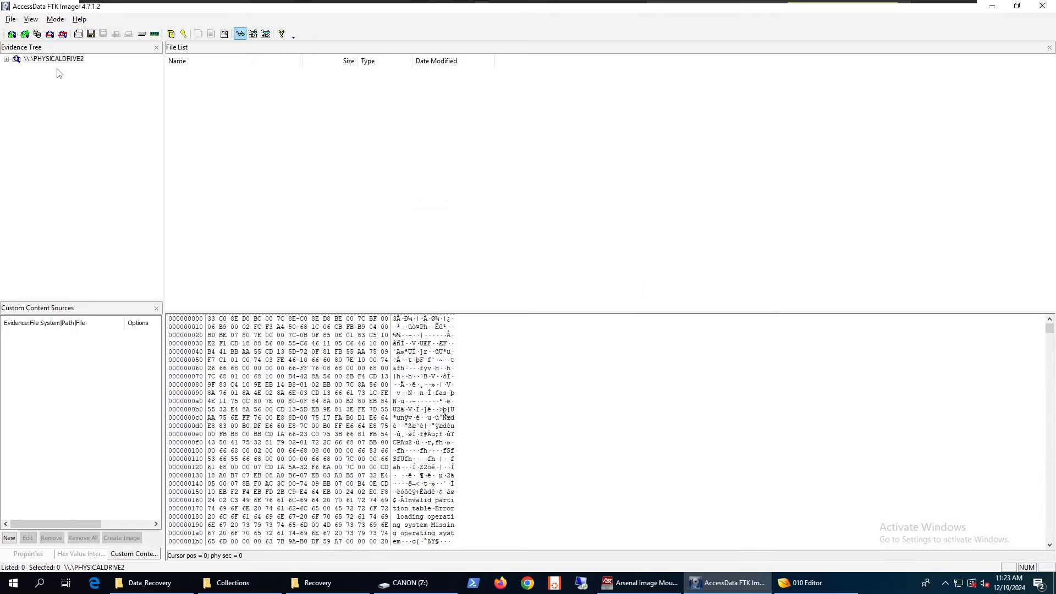
# Expand Partition 1 down to the CANON [root] folder and view the first deleted ZZZZZZ.ZZZ file in hex.
pyautogui.doubleClick(55, 60)
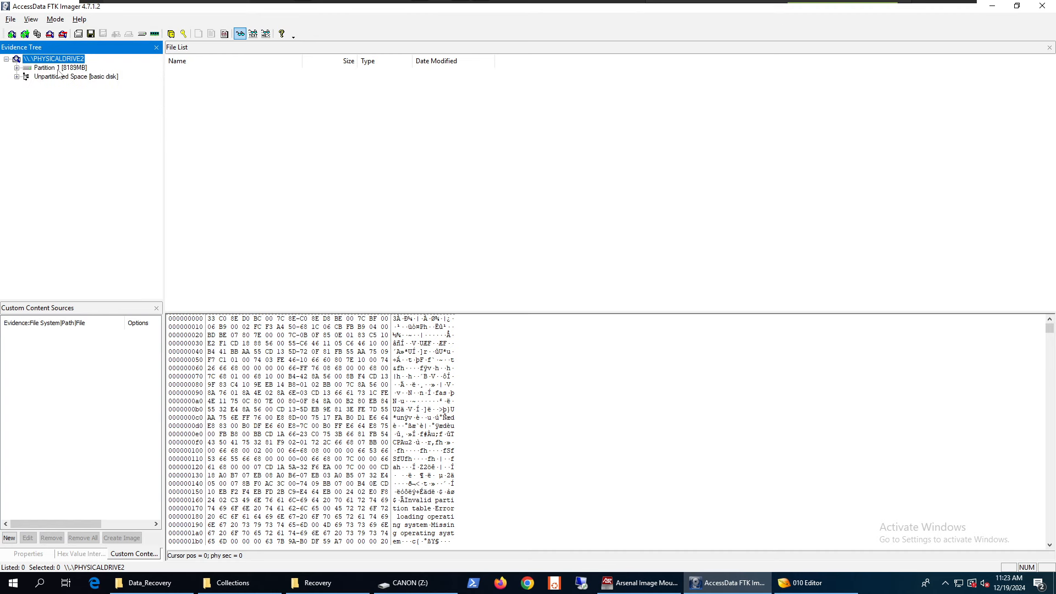
pyautogui.doubleClick(59, 68)
pyautogui.doubleClick(64, 76)
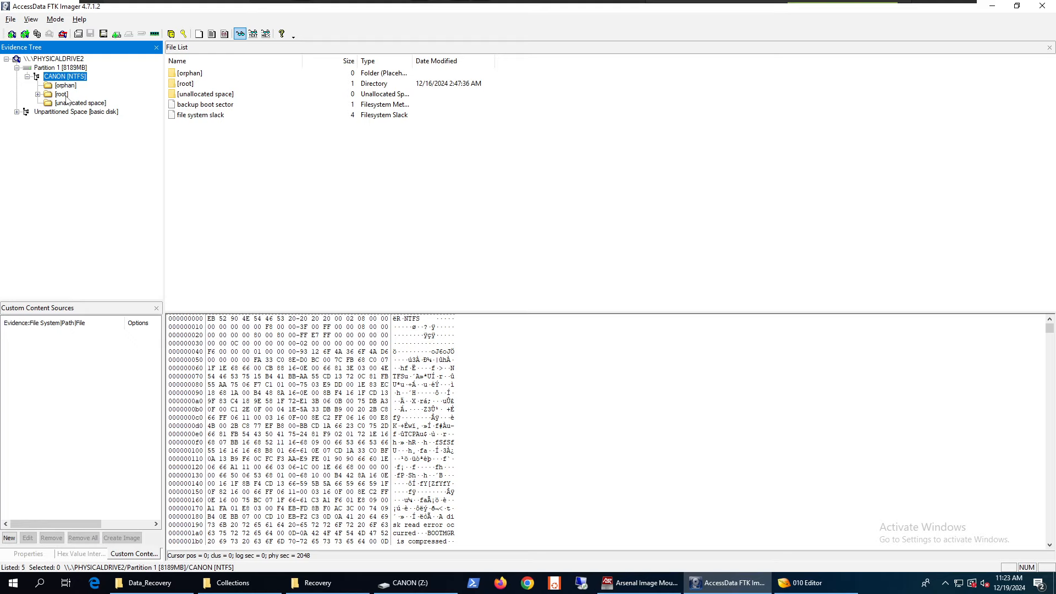
pyautogui.doubleClick(63, 94)
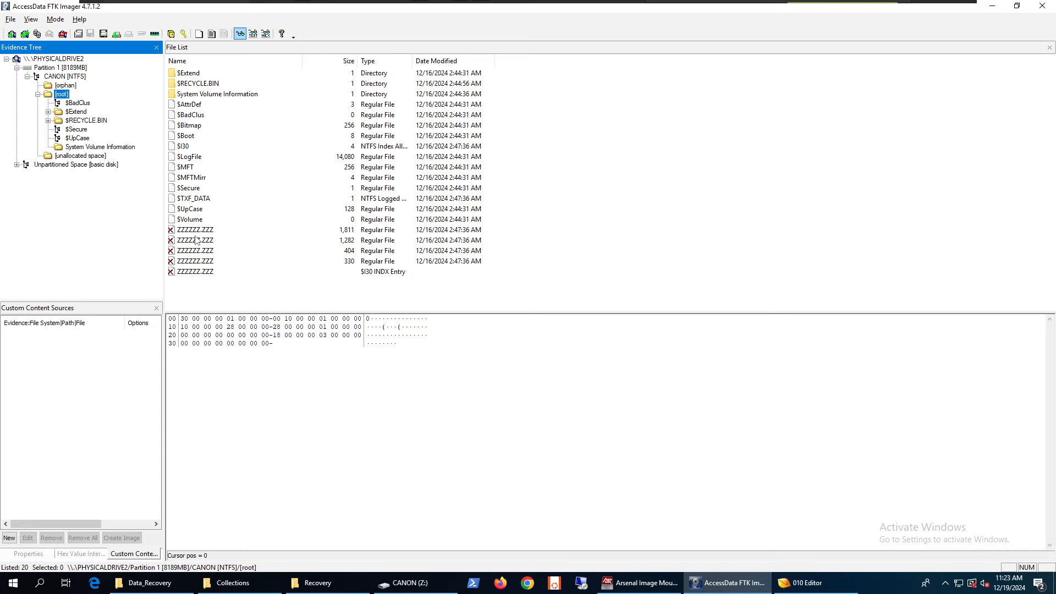
pyautogui.click(196, 230)
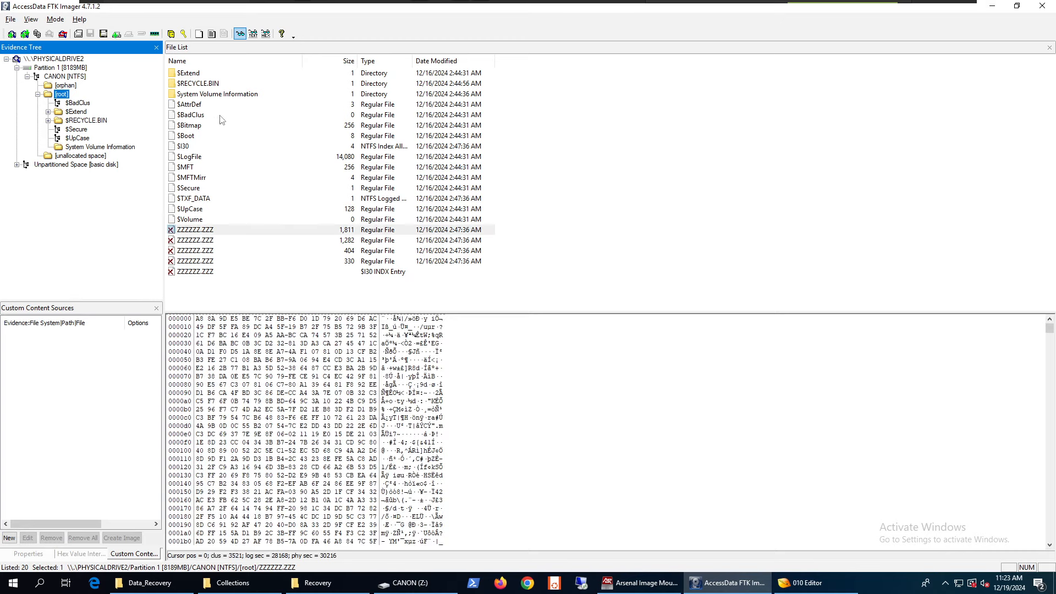
# Examine the $J stream of $UsnJrnl in the $Extend folder for original file names, and minimize FTK Imager.
pyautogui.doubleClick(192, 75)
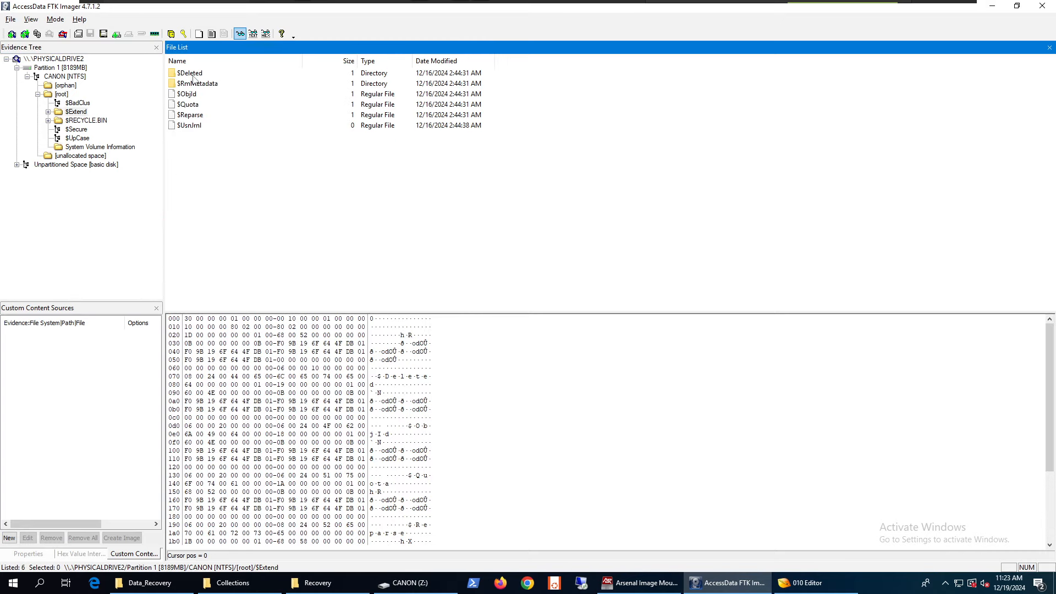
pyautogui.doubleClick(195, 128)
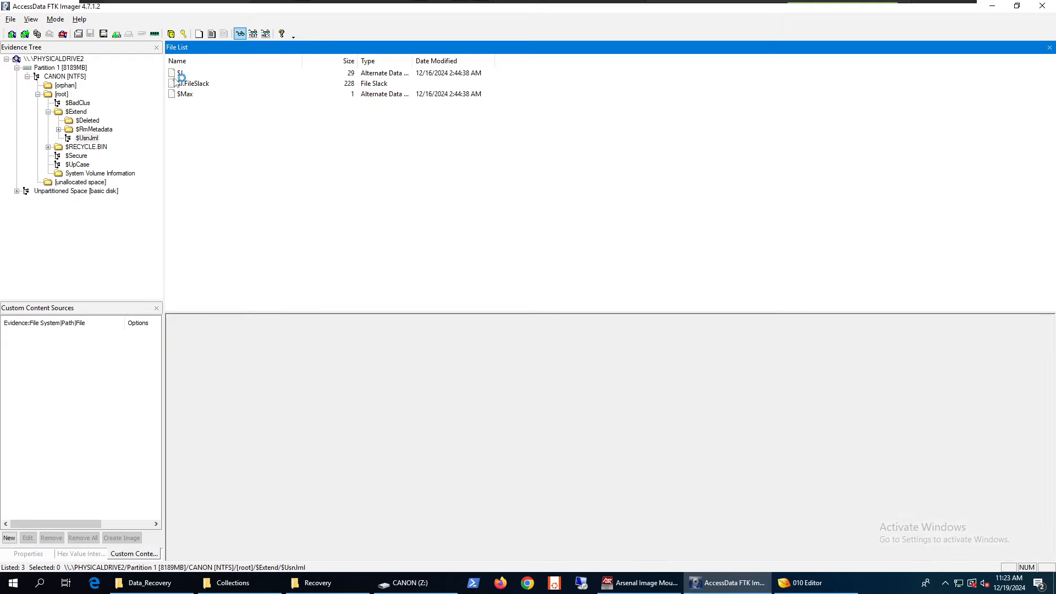
pyautogui.click(176, 76)
pyautogui.scroll(-4, 388, 360)
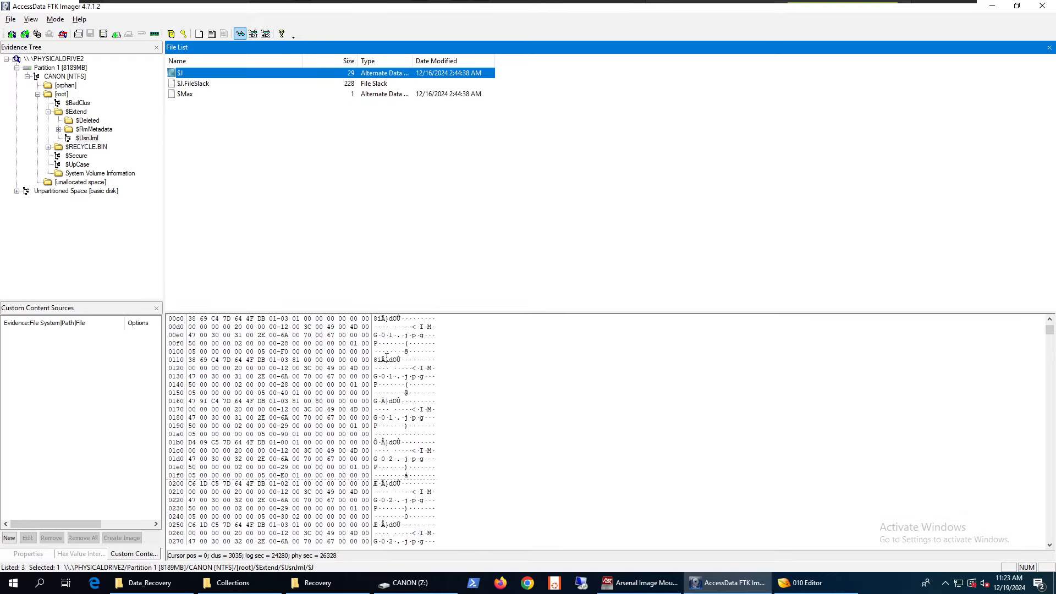
pyautogui.scroll(2, 413, 374)
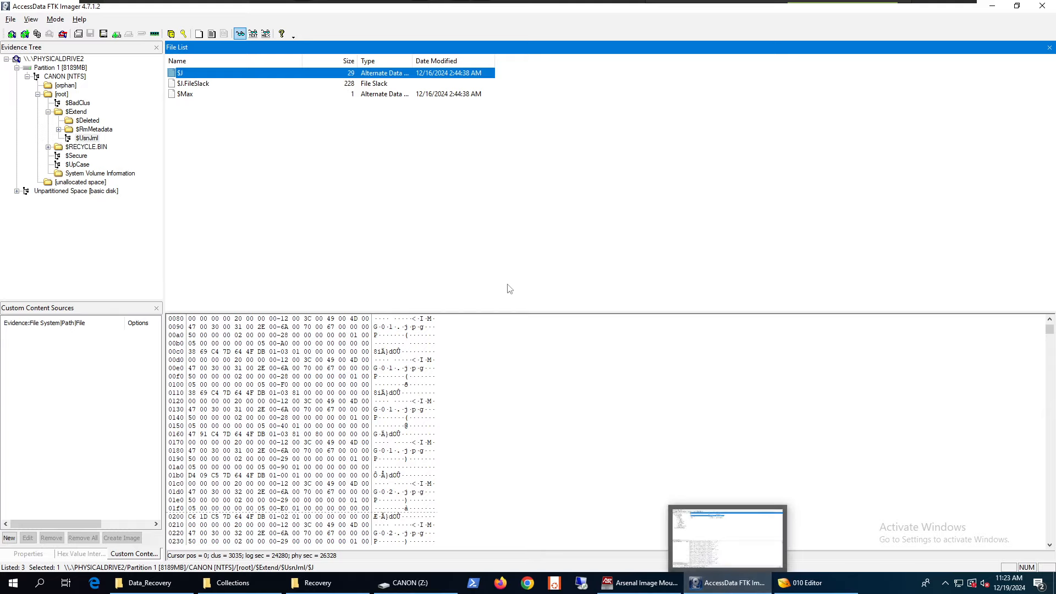
pyautogui.click(727, 582)
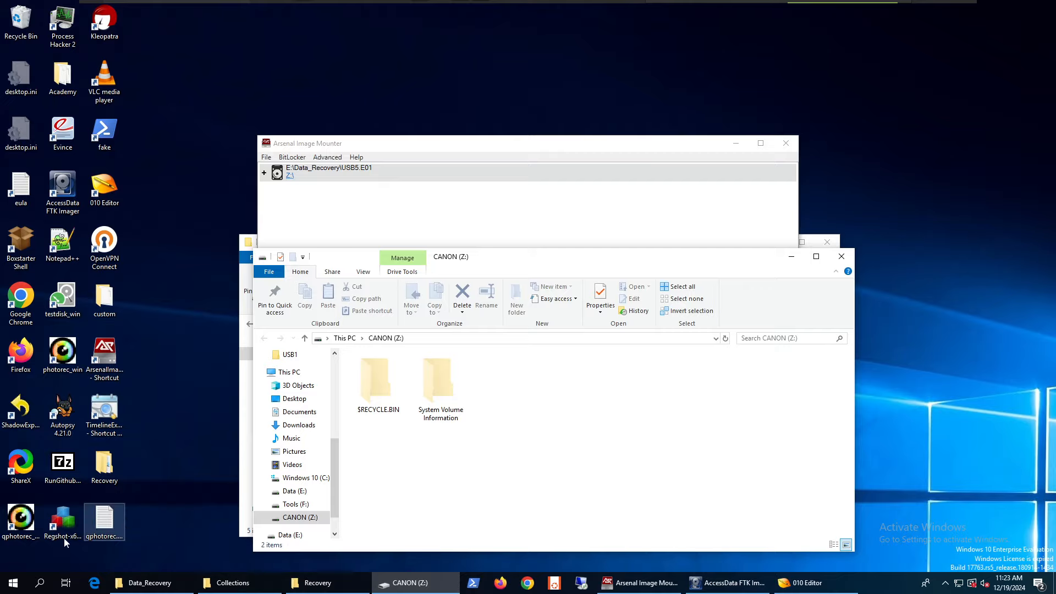
# Launch QPhotoRec and select the whole disk of the Arsenal Virtual PhysicalDrive2 as the recovery source.
pyautogui.doubleClick(22, 520)
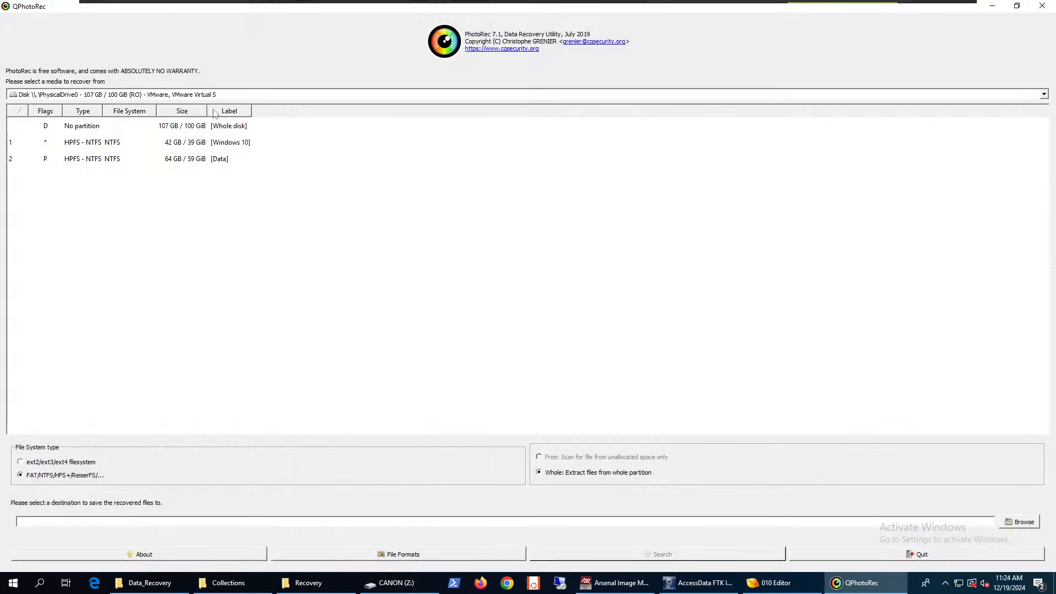
pyautogui.click(205, 95)
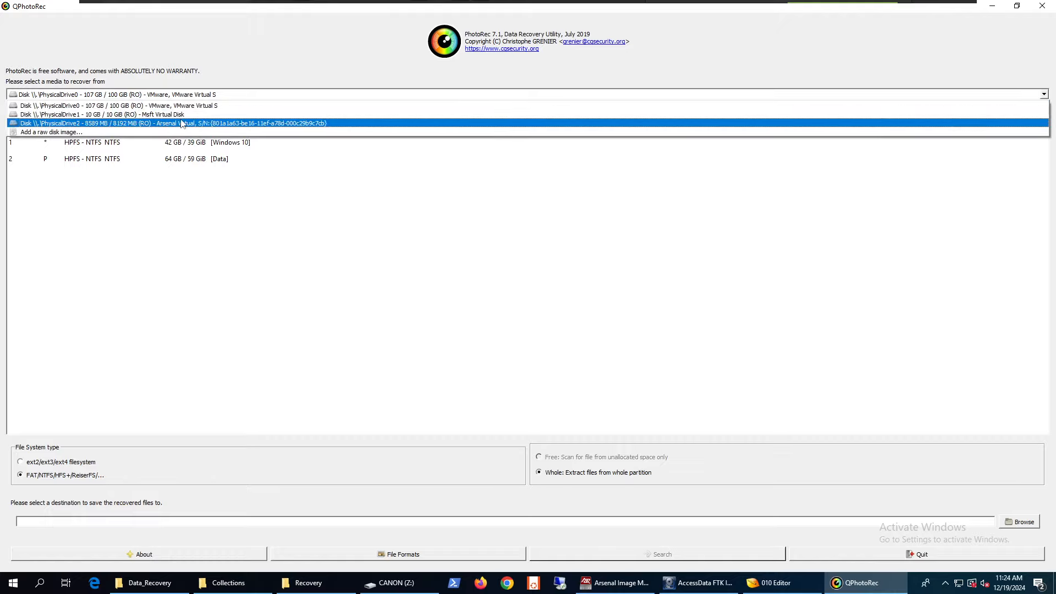
pyautogui.click(187, 123)
pyautogui.click(188, 126)
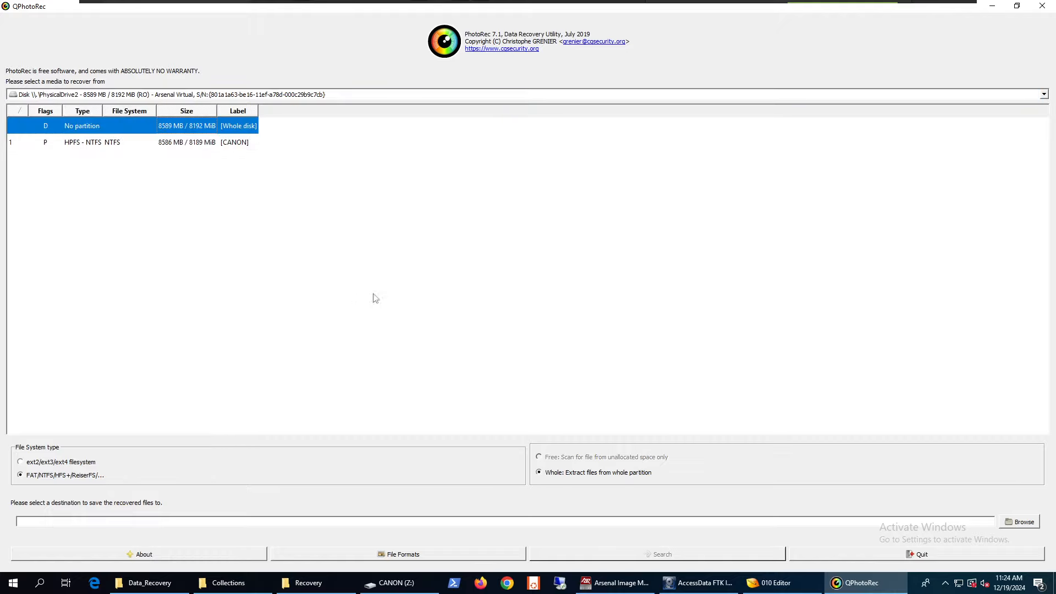
# Set the recovery destination to the Recovery\USB5 folder on the Desktop and start the file search.
pyautogui.click(1024, 524)
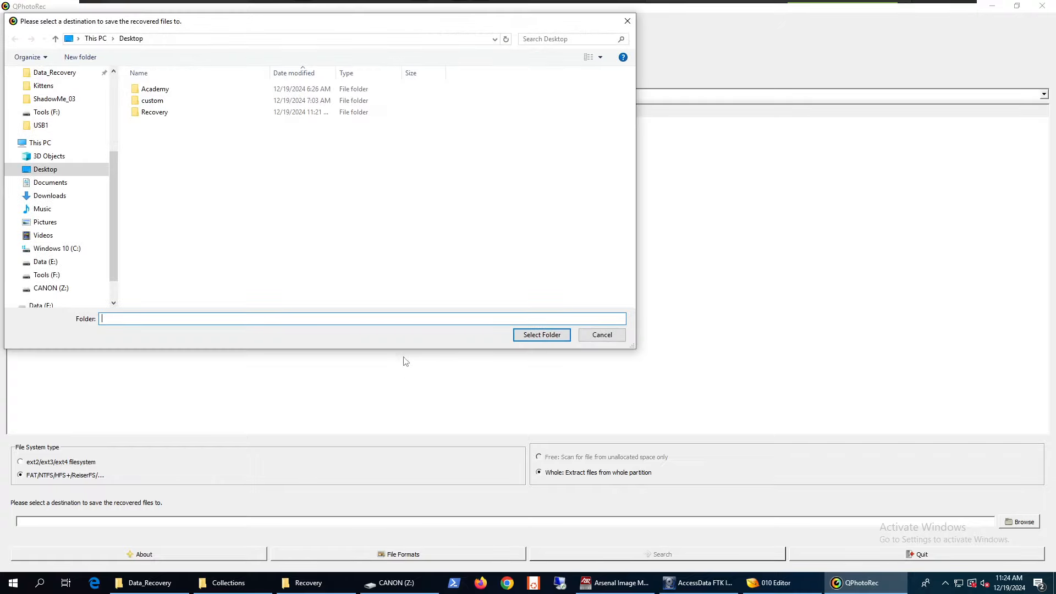
pyautogui.doubleClick(165, 111)
pyautogui.doubleClick(153, 135)
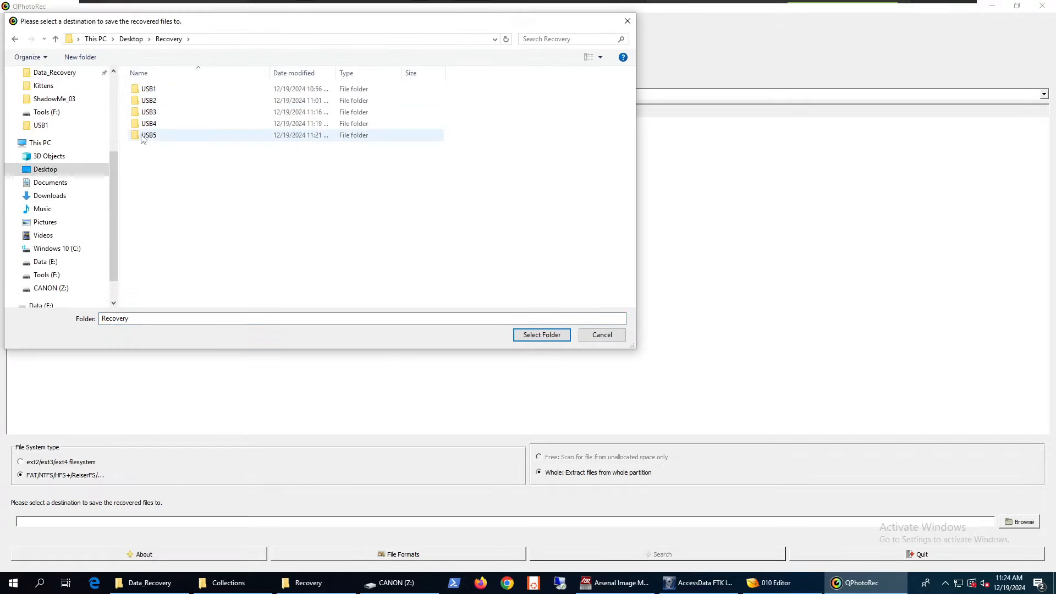
pyautogui.click(542, 335)
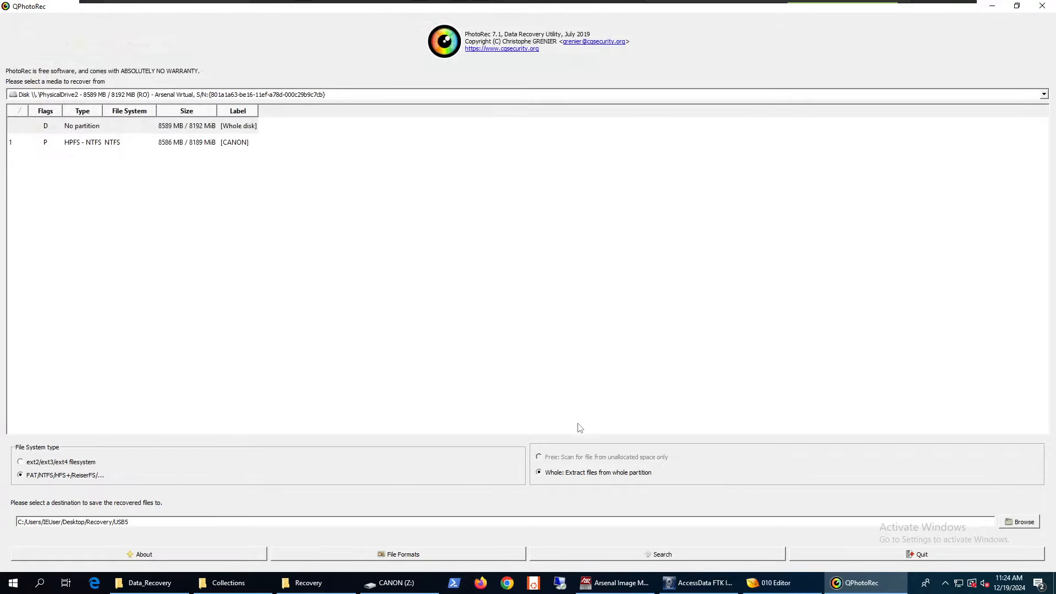
pyautogui.click(645, 553)
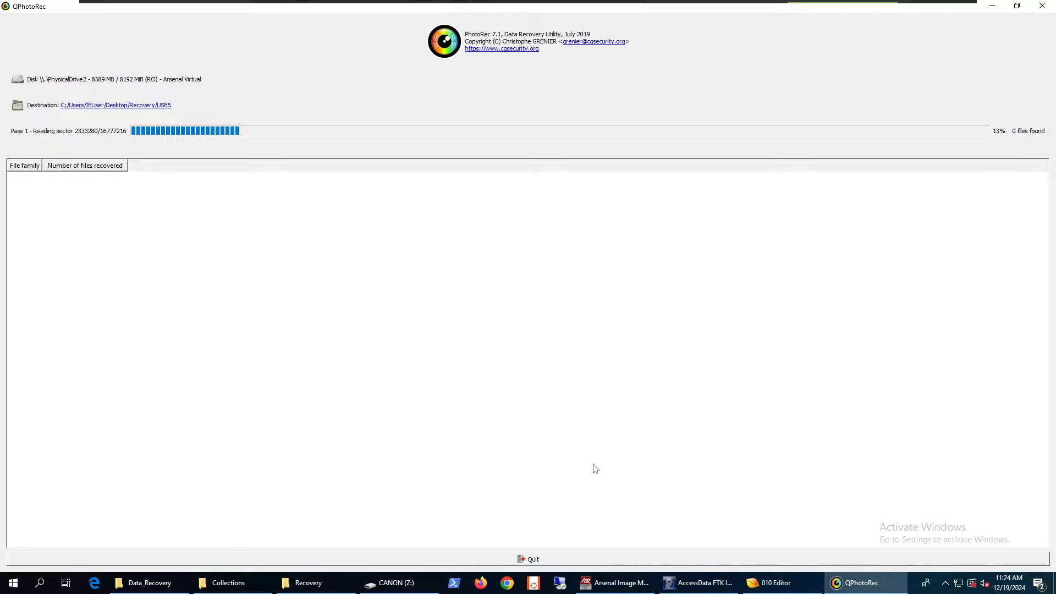
# Switch to FTK Imager and examine the hex data of the first deleted ZZZZZZ.ZZZ file and unallocated space item 0002952.
pyautogui.click(697, 582)
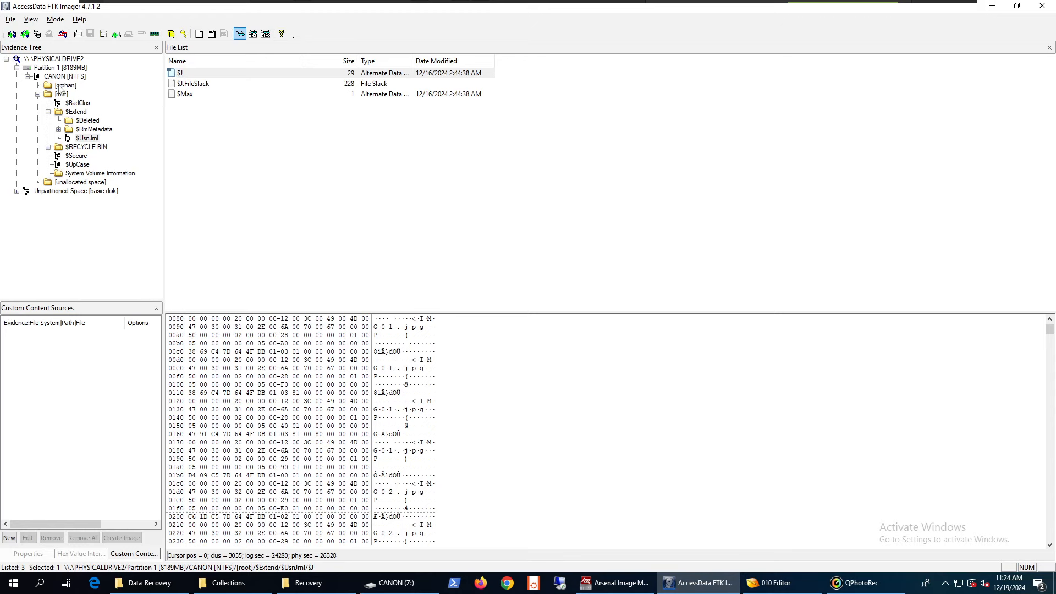
pyautogui.click(62, 95)
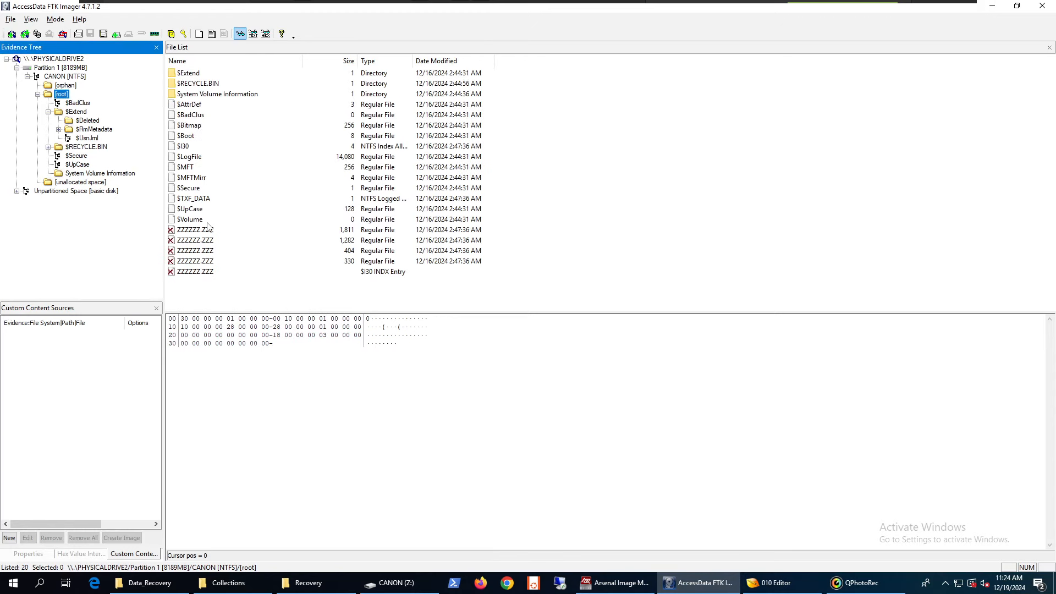
pyautogui.click(199, 231)
pyautogui.scroll(-5, 410, 410)
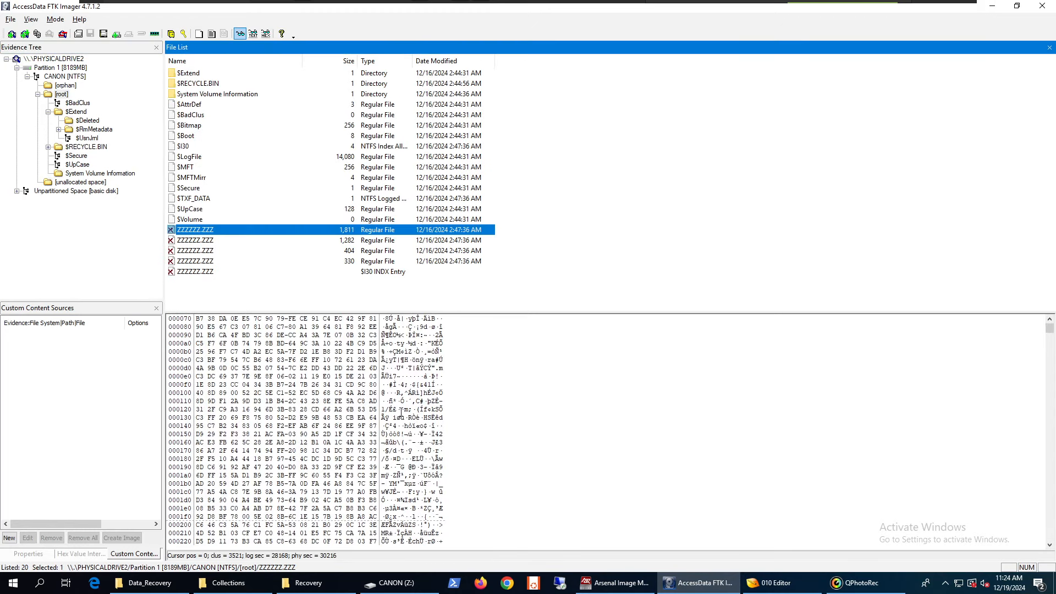
pyautogui.scroll(-3, 410, 410)
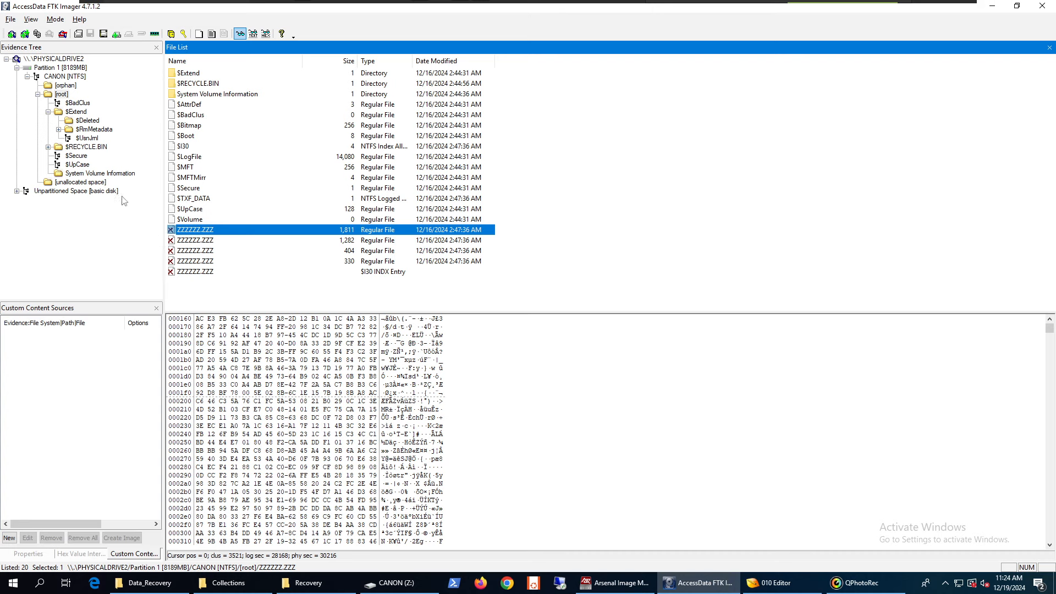
pyautogui.click(101, 185)
pyautogui.click(193, 74)
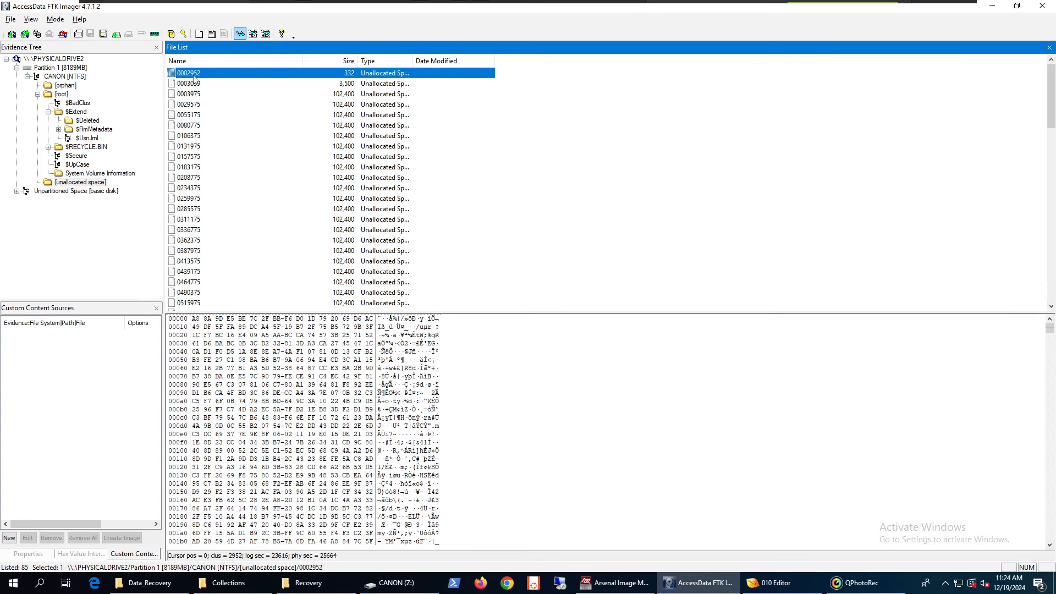
# Examine the hex data of unallocated space items 0002952, 0003099, 0029575 and 0055175.
pyautogui.scroll(-3, 336, 416)
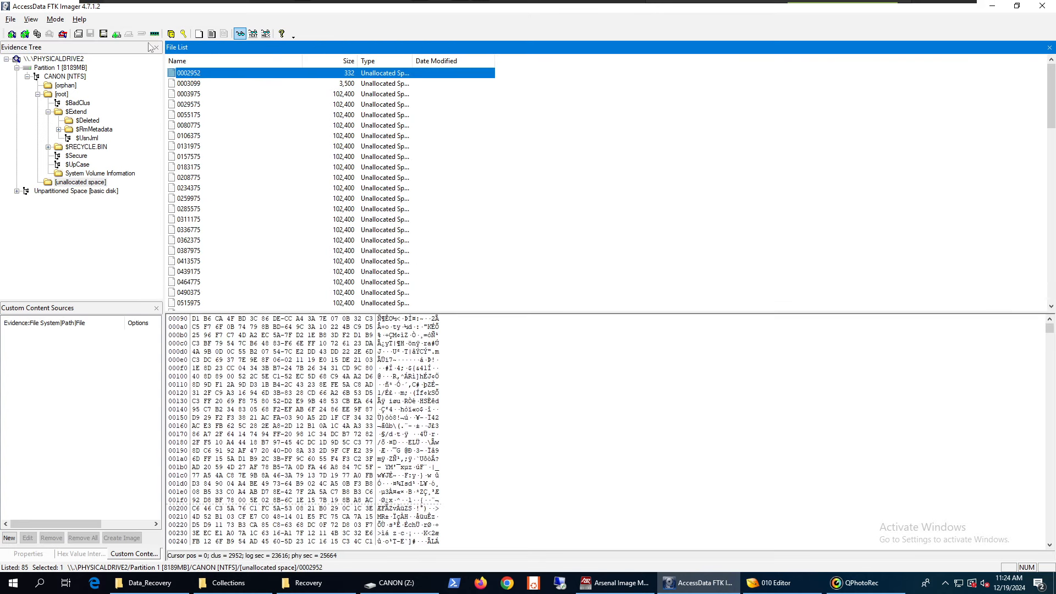
pyautogui.click(193, 86)
pyautogui.click(193, 106)
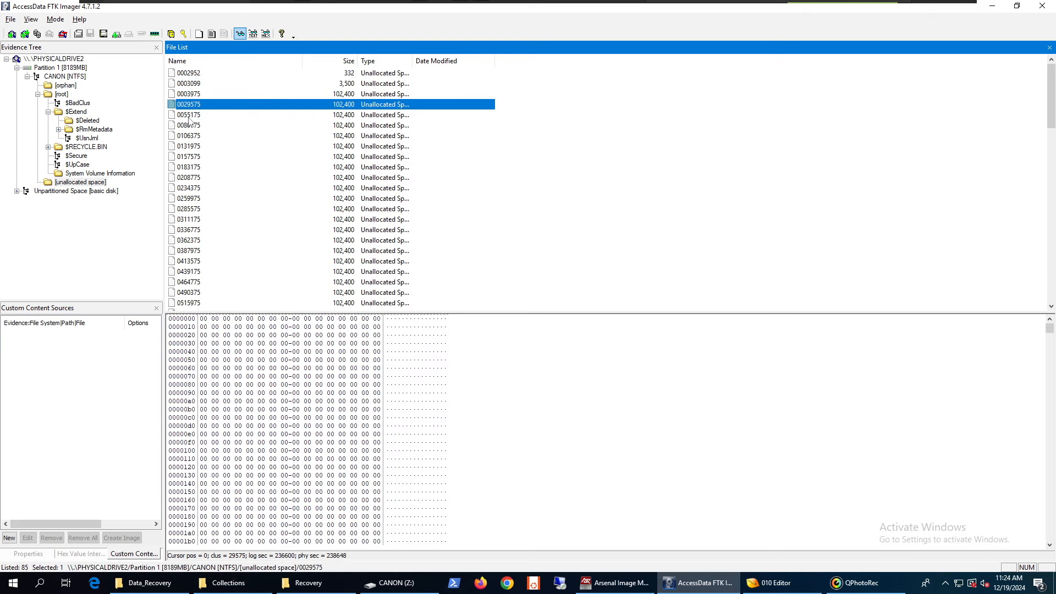
pyautogui.click(195, 116)
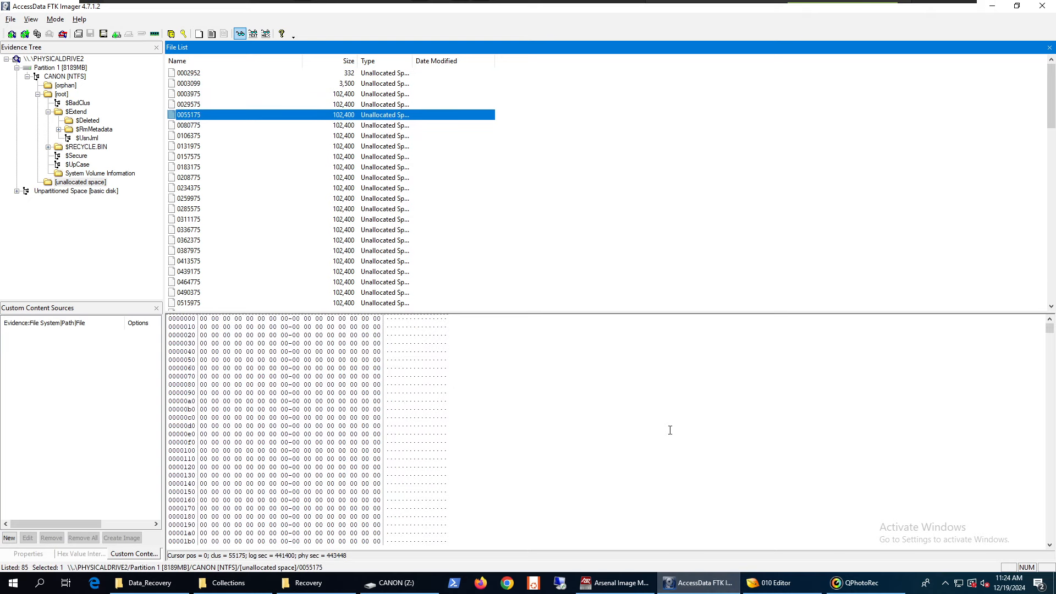
pyautogui.moveTo(695, 589)
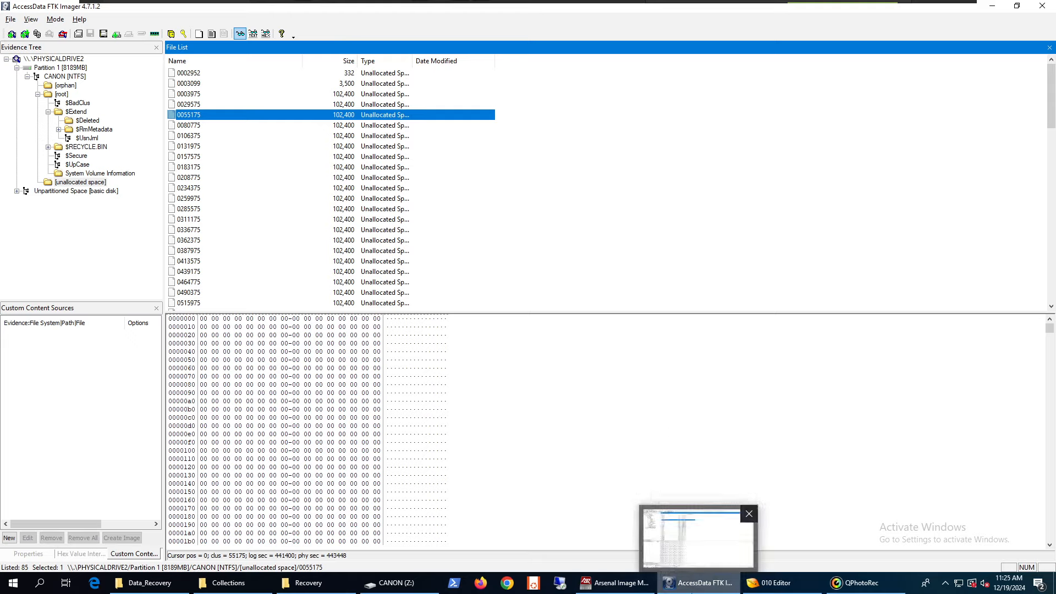
pyautogui.moveTo(618, 584)
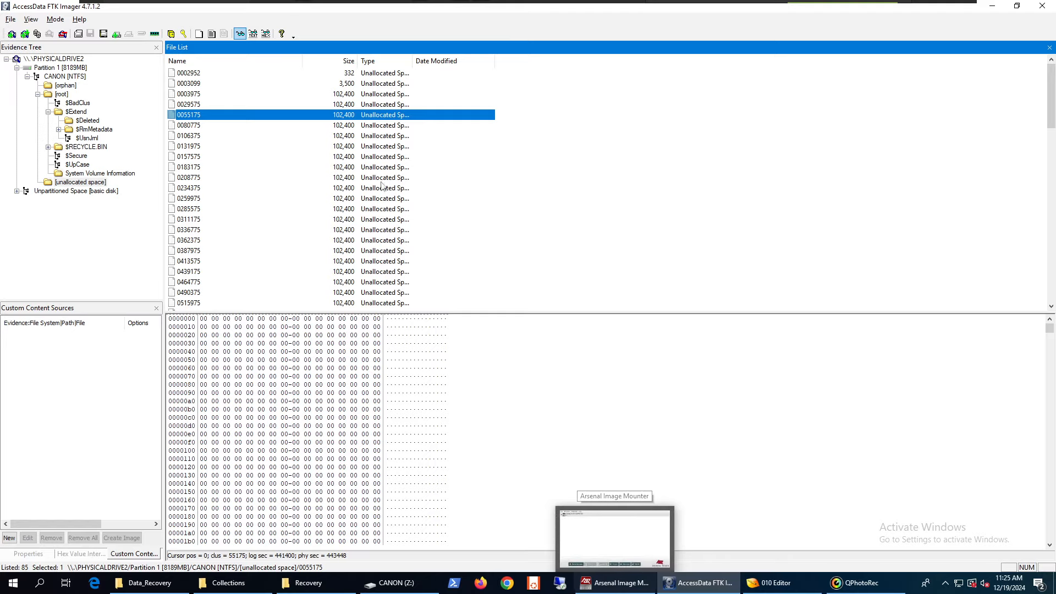
# Step through the unallocated space items from 0002952 down to 0592775, examining the hex data of each.
pyautogui.click(377, 74)
pyautogui.click(374, 83)
pyautogui.click(369, 94)
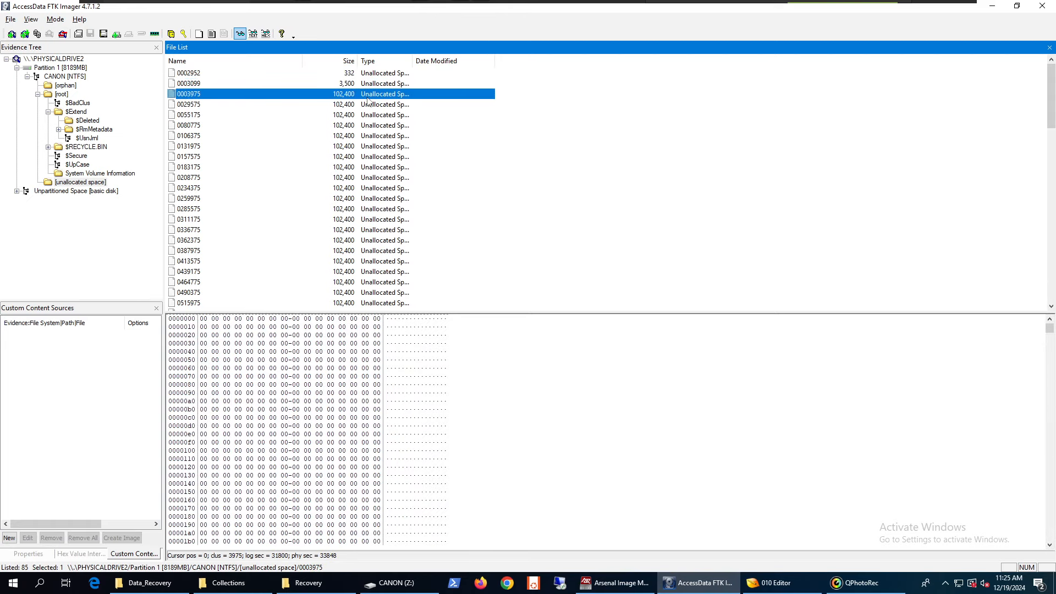
pyautogui.press('Down')
pyautogui.press('Down')
pyautogui.press('Down')
pyautogui.press('Down')
pyautogui.press('Down')
pyautogui.press('Down')
pyautogui.press('Down')
pyautogui.press('Down')
pyautogui.press('Down')
pyautogui.press('Down')
pyautogui.press('Down')
pyautogui.press('Down')
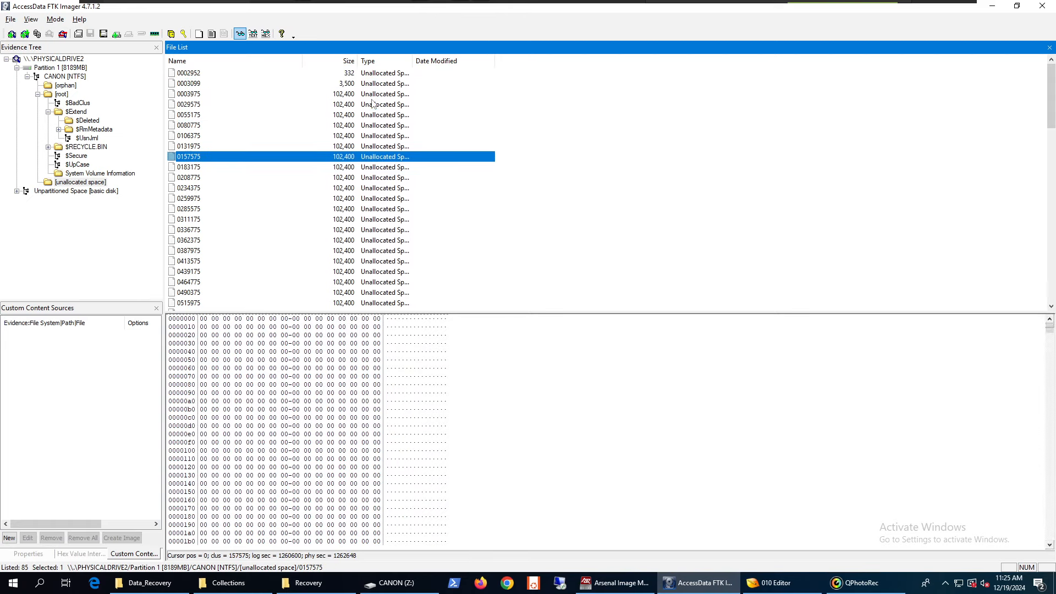
pyautogui.press('Down')
pyautogui.press('Down')
pyautogui.press('Down')
pyautogui.press('Down')
pyautogui.press('Down')
pyautogui.press('Down')
pyautogui.press('Down')
pyautogui.press('Down')
pyautogui.press('Down')
pyautogui.press('Down')
pyautogui.press('Down')
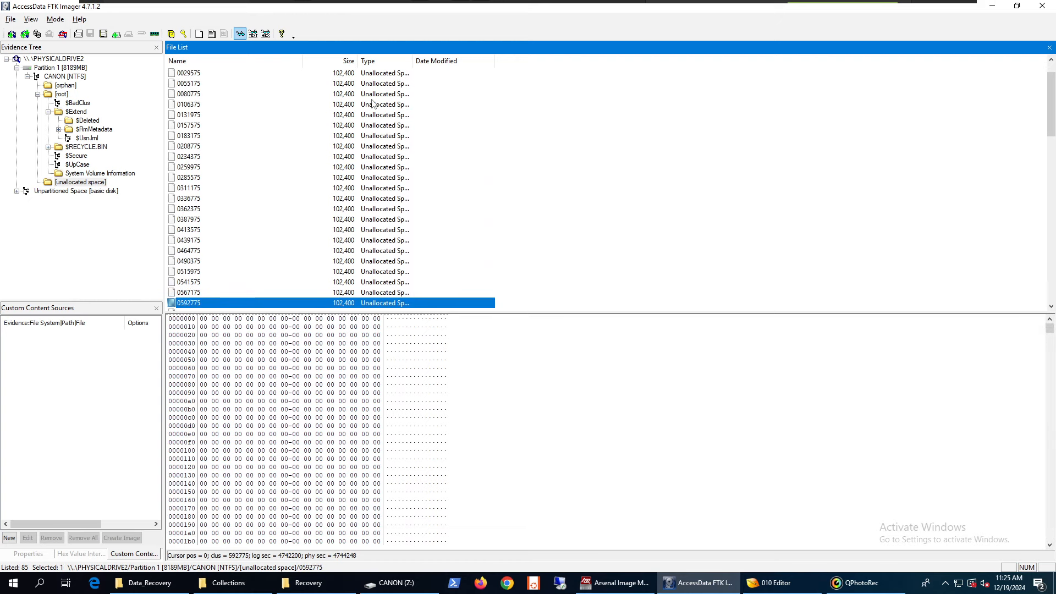
# Return to unallocated space item 0002952 and compare its hex data with items 0003099, 0003975 and 0029575.
pyautogui.press('Up')
pyautogui.press('Up')
pyautogui.press('Up')
pyautogui.press('Up')
pyautogui.press('Up')
pyautogui.press('Up')
pyautogui.press('Up')
pyautogui.press('Up')
pyautogui.press('Up')
pyautogui.press('Up')
pyautogui.press('Up')
pyautogui.press('Up')
pyautogui.press('Up')
pyautogui.press('Up')
pyautogui.press('Up')
pyautogui.press('Up')
pyautogui.press('Up')
pyautogui.press('Up')
pyautogui.press('Up')
pyautogui.press('Up')
pyautogui.press('Up')
pyautogui.press('Up')
pyautogui.press('Up')
pyautogui.press('Up')
pyautogui.press('Up')
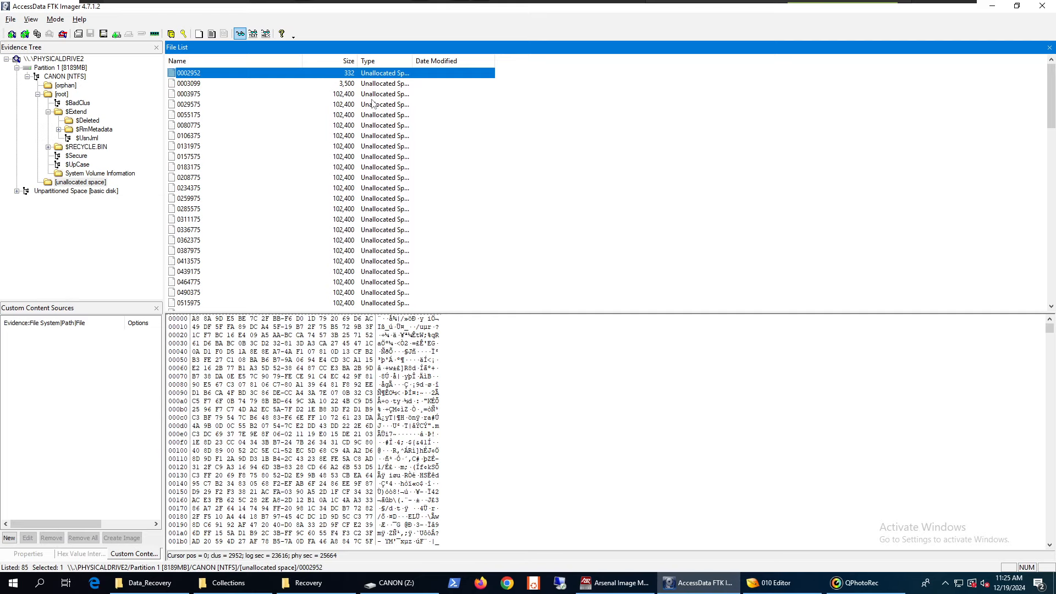
pyautogui.press('Down')
pyautogui.press('Up')
pyautogui.press('Down')
pyautogui.press('Down')
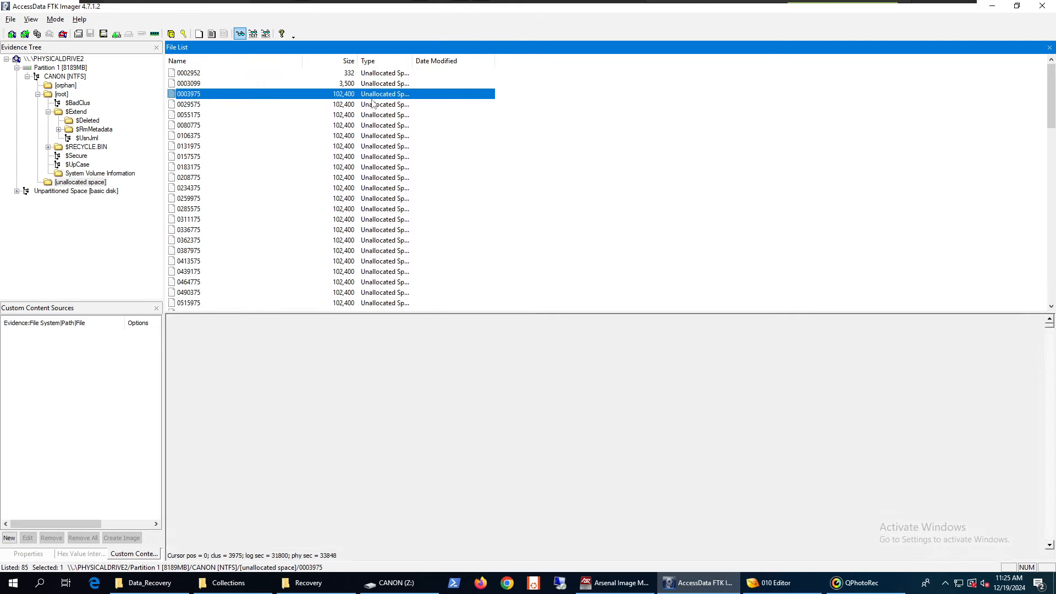
pyautogui.press('Up')
pyautogui.press('Down')
pyautogui.press('Down')
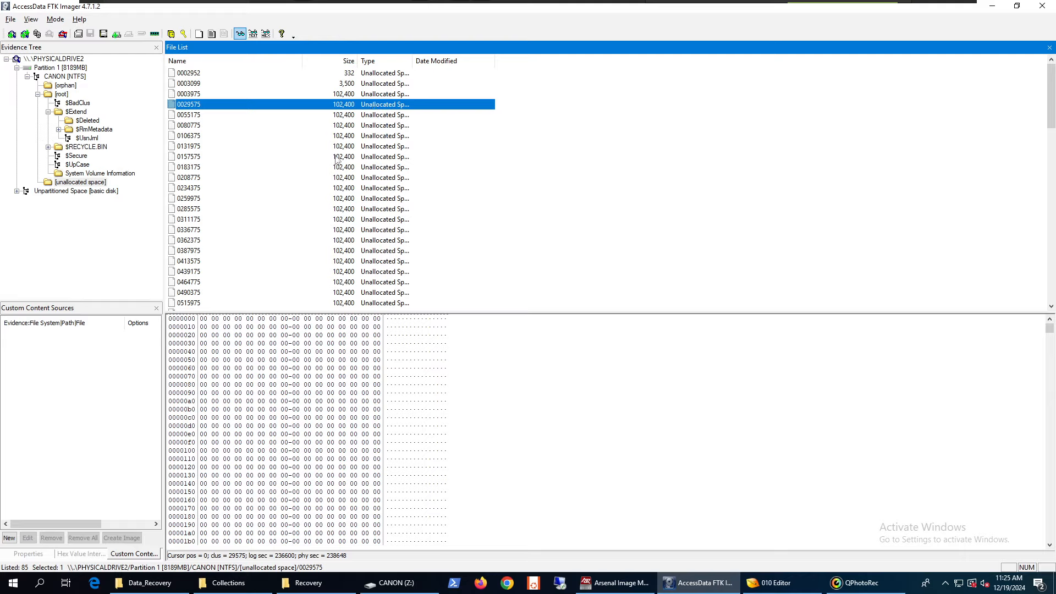
# Switch to Arsenal Image Mounter, view its version and licence information, and minimize its window.
pyautogui.click(698, 582)
pyautogui.click(644, 579)
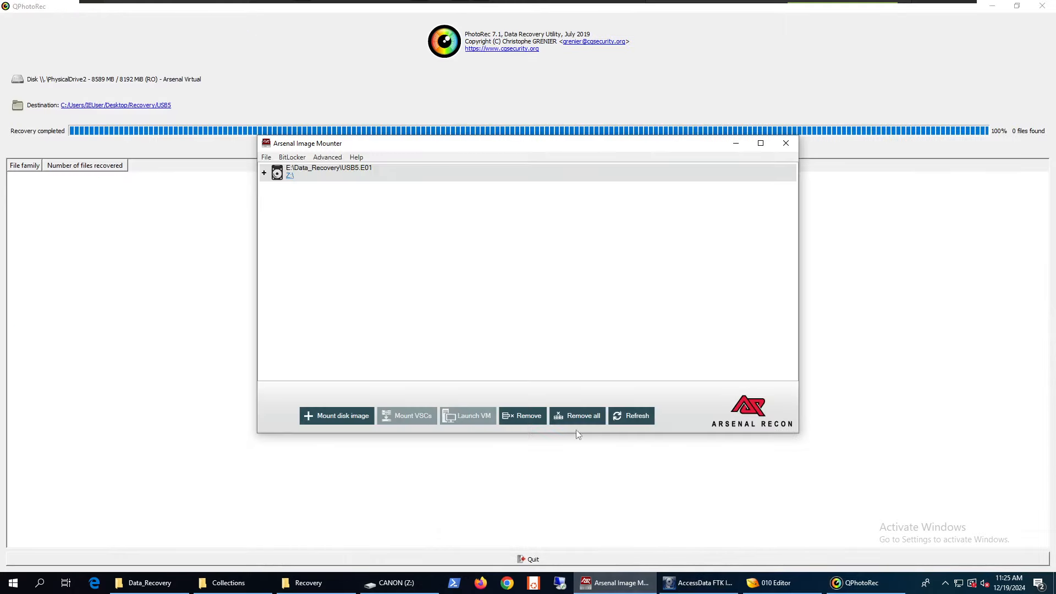
pyautogui.click(356, 157)
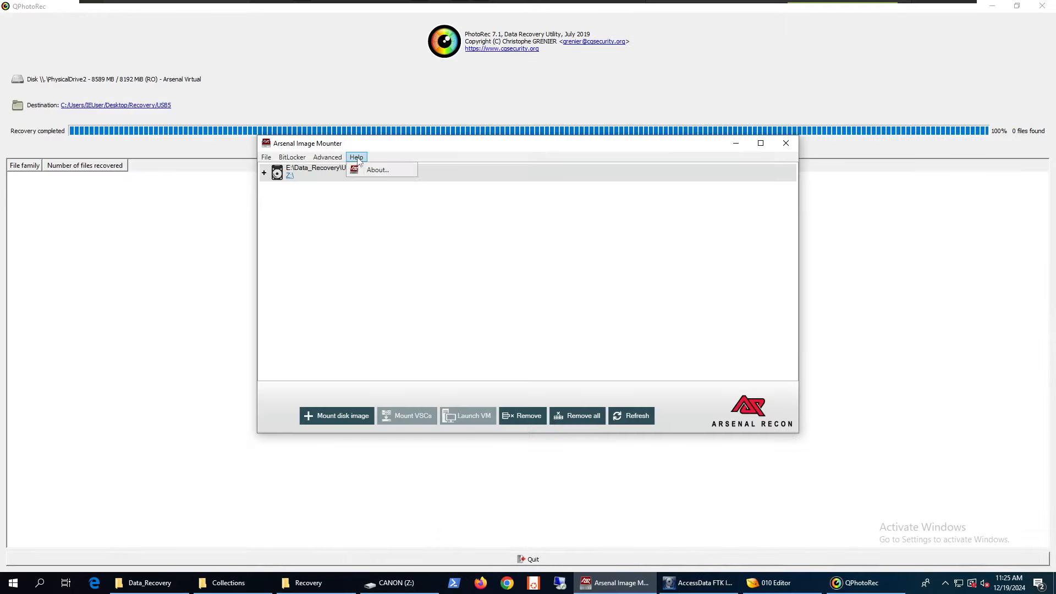
pyautogui.click(378, 168)
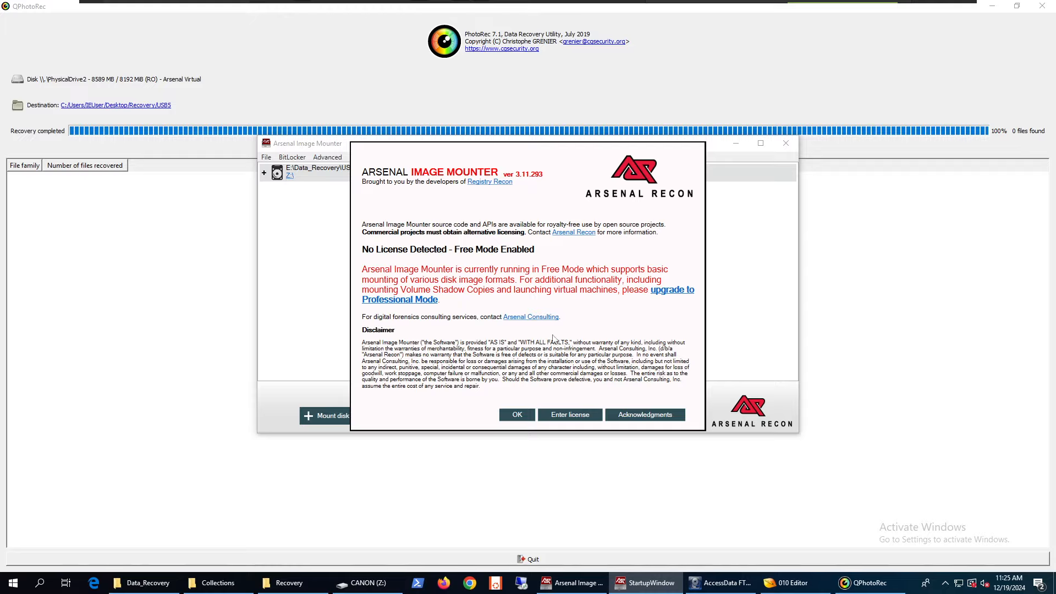
pyautogui.click(519, 416)
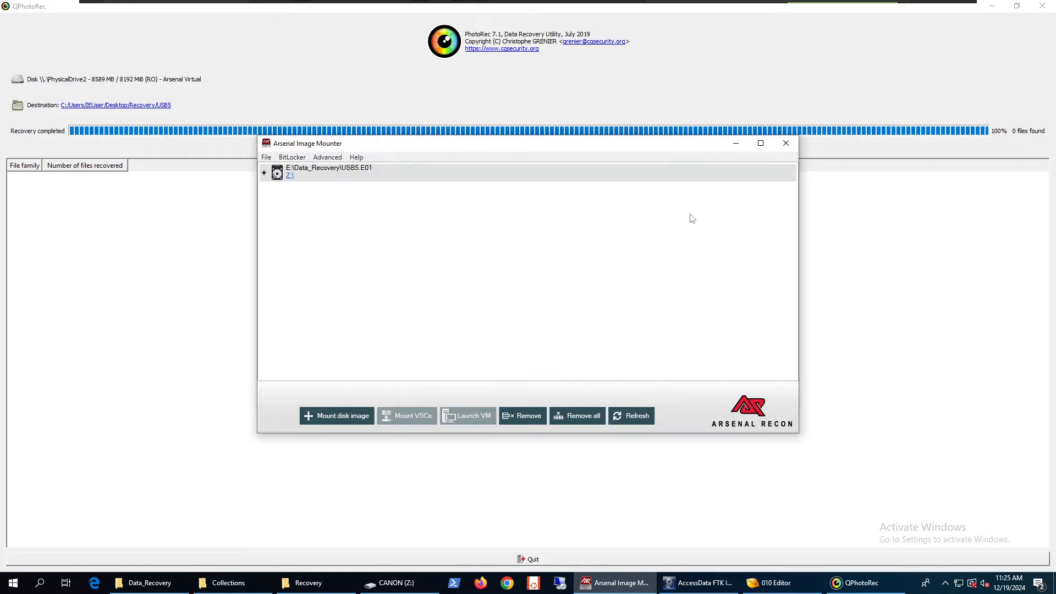
pyautogui.click(736, 144)
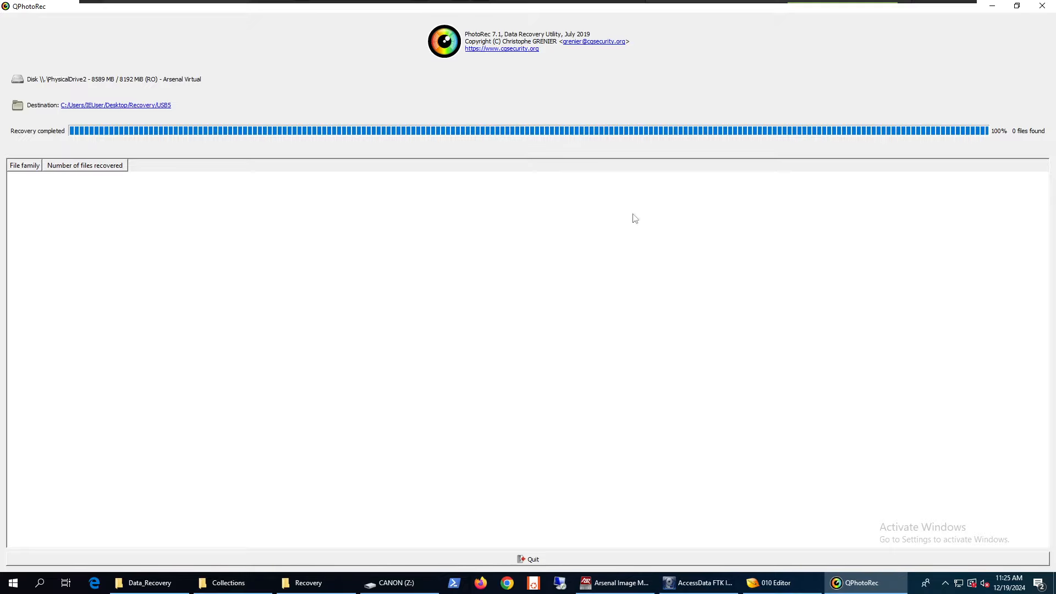
# Quit QPhotoRec, check the recup_dir.1 folder in Recovery\USB5 for recovered files, and return to the Recovery folder.
pyautogui.click(573, 559)
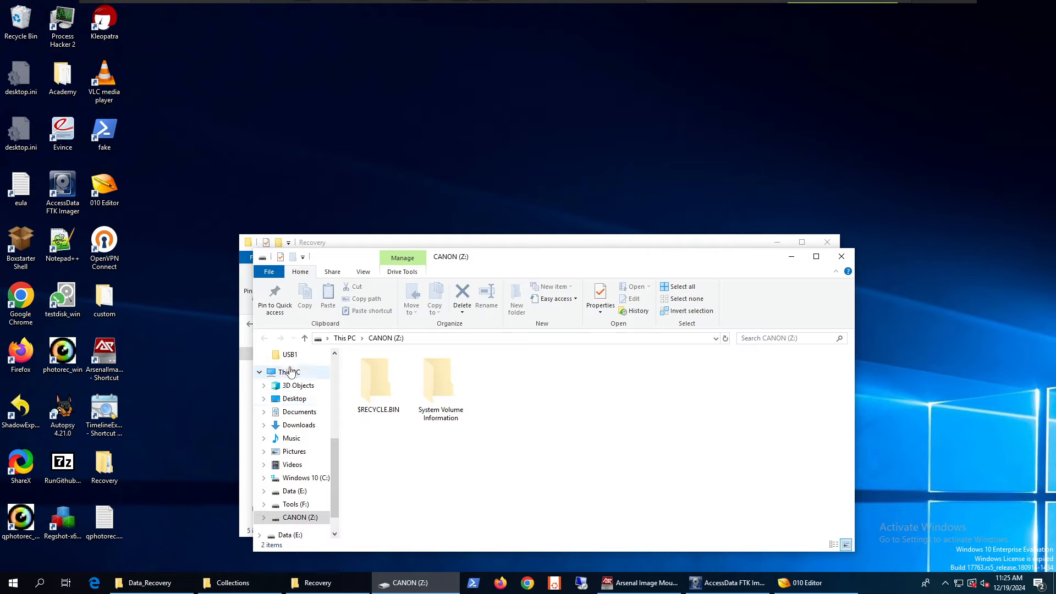
pyautogui.click(355, 583)
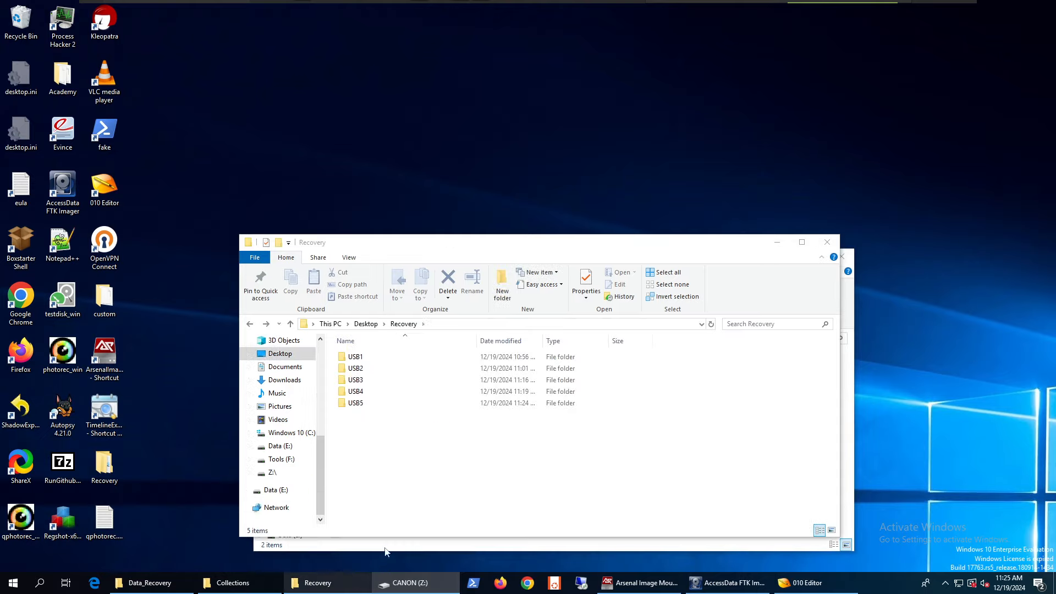
pyautogui.doubleClick(357, 404)
pyautogui.doubleClick(363, 356)
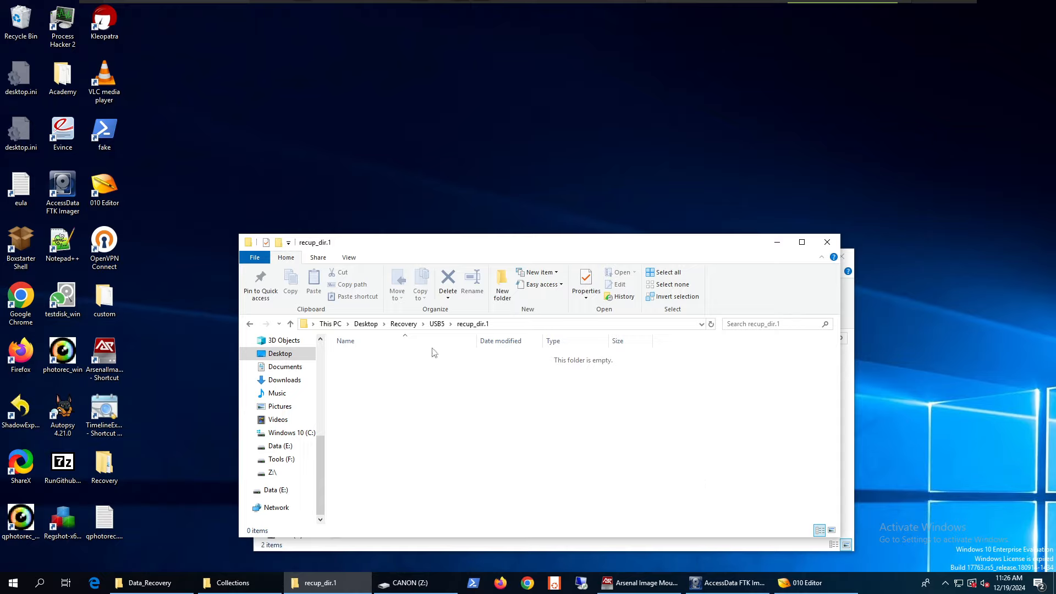
pyautogui.click(403, 324)
pyautogui.click(456, 491)
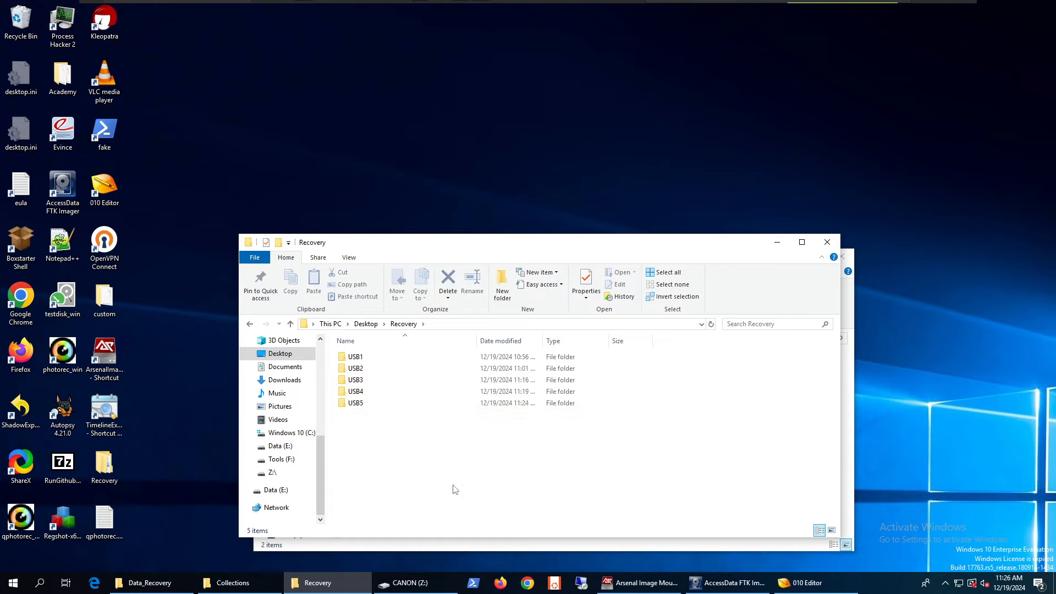
# Minimize the Recovery folder window and remove all evidence items from FTK Imager.
pyautogui.click(352, 583)
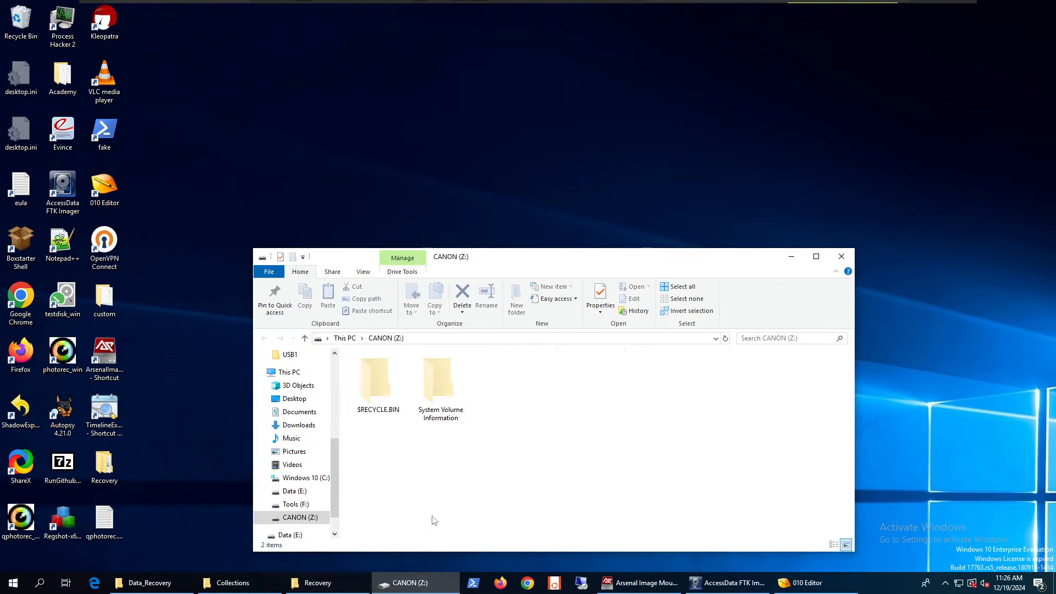
pyautogui.click(737, 583)
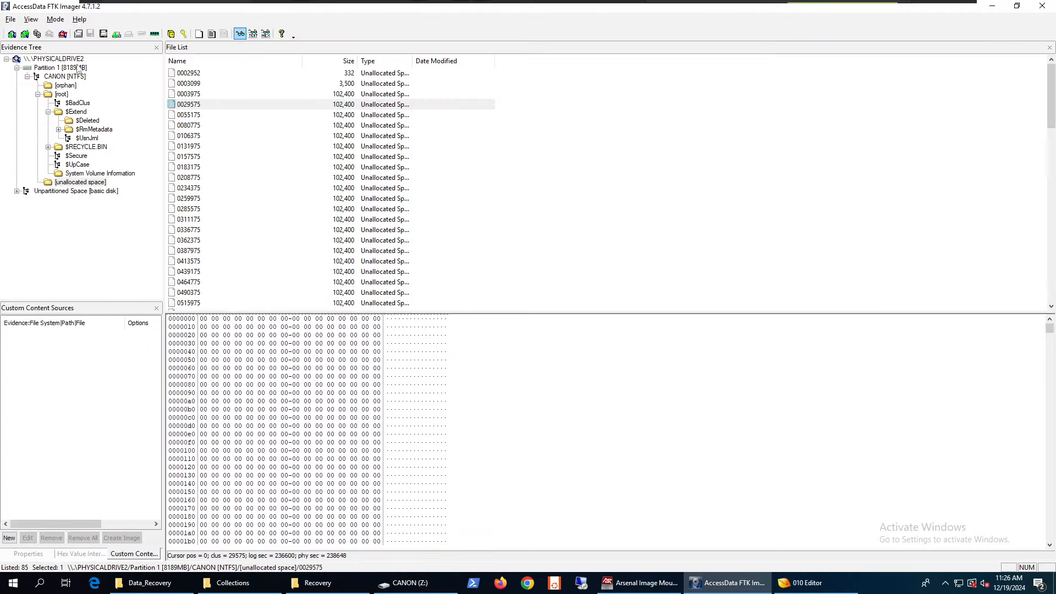
pyautogui.click(63, 37)
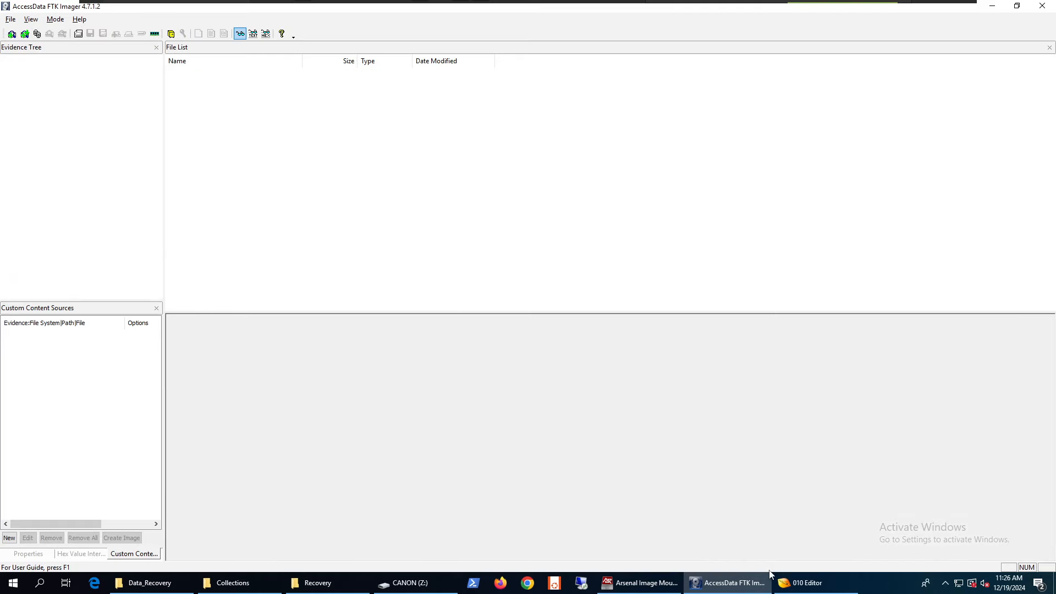
pyautogui.click(734, 584)
# Switch to Arsenal Image Mounter, unmount all images, and mount USB2.E01 from the Data_Recovery folder.
pyautogui.click(634, 584)
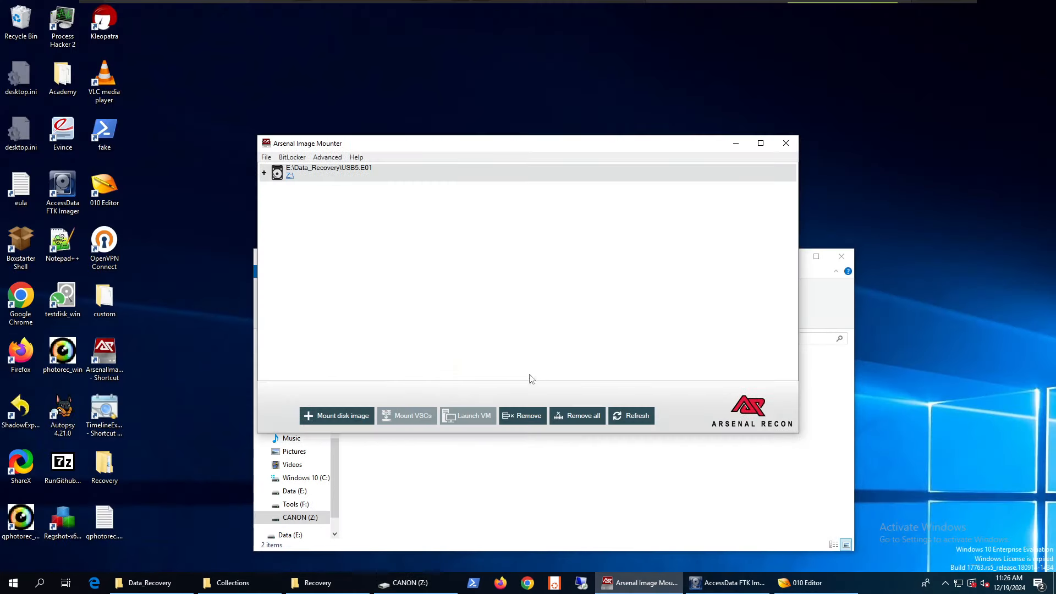
pyautogui.click(576, 425)
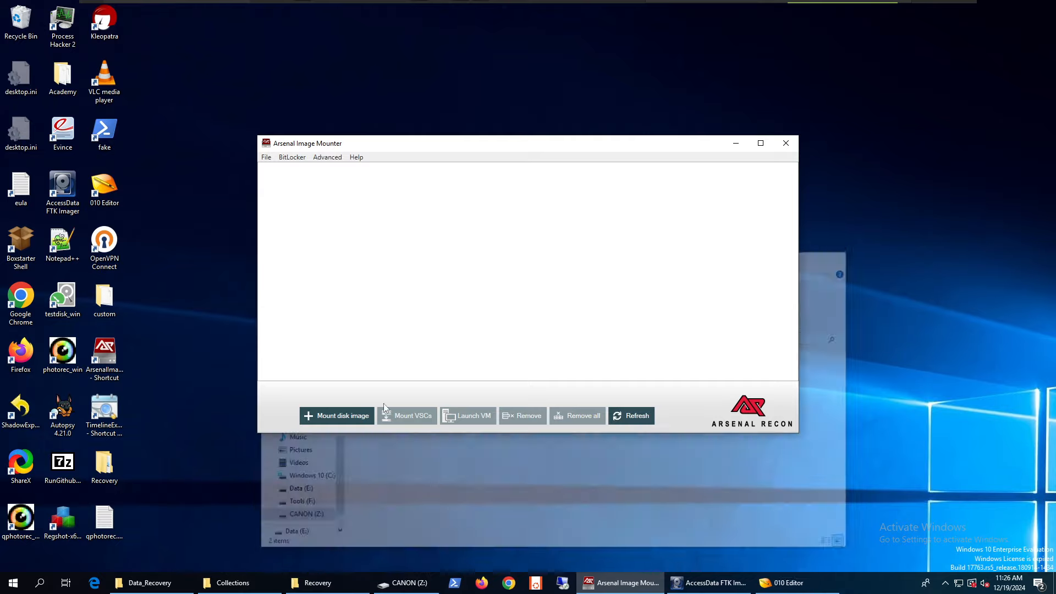
pyautogui.click(350, 417)
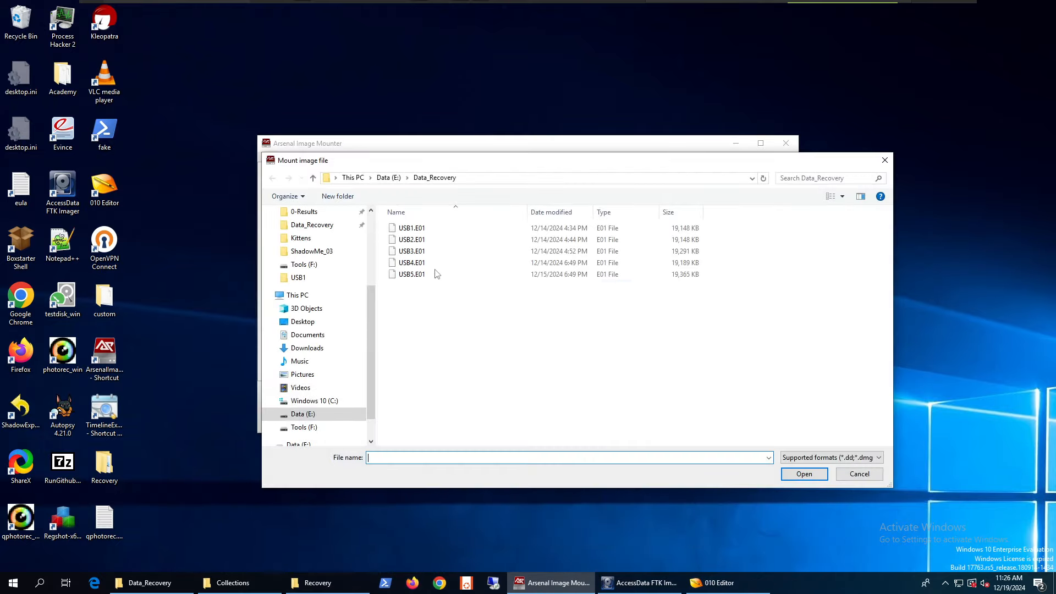
pyautogui.doubleClick(411, 243)
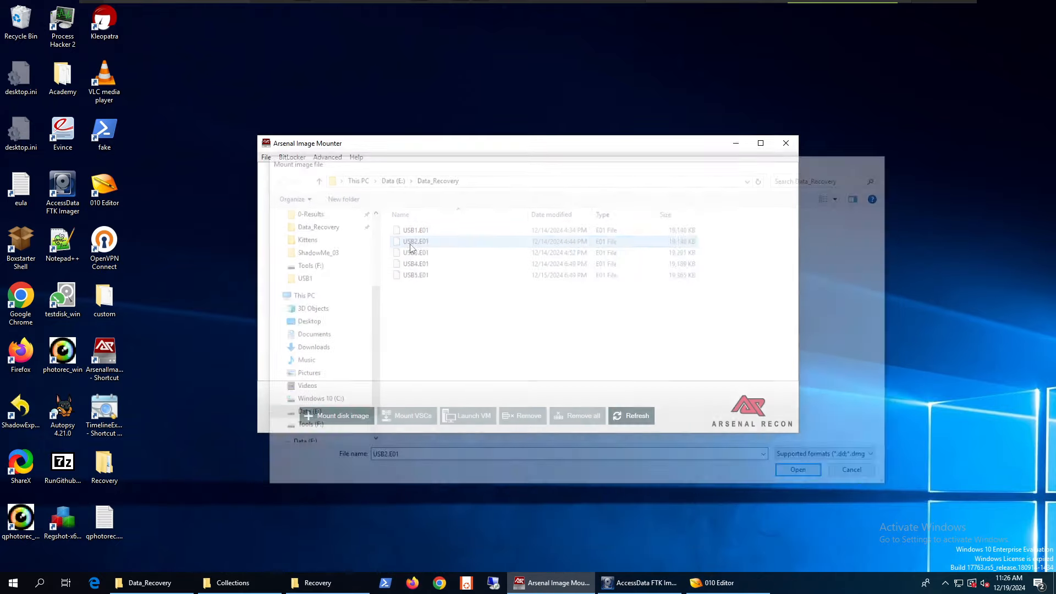
pyautogui.click(712, 463)
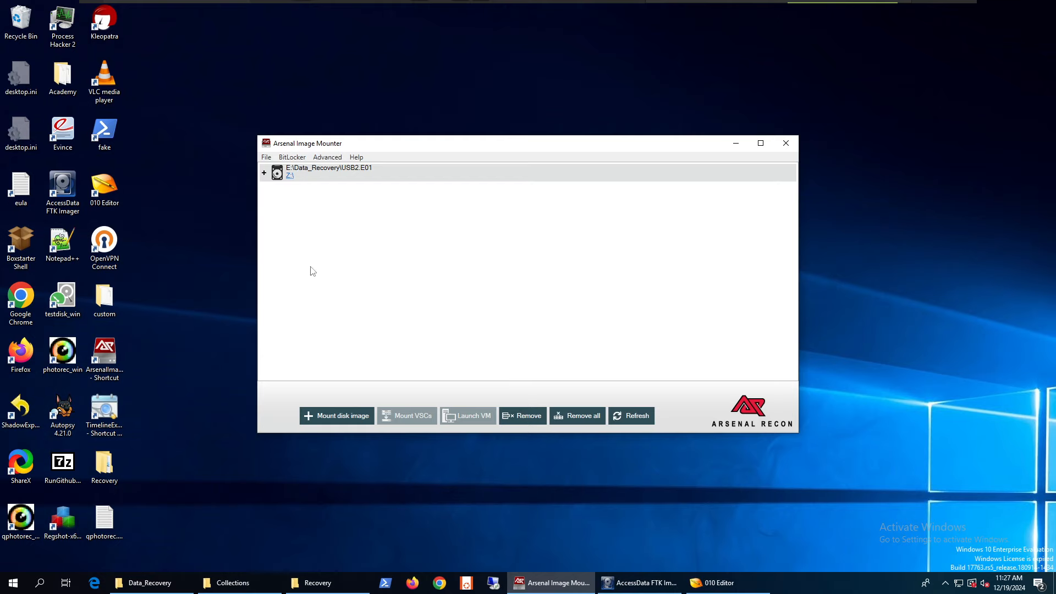
# Switch to 010 Editor, open the logical drive Z: (CANON), and cancel further execution of the drive template.
pyautogui.click(715, 583)
pyautogui.click(10, 18)
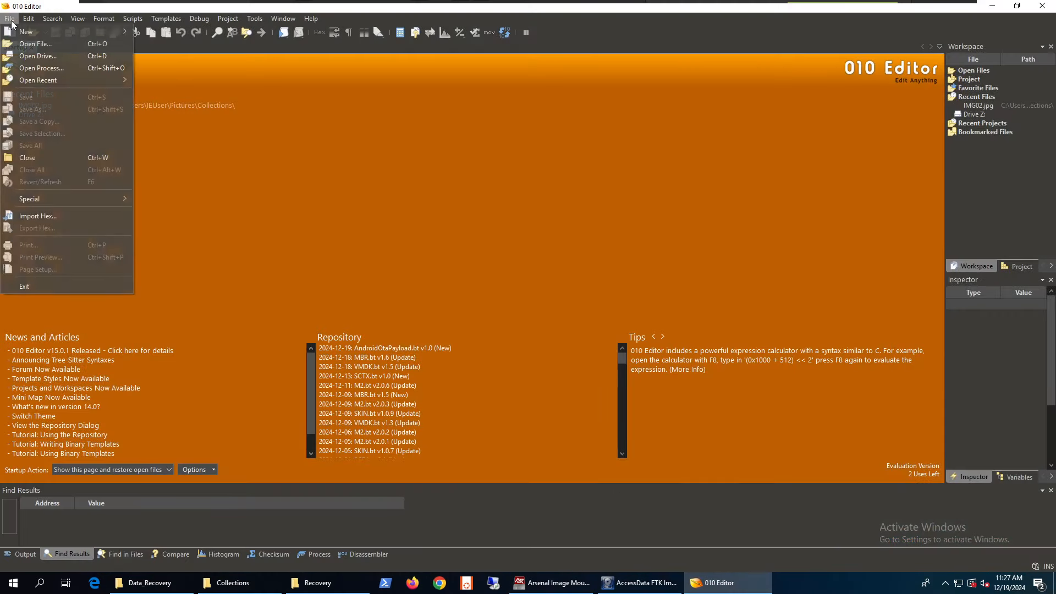
pyautogui.click(31, 57)
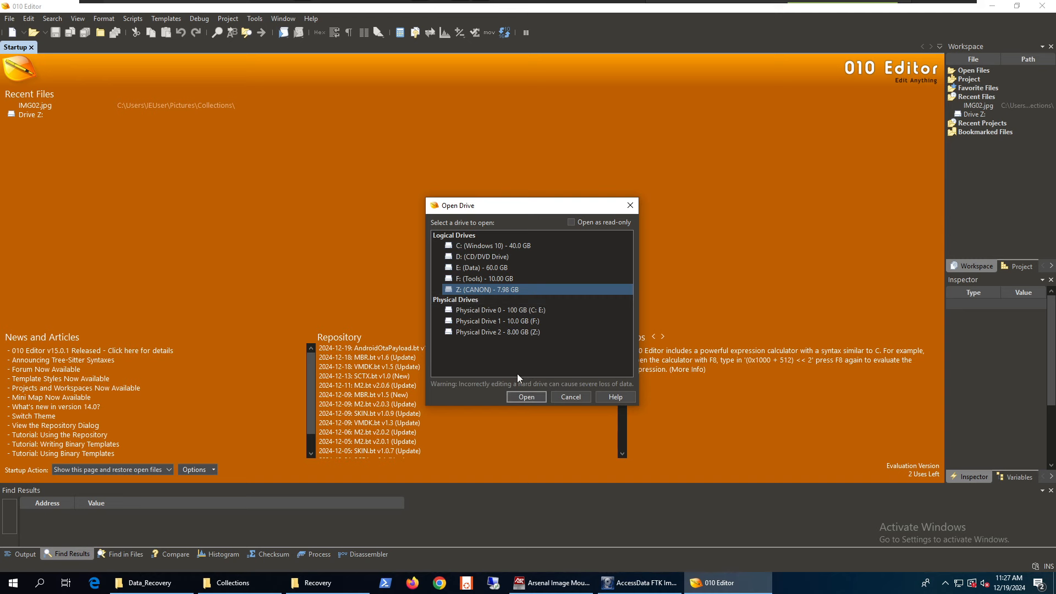
pyautogui.click(527, 397)
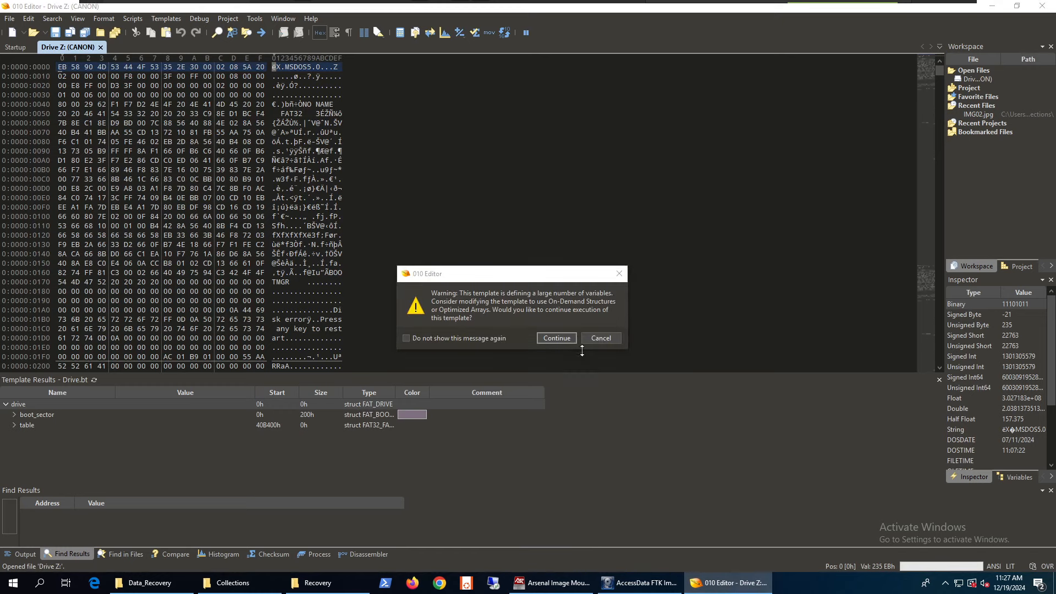
pyautogui.click(601, 338)
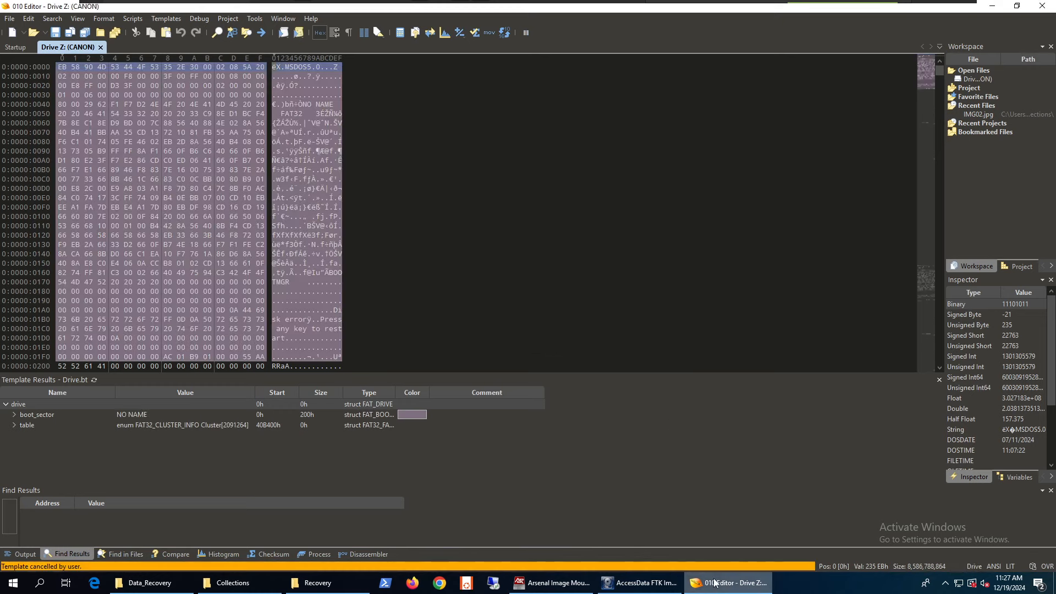
# Switch to Chrome and search the GCK file signatures table for JPG.
pyautogui.click(727, 582)
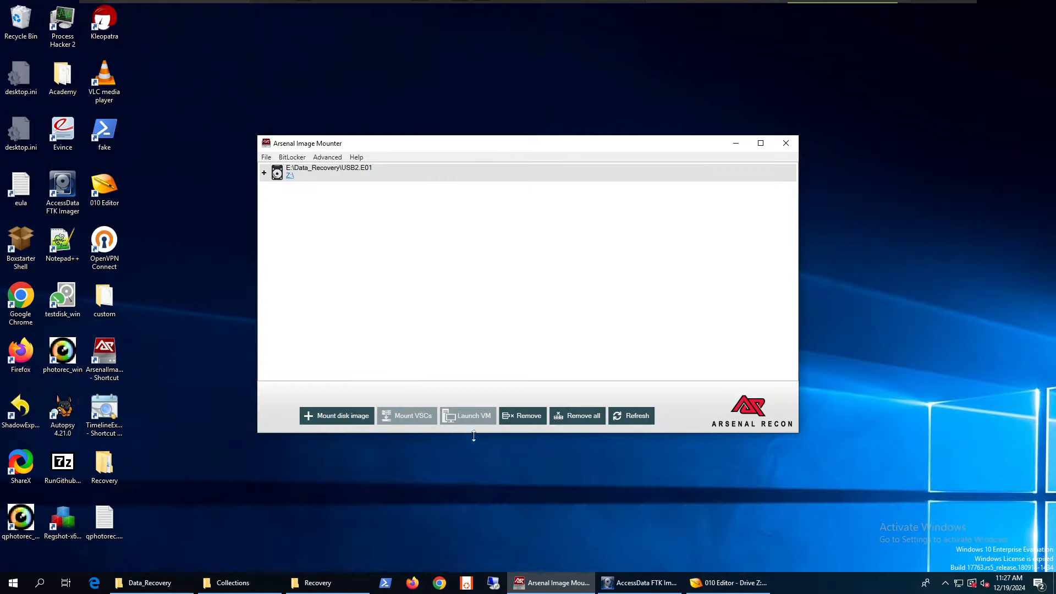
pyautogui.doubleClick(20, 300)
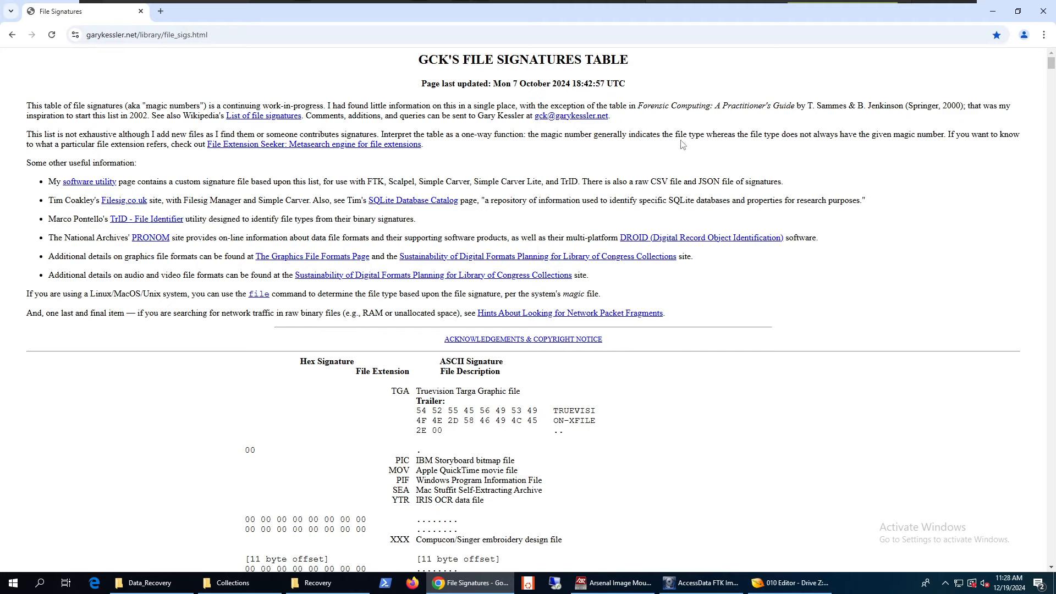
pyautogui.hotkey('ctrl', 'f')
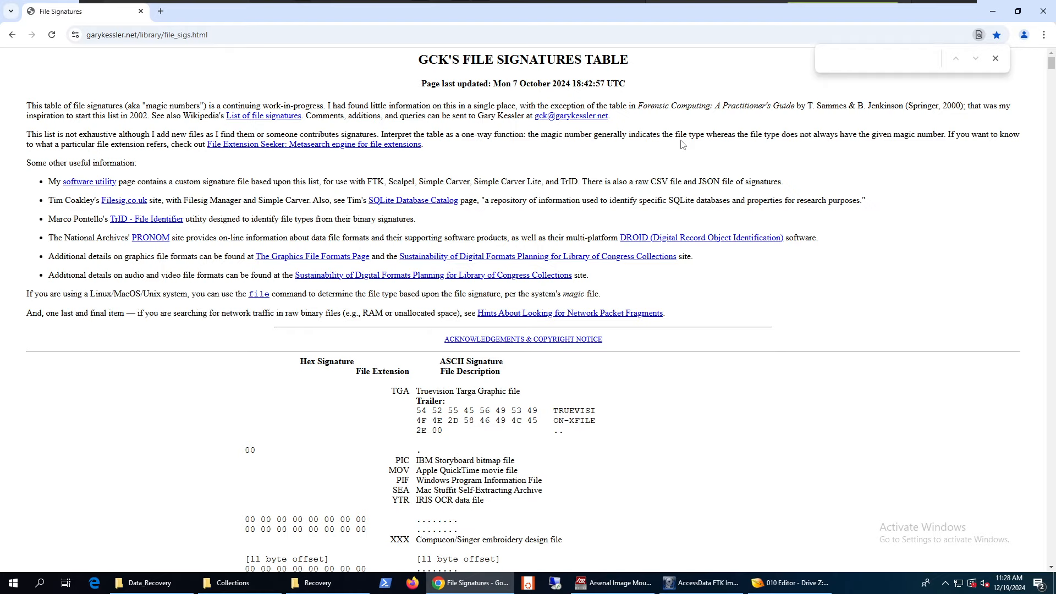
pyautogui.write('PG')
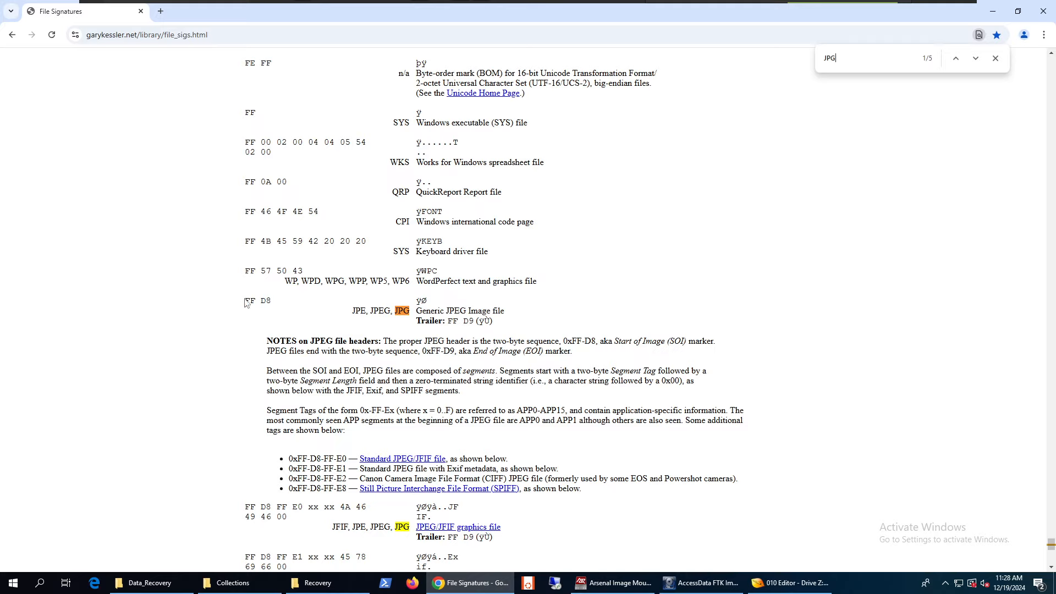
# Copy the JPEG/JFIF header signature FF D8 FF E0 from the signatures table.
pyautogui.moveTo(245, 302); pyautogui.dragTo(272, 302)
pyautogui.scroll(-2, 524, 385)
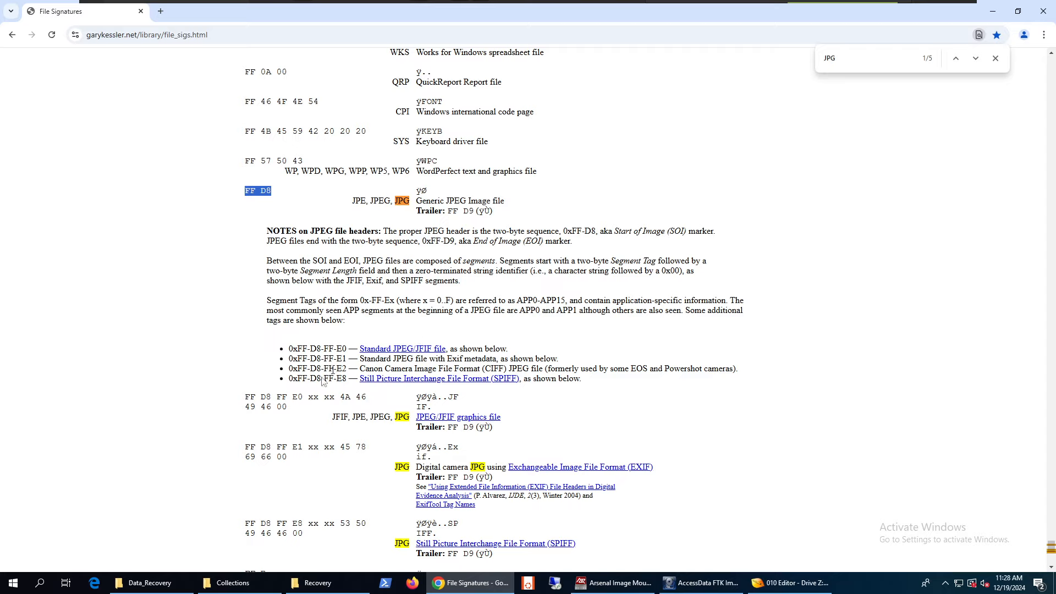
pyautogui.moveTo(246, 396); pyautogui.dragTo(303, 397)
pyautogui.hotkey('ctrl', 'c')
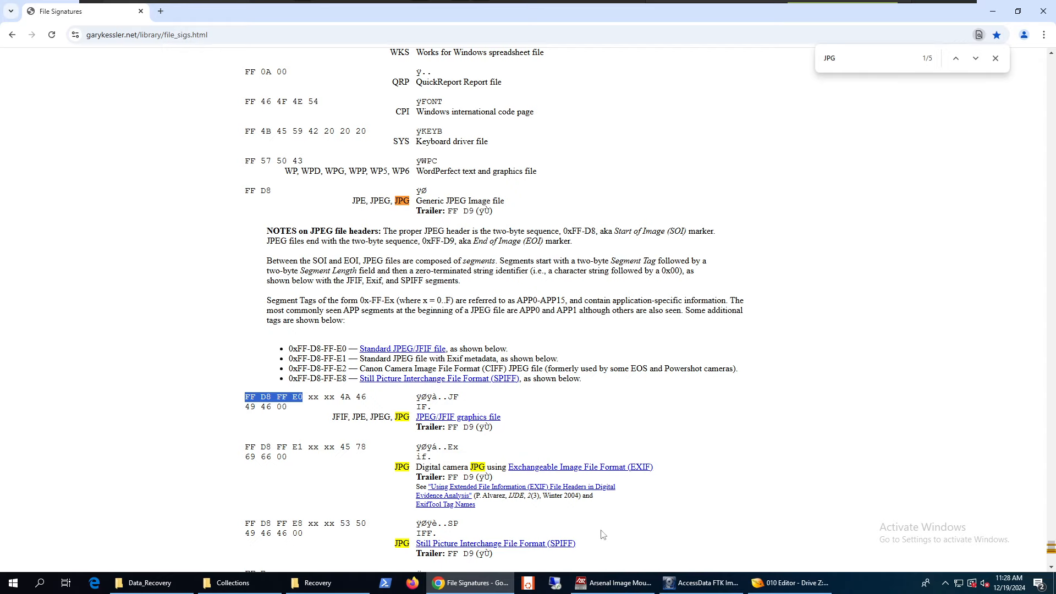
# Switch to 010 Editor and find the next occurrence of the hex bytes FF D8 FF E0 in drive Z:.
pyautogui.click(457, 589)
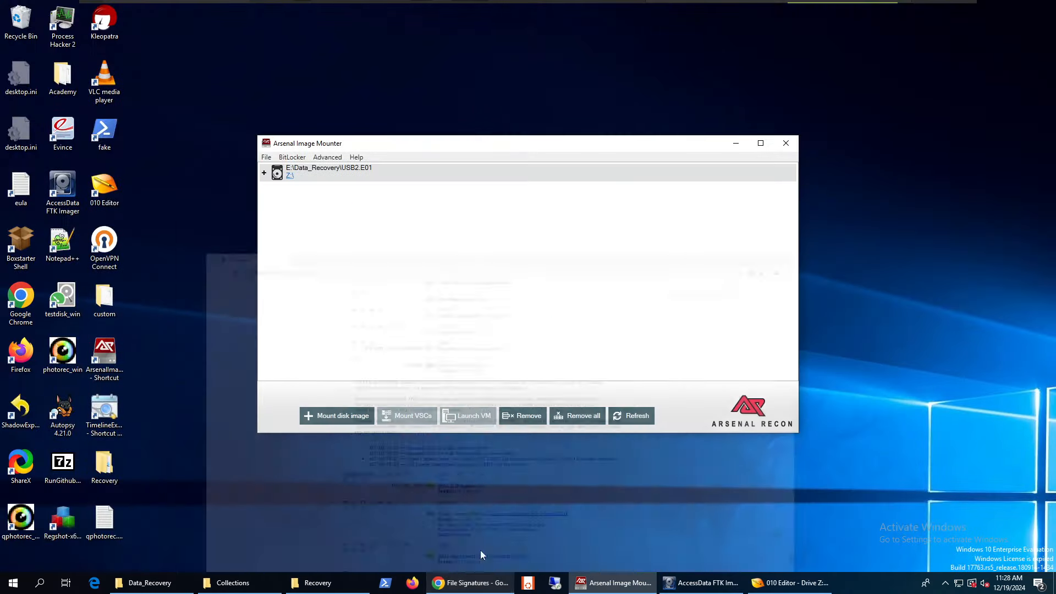
pyautogui.click(792, 583)
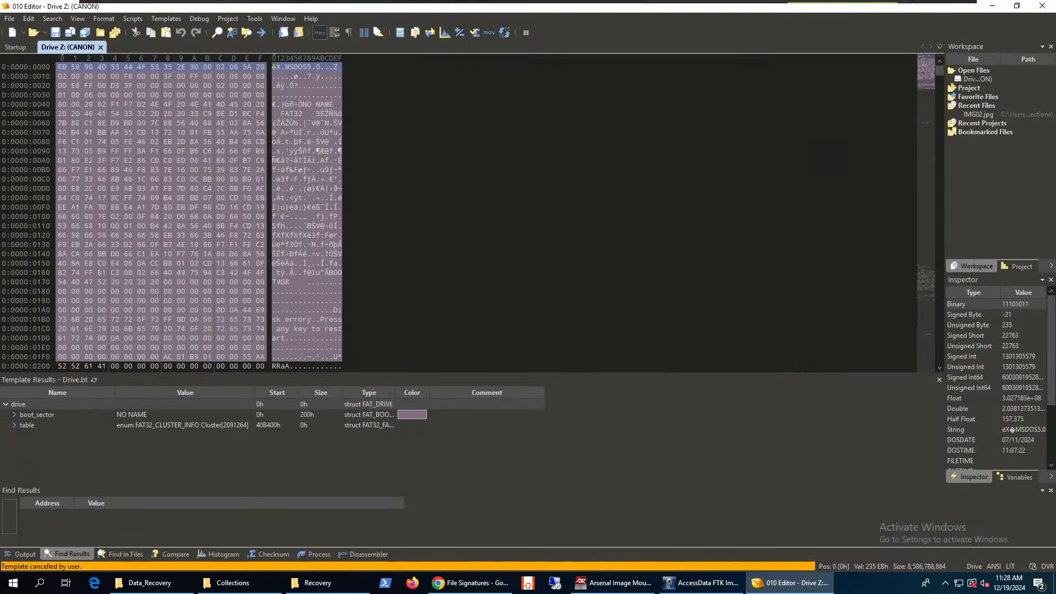
pyautogui.hotkey('ctrl', 'f')
pyautogui.hotkey('ctrl', 'v')
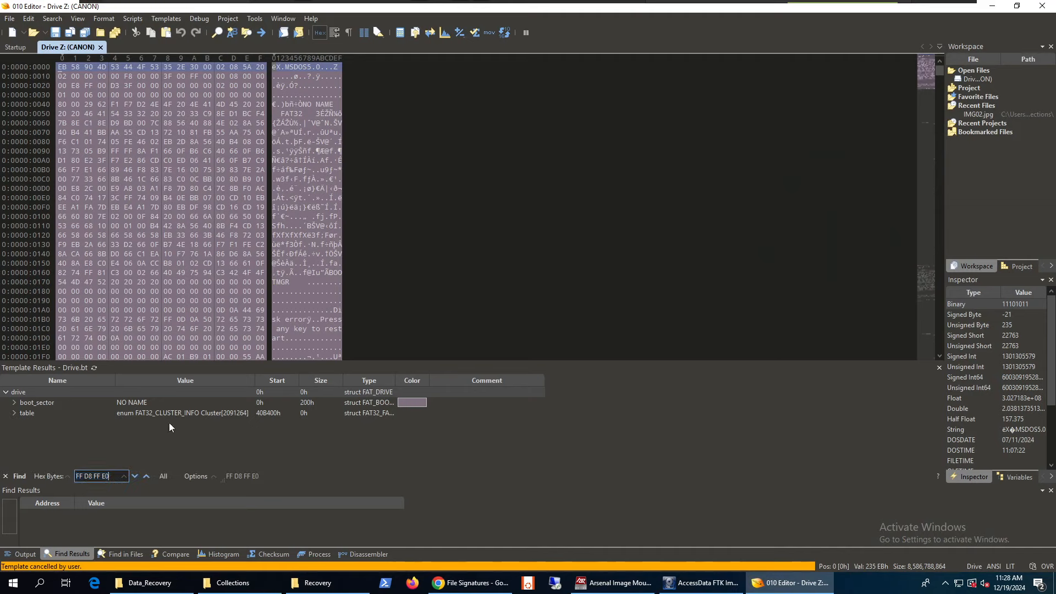
pyautogui.click(61, 470)
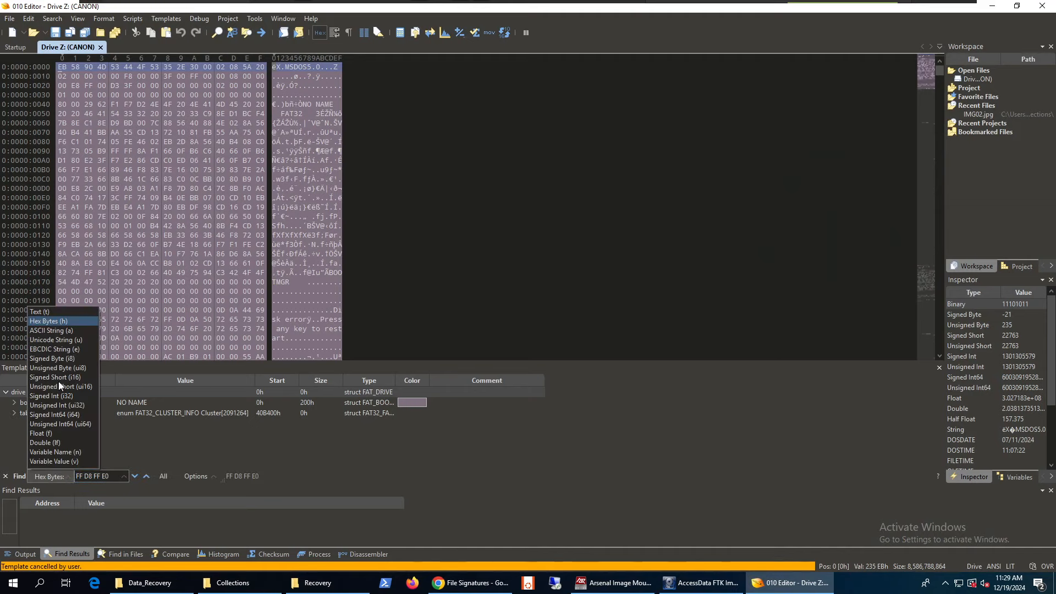
pyautogui.click(44, 480)
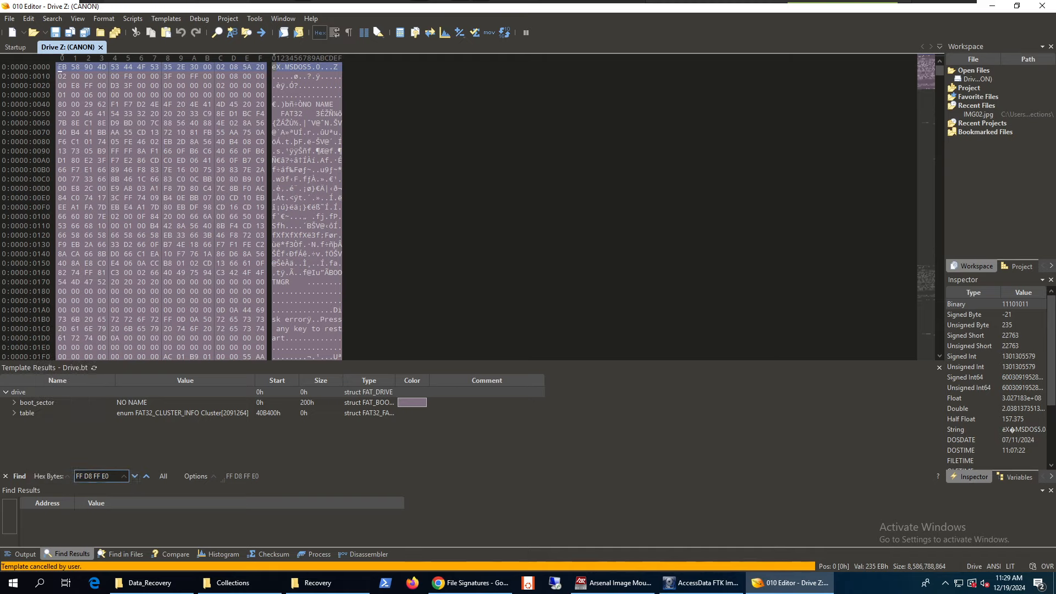
pyautogui.click(135, 477)
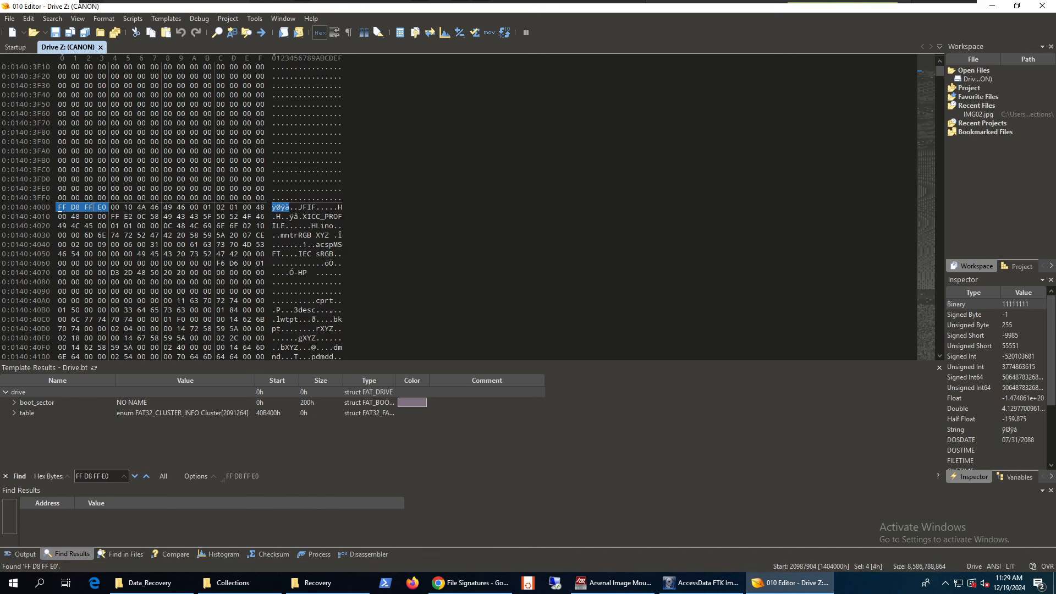
# Place the cursor on the first byte of the found JPEG header, enlarge the hex view, and copy the byte's position.
pyautogui.click(57, 209)
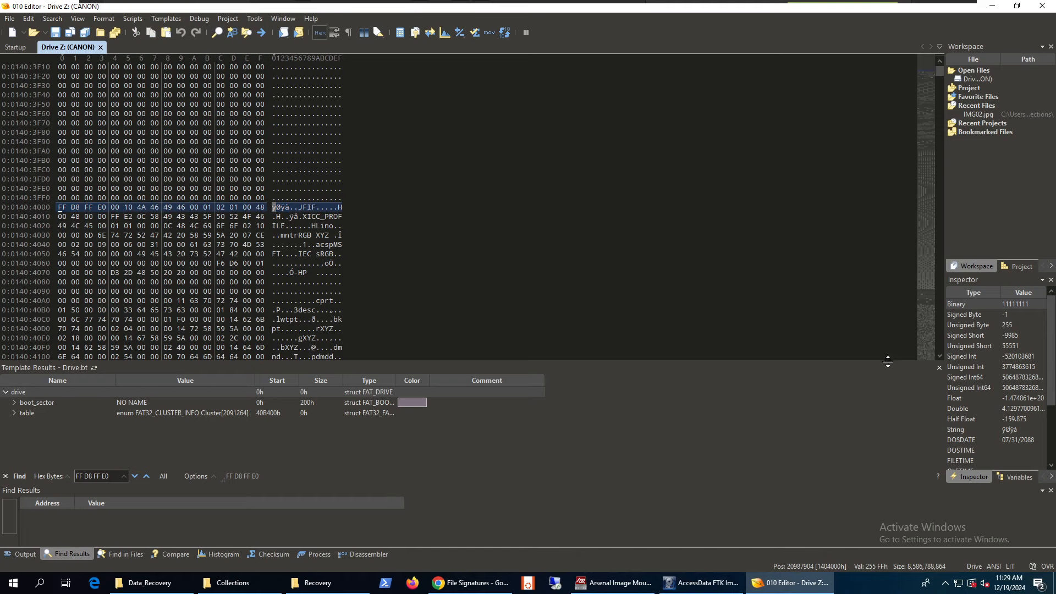
pyautogui.moveTo(871, 364); pyautogui.dragTo(844, 413)
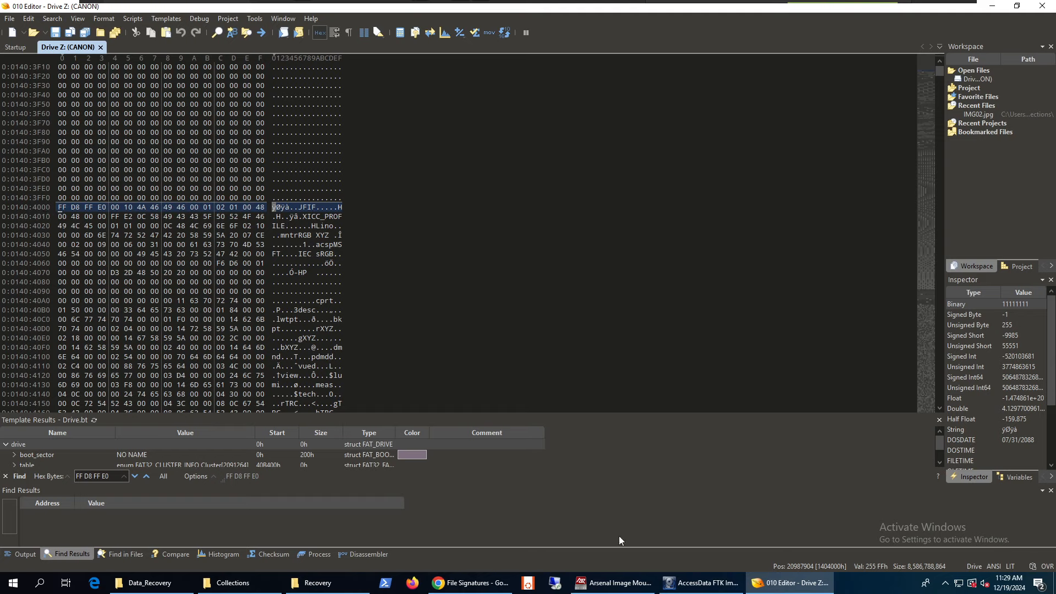
pyautogui.click(808, 568)
pyautogui.click(813, 538)
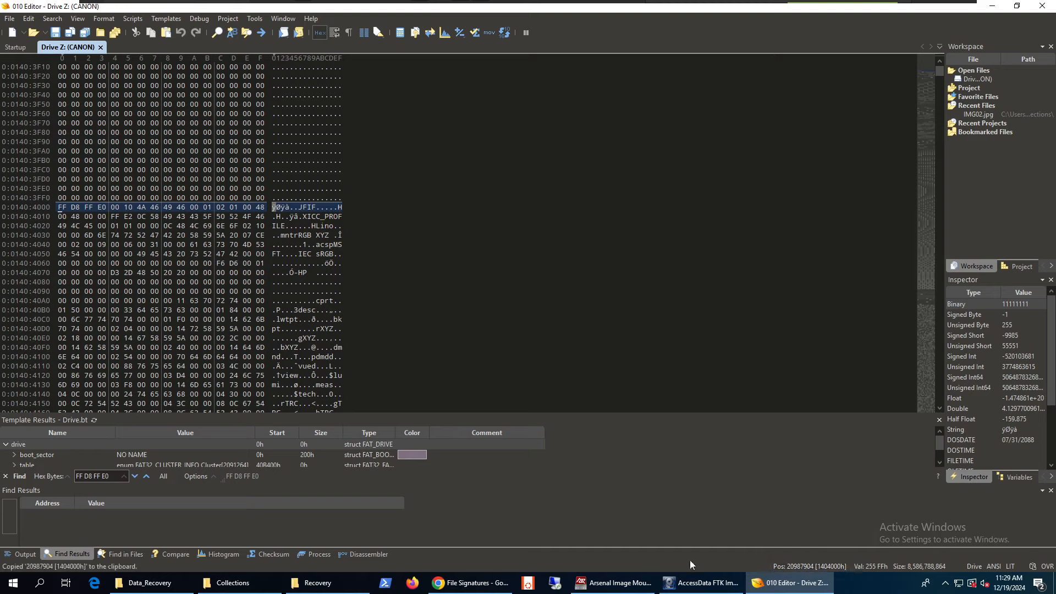
# Open Notepad and paste the header's start offset, 20987904 [1404000h], into the blank document.
pyautogui.click(13, 583)
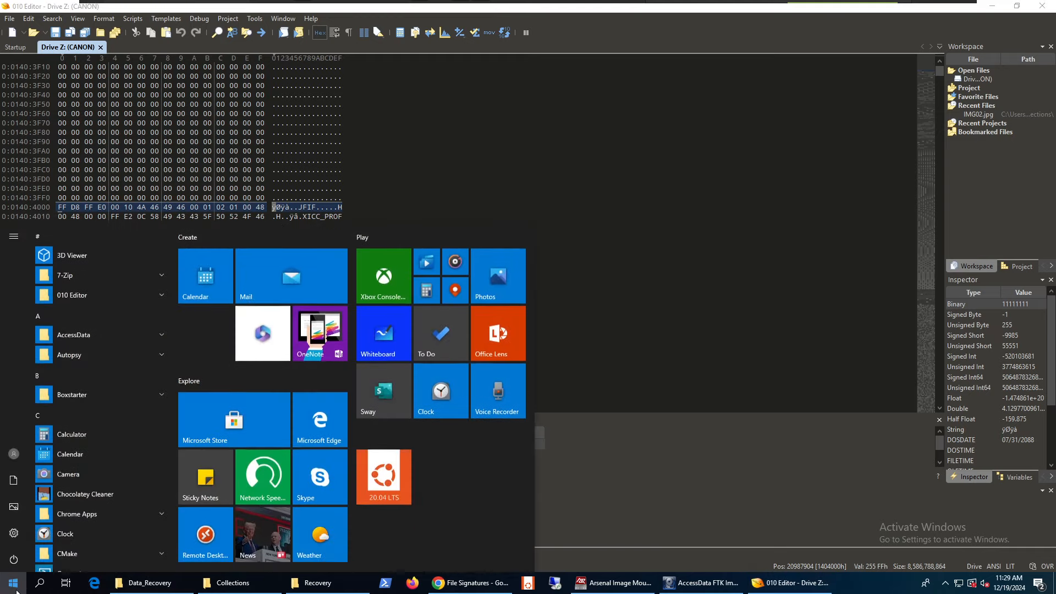
pyautogui.click(37, 581)
pyautogui.write('notepad')
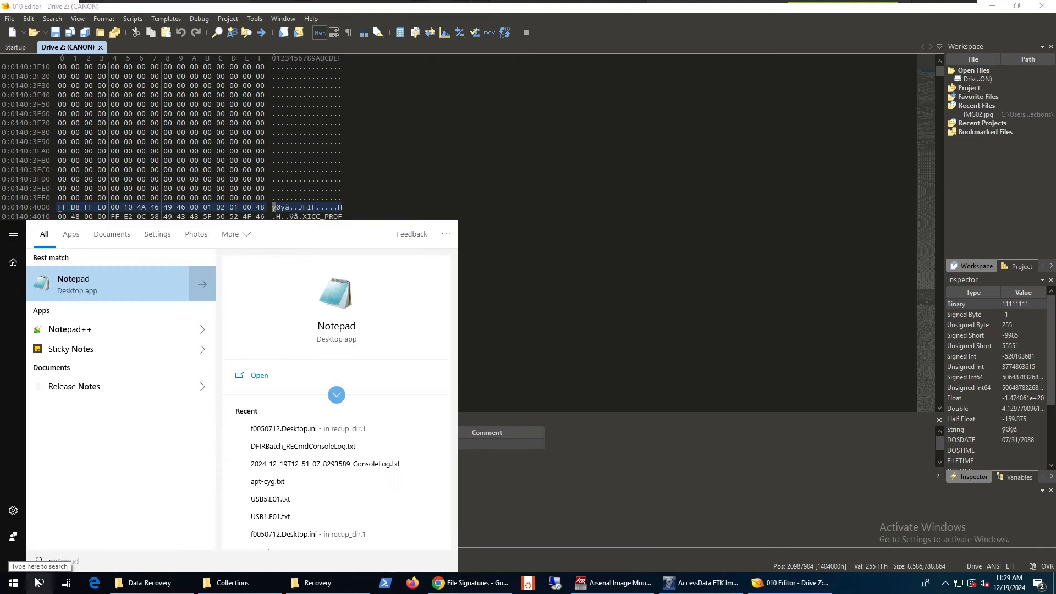
pyautogui.press('Return')
pyautogui.write('20987904 [1404000h]')
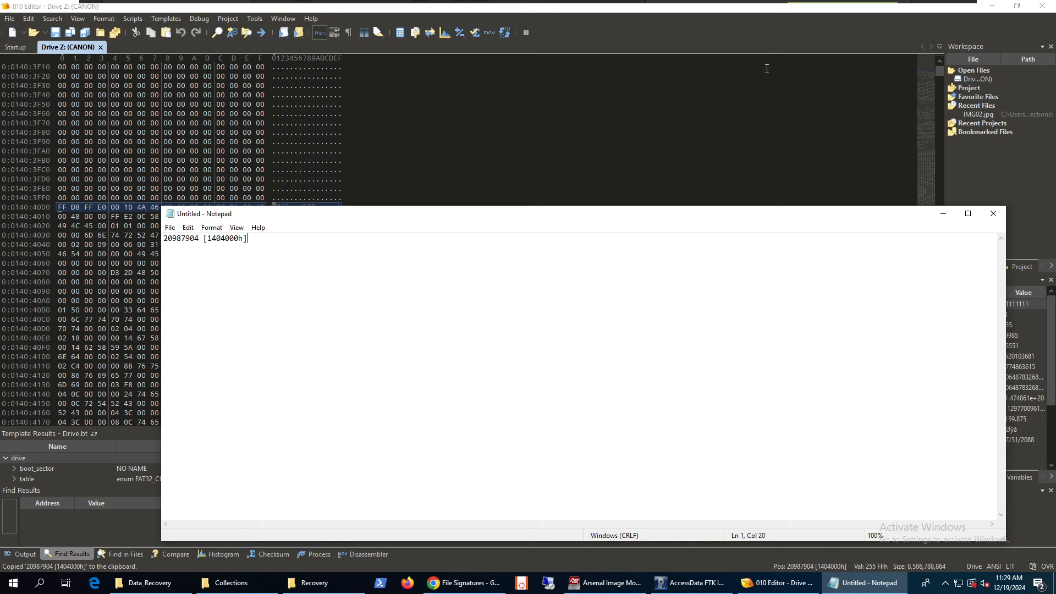
# Switch to Chrome and copy the JPEG/JFIF trailer signature FF D9.
pyautogui.click(484, 582)
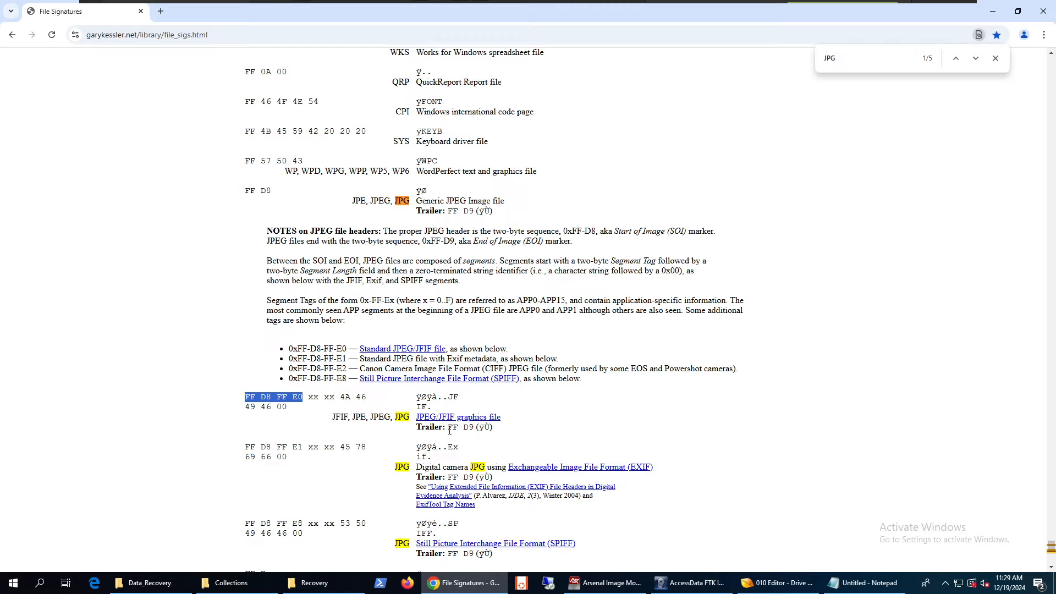
pyautogui.moveTo(448, 428); pyautogui.dragTo(473, 428)
pyautogui.hotkey('ctrl', 'c')
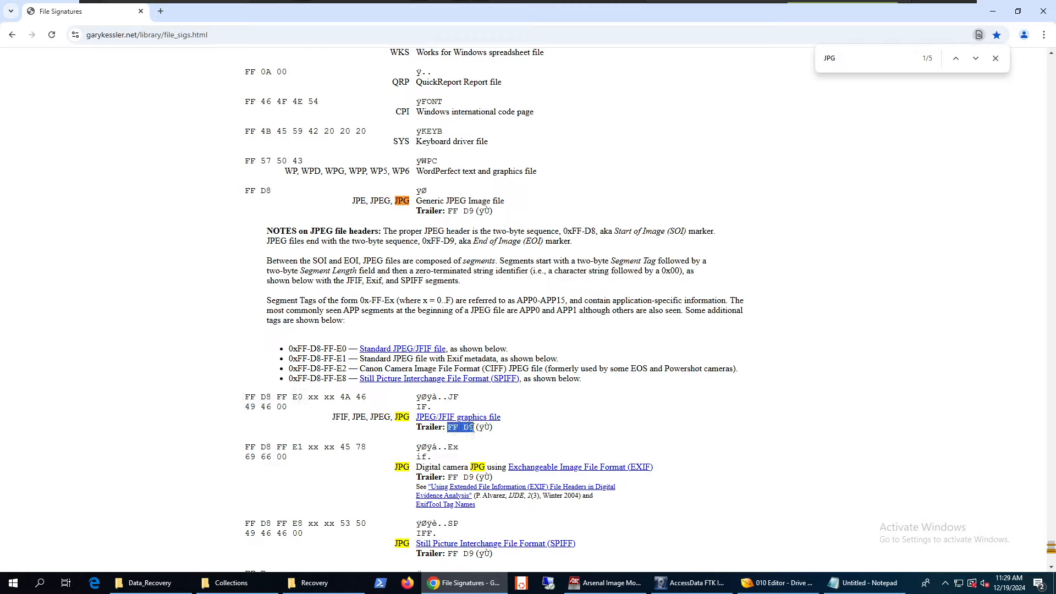
# Return to 010 Editor and find the next FF D9 hex bytes after the start of the JPEG header.
pyautogui.click(462, 583)
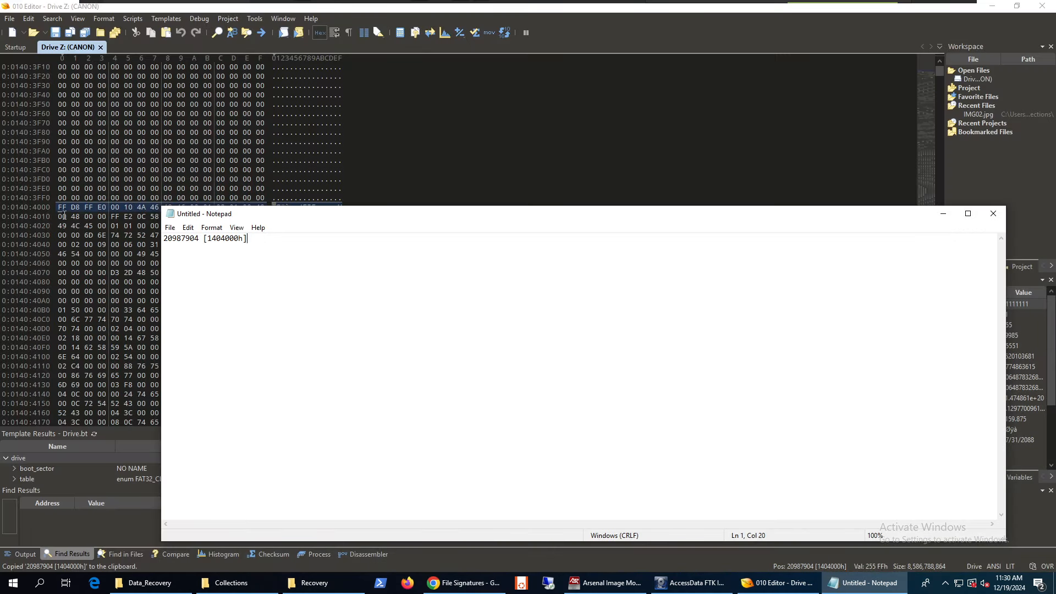
pyautogui.click(62, 207)
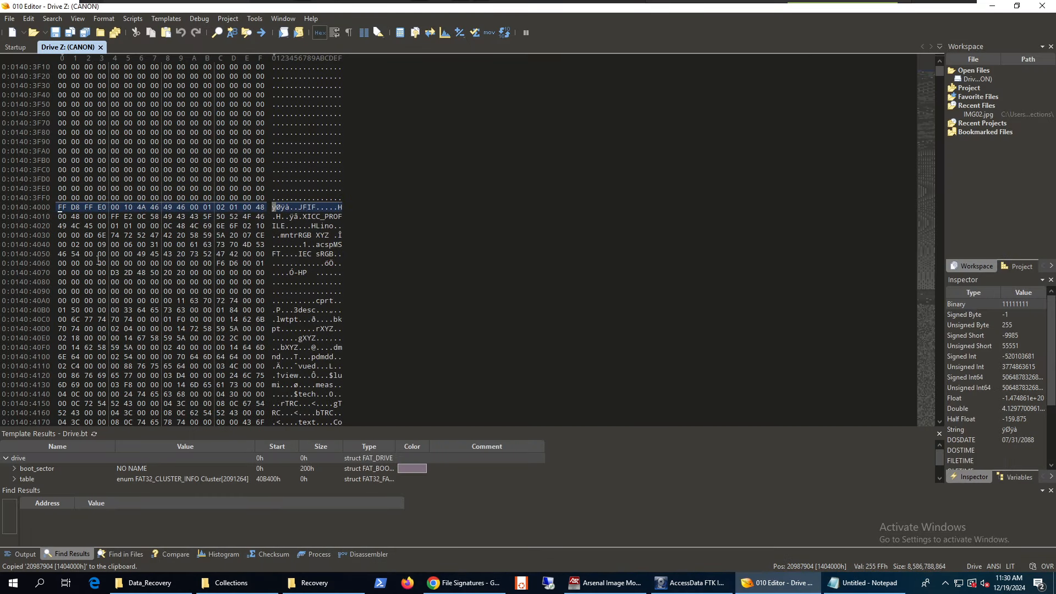
pyautogui.hotkey('ctrl', 'f')
pyautogui.hotkey('ctrl', 'v')
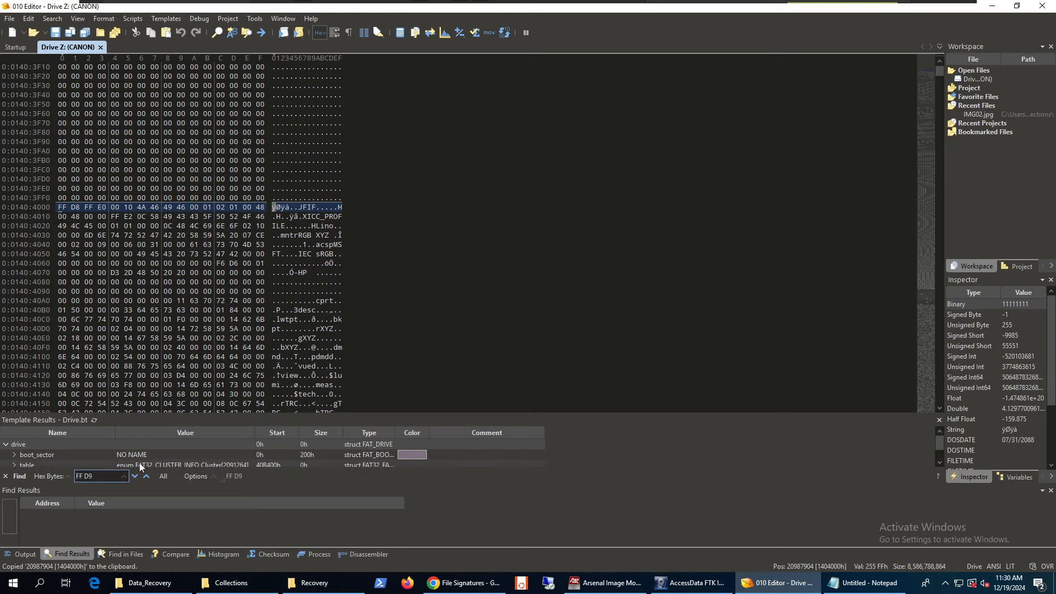
pyautogui.click(134, 476)
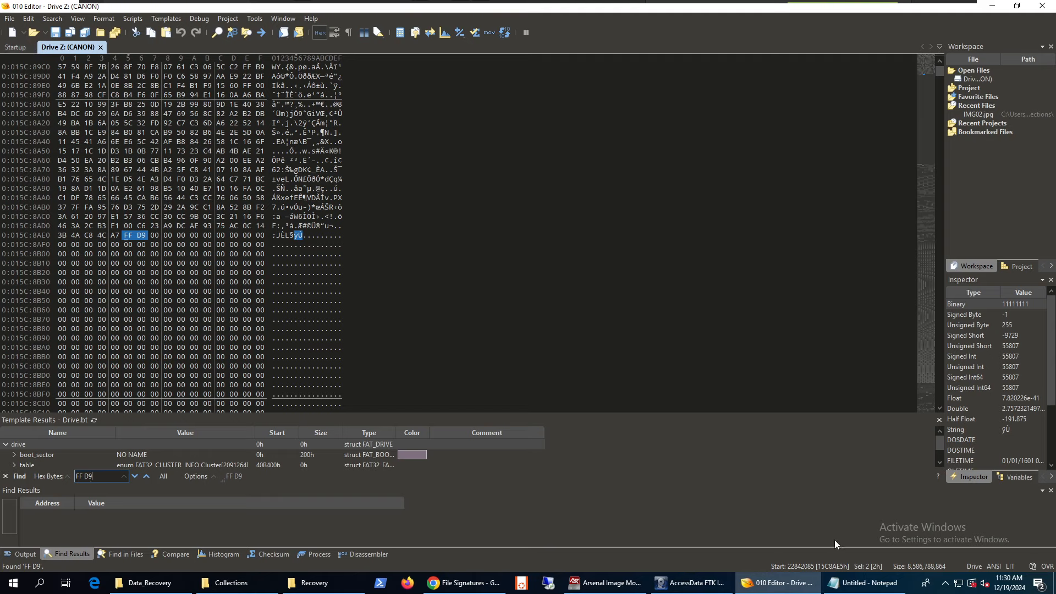
# Copy the trailer's start position and paste 22842085 [15C8AE5h] below the header offset in Notepad.
pyautogui.rightClick(781, 566)
pyautogui.click(811, 540)
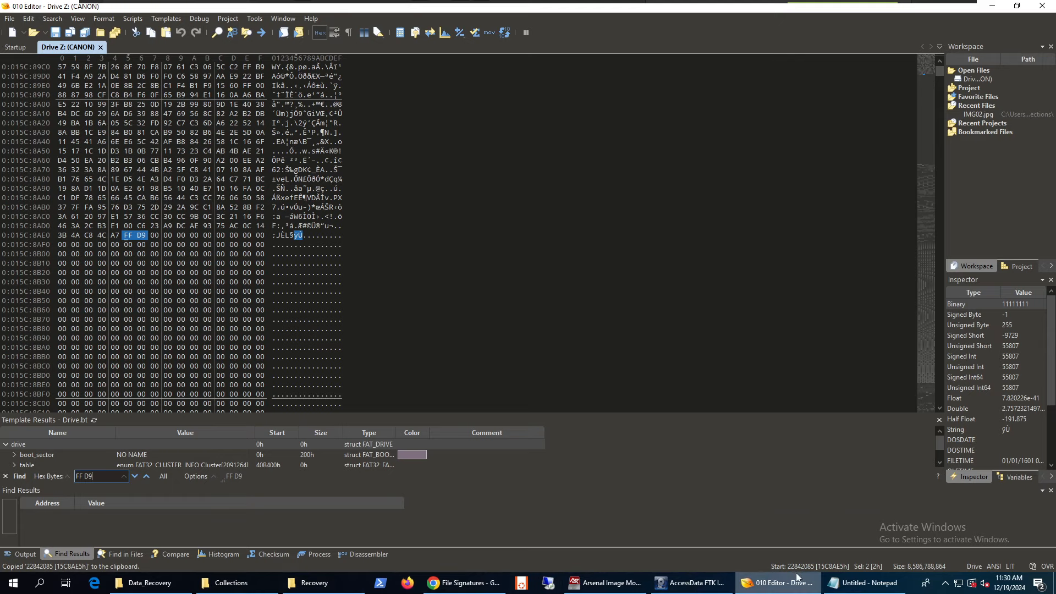
pyautogui.click(869, 583)
pyautogui.click(410, 364)
pyautogui.write('22842085 [15C8AE5h]')
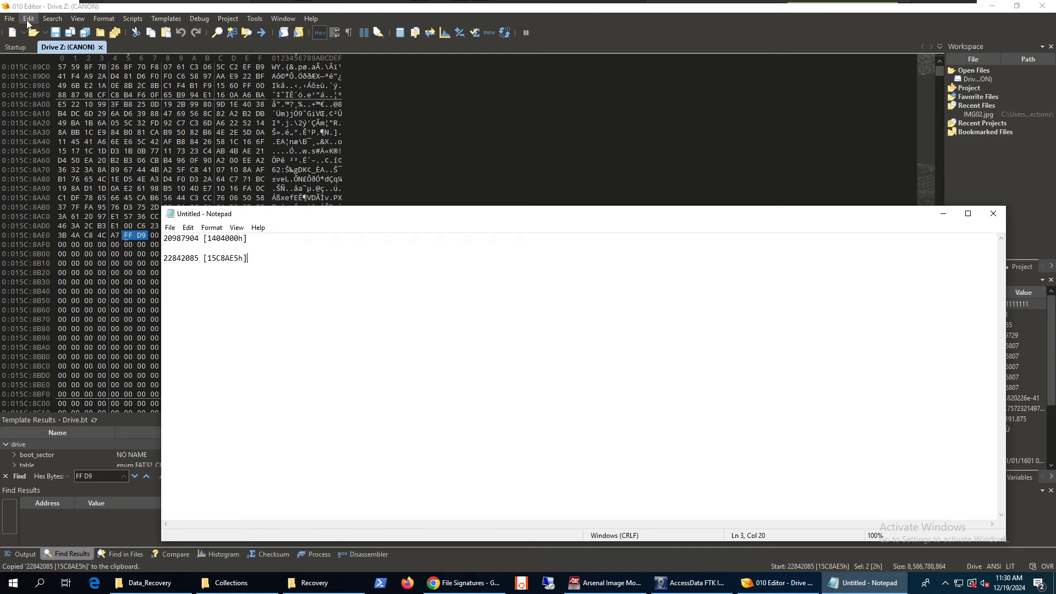
# Open Select Range in 010 Editor and set its start to the header offset 20987904 copied from Notepad.
pyautogui.click(27, 19)
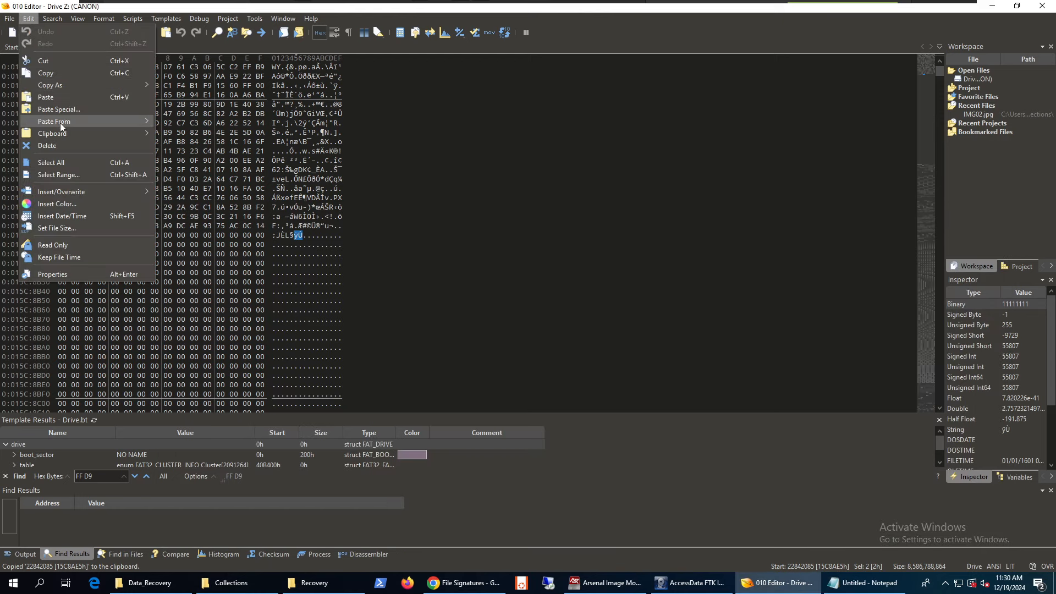
pyautogui.click(57, 175)
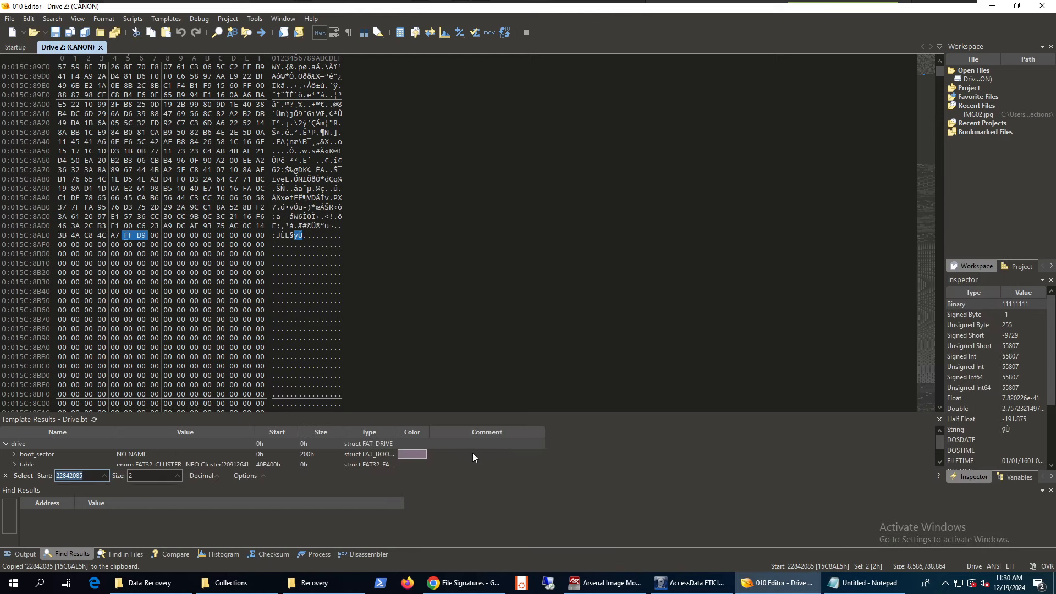
pyautogui.click(862, 584)
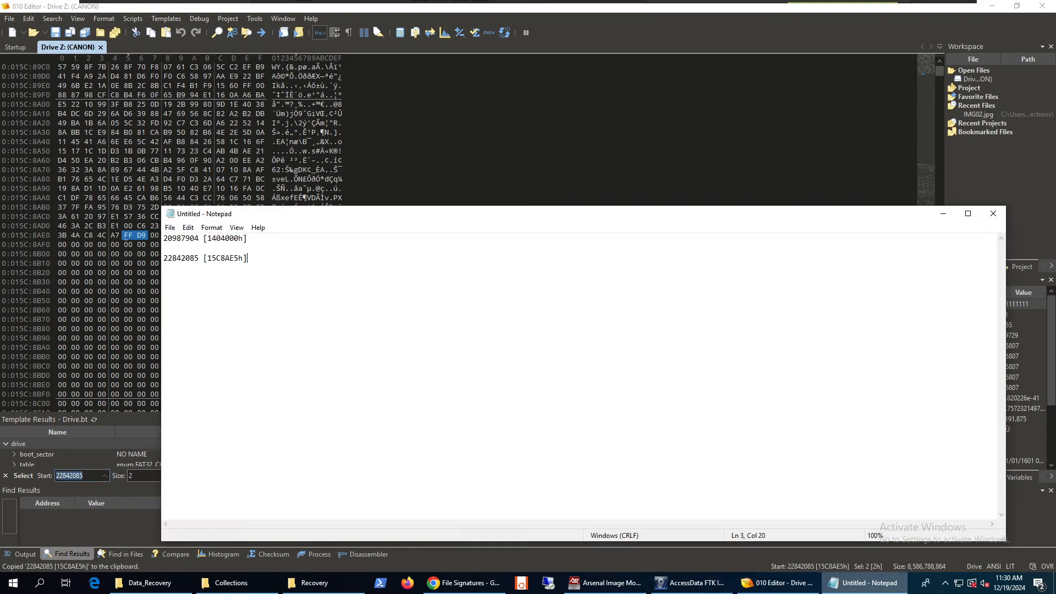
pyautogui.doubleClick(191, 240)
pyautogui.hotkey('ctrl', 'c')
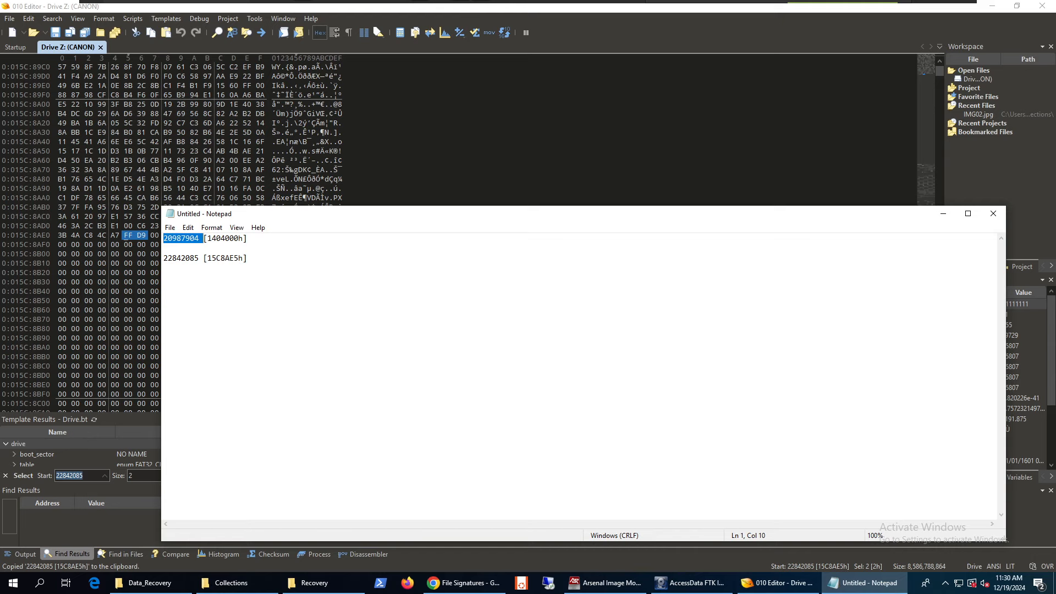
pyautogui.click(76, 476)
pyautogui.hotkey('ctrl', 'v')
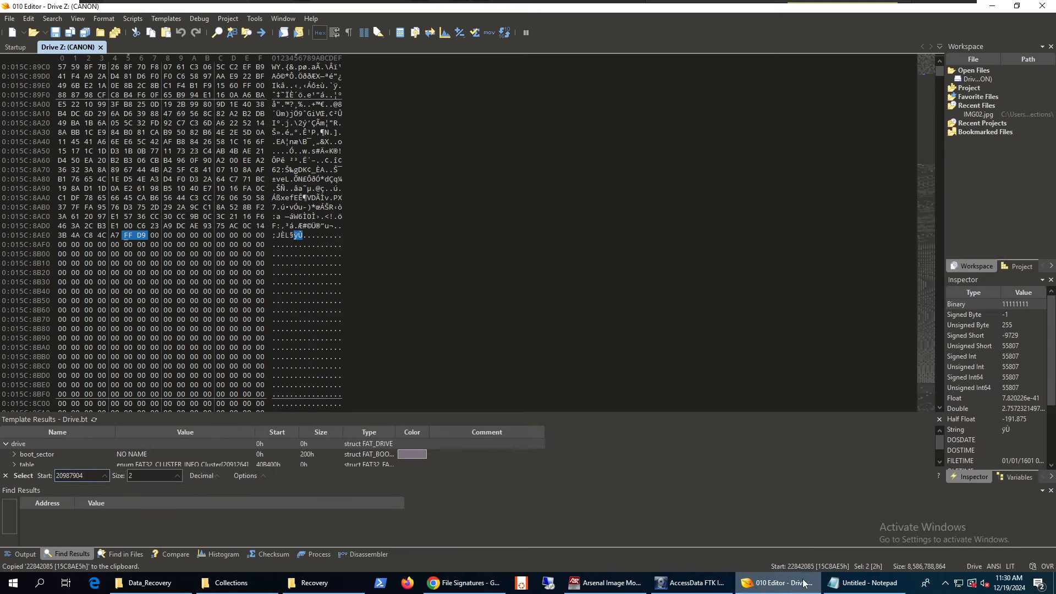
# Copy the trailer offset 22842085 from Notepad as the range size and select that range in the drive.
pyautogui.click(865, 583)
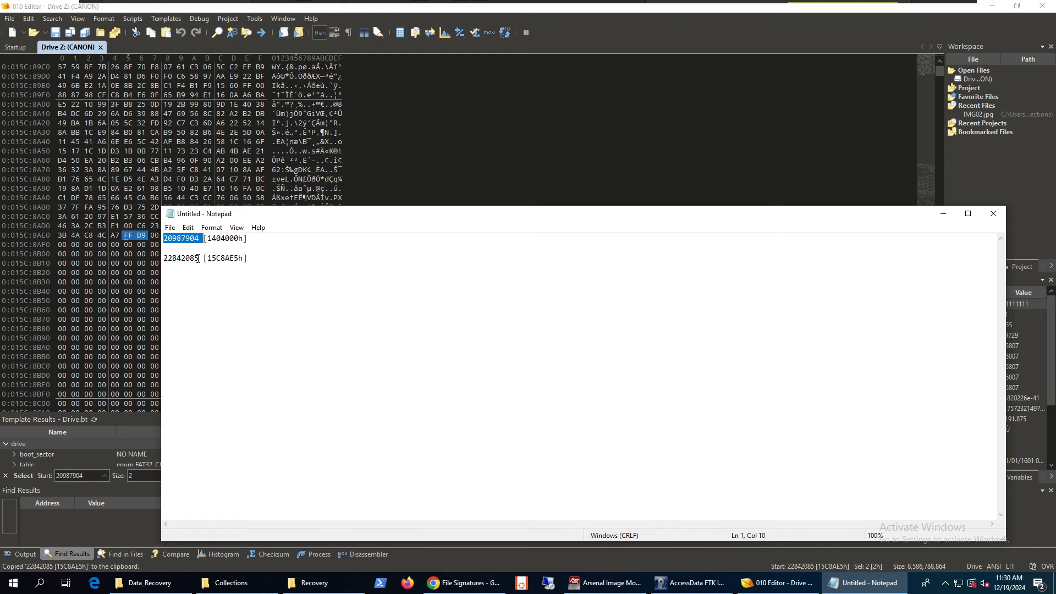
pyautogui.moveTo(199, 258); pyautogui.dragTo(160, 258)
pyautogui.hotkey('ctrl', 'c')
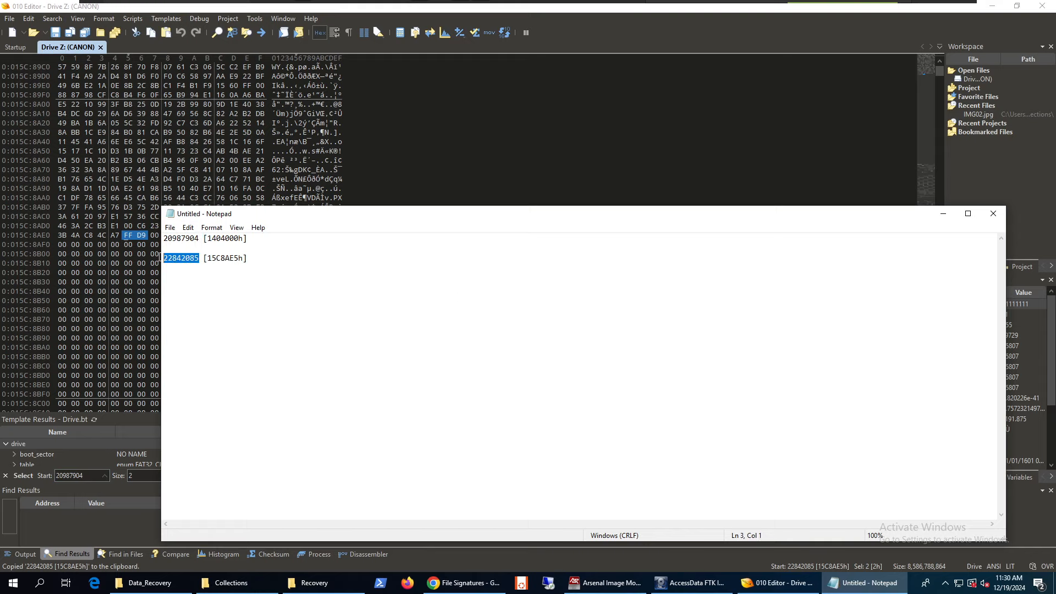
pyautogui.doubleClick(144, 475)
pyautogui.hotkey('ctrl', 'v')
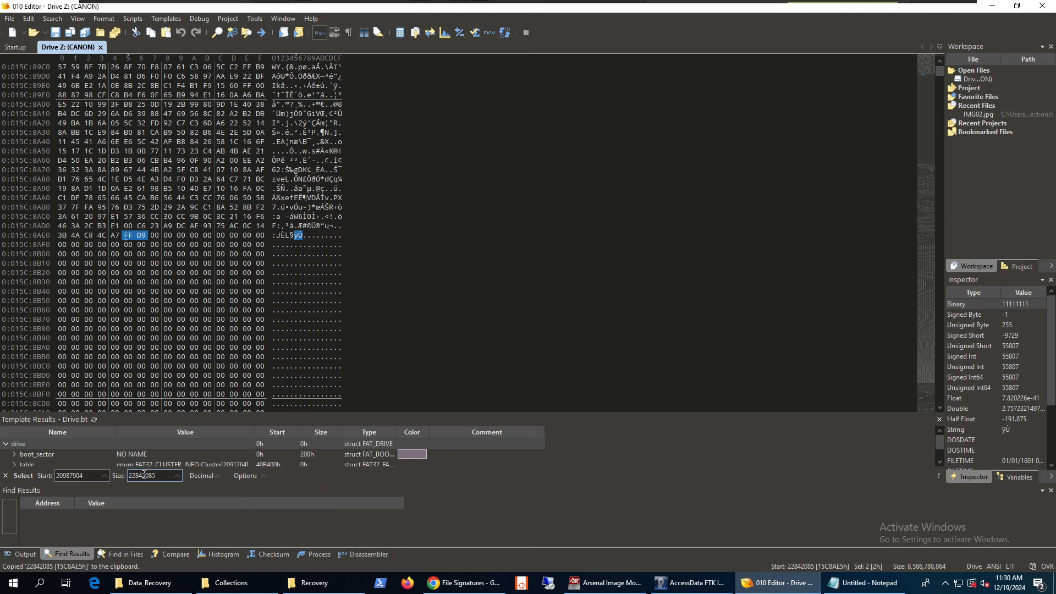
pyautogui.press('Return')
pyautogui.scroll(4, 307, 364)
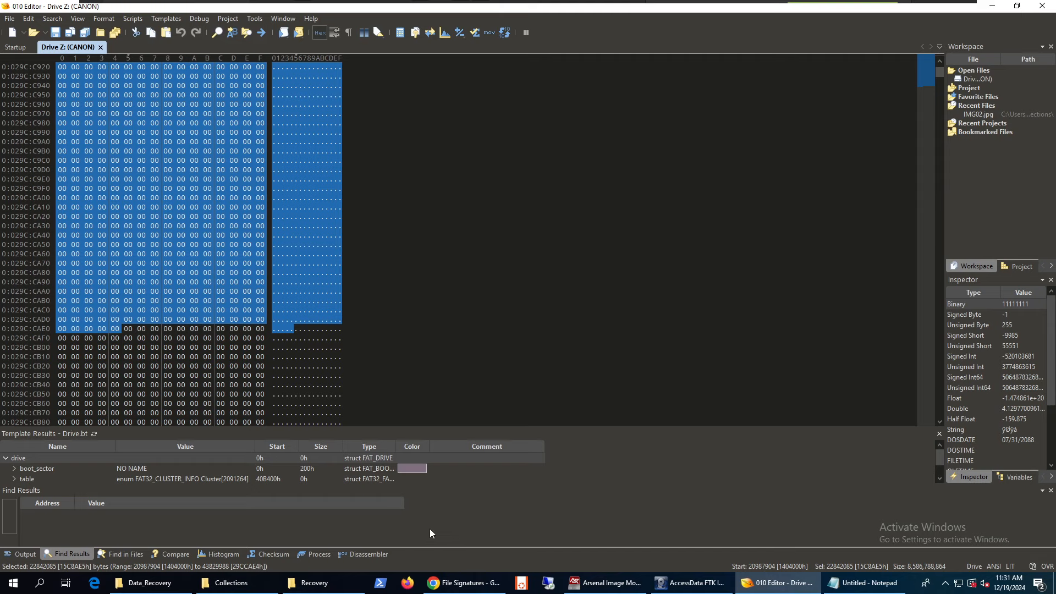
pyautogui.hotkey('ctrl', 'f')
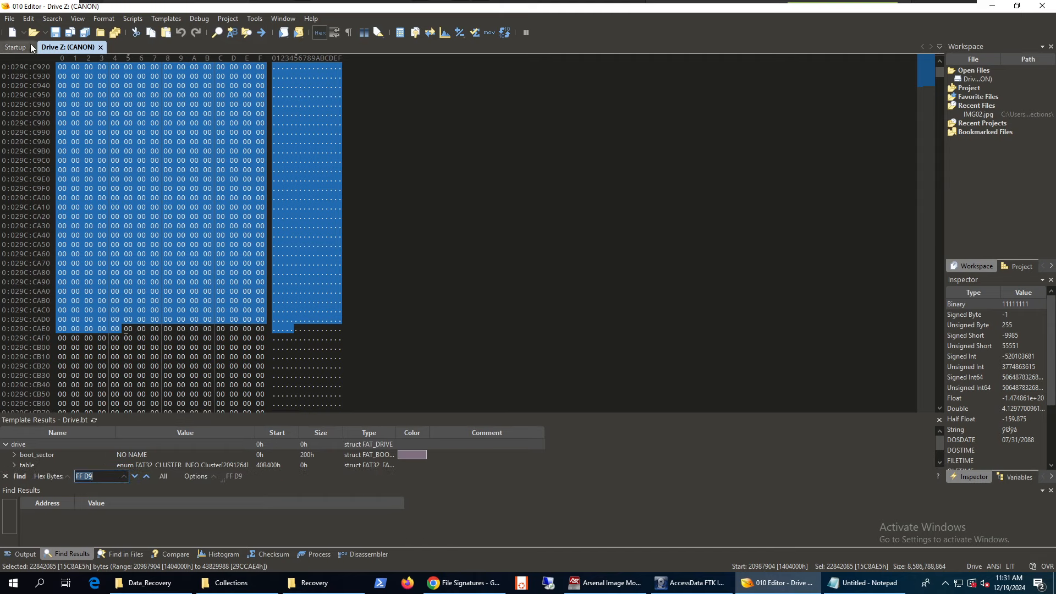
pyautogui.click(29, 18)
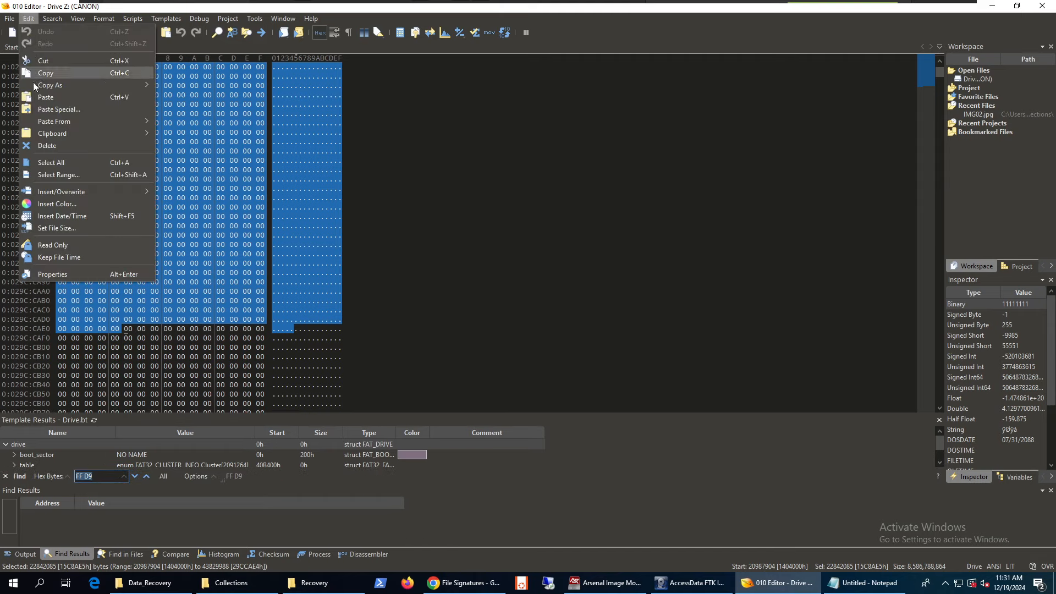
pyautogui.click(55, 175)
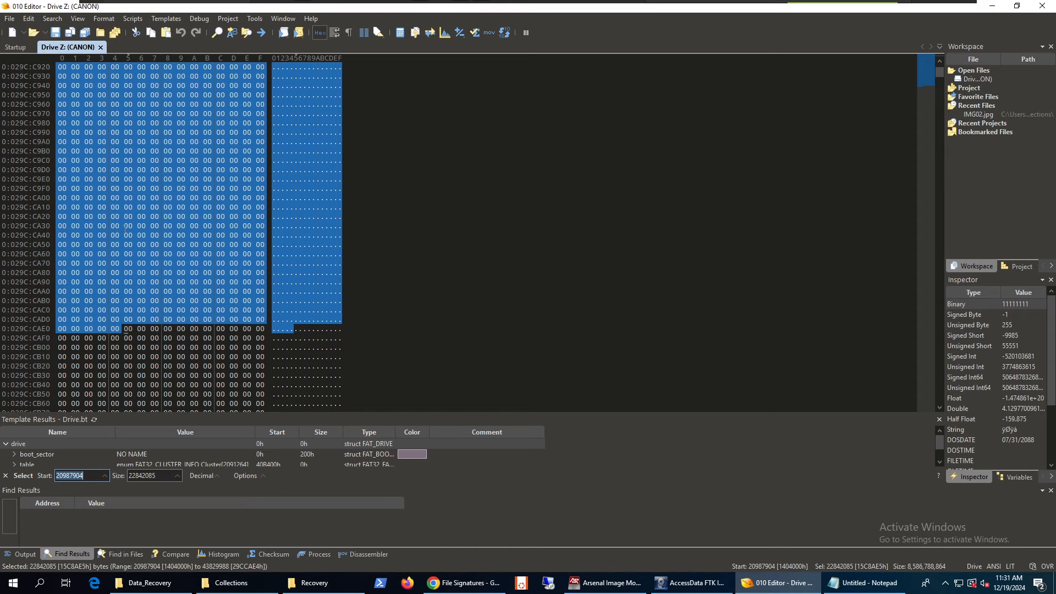
pyautogui.click(88, 476)
pyautogui.press('Return')
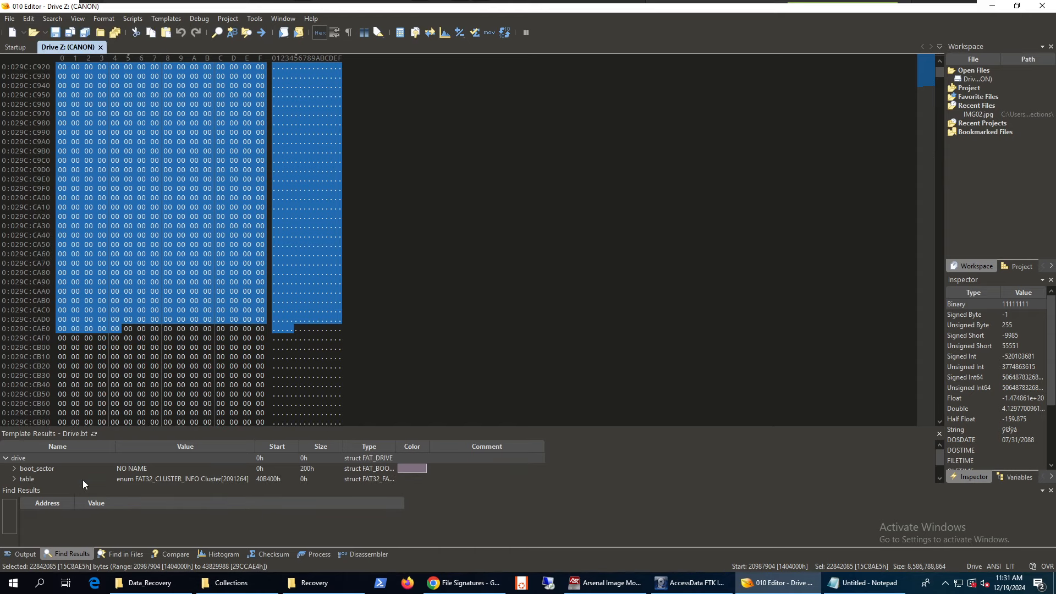
# Switch Select Range to hex with start and end addresses, and select from 1404000h to 15C8AE5h.
pyautogui.click(28, 18)
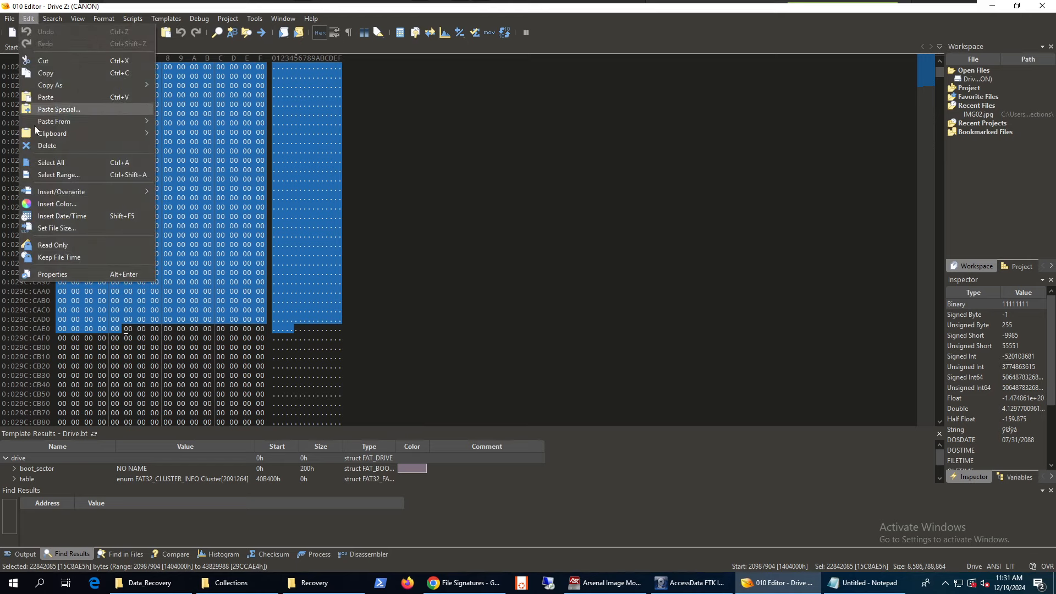
pyautogui.click(57, 175)
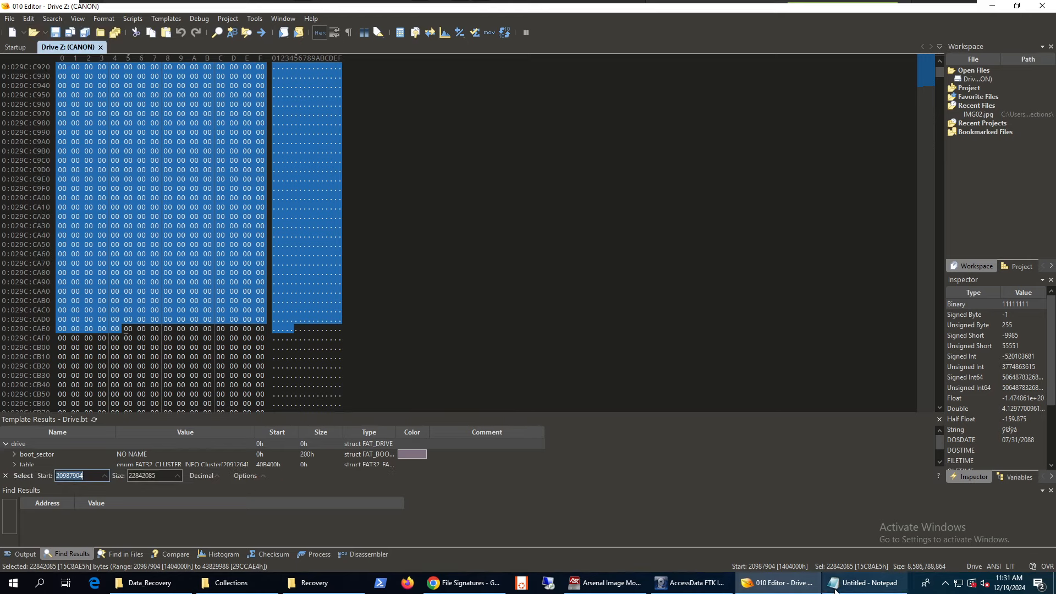
pyautogui.click(216, 479)
pyautogui.click(191, 461)
pyautogui.click(168, 476)
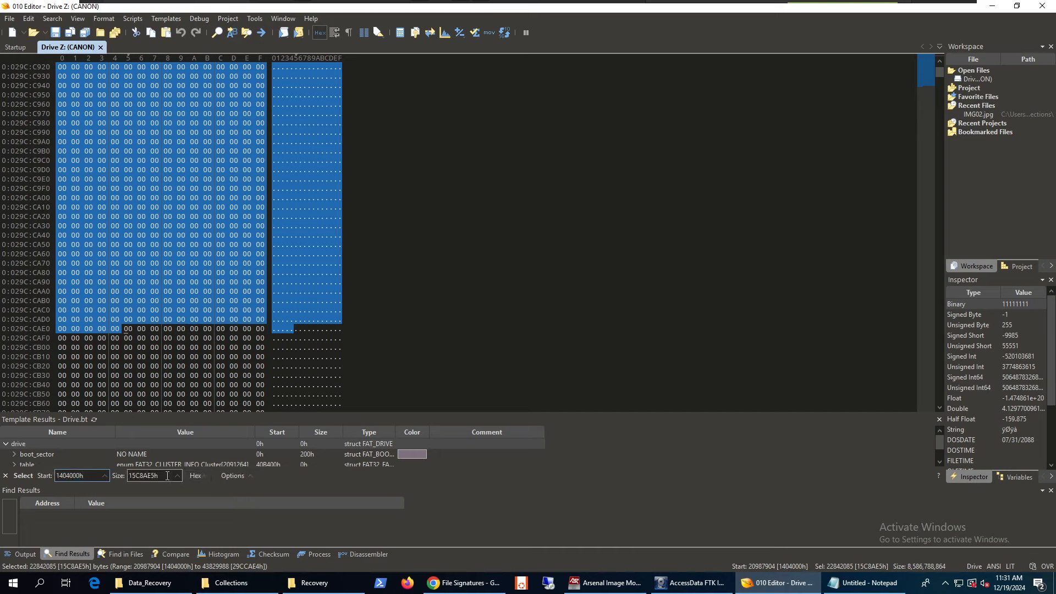
pyautogui.click(228, 479)
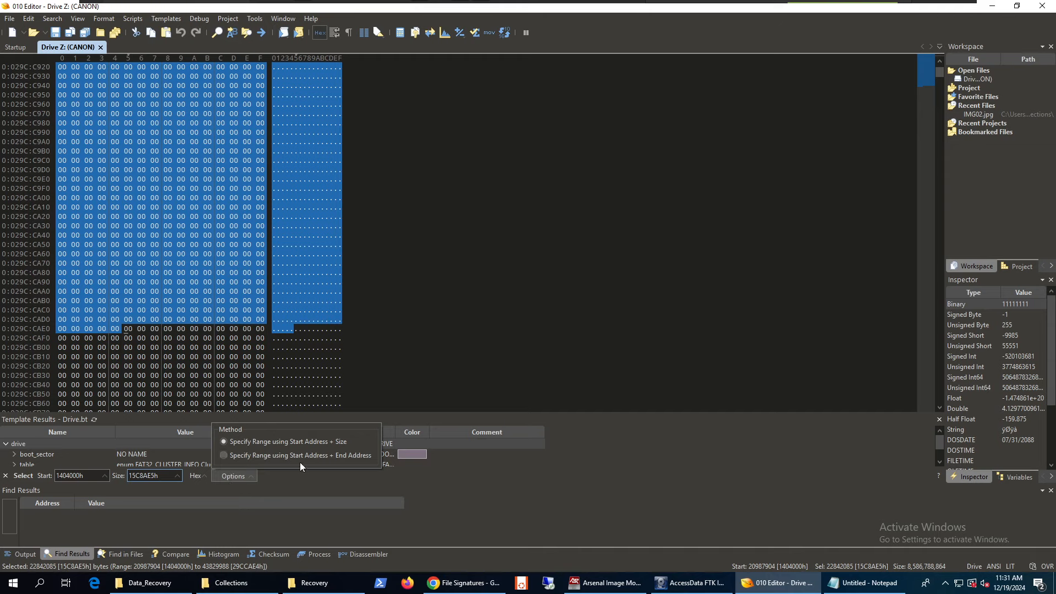
pyautogui.click(255, 456)
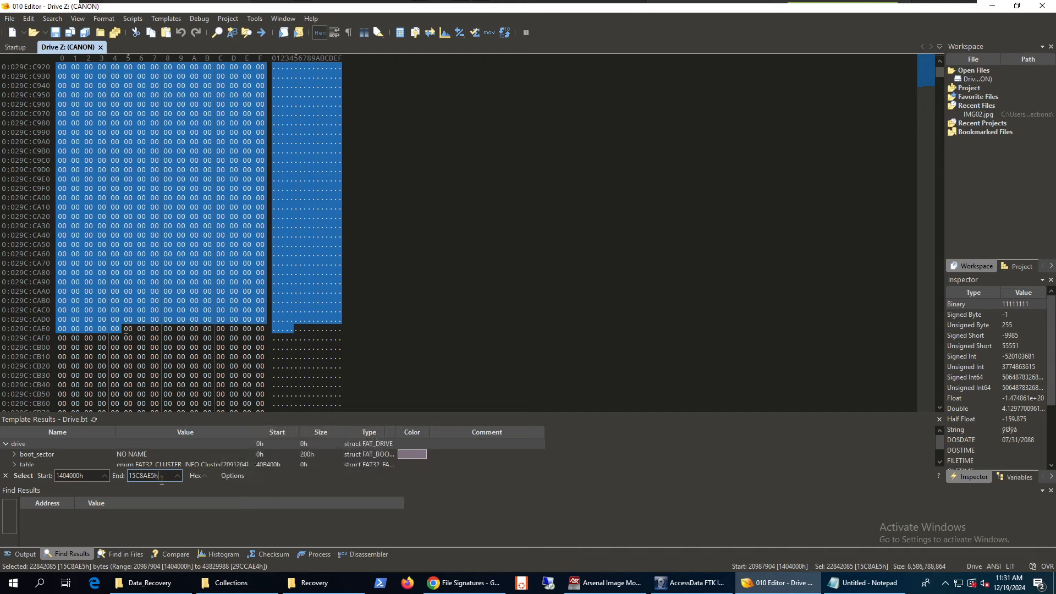
pyautogui.press('Return')
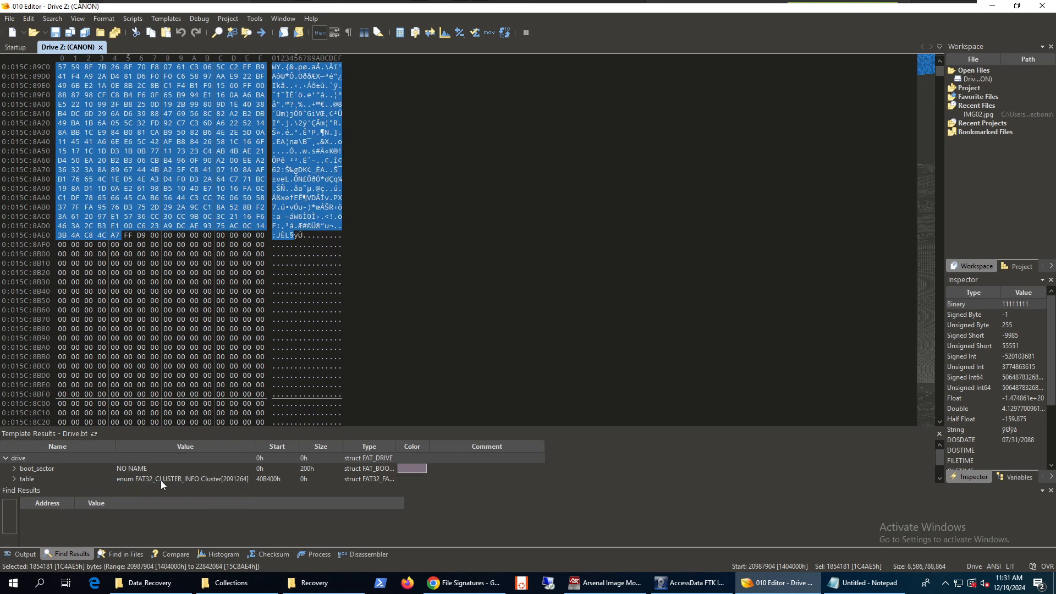
# Check the selection's extent, reopen Select Range, and match its start to the hex header offset 1404000h in Notepad.
pyautogui.scroll(2, 347, 266)
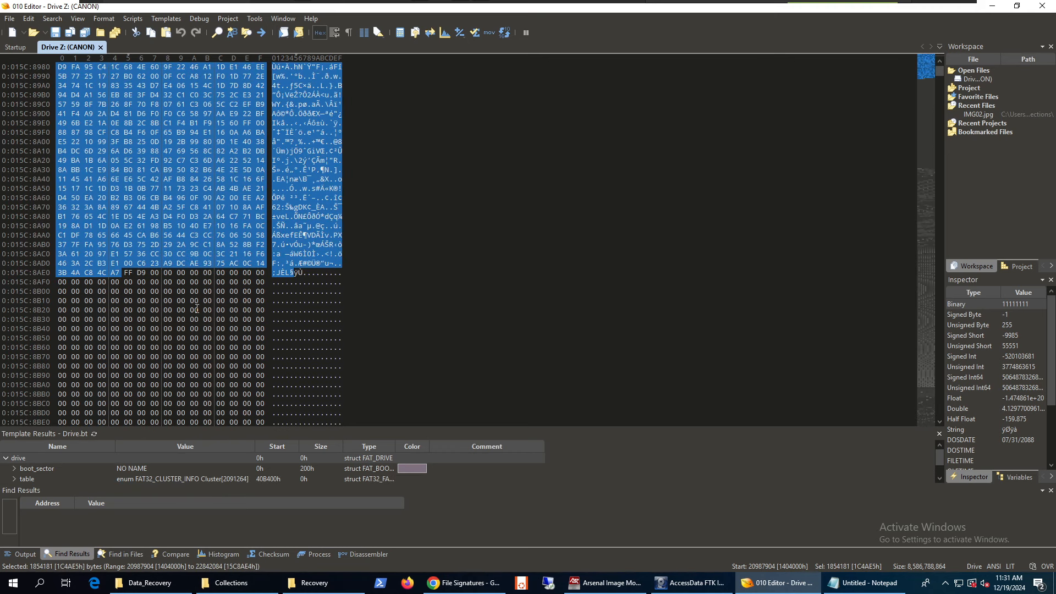
pyautogui.scroll(5, 213, 281)
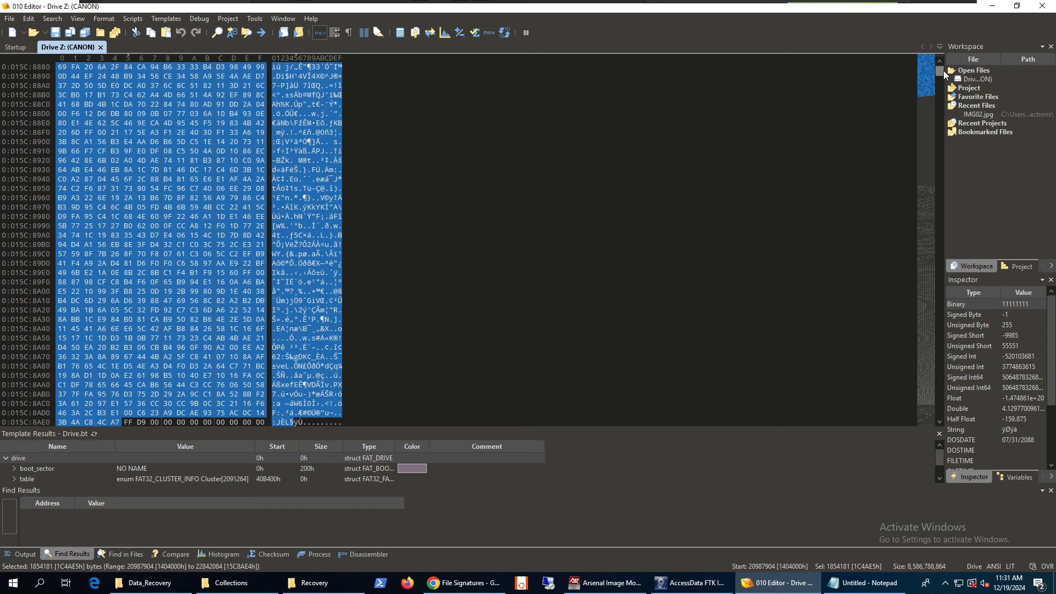
pyautogui.moveTo(941, 71); pyautogui.dragTo(941, 65)
pyautogui.scroll(-2, 480, 221)
pyautogui.scroll(-3, 479, 221)
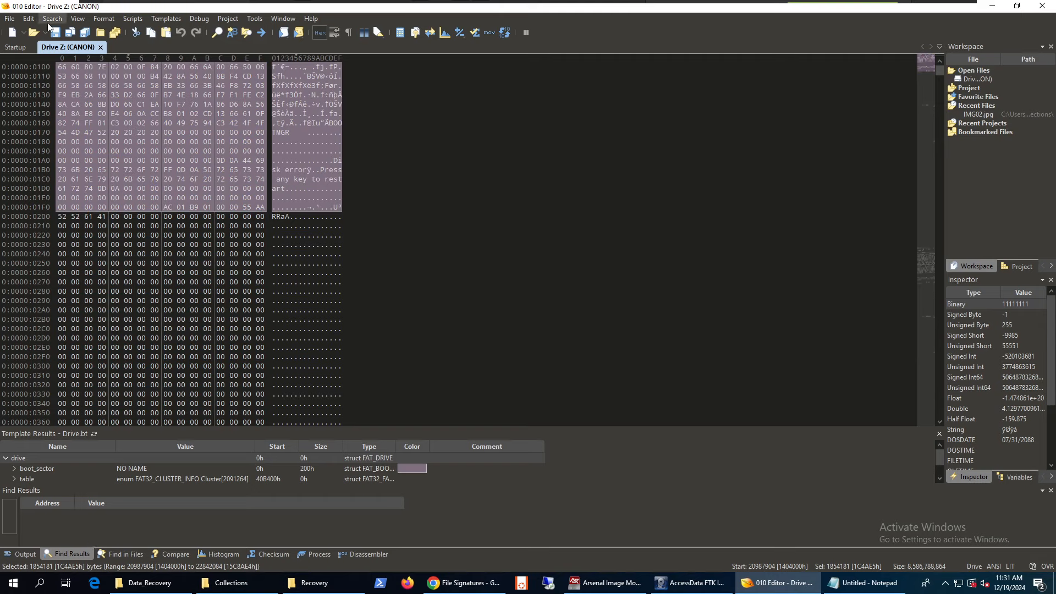
pyautogui.click(29, 19)
pyautogui.click(58, 175)
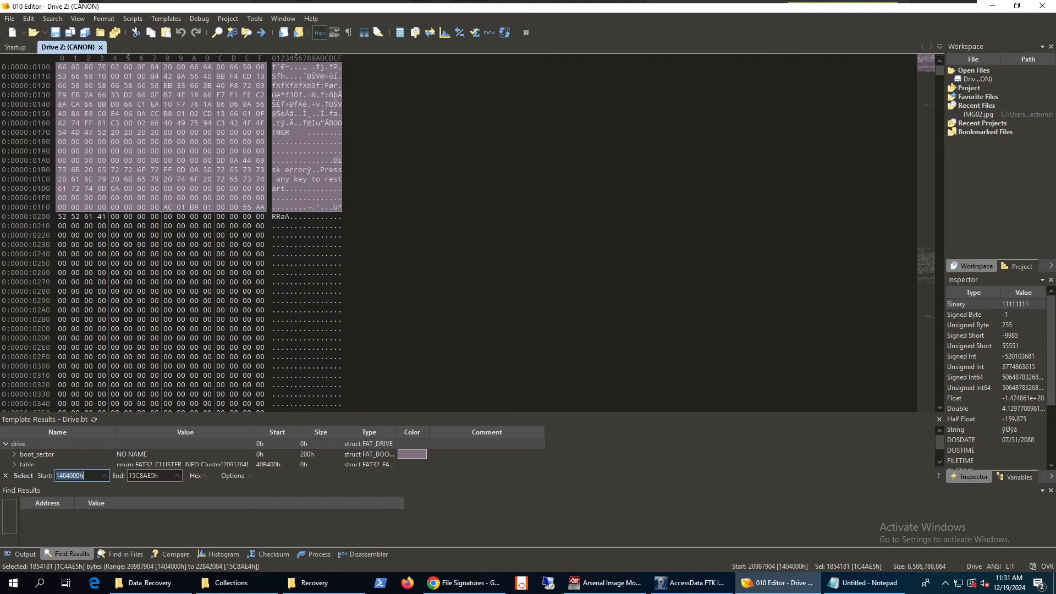
pyautogui.click(866, 583)
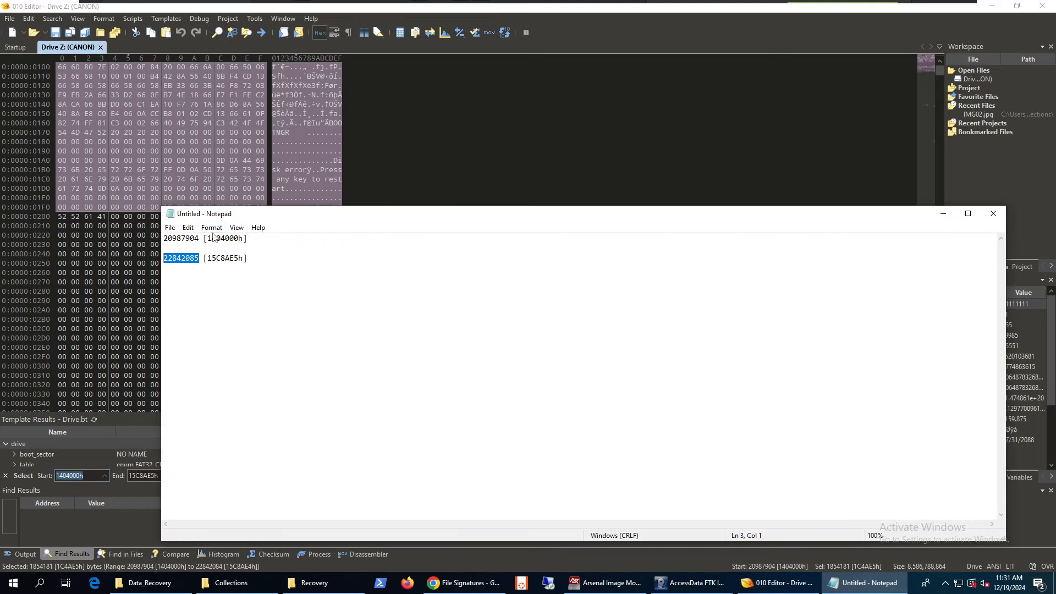
pyautogui.moveTo(207, 238); pyautogui.dragTo(244, 239)
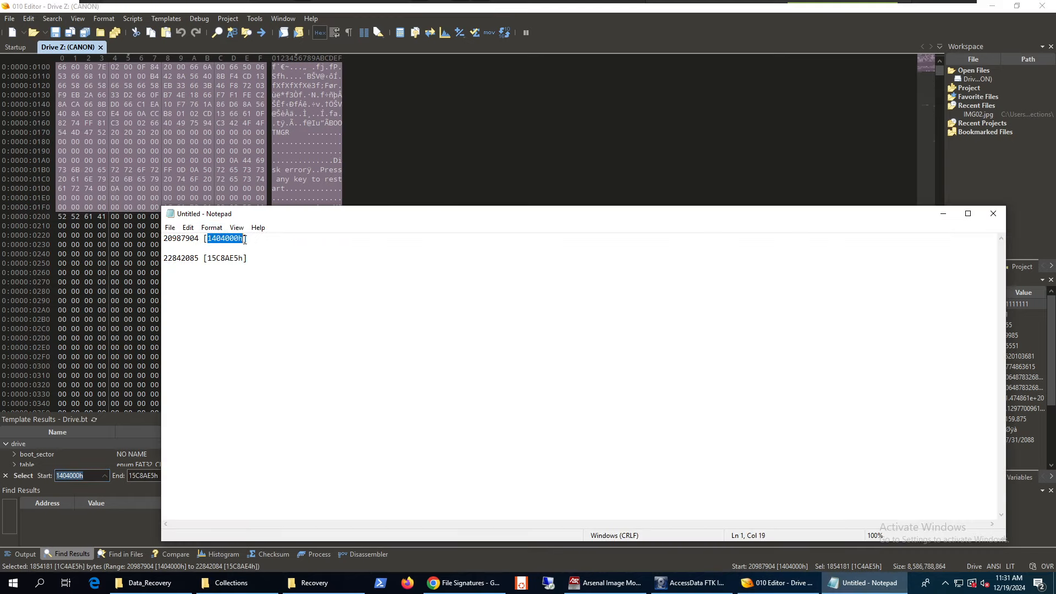
pyautogui.click(89, 475)
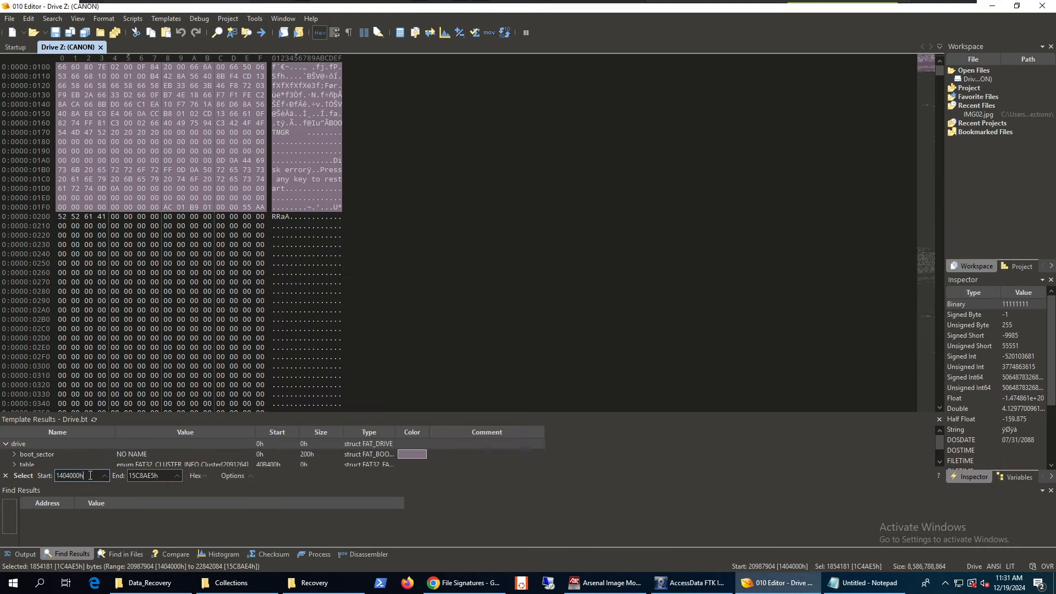
# Duplicate the decimal trailer offset onto a lower line in Notepad and change it to 22842087.
pyautogui.click(861, 583)
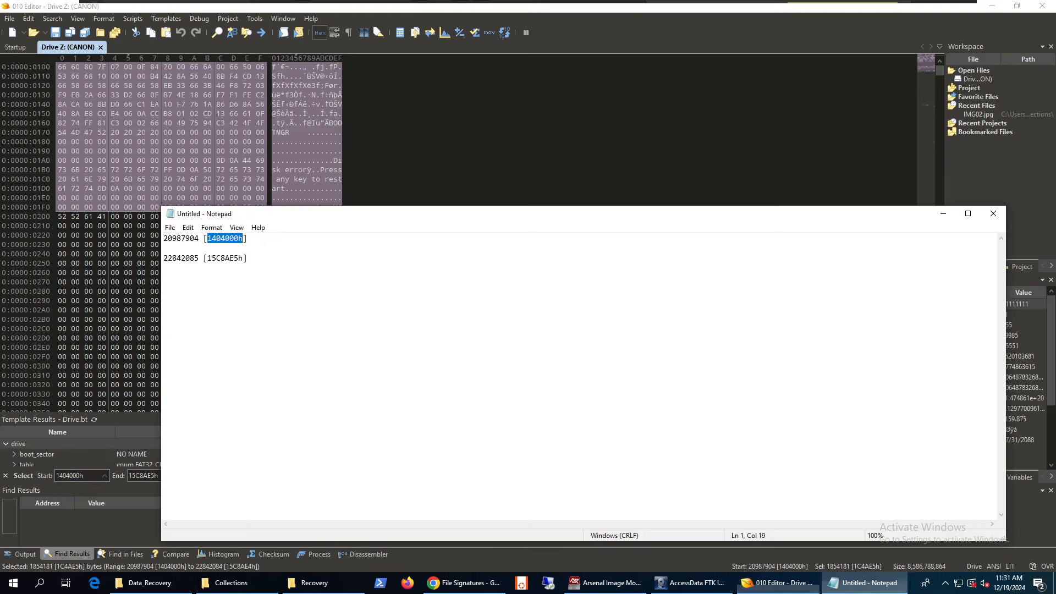
pyautogui.moveTo(200, 261); pyautogui.dragTo(165, 258)
pyautogui.hotkey('ctrl', 'c')
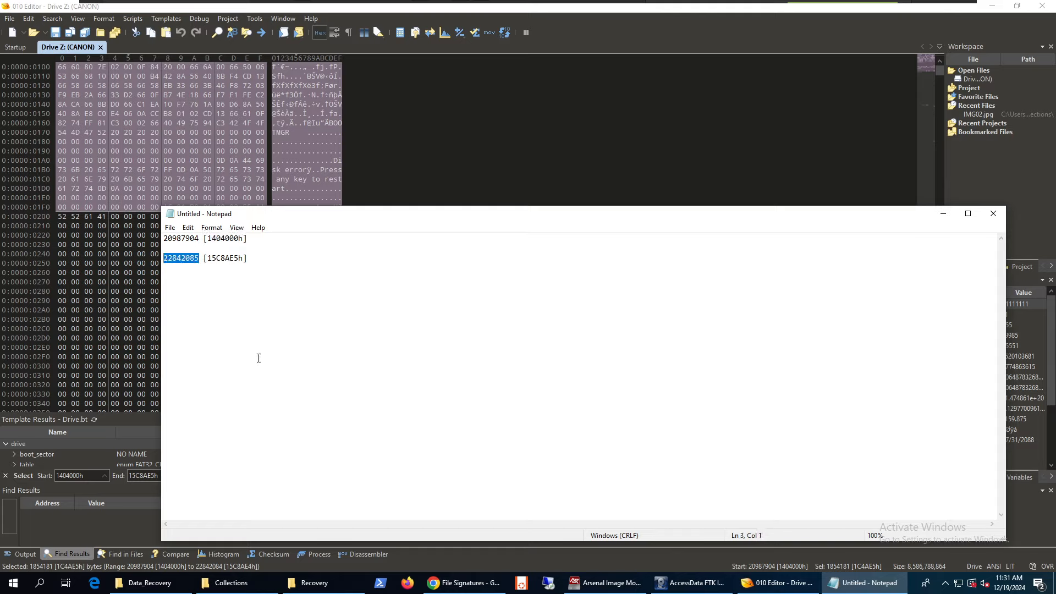
pyautogui.click(200, 270)
pyautogui.hotkey('ctrl', 'v')
pyautogui.press('BackSpace')
pyautogui.hotkey('shift', 'Home')
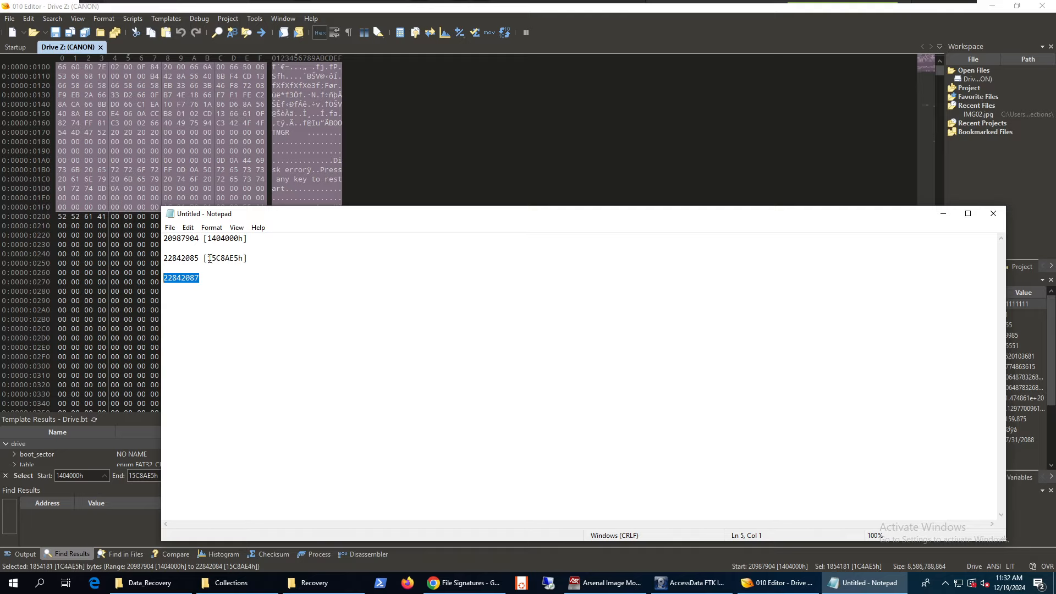
# Replace the lowest Notepad line with the hex trailer offset increased by two bytes, 15C8AE7, and copy it.
pyautogui.moveTo(205, 258); pyautogui.dragTo(244, 258)
pyautogui.hotkey('ctrl', 'c')
pyautogui.doubleClick(195, 278)
pyautogui.hotkey('ctrl', 'v')
pyautogui.press('BackSpace')
pyautogui.press('BackSpace')
pyautogui.press('Home')
pyautogui.press('Delete')
pyautogui.hotkey('shift', 'End')
# Set the range end to 15C8AE7 in 010 Editor and select the bytes through the FF D9 trailer.
pyautogui.click(143, 477)
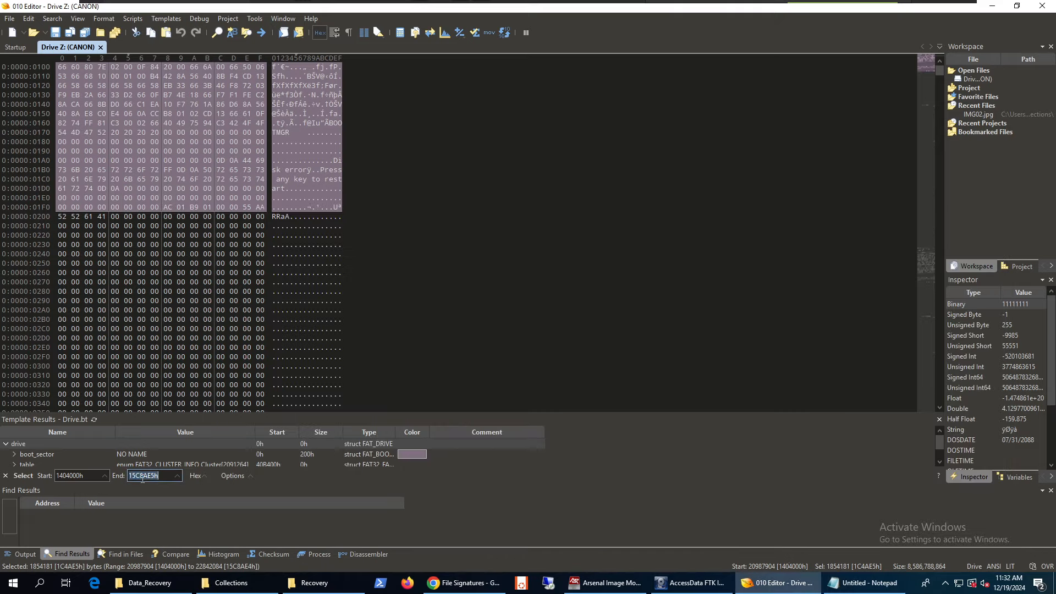
pyautogui.hotkey('ctrl', 'v')
pyautogui.press('Return')
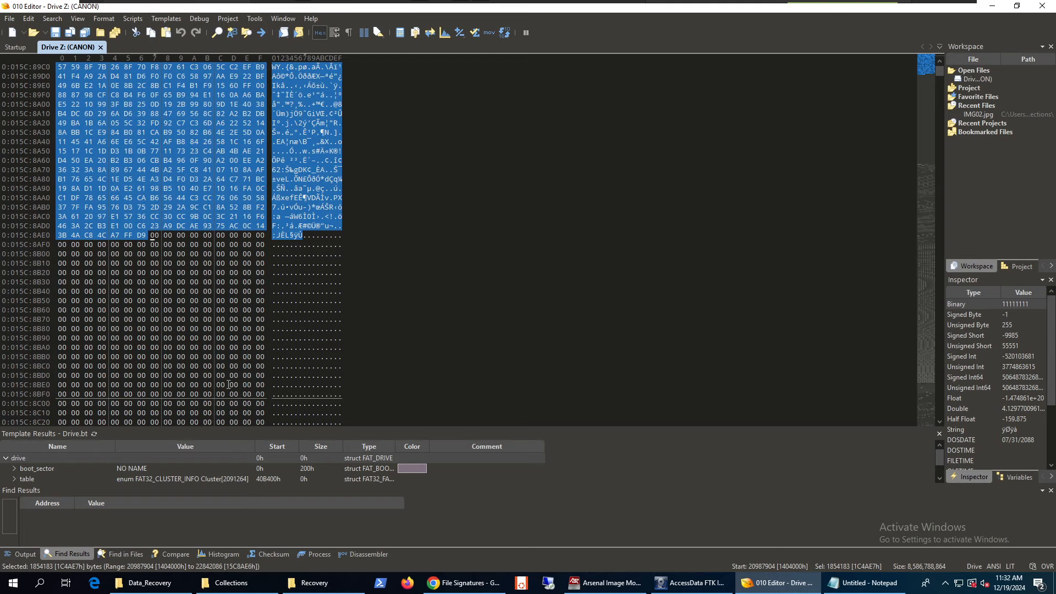
# Review the offsets in Notepad, return to 010 Editor, and copy the selected JPEG bytes as hex text.
pyautogui.click(863, 582)
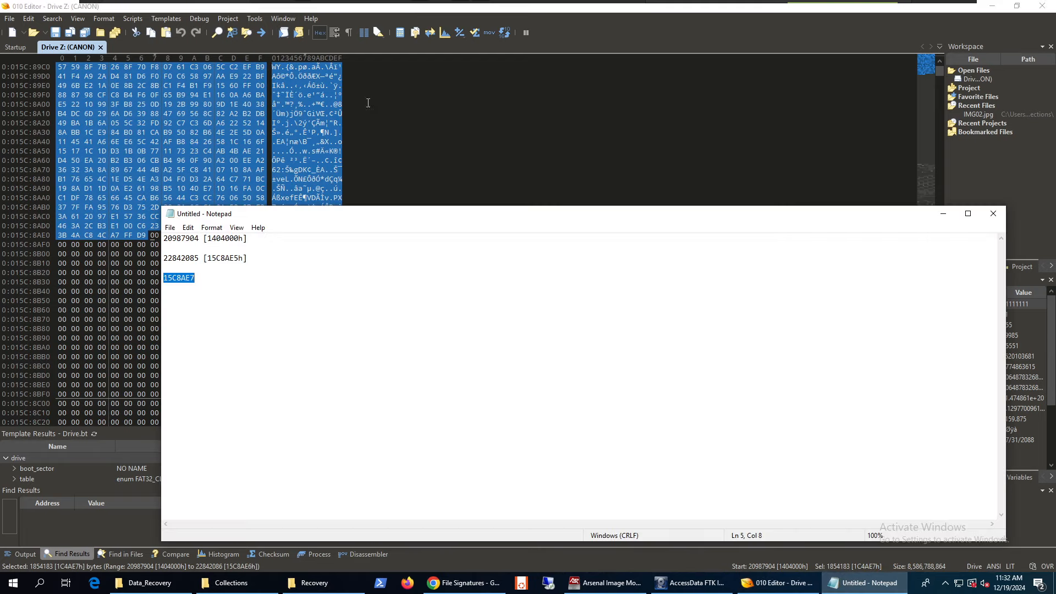
pyautogui.click(578, 40)
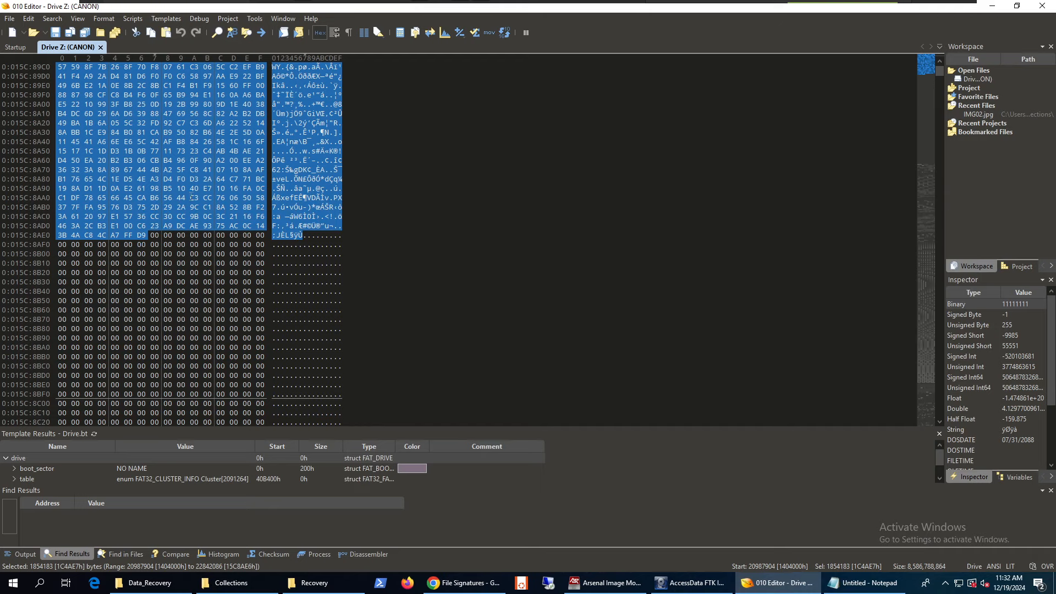
pyautogui.click(28, 19)
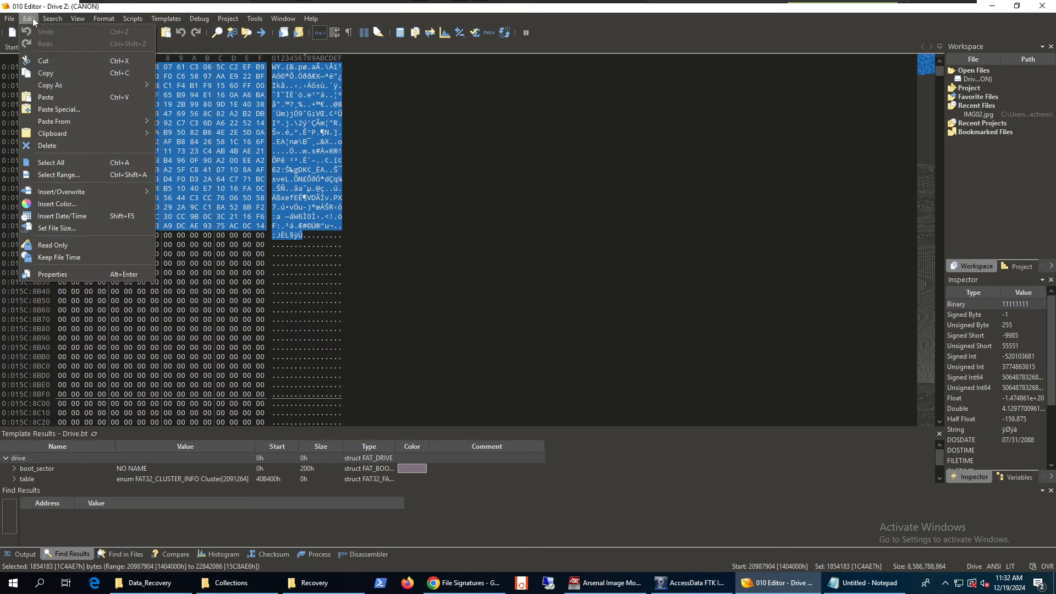
pyautogui.moveTo(138, 85)
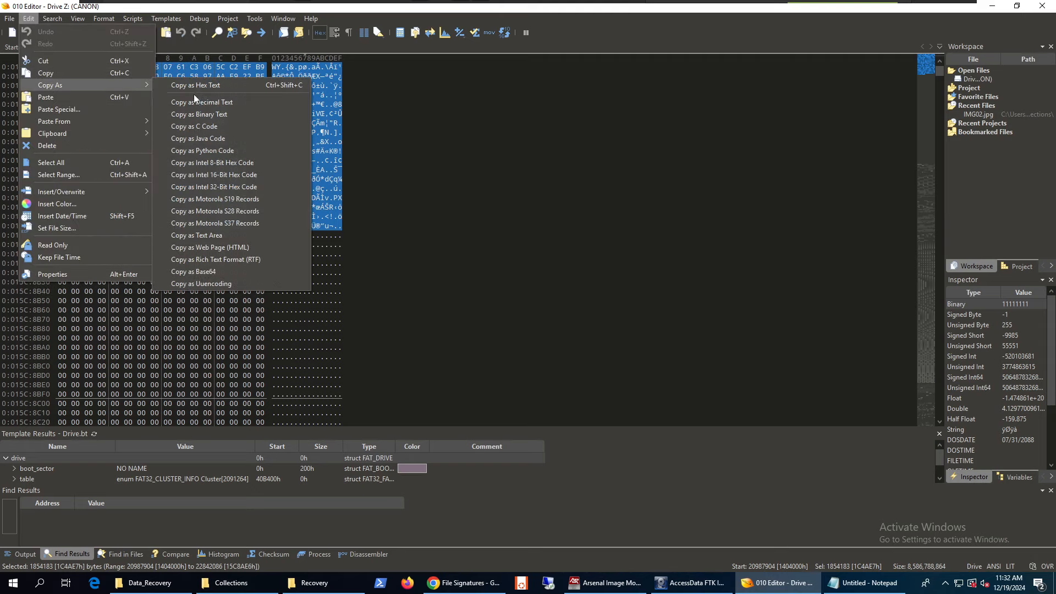
pyautogui.click(203, 88)
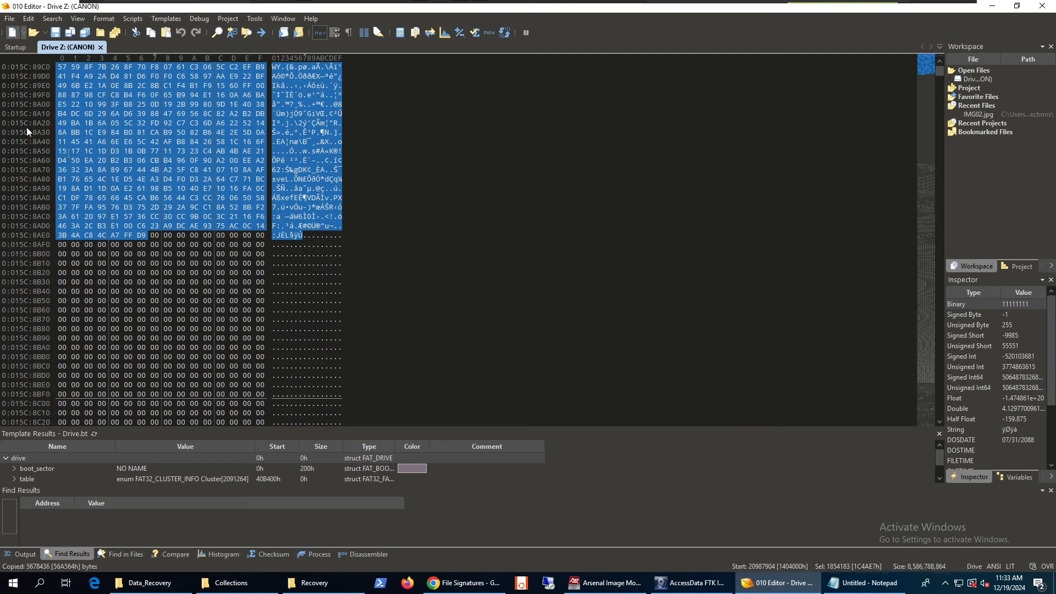
# Create a new blank hex file and paste the copied JPEG bytes into it.
pyautogui.click(11, 18)
pyautogui.moveTo(12, 38)
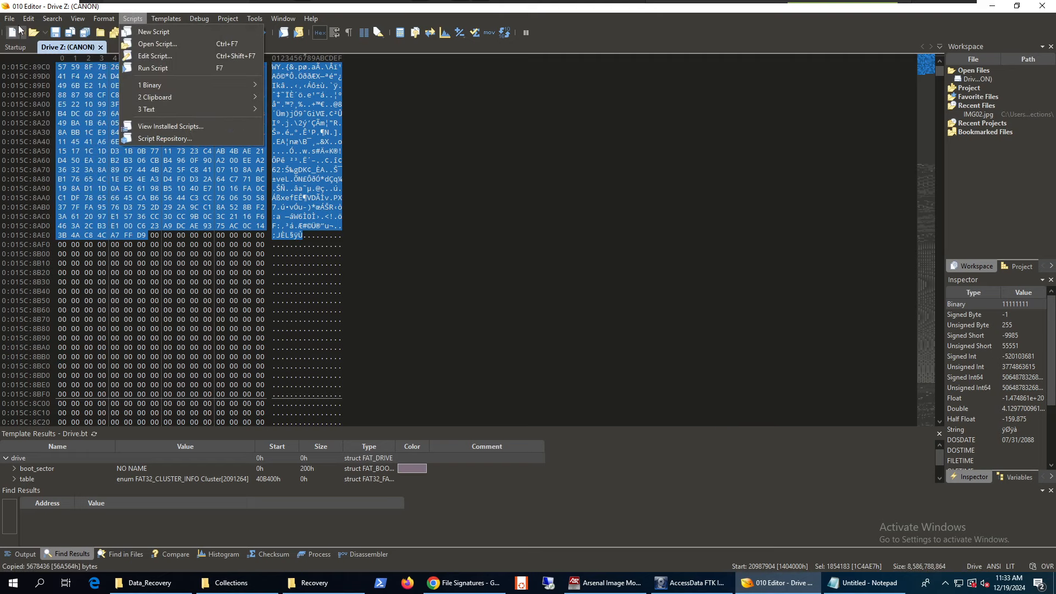
pyautogui.moveTo(156, 15)
pyautogui.moveTo(10, 18)
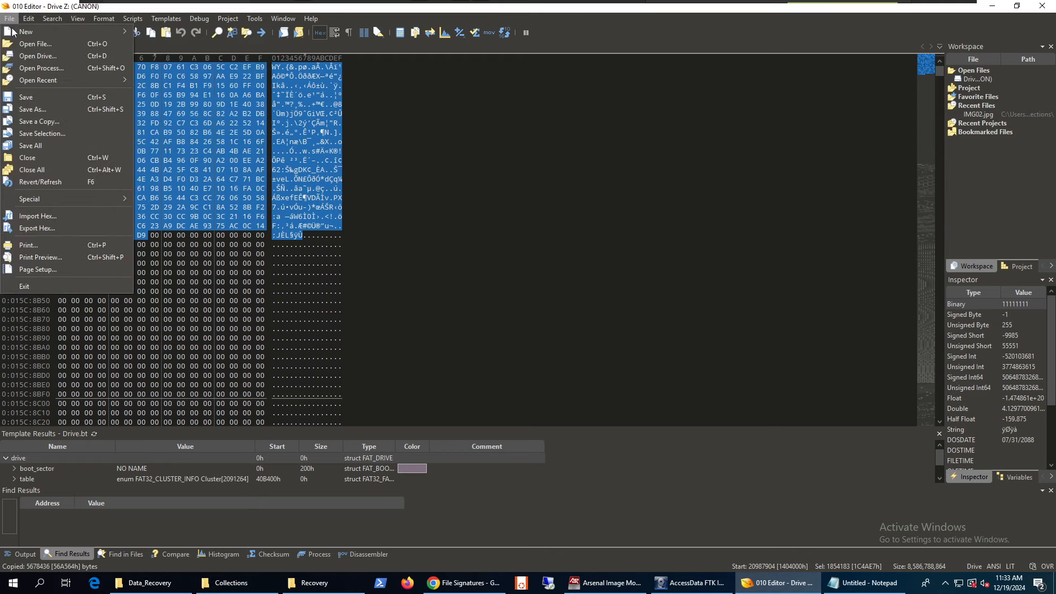
pyautogui.moveTo(87, 31)
pyautogui.click(161, 44)
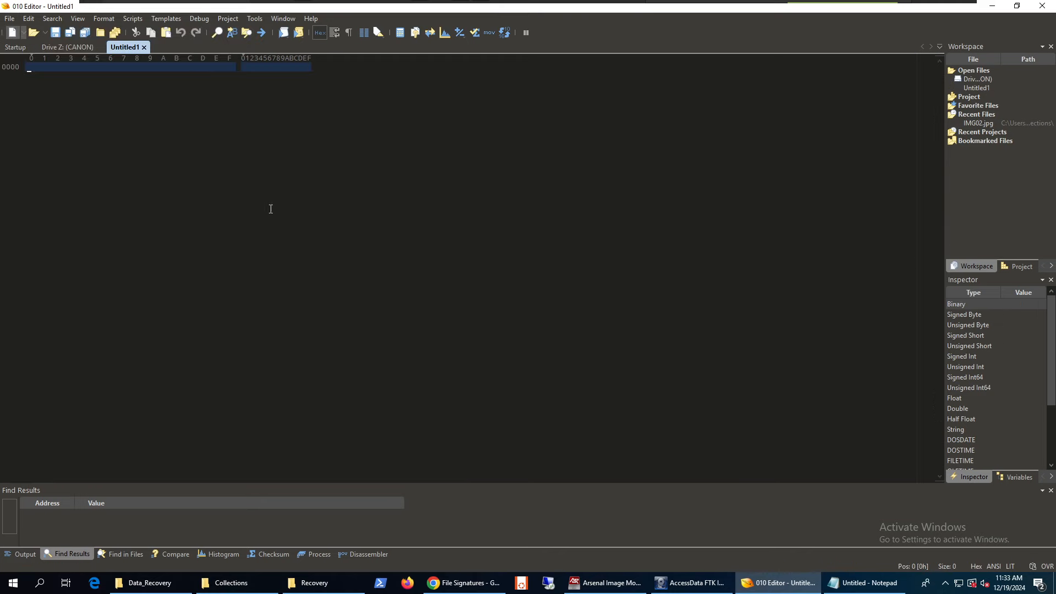
pyautogui.hotkey('ctrl', 'v')
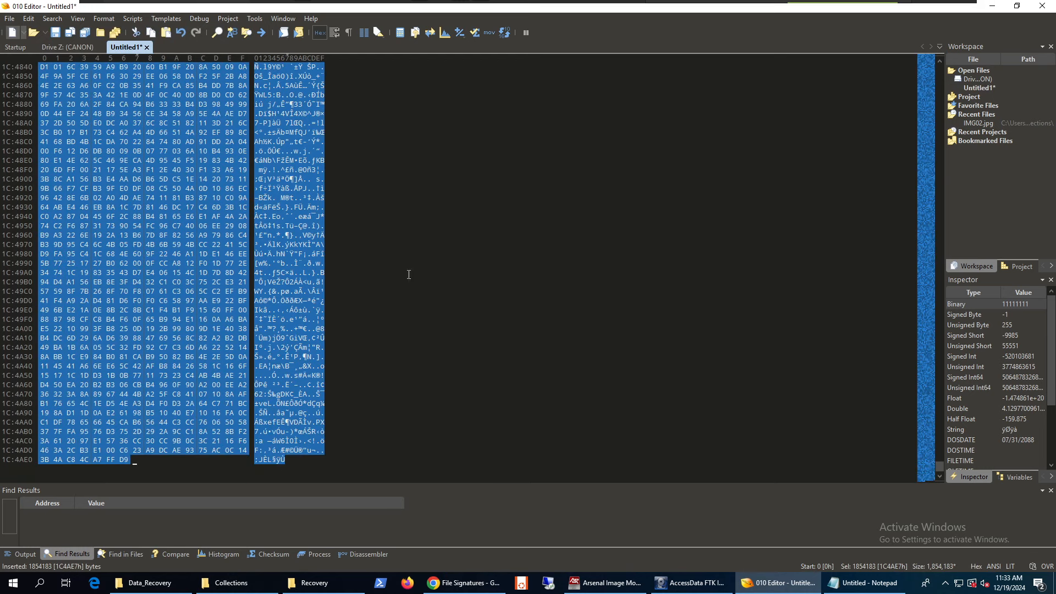
# Save the pasted JPEG bytes as image_1.jpg in the Recovery folder on the Desktop.
pyautogui.hotkey('ctrl', 's')
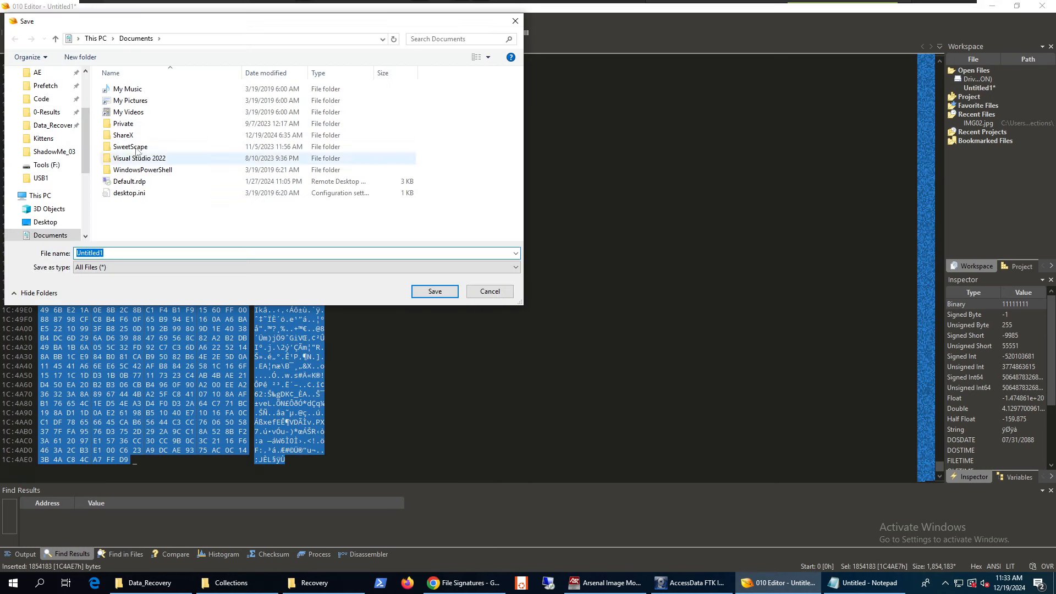
pyautogui.click(46, 209)
pyautogui.click(45, 222)
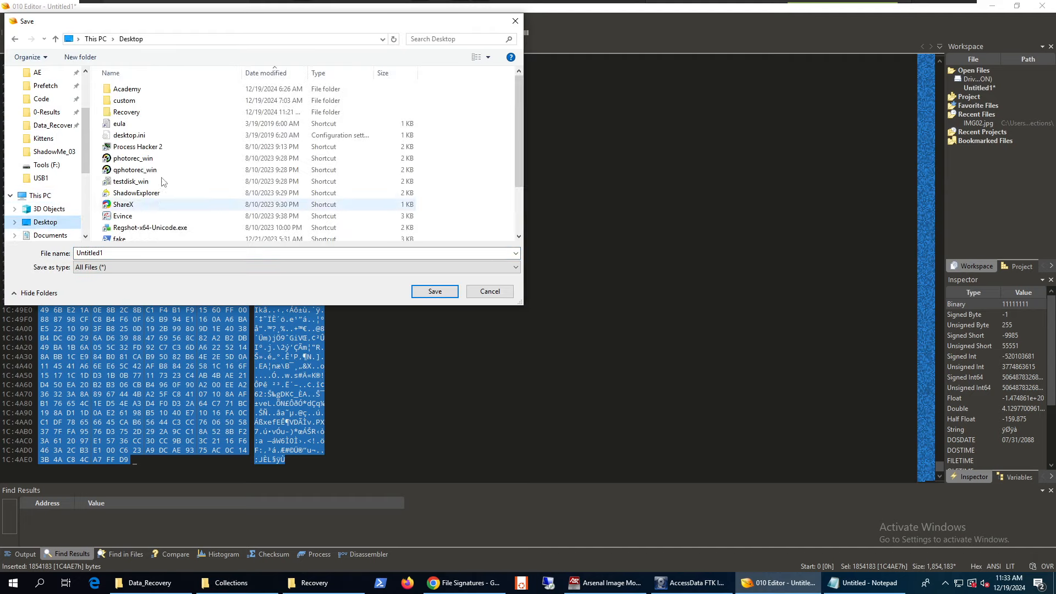
pyautogui.doubleClick(121, 113)
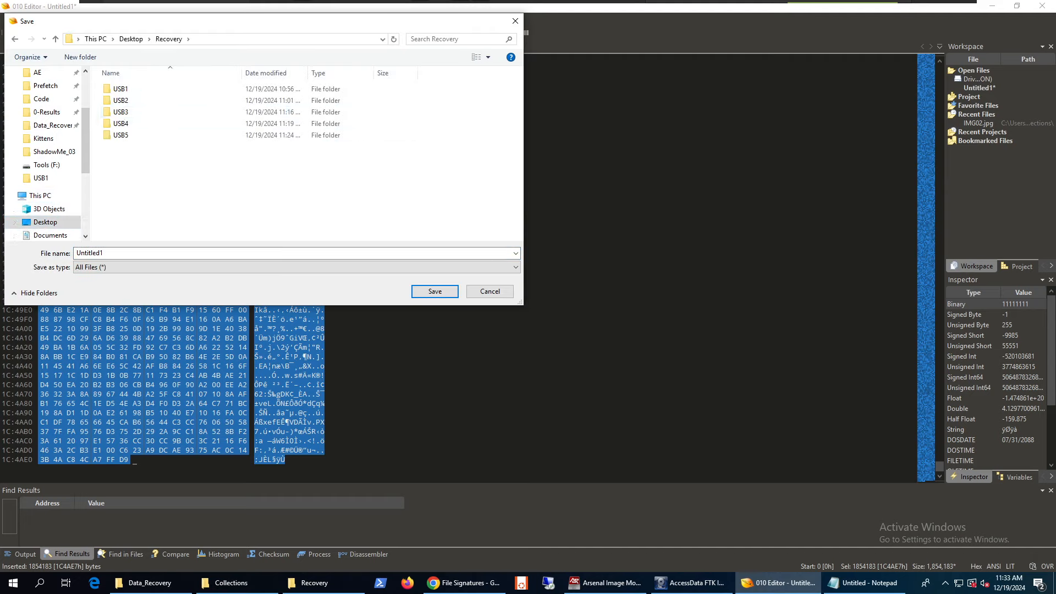
pyautogui.write('recove')
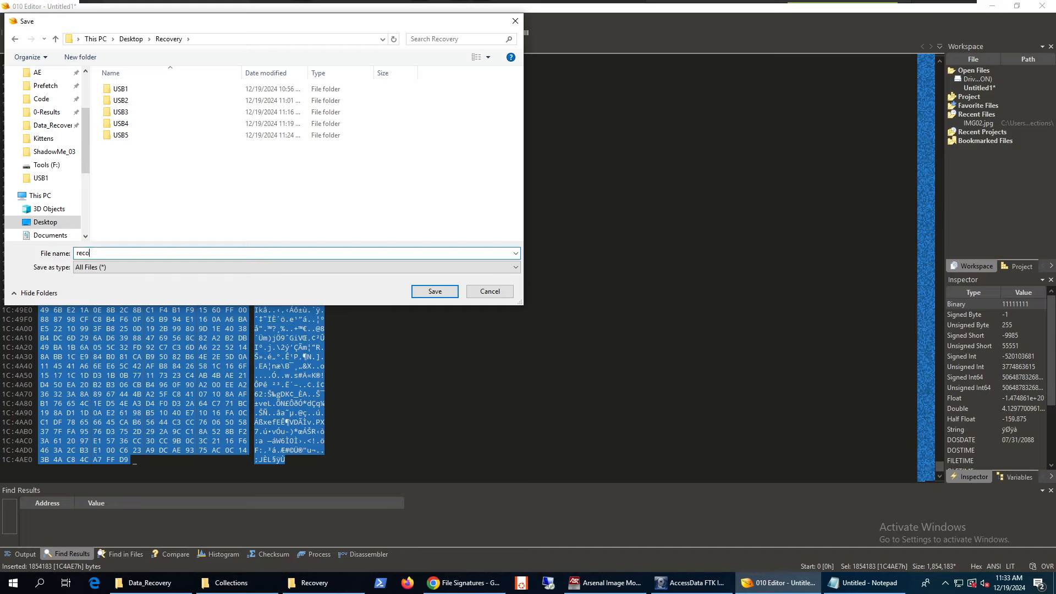
pyautogui.press('BackSpace')
pyautogui.press('BackSpace')
pyautogui.press('BackSpace')
pyautogui.press('BackSpace')
pyautogui.press('BackSpace')
pyautogui.press('BackSpace')
pyautogui.press('BackSpace')
pyautogui.write('image_1.jpg')
pyautogui.press('Return')
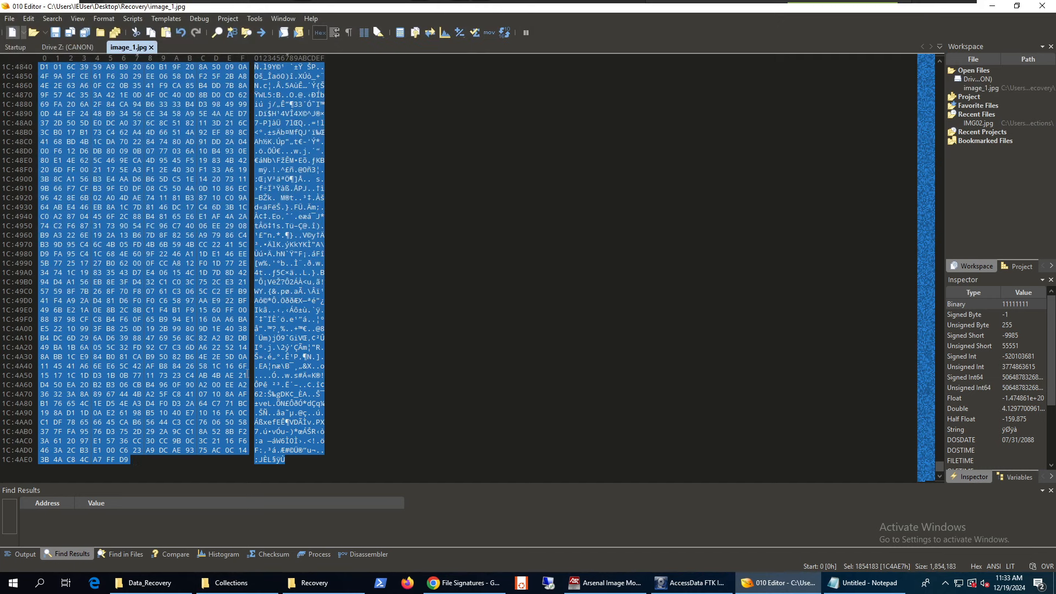
# Switch to the Recovery folder in File Explorer, open image_1.jpg to check the carved picture, and close the viewer.
pyautogui.click(314, 583)
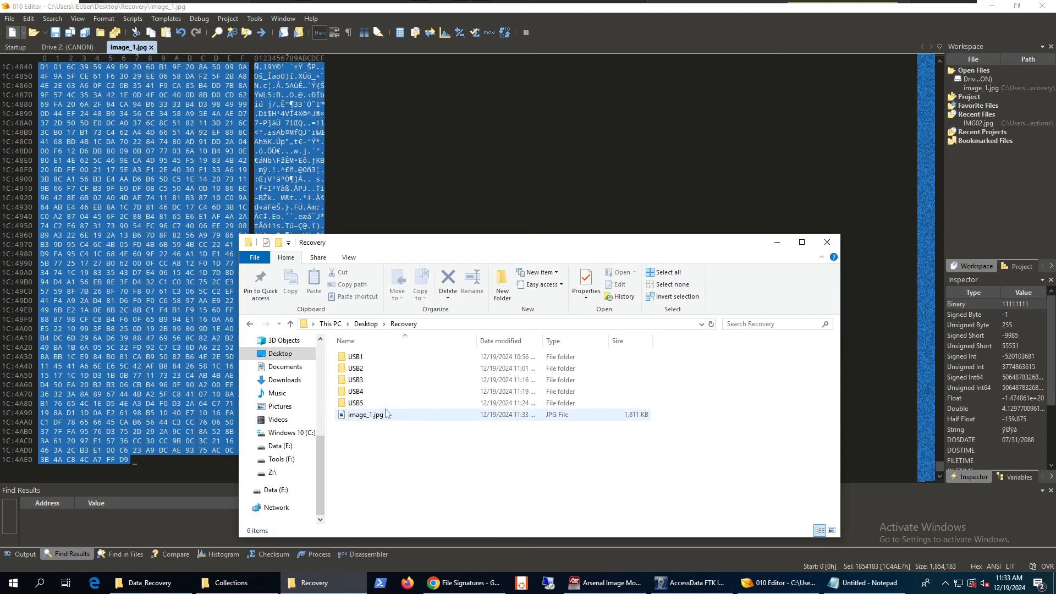
pyautogui.doubleClick(385, 414)
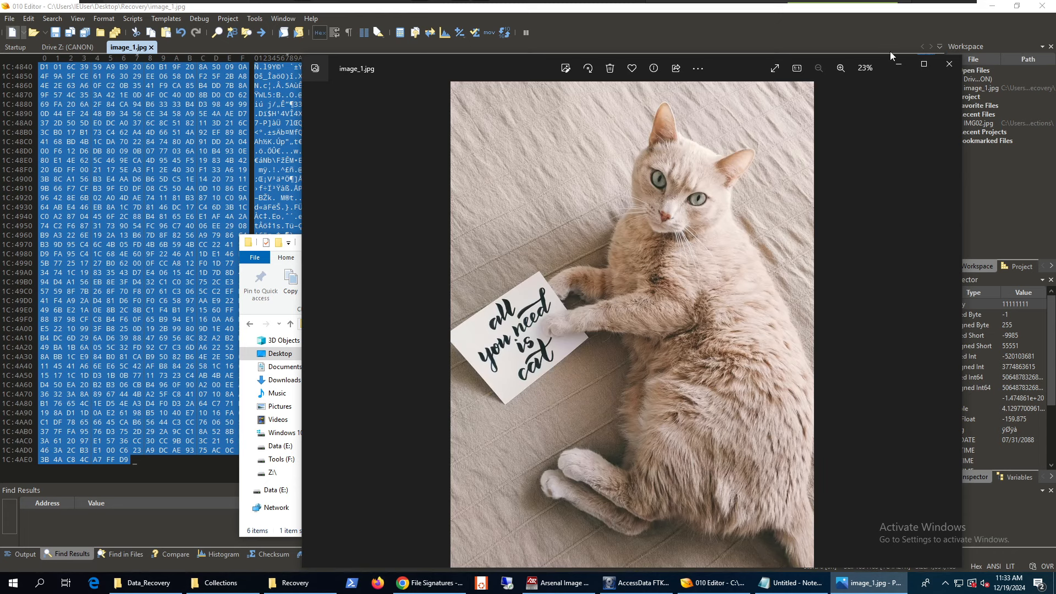
pyautogui.click(950, 64)
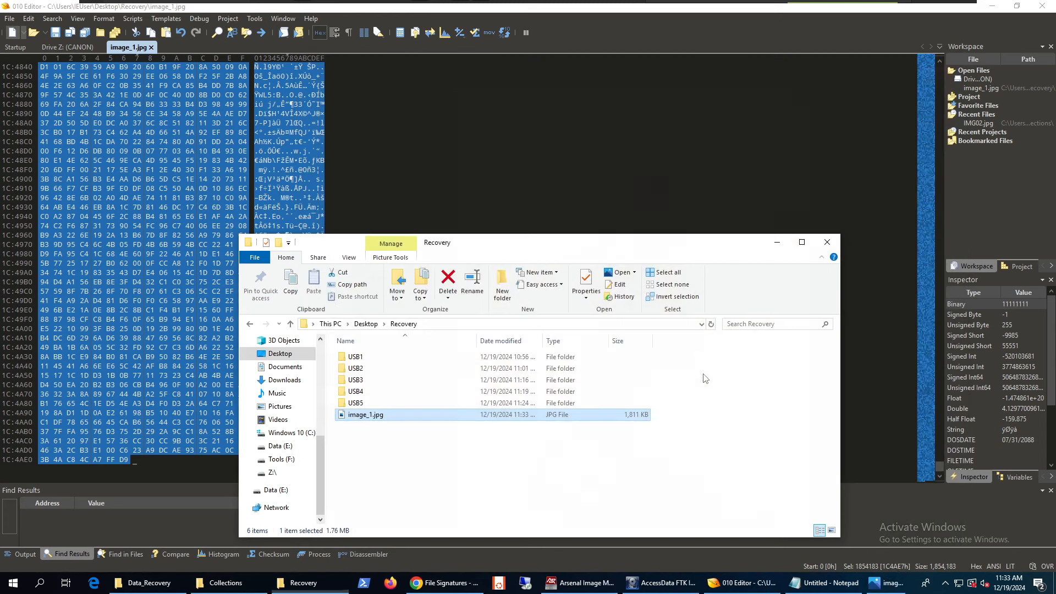
pyautogui.click(583, 467)
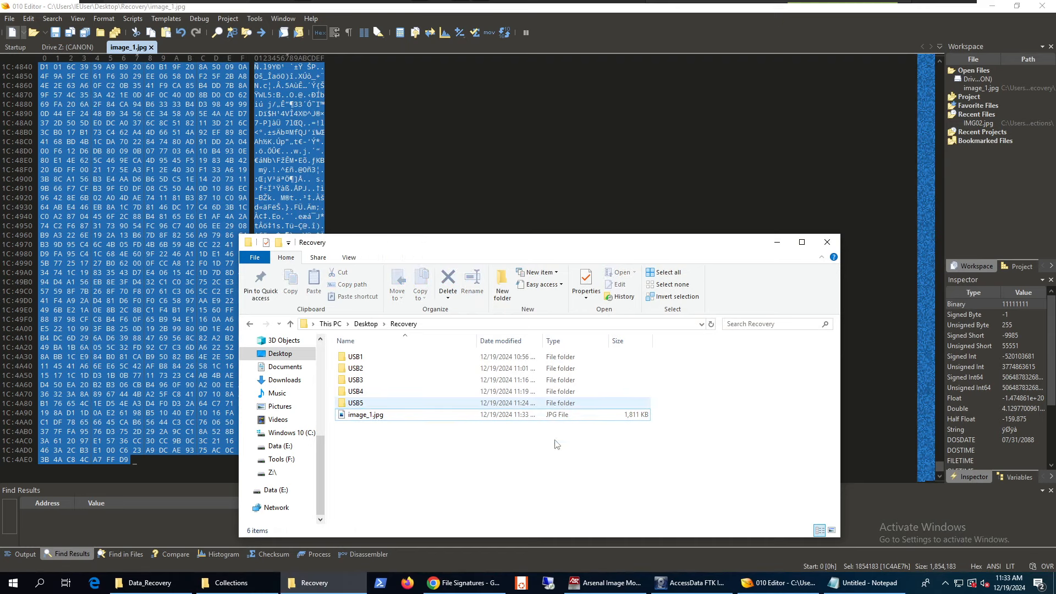
# Review the JPG entries on the File Signatures page in Chrome, and minimize the browser and 010 Editor.
pyautogui.click(464, 582)
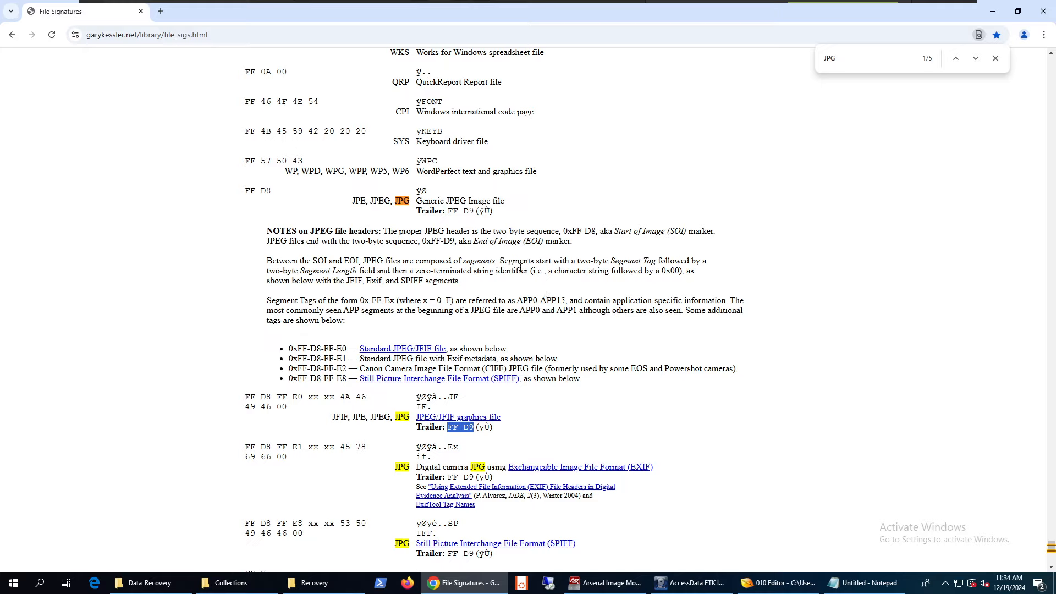
pyautogui.click(467, 583)
pyautogui.click(992, 6)
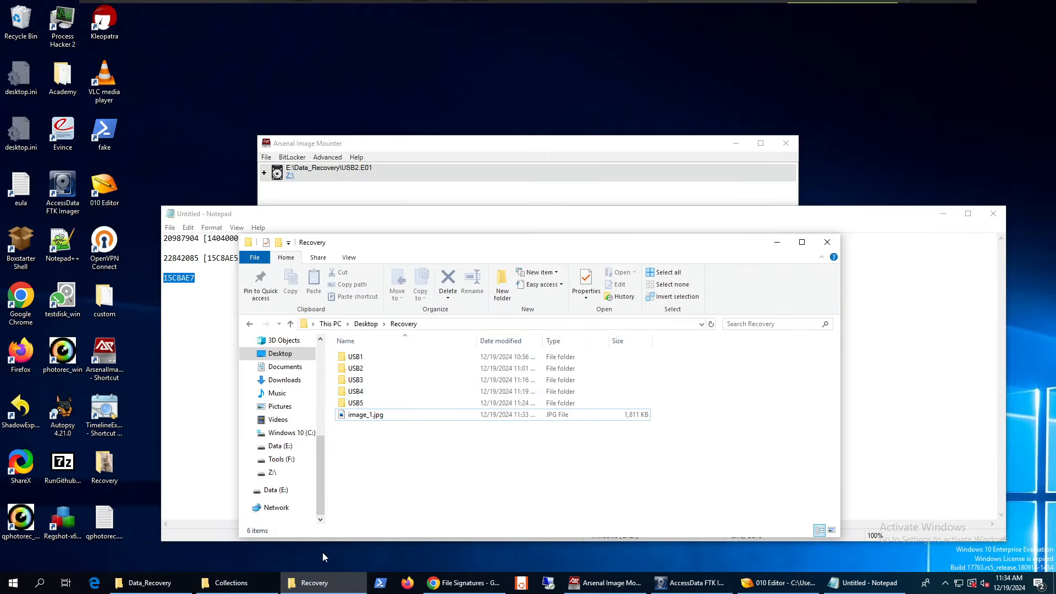
# Open the mounted Z: drive and search it, Documents, Pictures, Videos, Desktop and the Recycle Bin for the custom-format sample file.
pyautogui.click(296, 175)
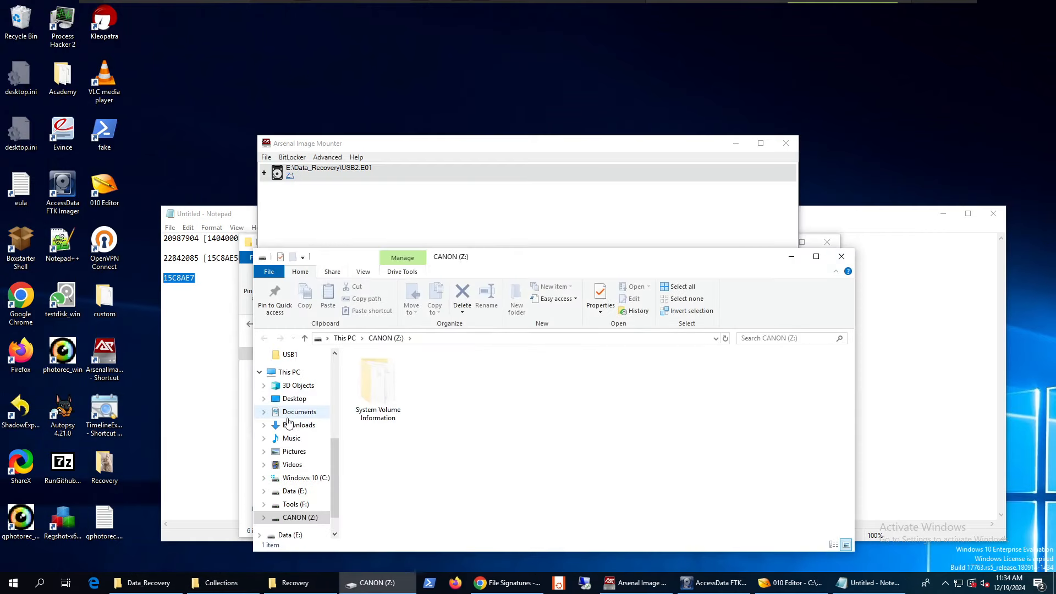
pyautogui.click(291, 417)
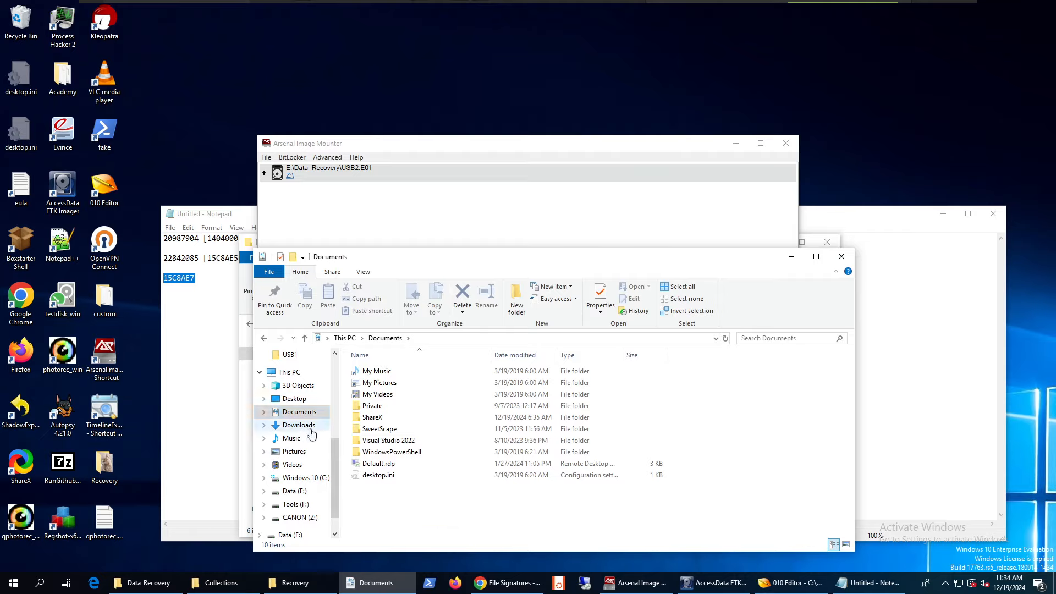
pyautogui.click(302, 452)
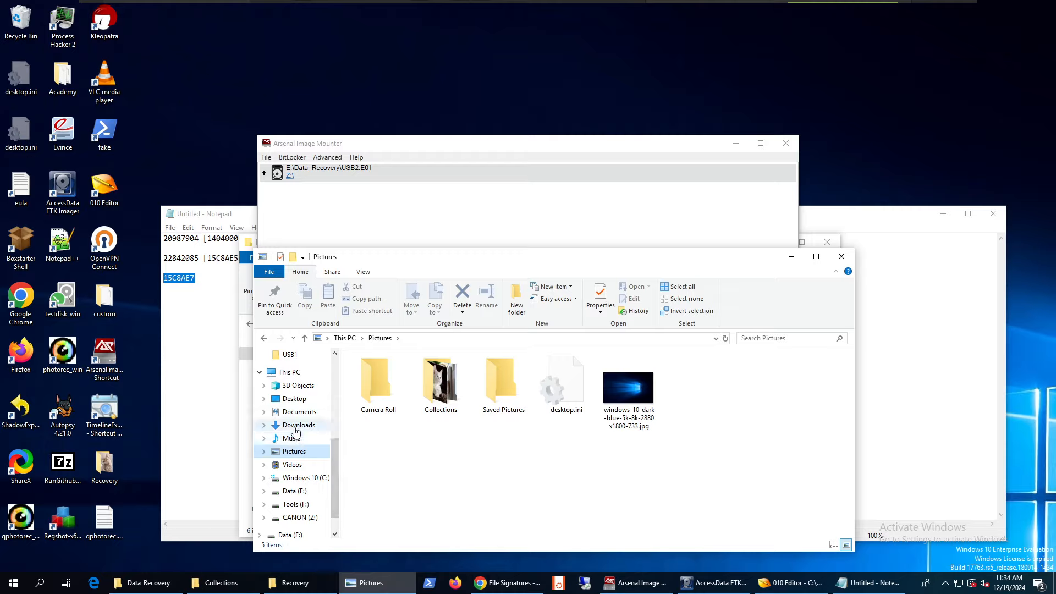
pyautogui.click(291, 466)
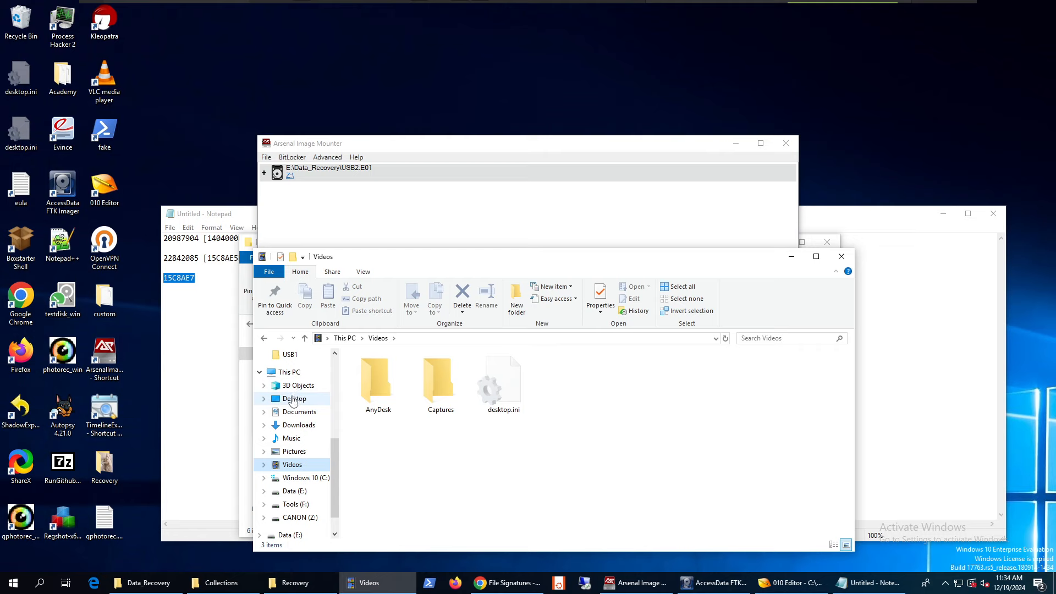
pyautogui.click(293, 400)
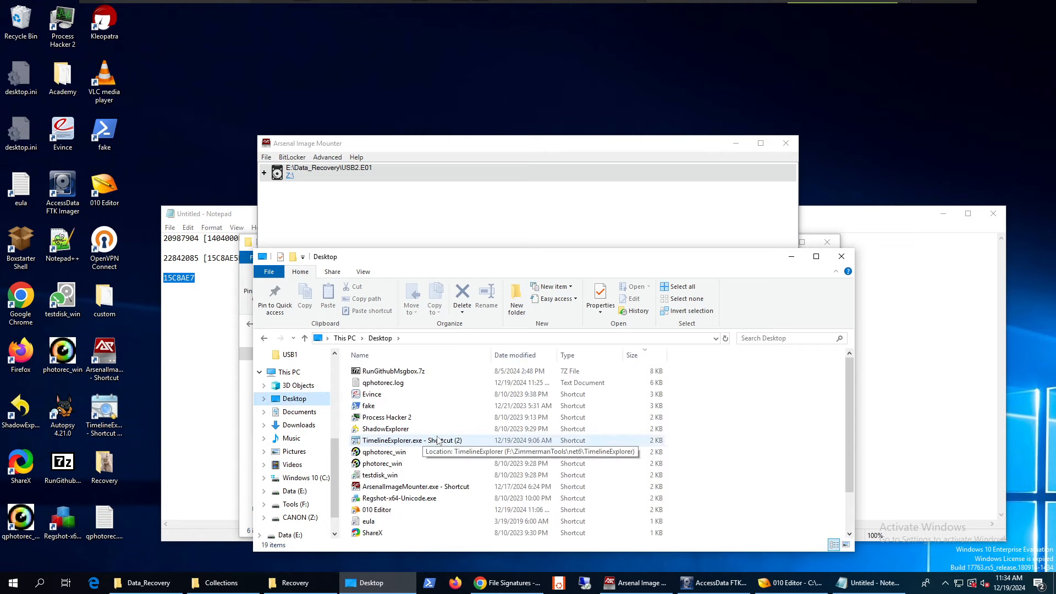
pyautogui.scroll(-2, 598, 459)
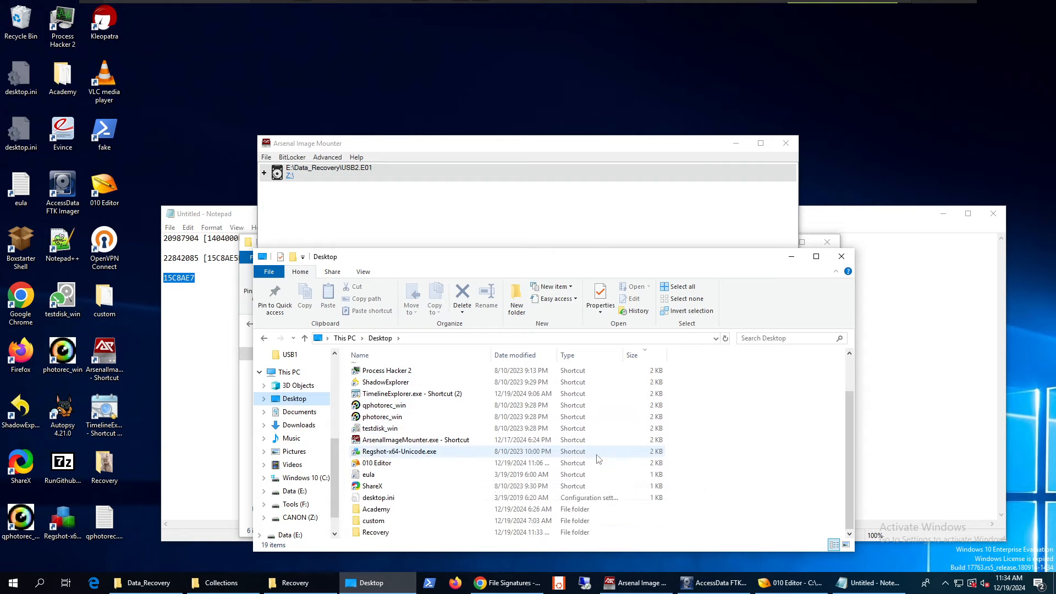
pyautogui.scroll(2, 600, 462)
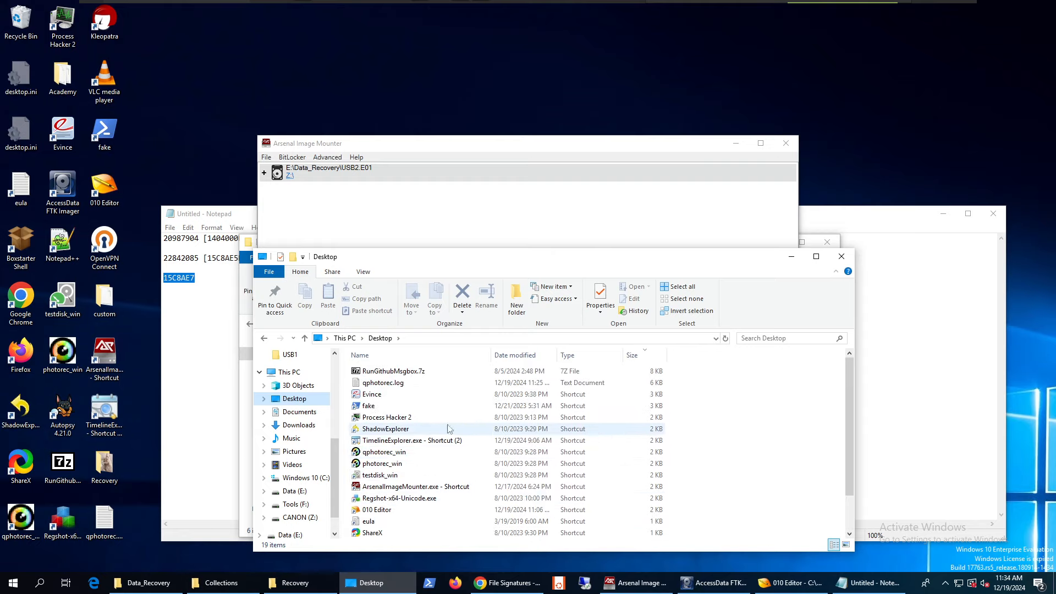
pyautogui.doubleClick(38, 33)
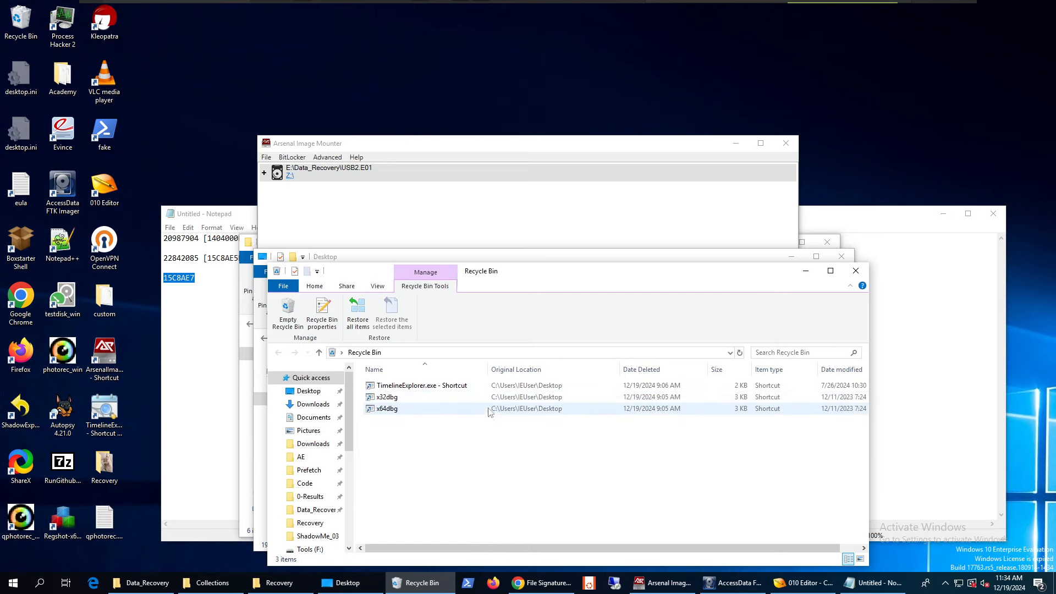
pyautogui.click(856, 271)
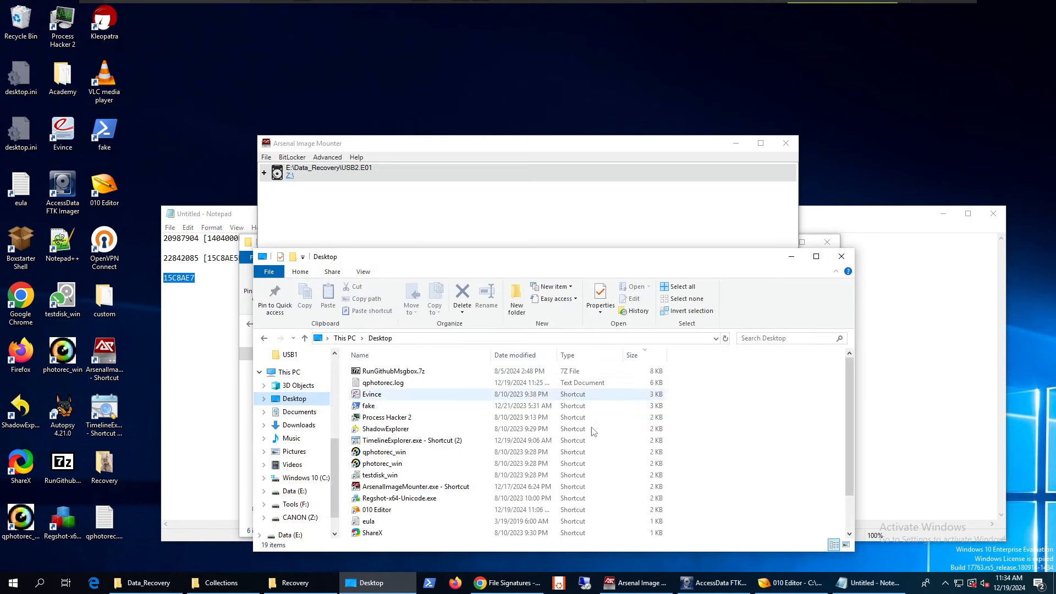
# Open the Desktop's custom folder containing myfile.c5w, and minimize the Arsenal Image Mounter and Recovery windows.
pyautogui.click(125, 263)
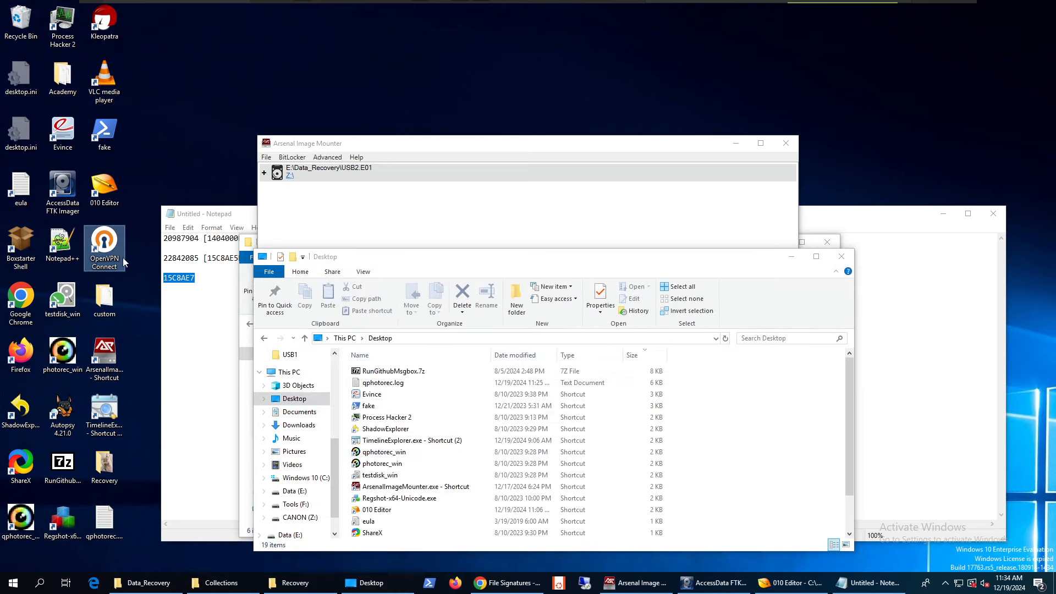
pyautogui.click(293, 405)
pyautogui.scroll(-2, 412, 468)
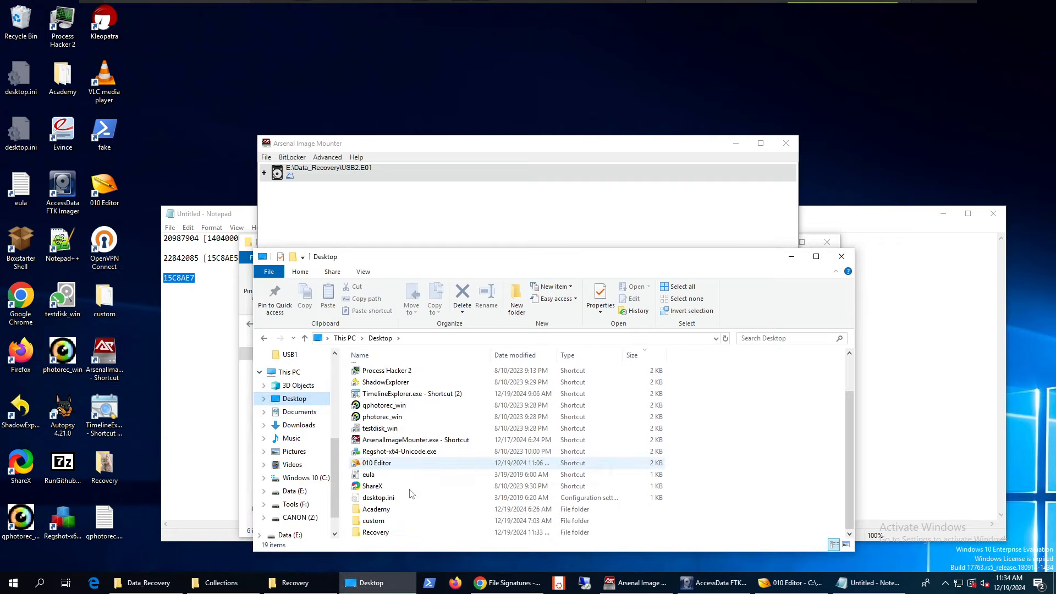
pyautogui.doubleClick(385, 521)
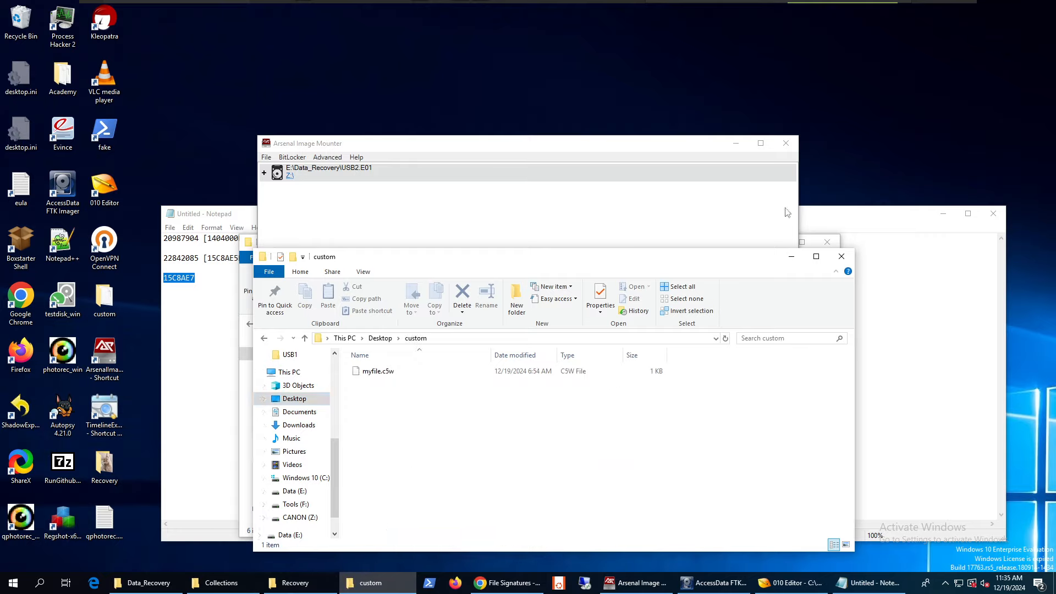
pyautogui.click(736, 143)
pyautogui.click(785, 244)
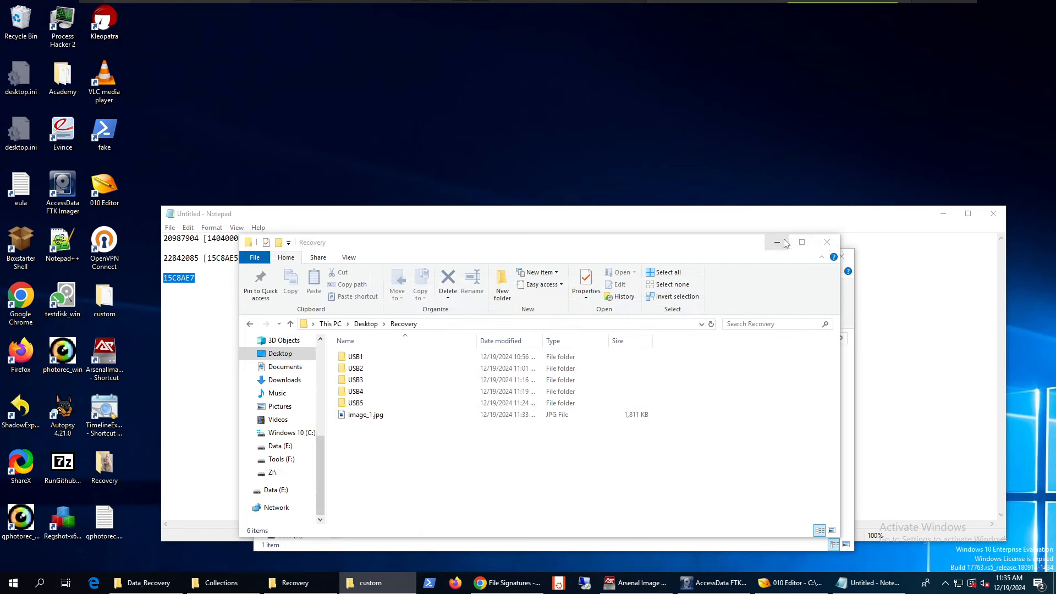
pyautogui.click(786, 244)
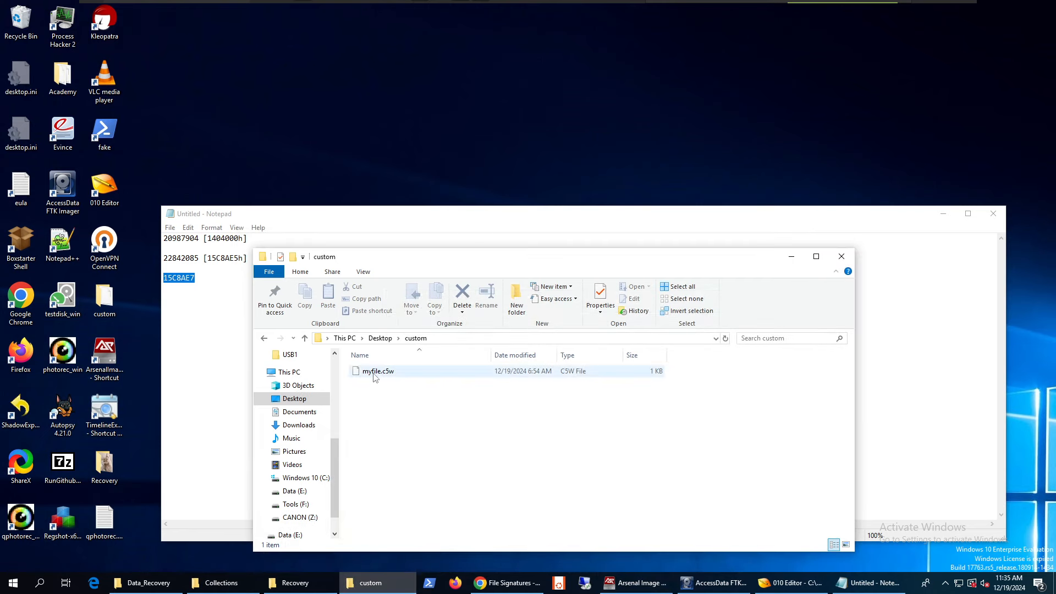
pyautogui.moveTo(375, 379)
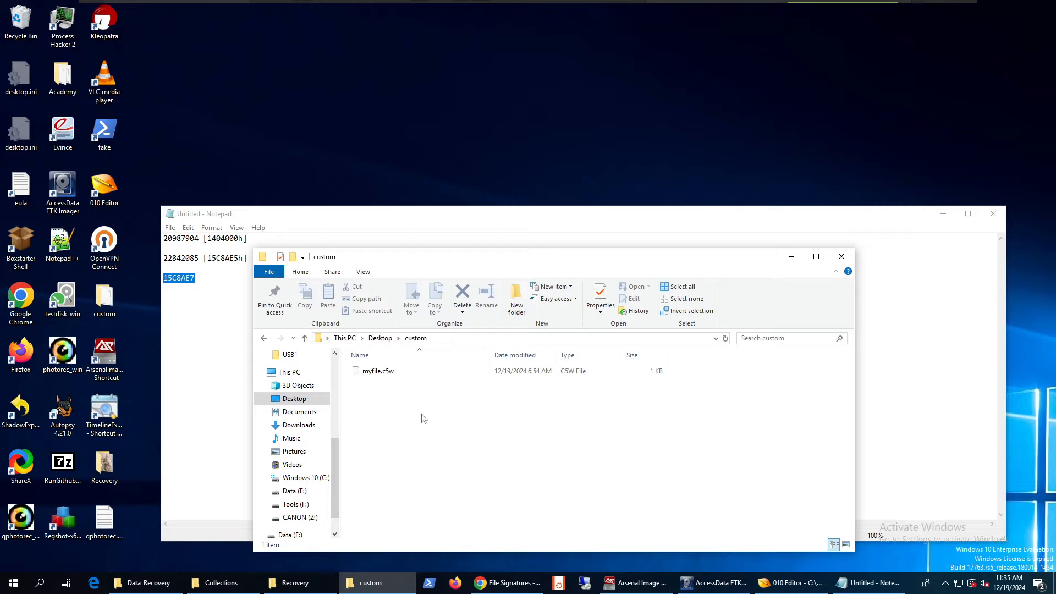
# Open the file location of the qphotorec_win desktop shortcut.
pyautogui.rightClick(31, 533)
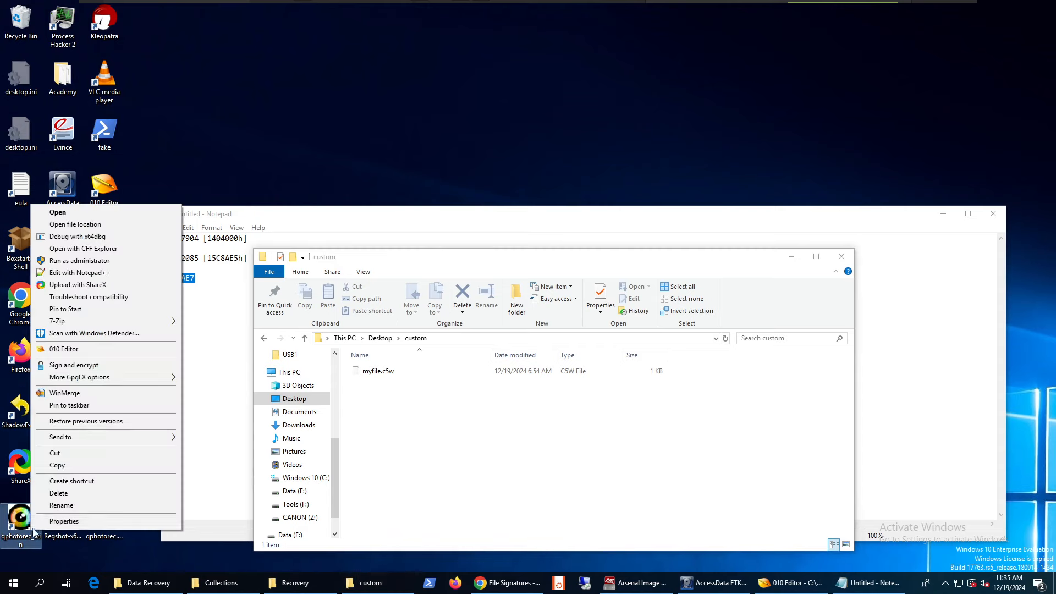
pyautogui.click(92, 225)
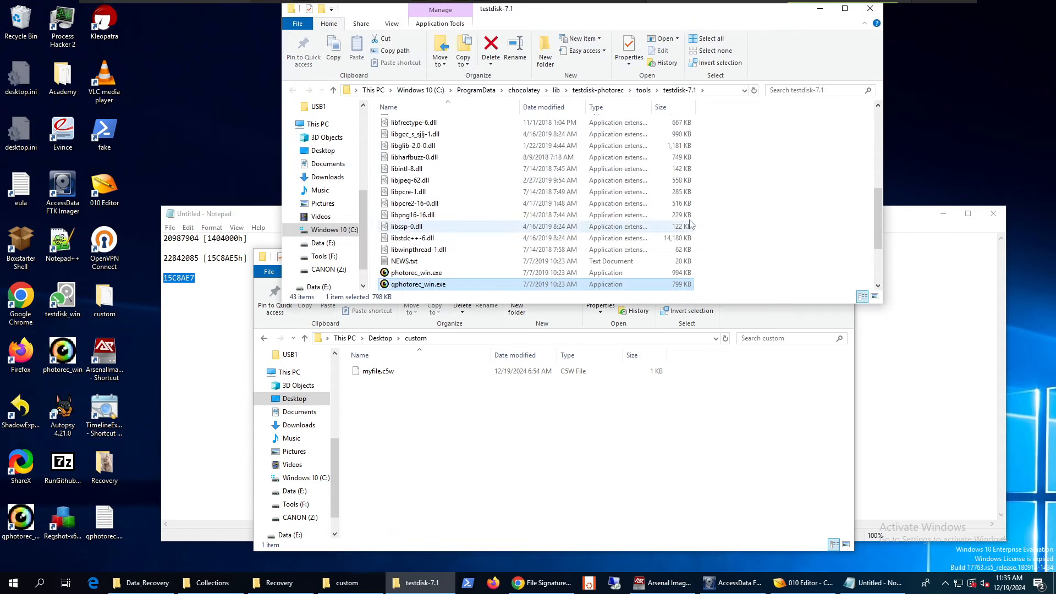
pyautogui.rightClick(751, 156)
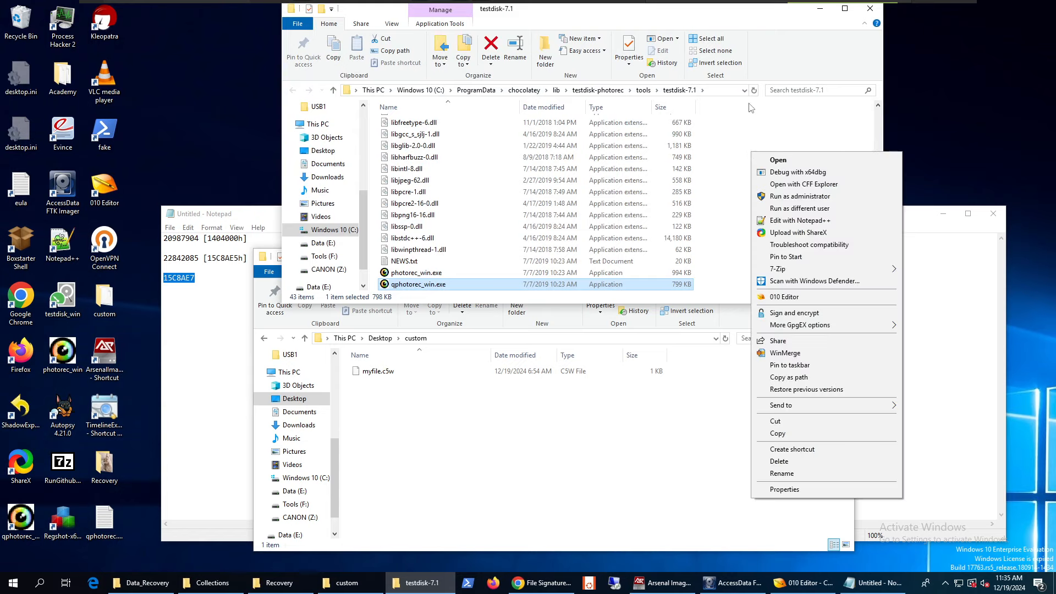
pyautogui.press('Escape')
pyautogui.rightClick(749, 178)
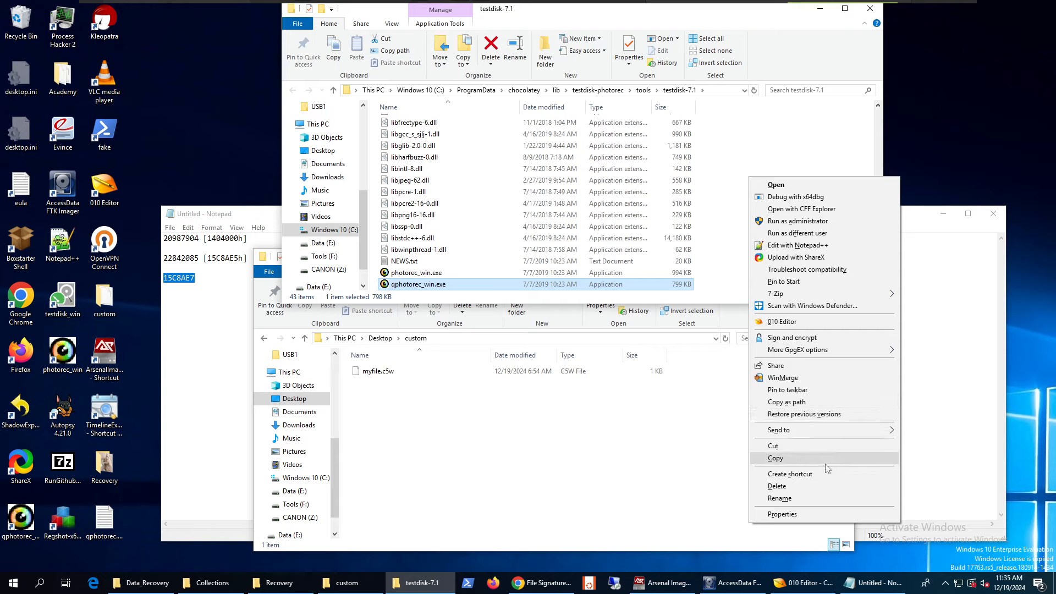
pyautogui.rightClick(807, 144)
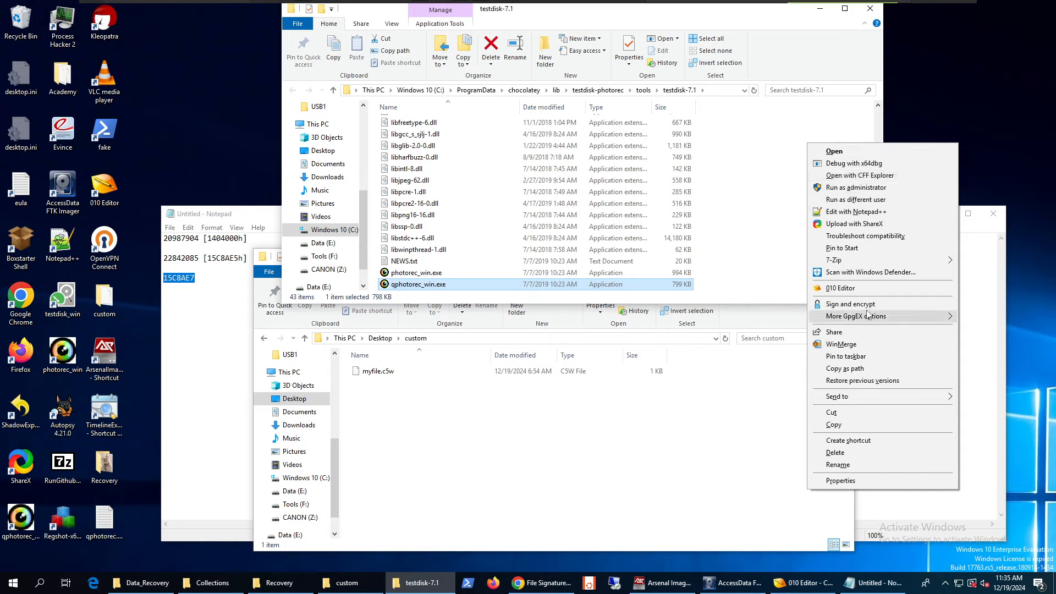
pyautogui.click(778, 185)
# Launch C:\Windows\System32\cmd.exe from the testdisk-7.1 folder, and minimize that folder's window.
pyautogui.click(710, 87)
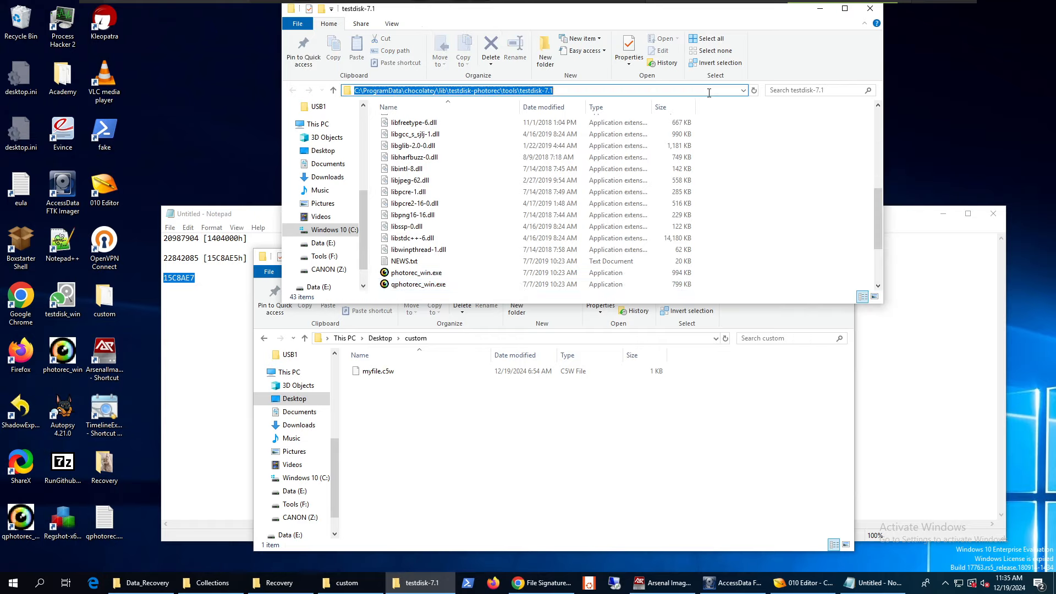
pyautogui.write('C:\\Windows\\System32\\cmd.exe')
pyautogui.press('Return')
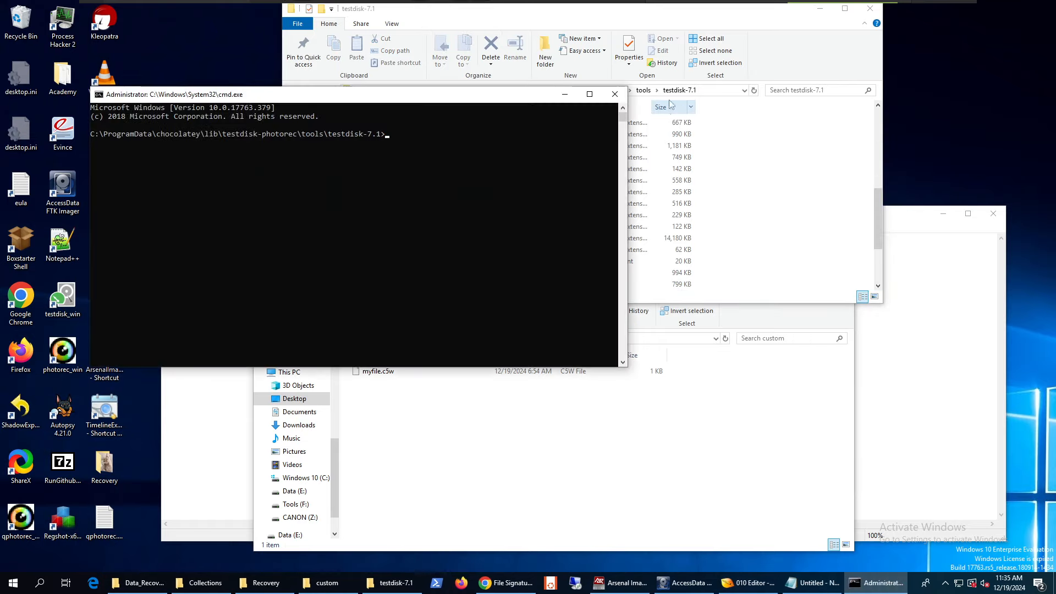
pyautogui.click(824, 16)
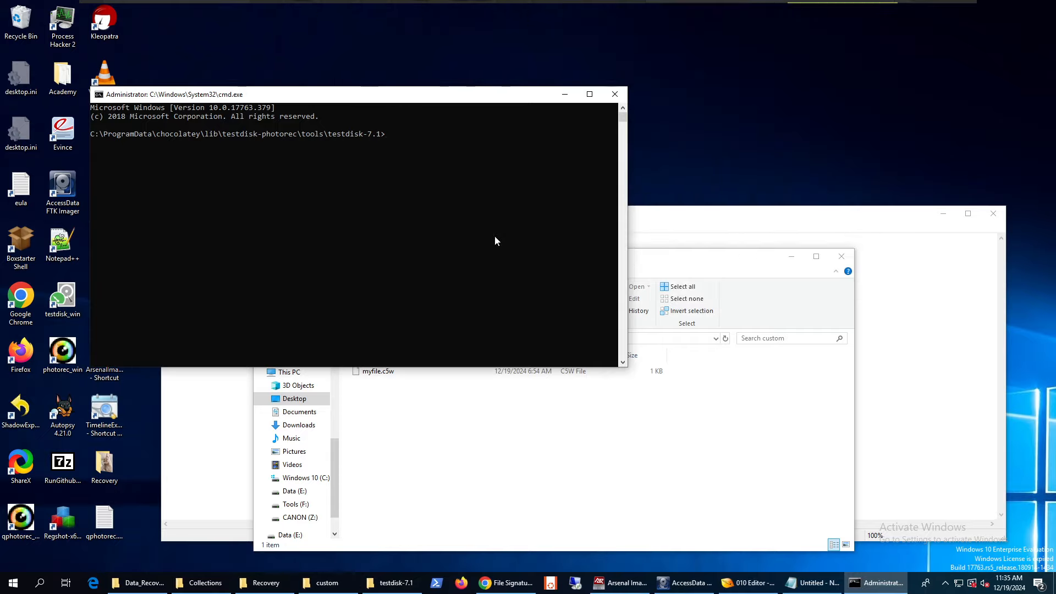
# Run fidentify_win.exe on C:\Users\IEUser\Desktop\custom\myfile.c5w in the maximized command prompt.
pyautogui.click(494, 236)
pyautogui.write('fidentify.log')
pyautogui.press('Tab')
pyautogui.press('Tab')
pyautogui.press('Tab')
pyautogui.click(684, 342)
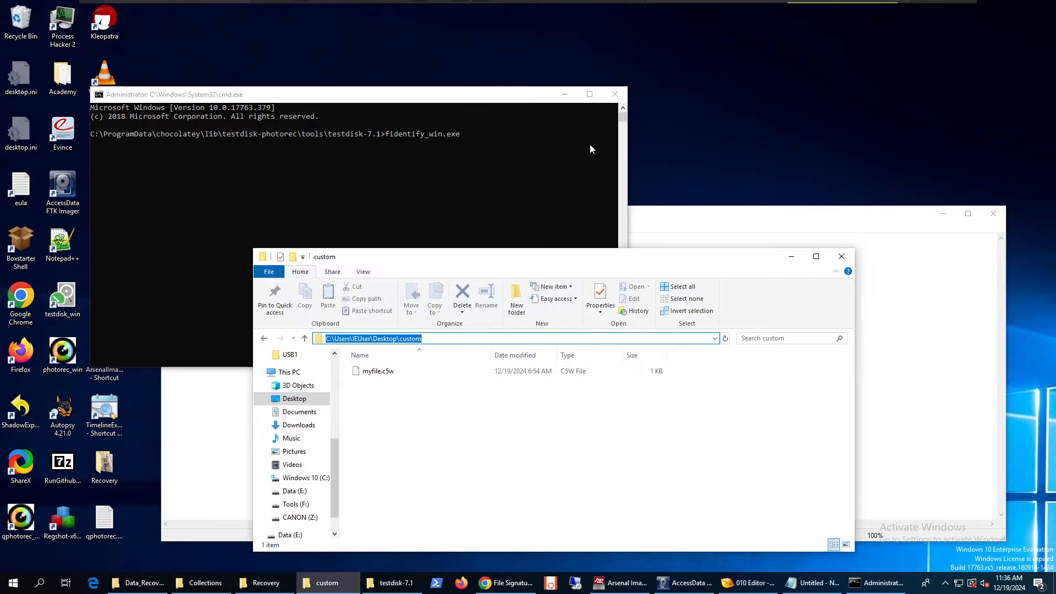
pyautogui.click(590, 94)
pyautogui.write('C:\\Users\\IEUser\\Desktop\\custom')
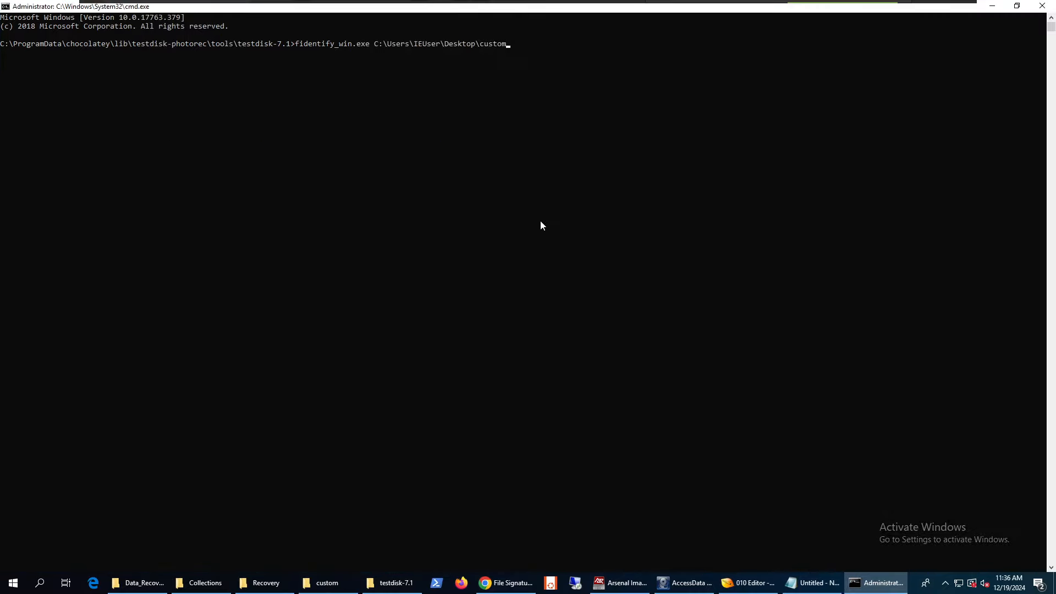
pyautogui.write('\\')
pyautogui.press('Tab')
pyautogui.press('Return')
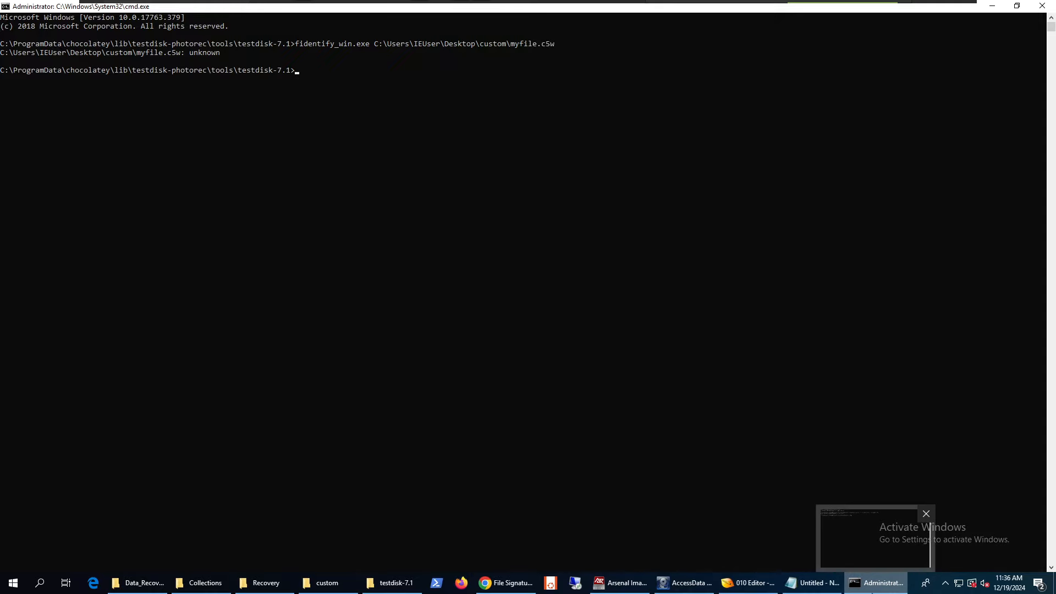
# Open myfile.c5w from the custom folder in 010 Editor and copy its first eight bytes.
pyautogui.click(872, 586)
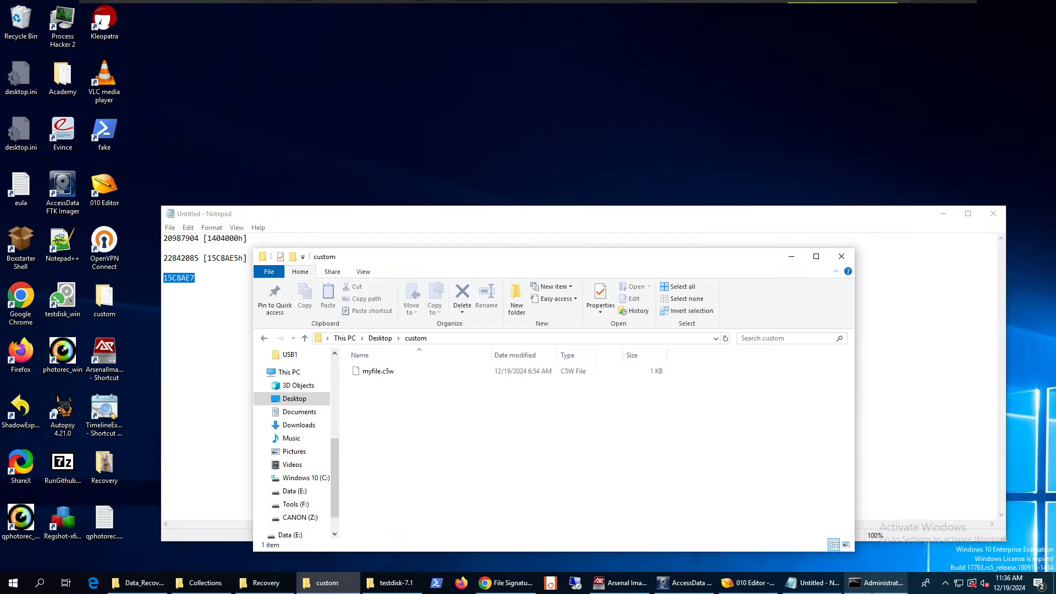
pyautogui.rightClick(376, 378)
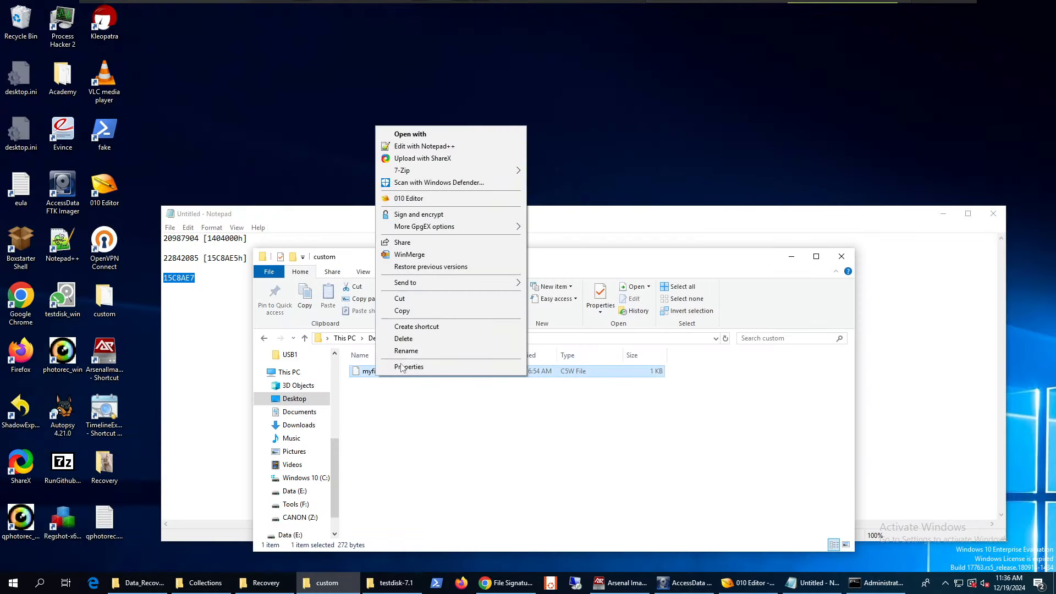
pyautogui.click(437, 198)
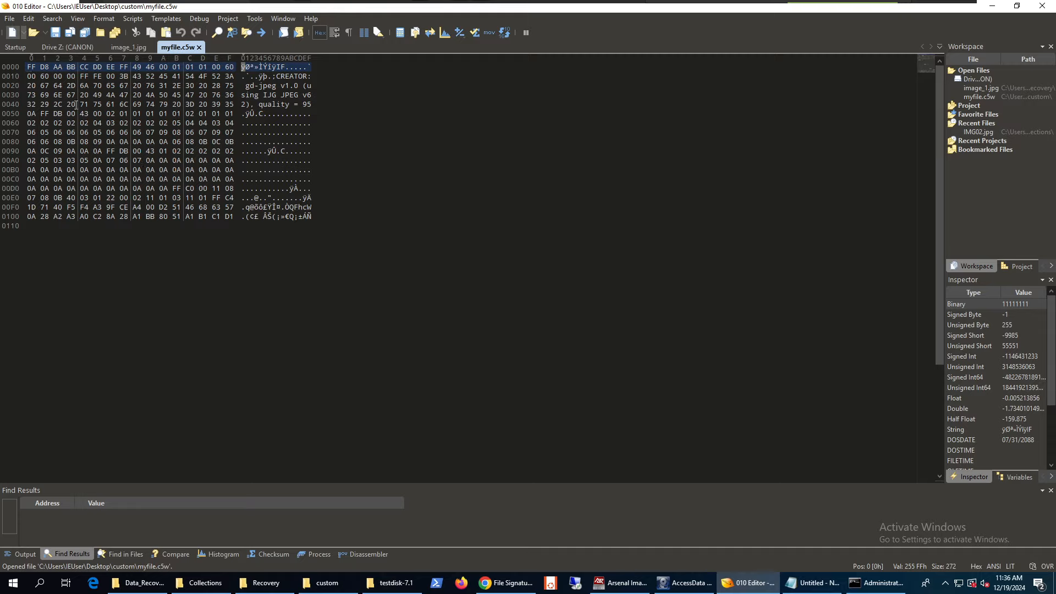
pyautogui.moveTo(31, 67); pyautogui.dragTo(120, 61)
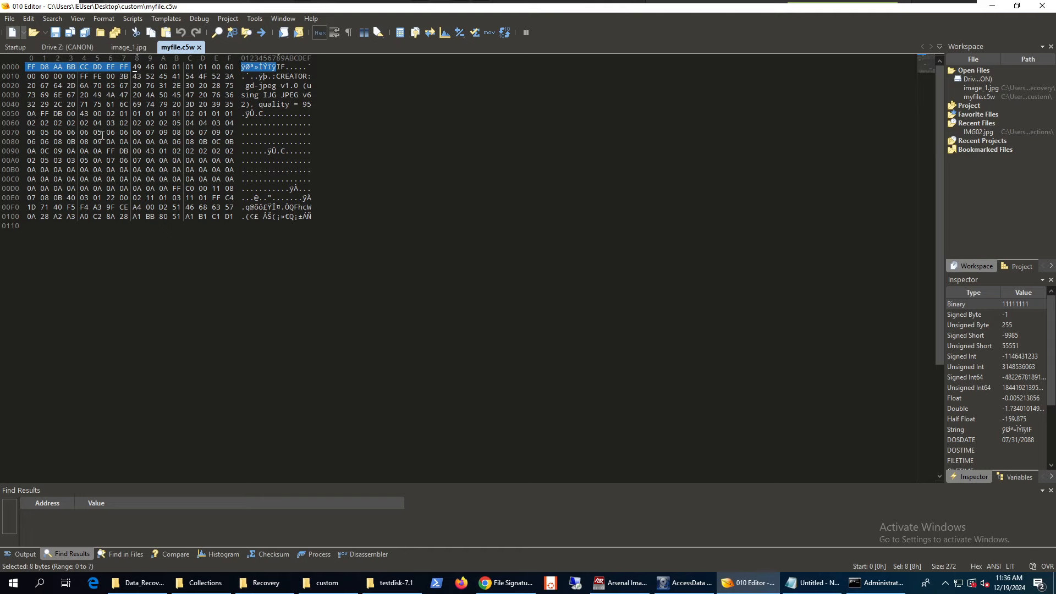
pyautogui.hotkey('ctrl', 'c')
# Switch to Notepad, start a new document without saving the old notes, and paste the copied header bytes.
pyautogui.click(814, 582)
pyautogui.click(170, 227)
pyautogui.click(183, 240)
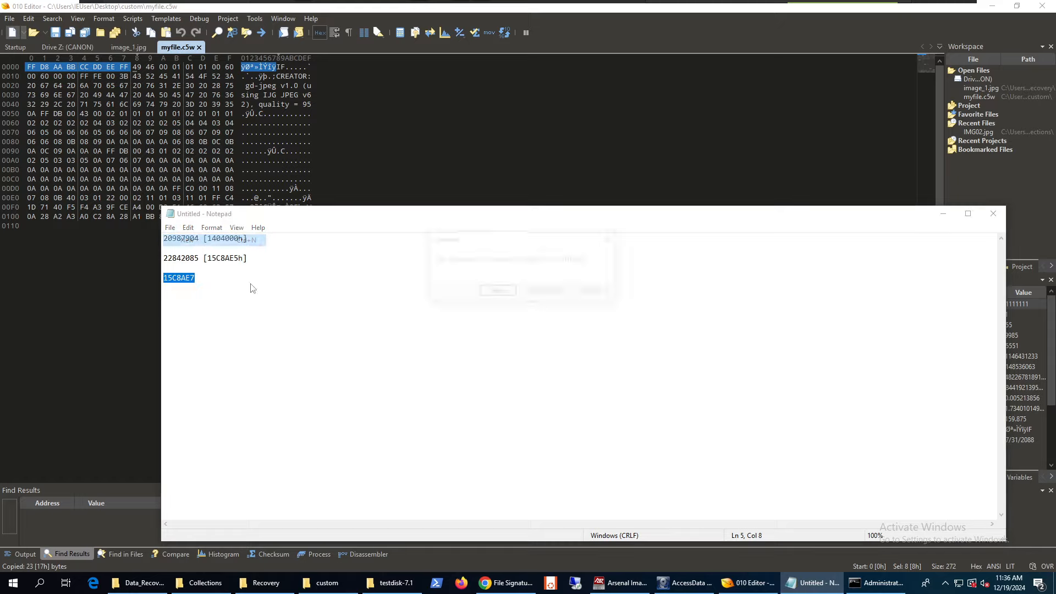
pyautogui.click(544, 292)
pyautogui.hotkey('ctrl', 'v')
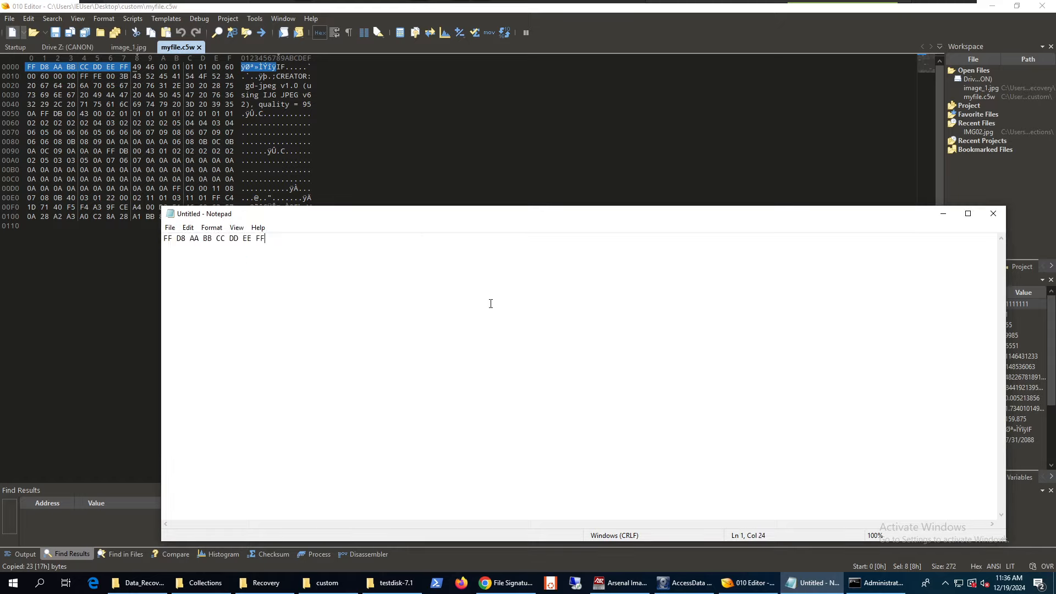
# Save the Notepad document as photorec.sig in C:\Users\IEUser.
pyautogui.press('Home')
pyautogui.hotkey('ctrl', 's')
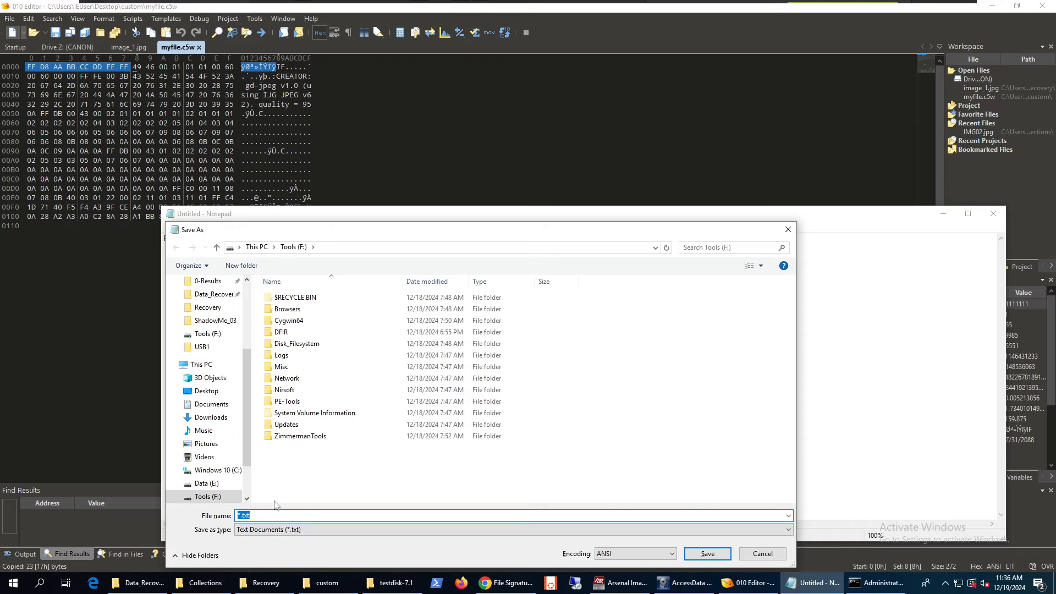
pyautogui.click(206, 470)
pyautogui.doubleClick(282, 459)
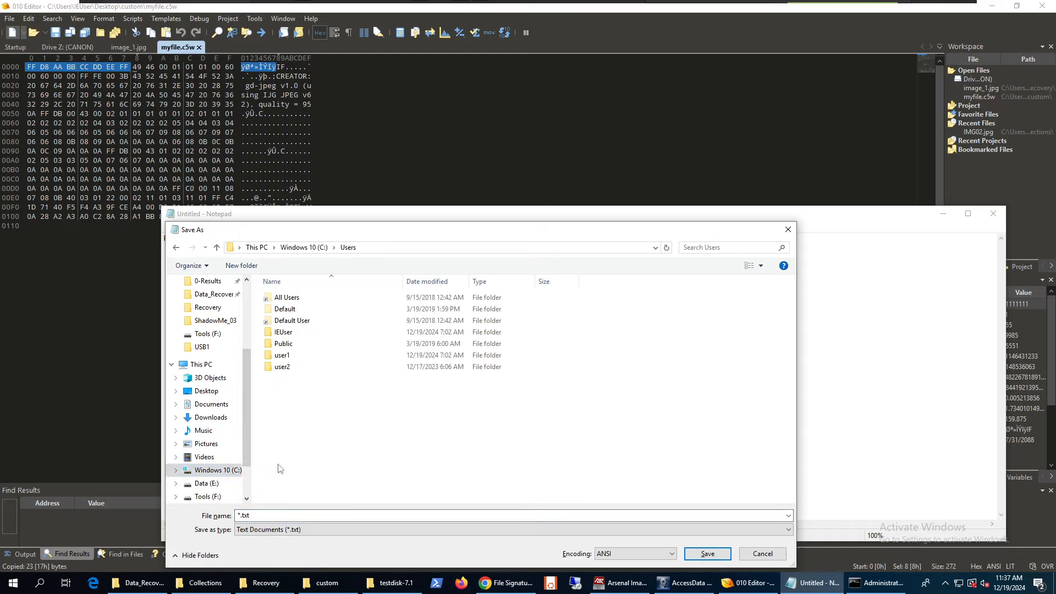
pyautogui.doubleClick(283, 332)
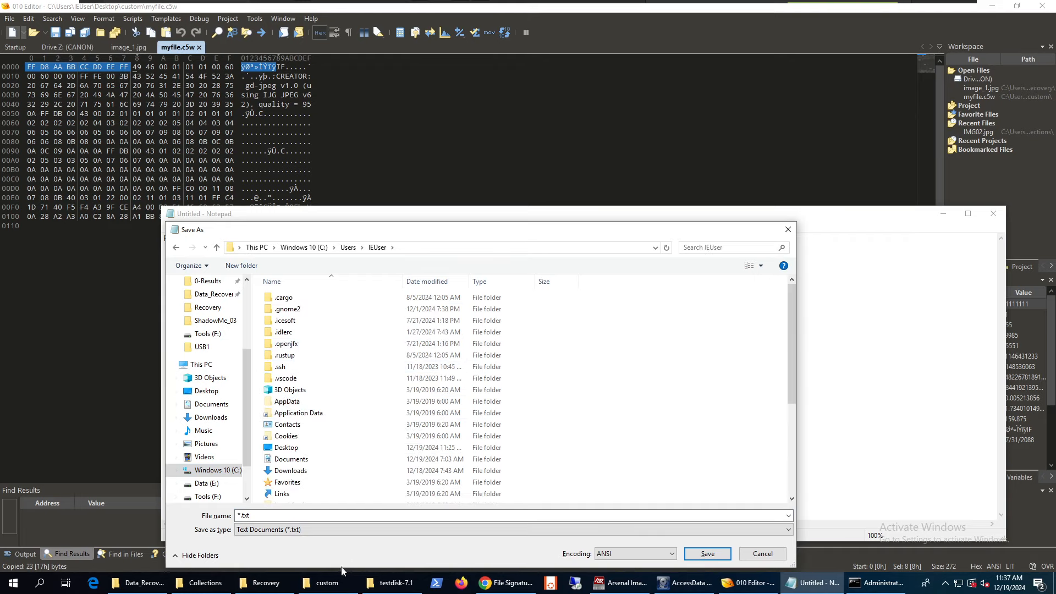
pyautogui.click(309, 514)
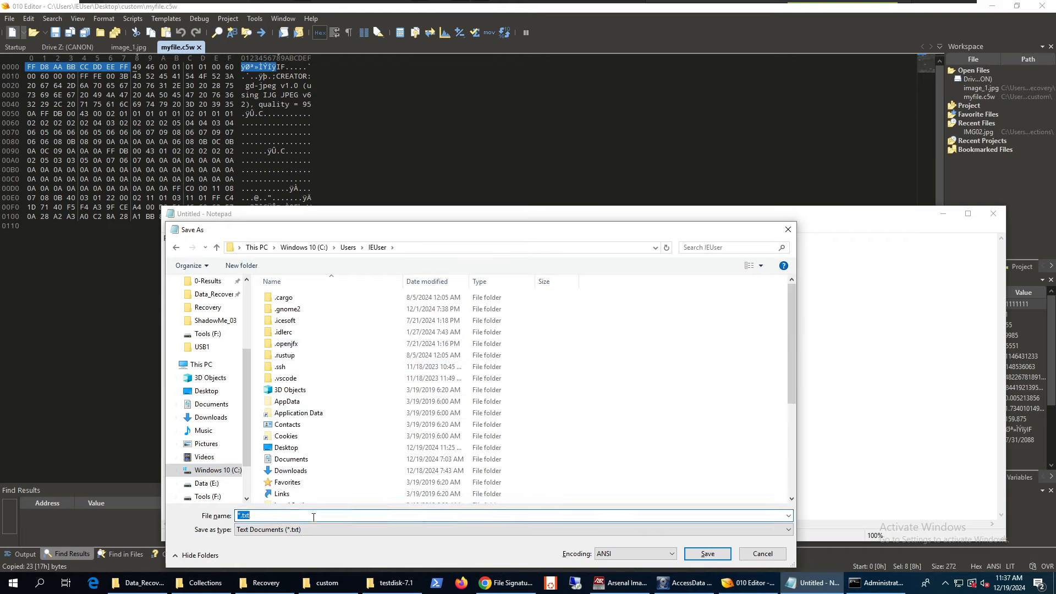
pyautogui.write('P')
pyautogui.press('BackSpace')
pyautogui.write('photorec.sig')
pyautogui.press('Return')
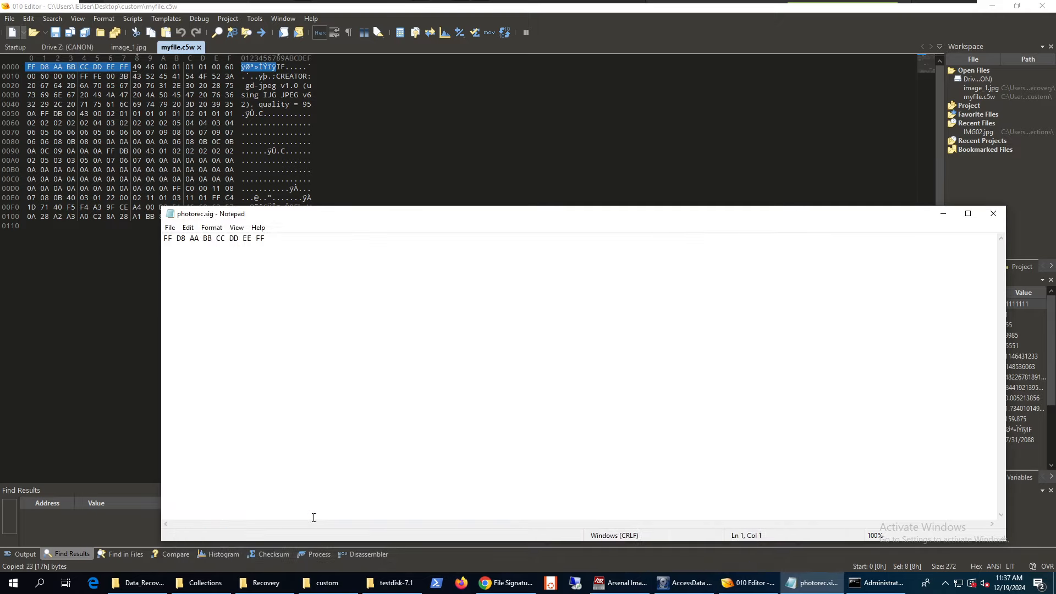
# Insert the extension c5w and a space before the header bytes in photorec.sig.
pyautogui.write('c5w')
pyautogui.press('Return')
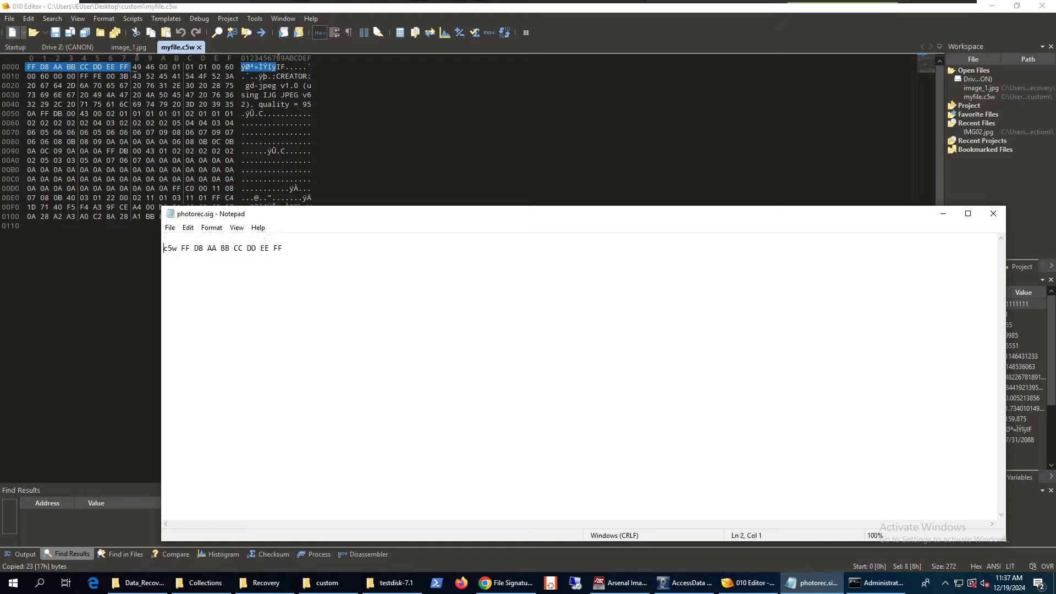
pyautogui.press('Up')
pyautogui.press('BackSpace')
pyautogui.write('extension offset signature')
pyautogui.hotkey('shift', 'Home')
pyautogui.press('Delete')
pyautogui.press('Delete')
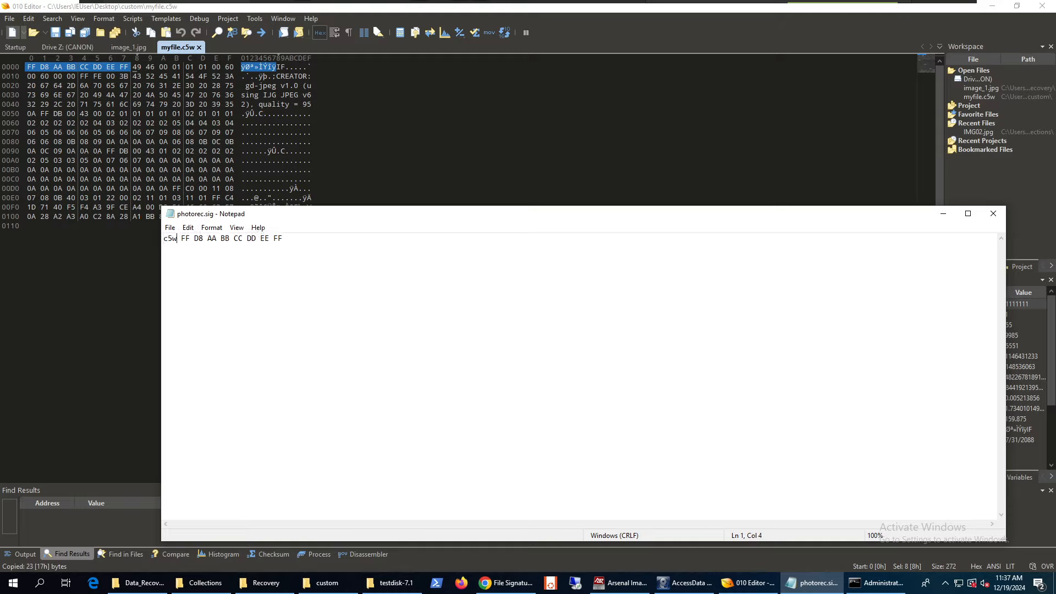
# Add offset 0 and a 0x prefix after c5w, and remove the byte spacing to form c5w 0 0xFFD8AABBCCDDEEFF.
pyautogui.write('0 0x')
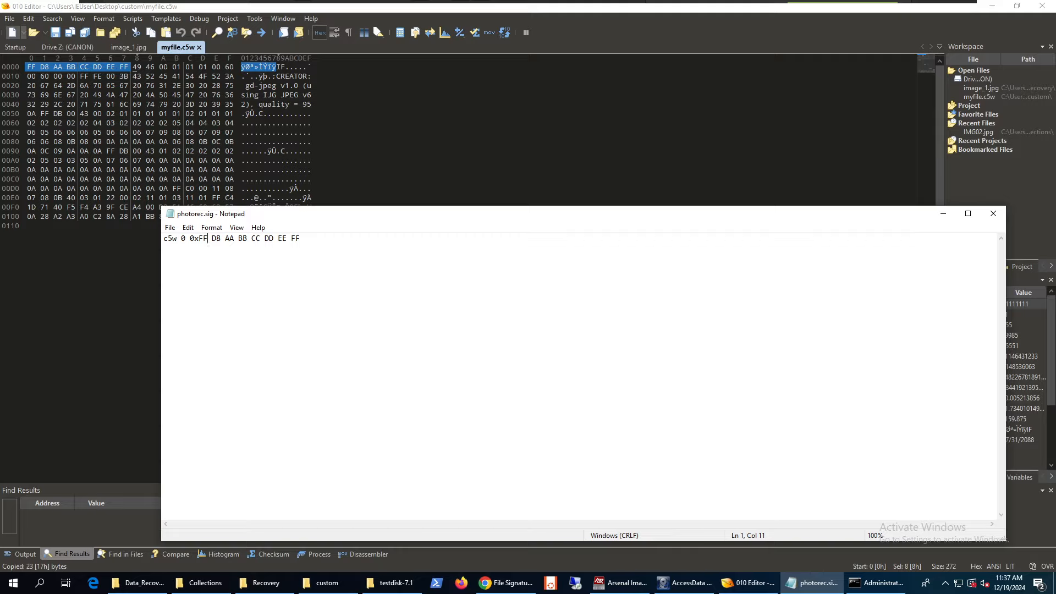
pyautogui.press('Delete')
pyautogui.press('Delete')
pyautogui.press('Delete')
pyautogui.press('Right')
pyautogui.press('Right')
pyautogui.press('Delete')
pyautogui.press('Delete')
pyautogui.press('Right')
pyautogui.press('Right')
pyautogui.press('Delete')
pyautogui.press('Right')
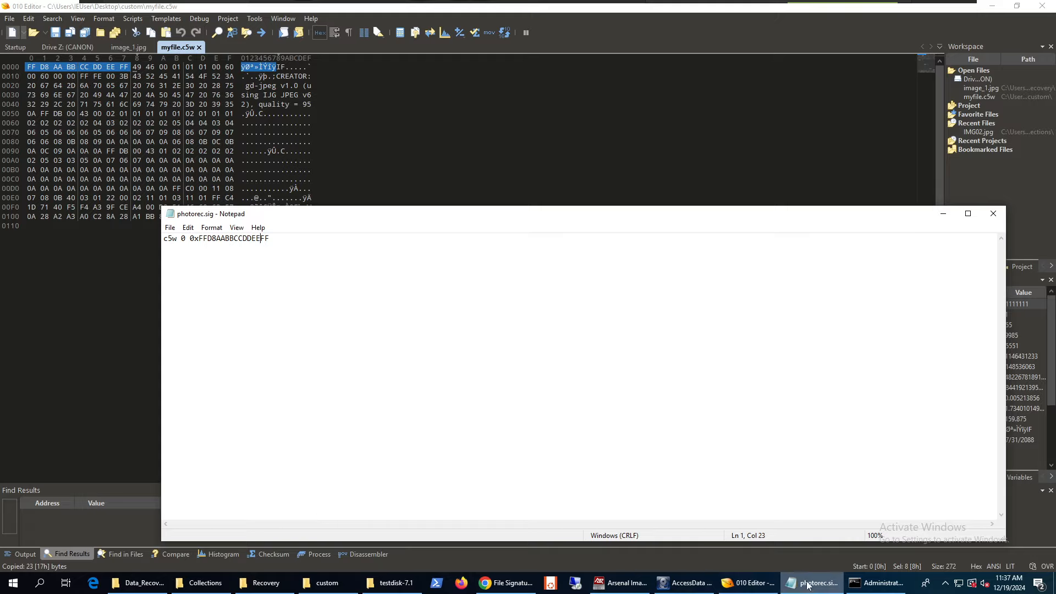
# Switch to the command prompt, rerun fidentify_win.exe on myfile.c5w, and highlight the identified file type.
pyautogui.click(875, 582)
pyautogui.click(645, 334)
pyautogui.press('Escape')
pyautogui.press('Up')
pyautogui.press('Return')
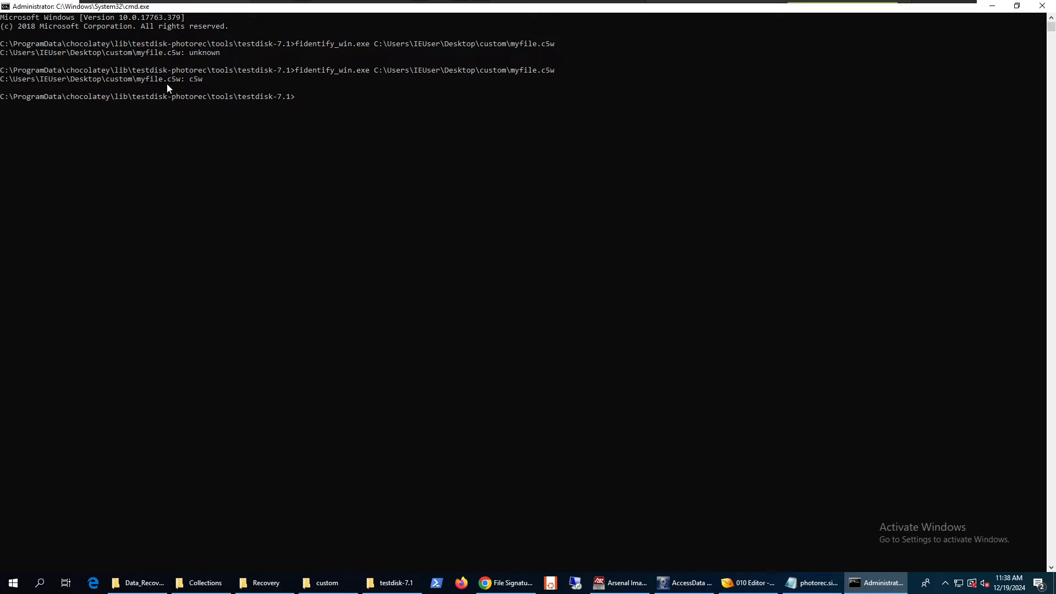
pyautogui.moveTo(191, 80); pyautogui.dragTo(204, 82)
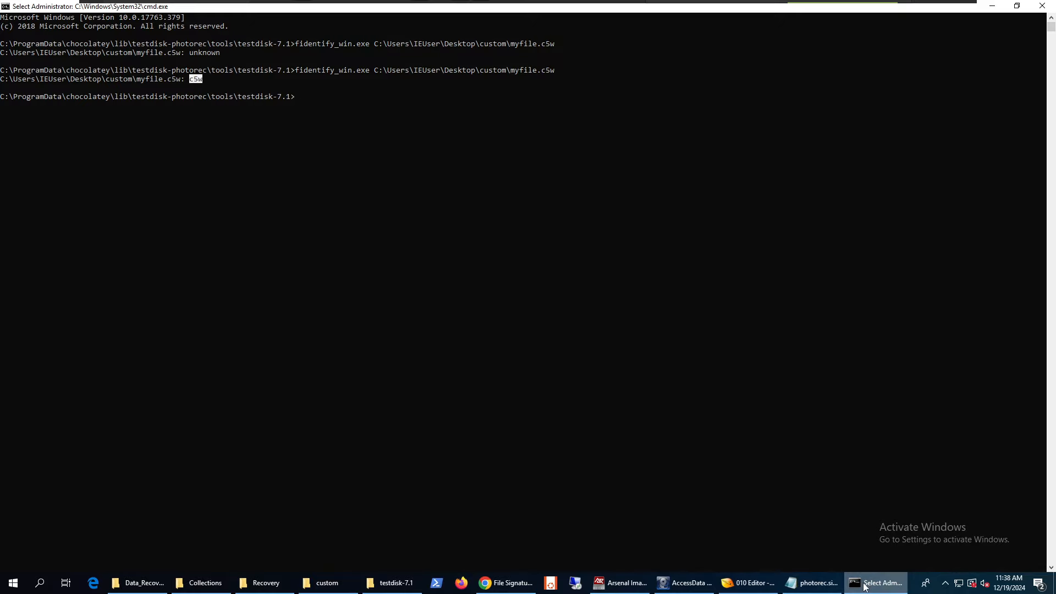
# Switch to photorec.sig in Notepad and begin an entry on its second line.
pyautogui.click(812, 584)
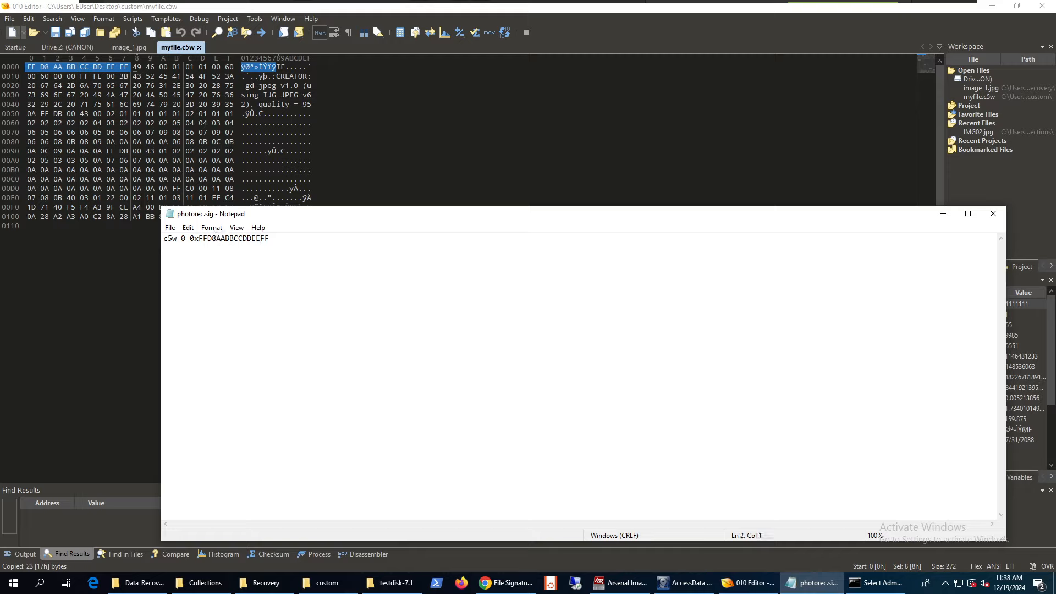
pyautogui.write('c')
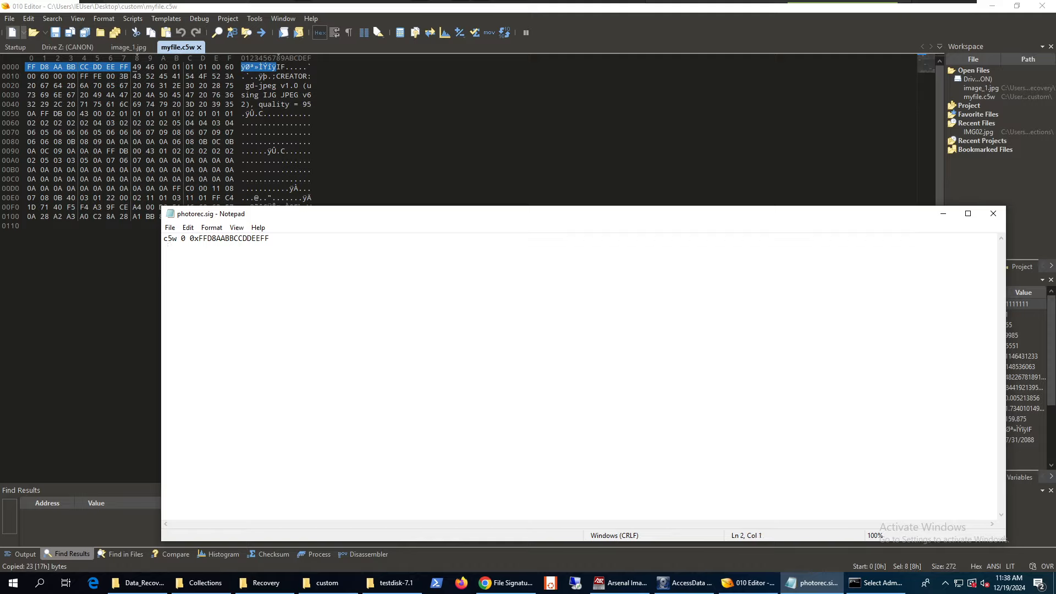